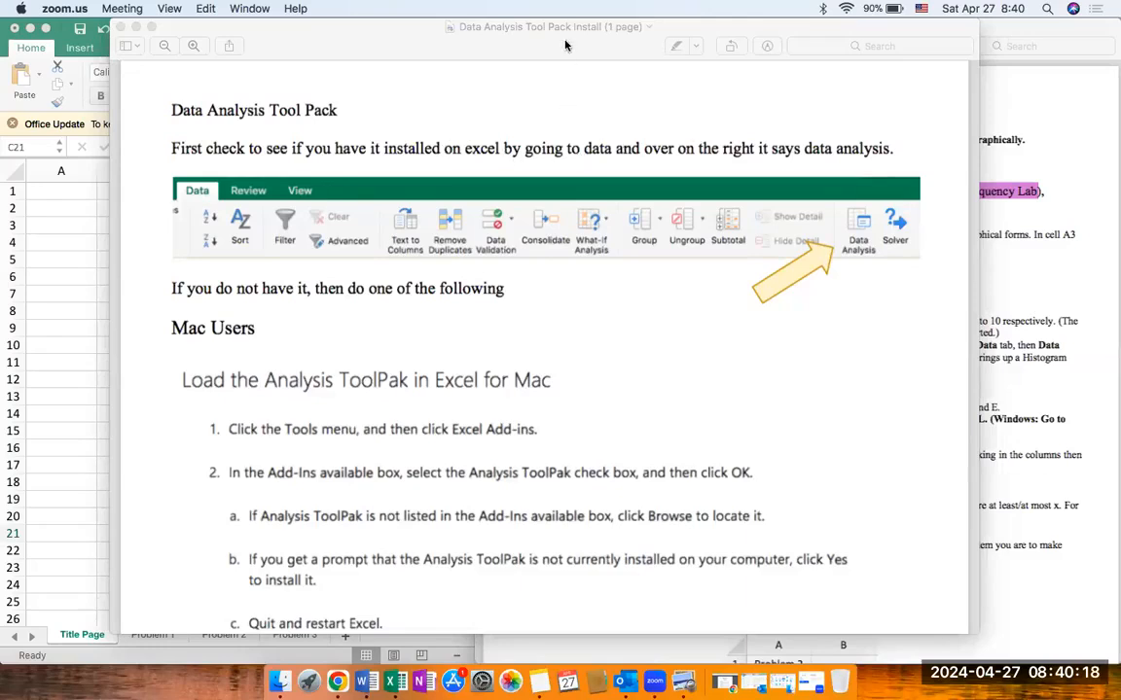
Step: Switch to the Book3 workbook in Excel, show the Data commands, and widen the window until Data Analysis has its own full-size command
drag(558, 40, 575, 177)
click(364, 29)
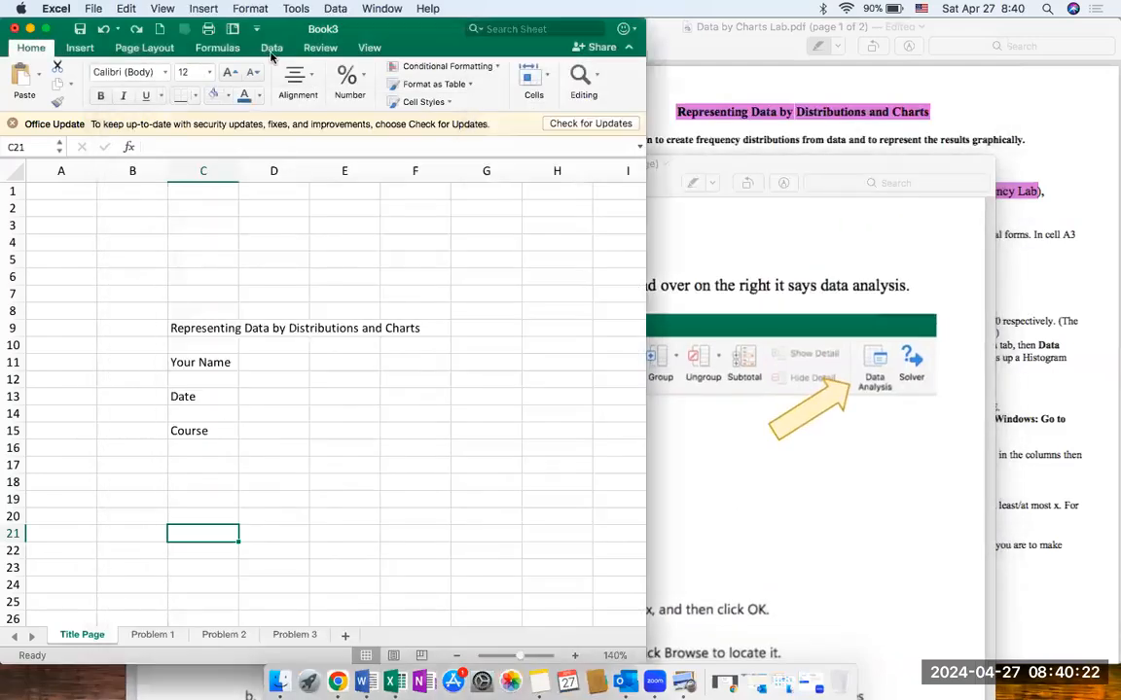
click(271, 49)
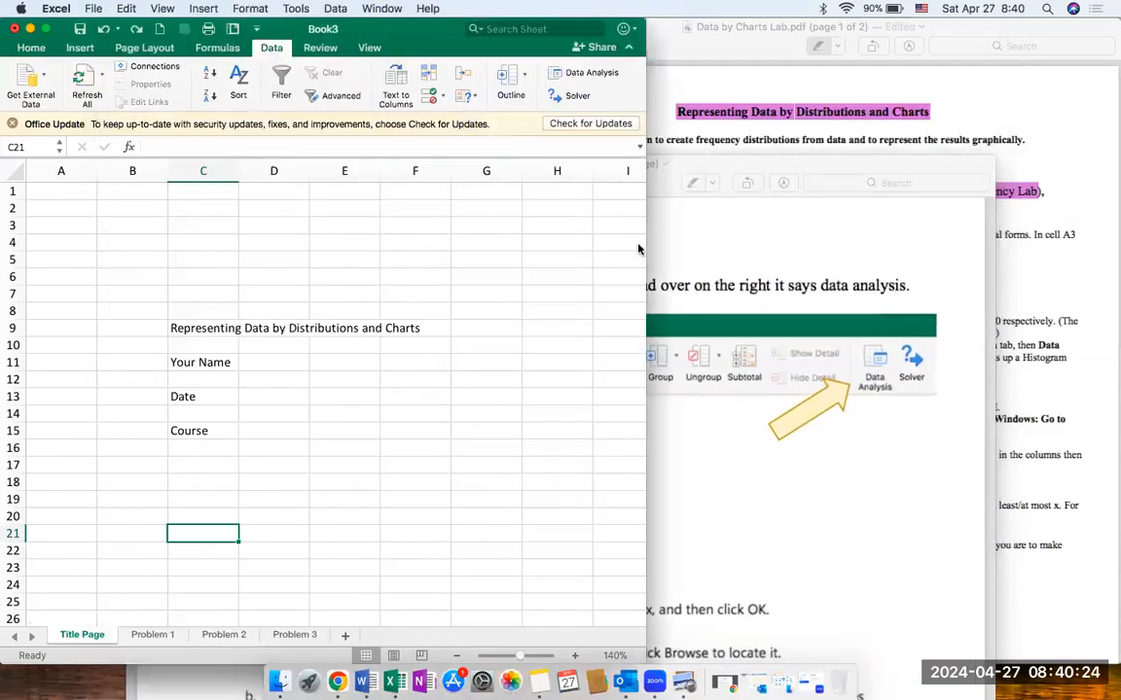
drag(645, 247, 968, 242)
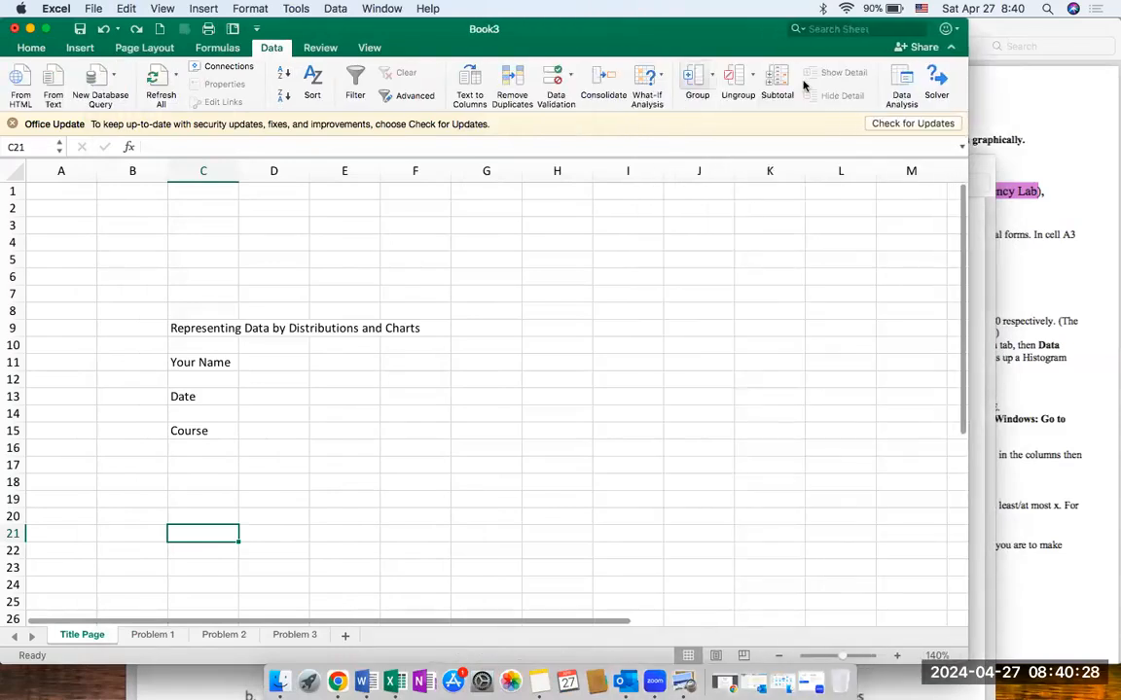
Step: Look through the list of analysis tools offered by Data Analysis and close it without running any
click(903, 88)
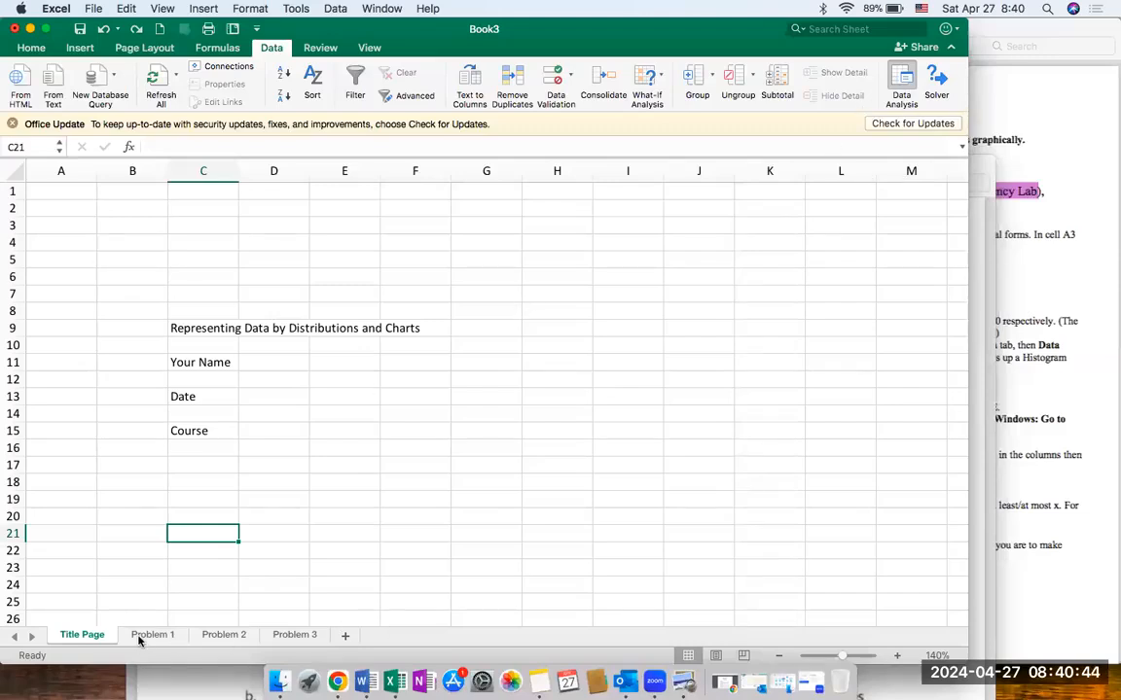
scroll(472, 245, up, 3)
scroll(472, 245, up, 2)
scroll(471, 242, down, 1)
scroll(470, 243, up, 1)
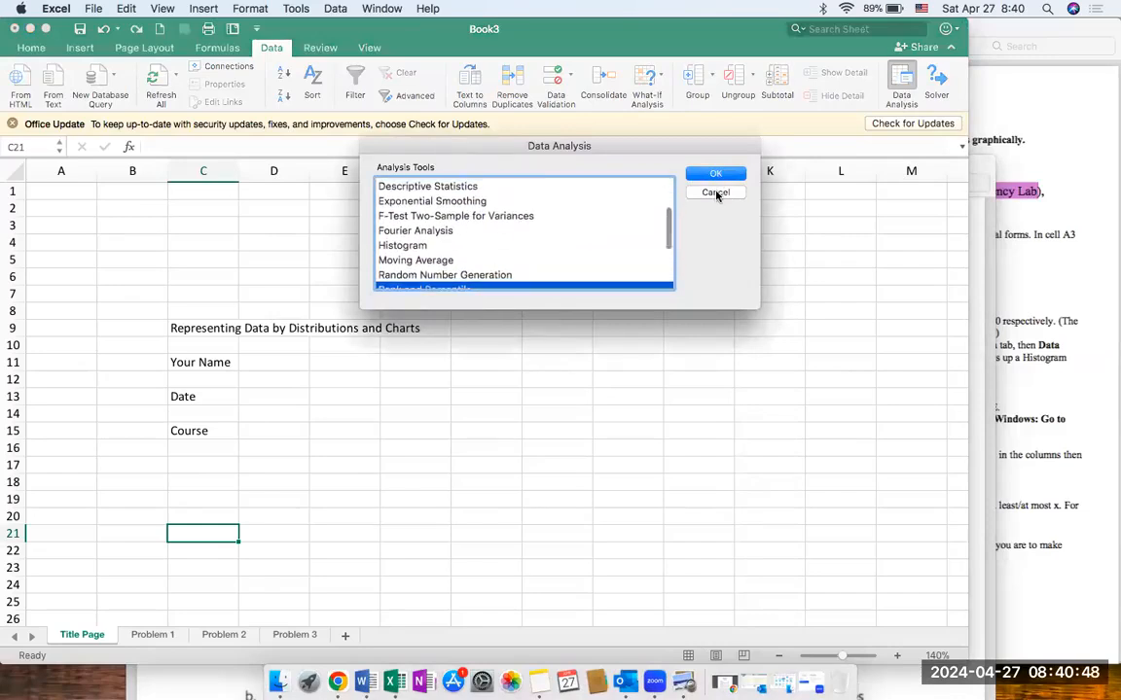
click(716, 194)
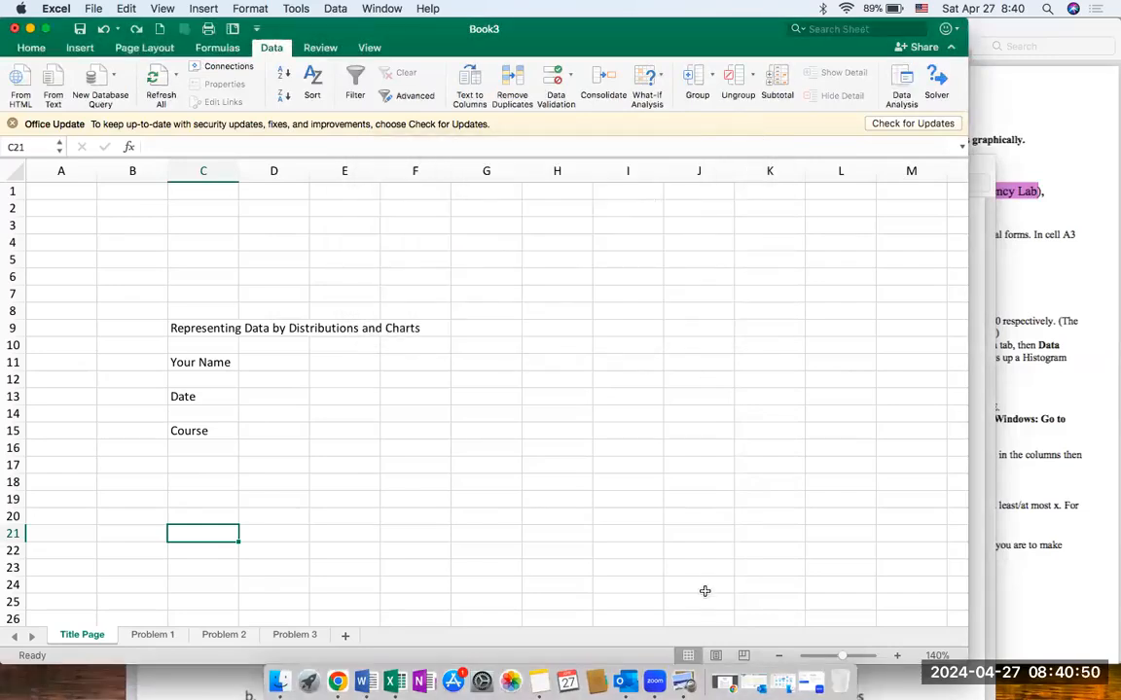
Step: Switch to the Data Analysis Tool Pack Install document in Preview and view its instructions for Mac users
click(213, 673)
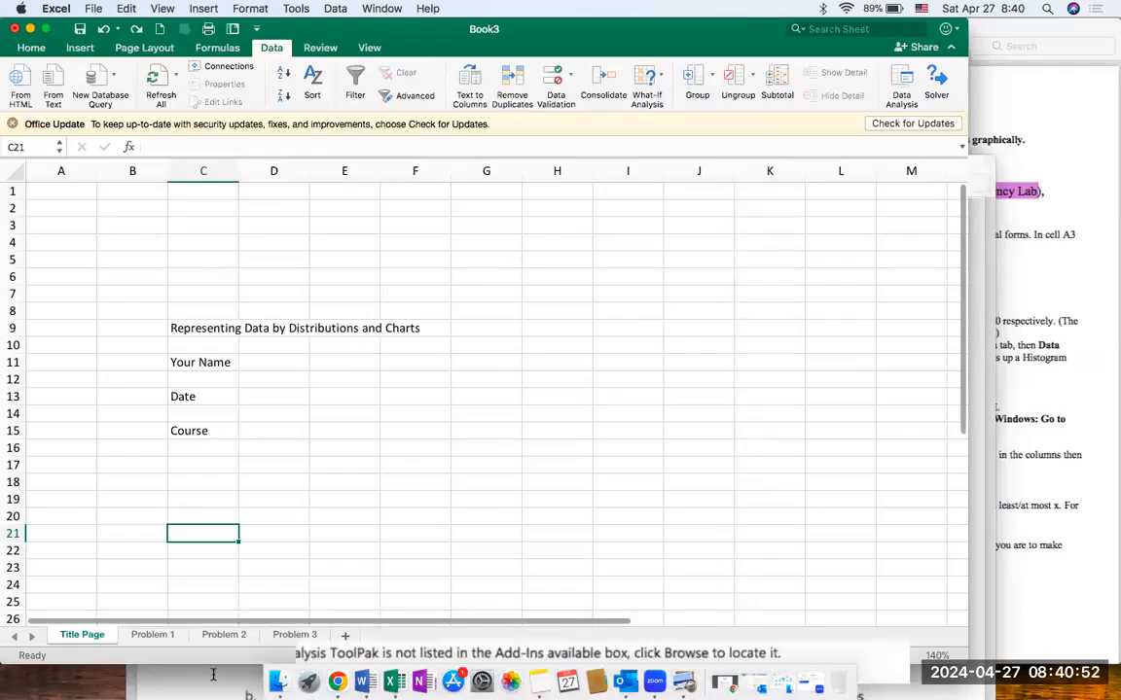
drag(517, 190, 517, 82)
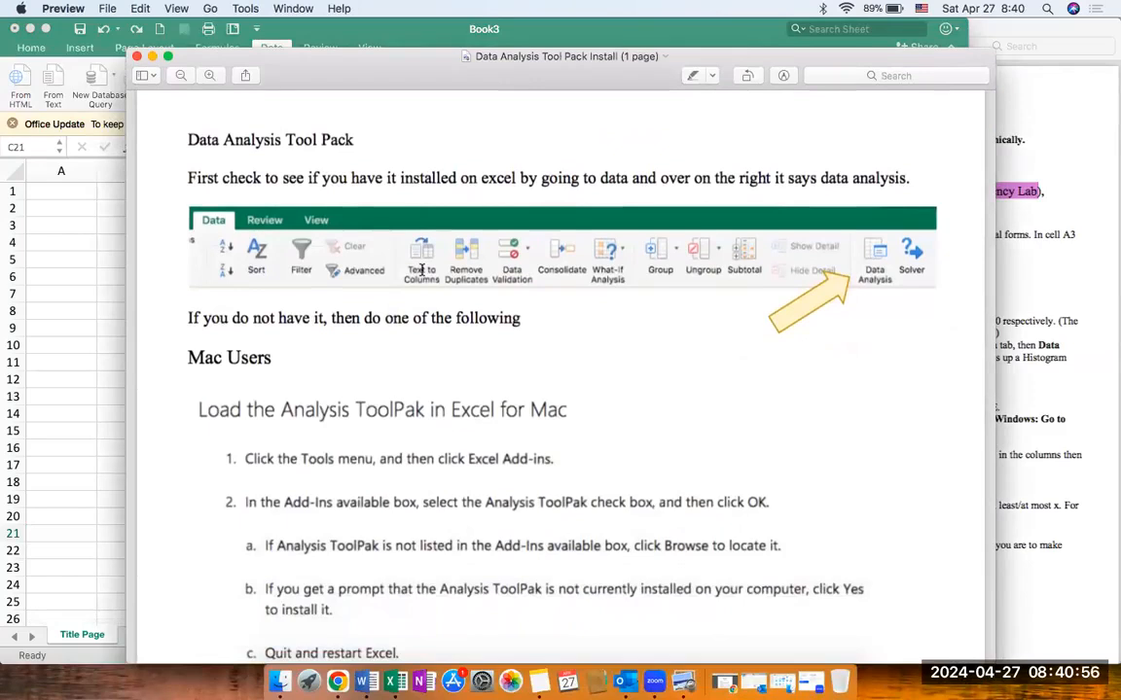
scroll(330, 400, down, 5)
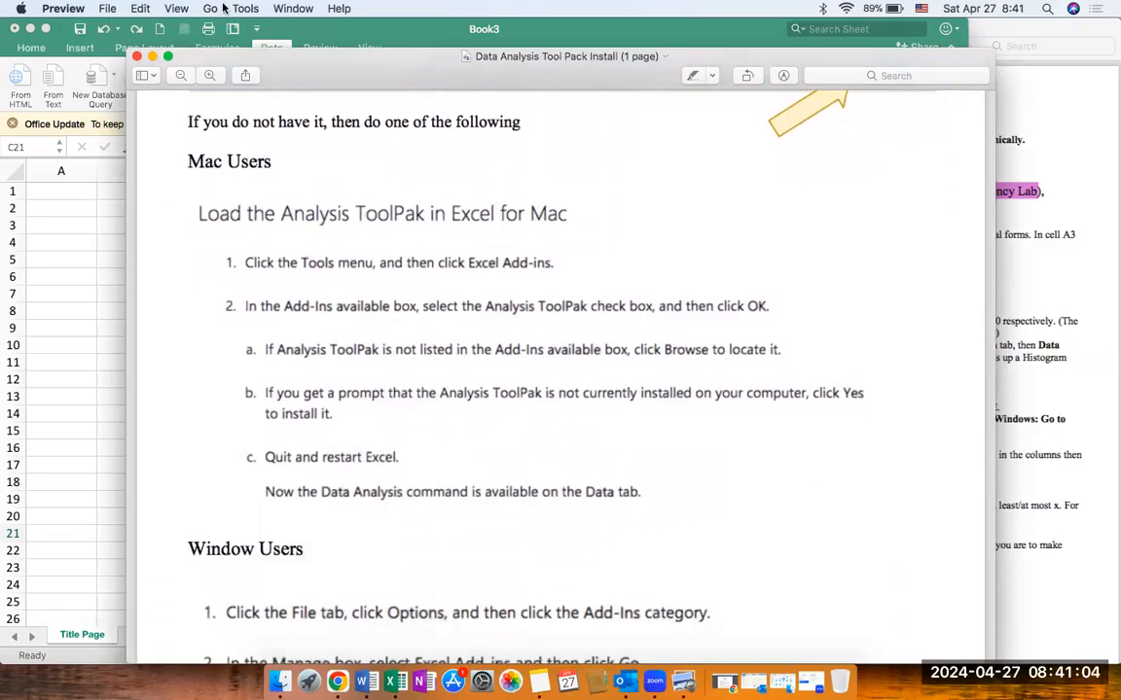
Step: Inspect Excel's available add-ins for Analysis ToolPak, including the file browser for locating one, and leave without changes
click(103, 212)
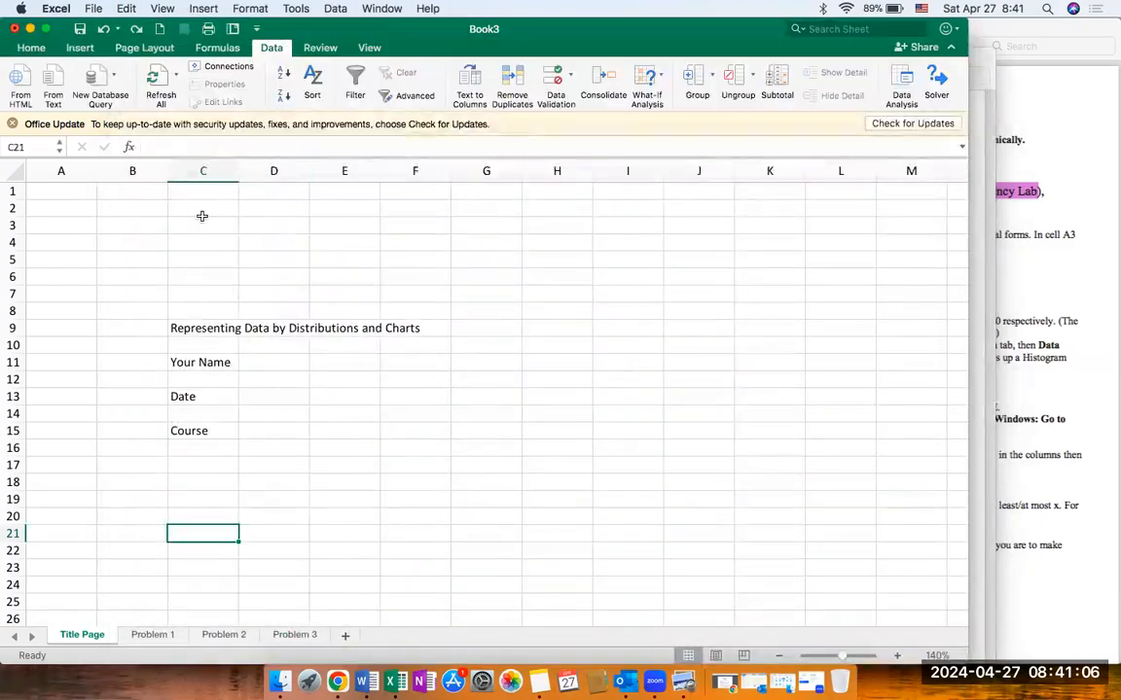
click(297, 10)
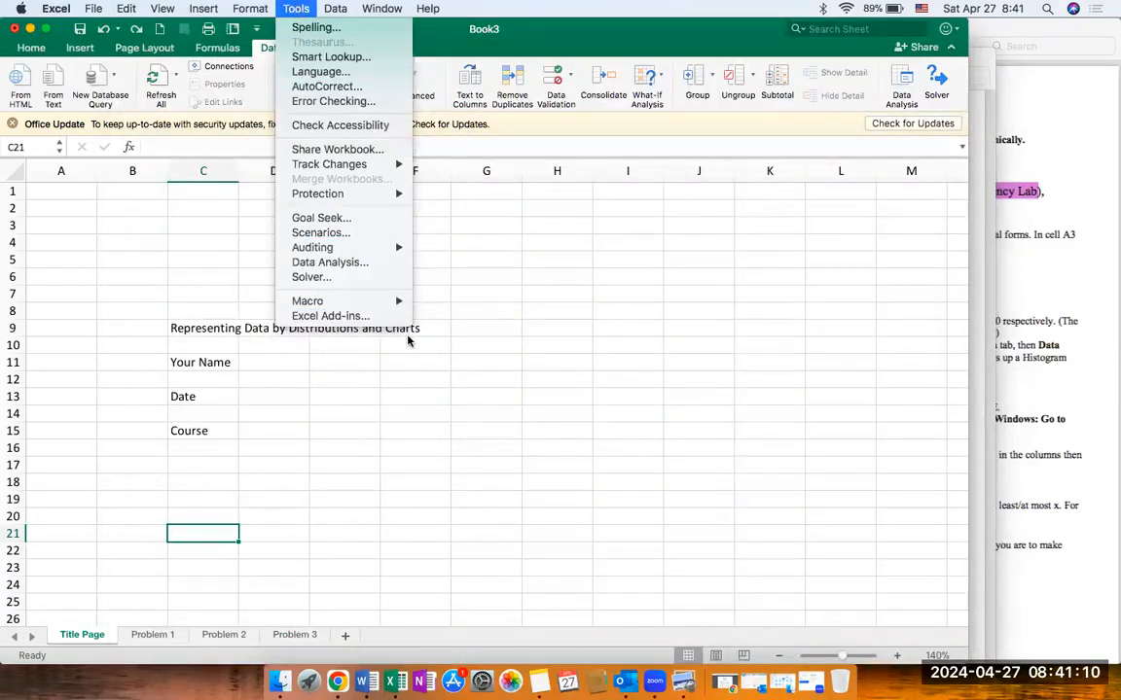
click(373, 317)
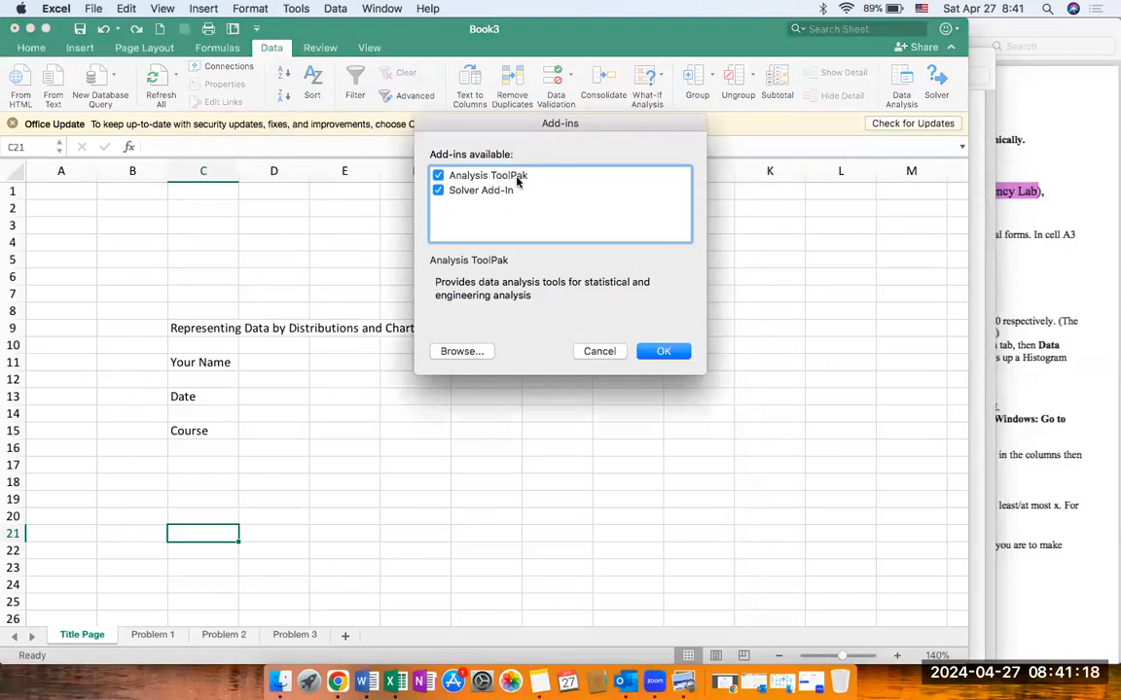
click(462, 353)
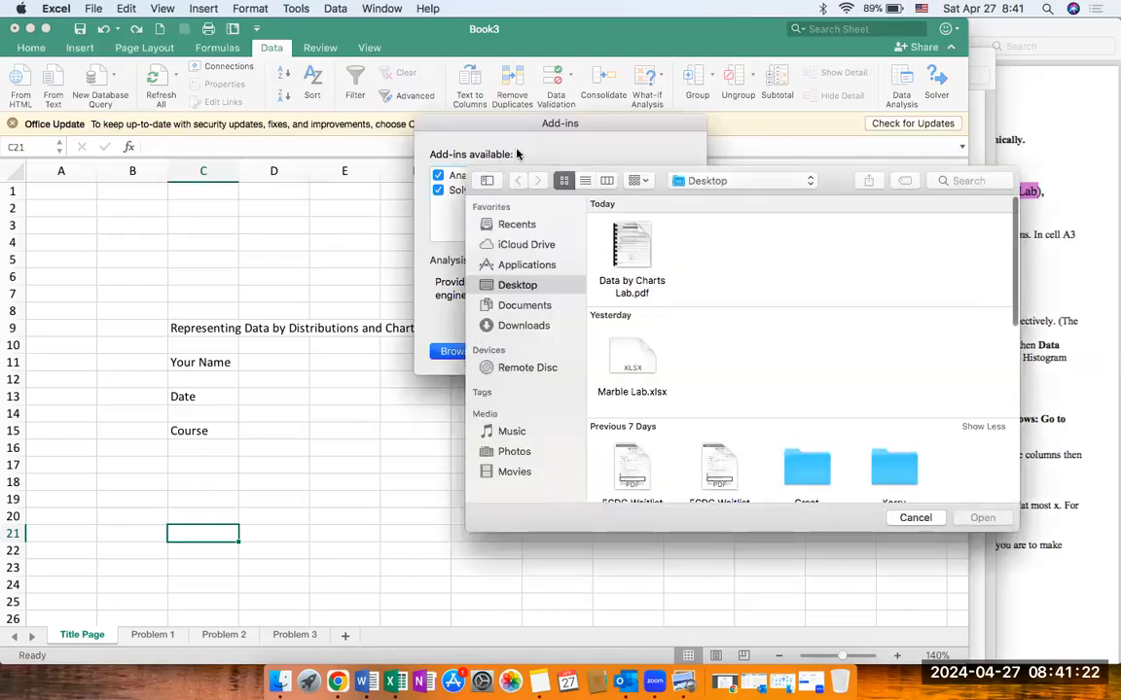
click(916, 517)
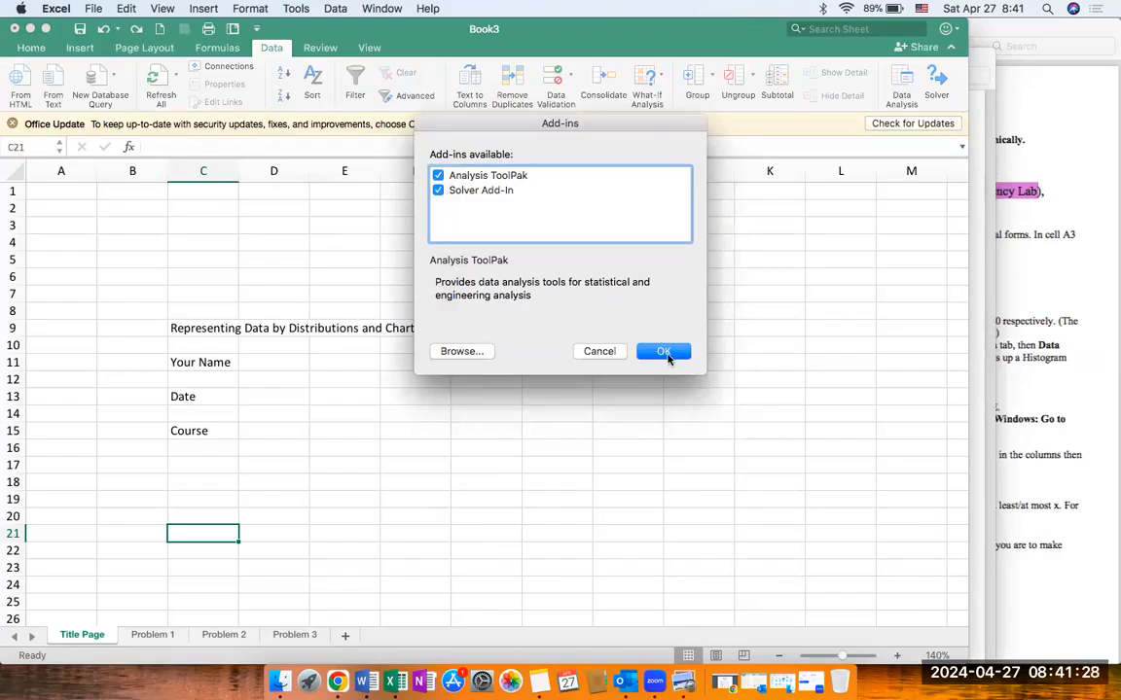
click(596, 355)
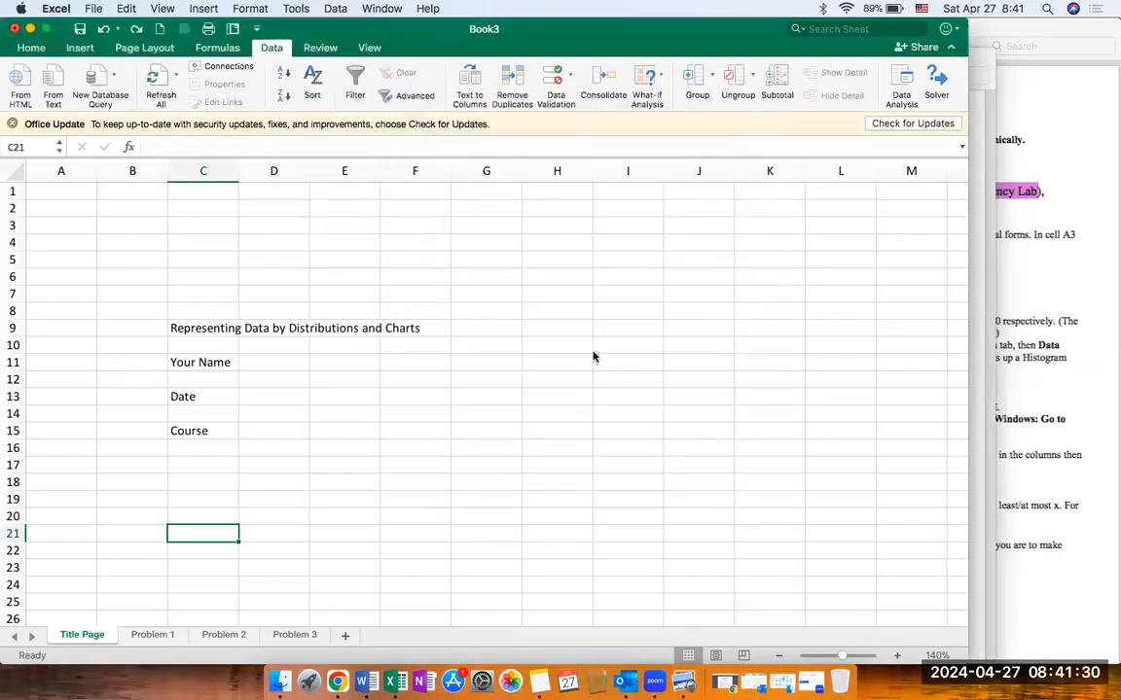
Step: Review the Mac and Windows ToolPak instructions in the install document in Preview, and put the document away
click(986, 481)
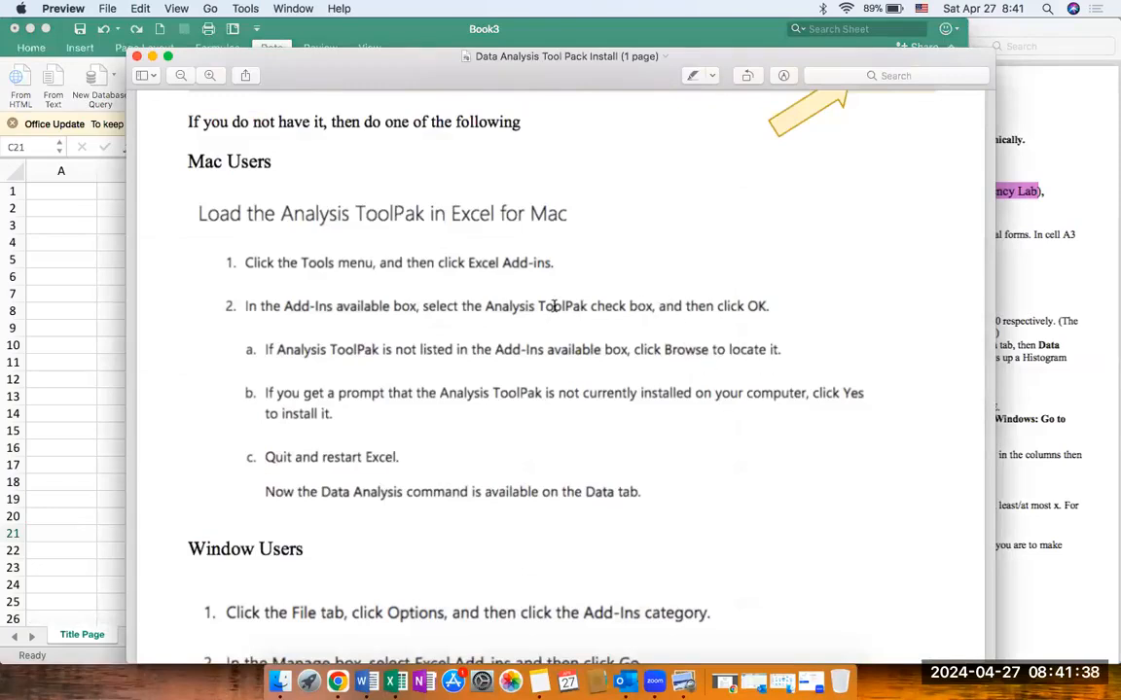
scroll(442, 399, down, 5)
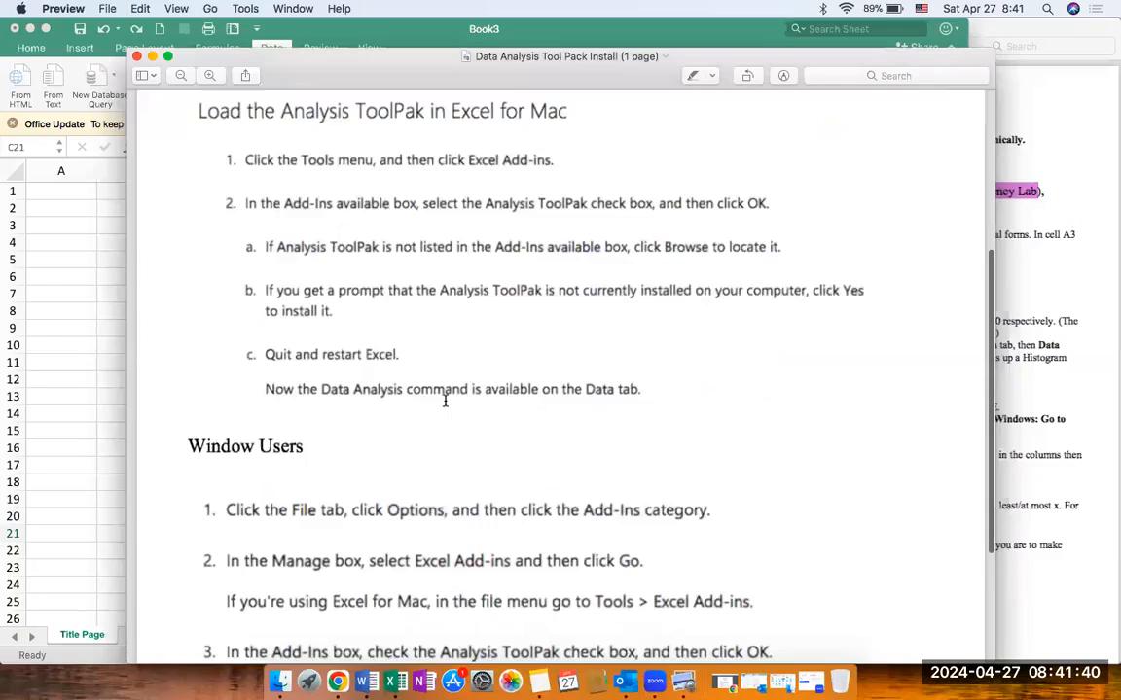
scroll(445, 400, down, 5)
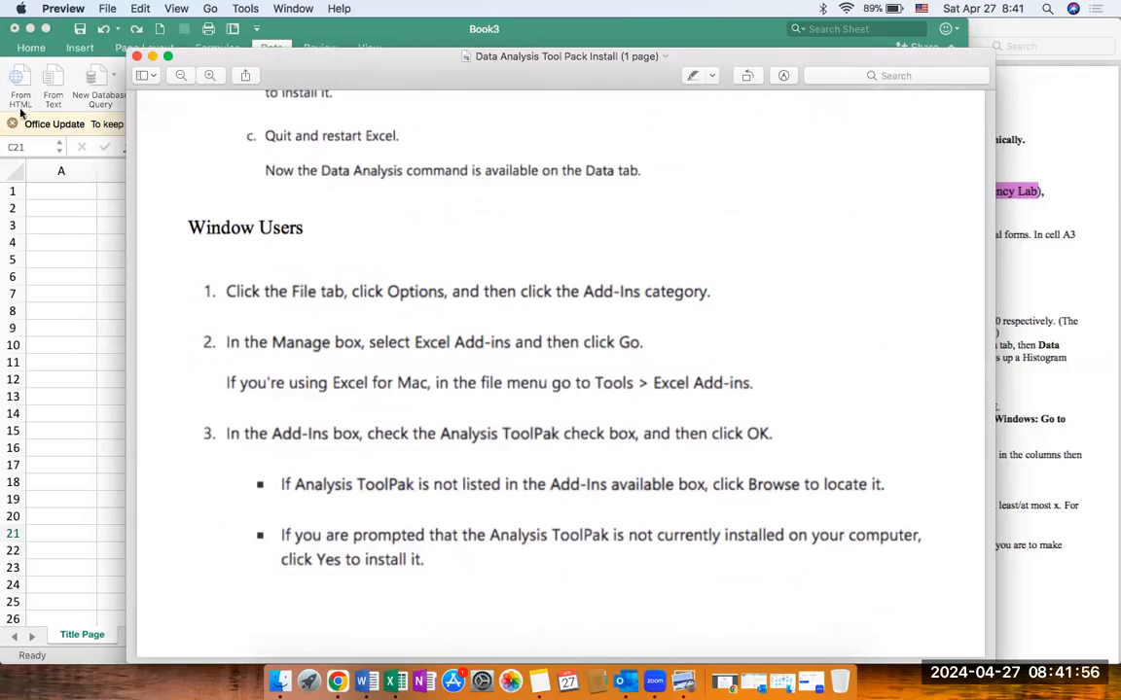
click(44, 60)
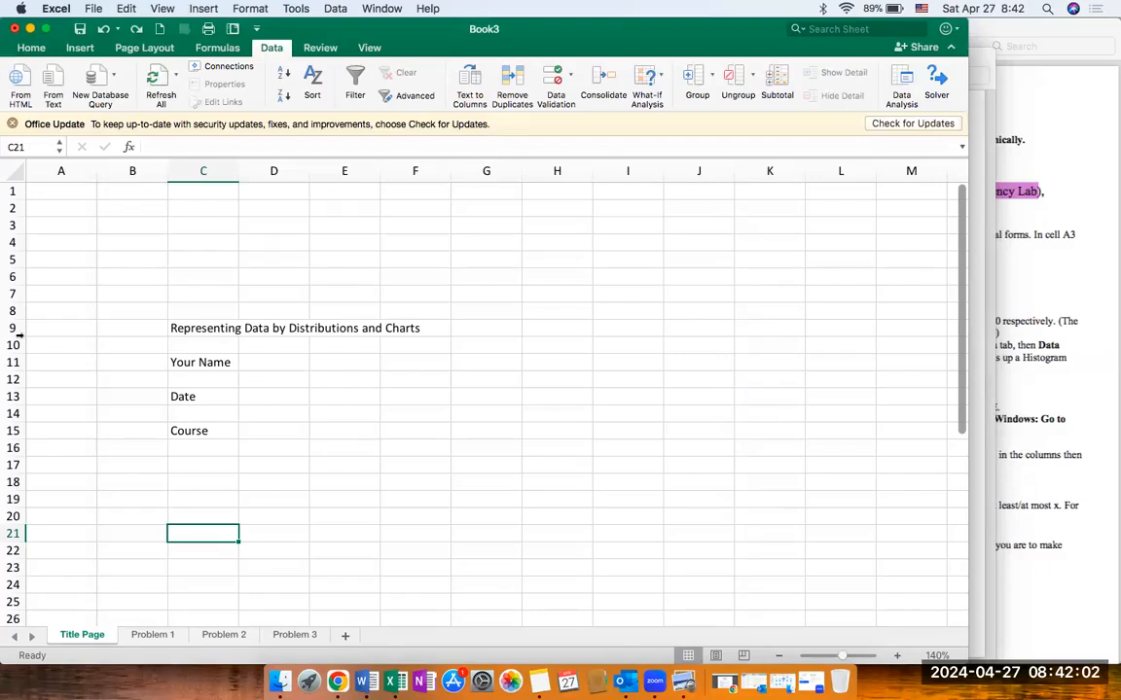
click(985, 400)
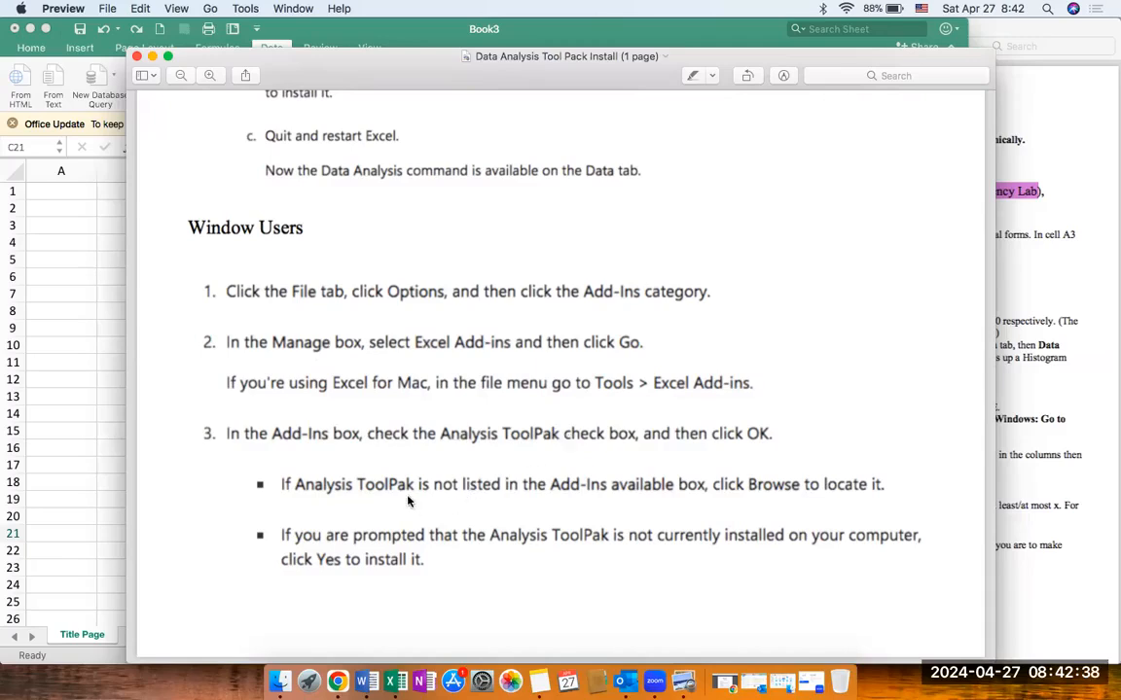
scroll(408, 501, down, 1)
scroll(314, 305, up, 10)
scroll(314, 306, up, 3)
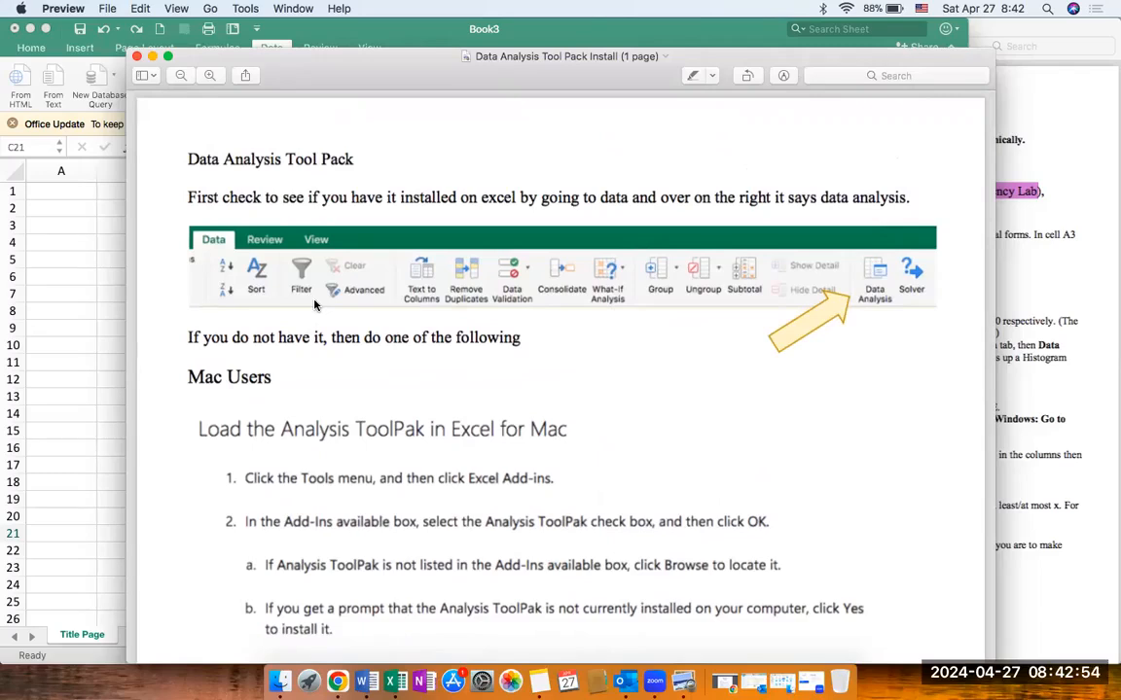
click(151, 57)
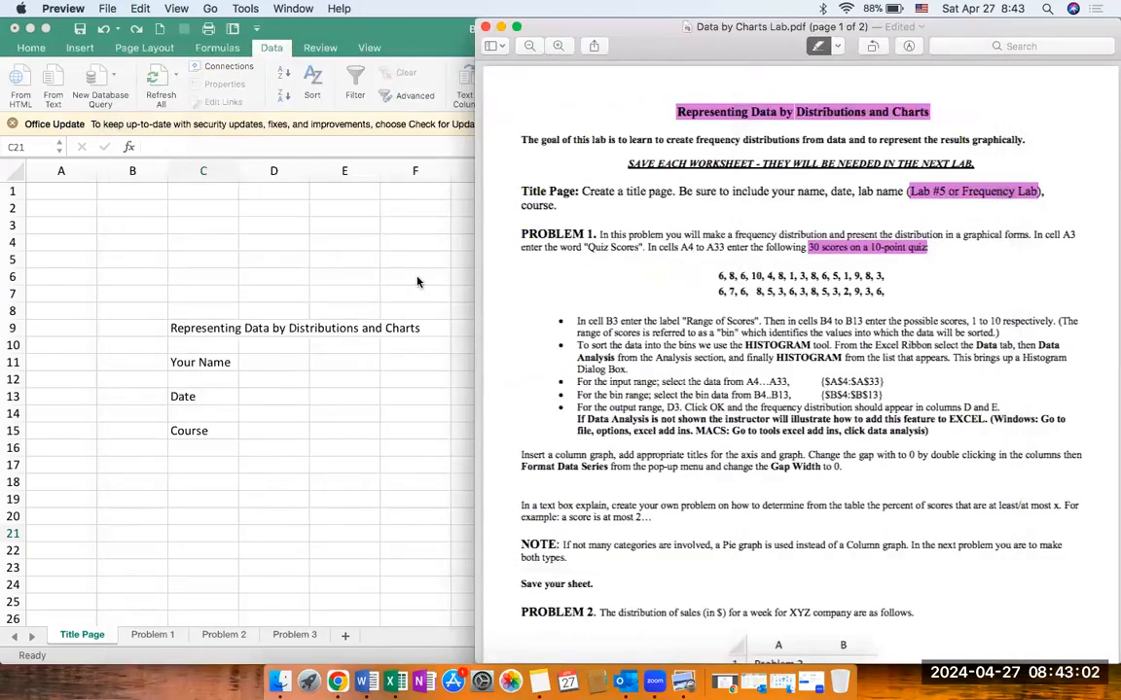
Step: Replace the title in cell C9 of the Title Page sheet with "Frequency Lab"
click(369, 367)
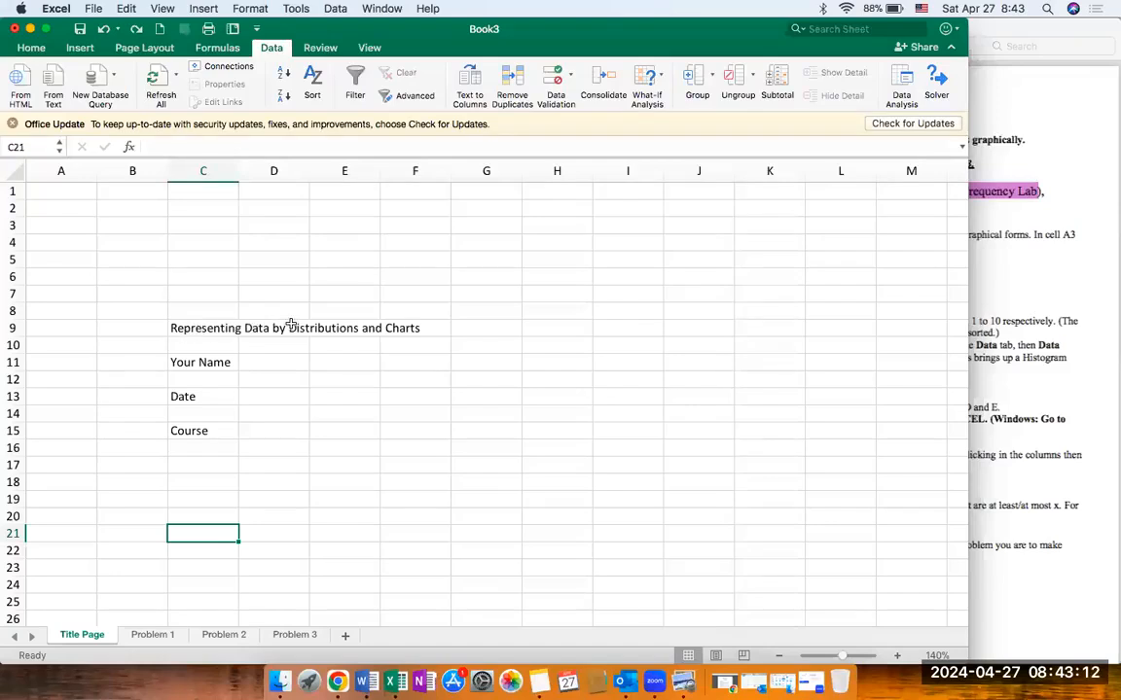
click(218, 328)
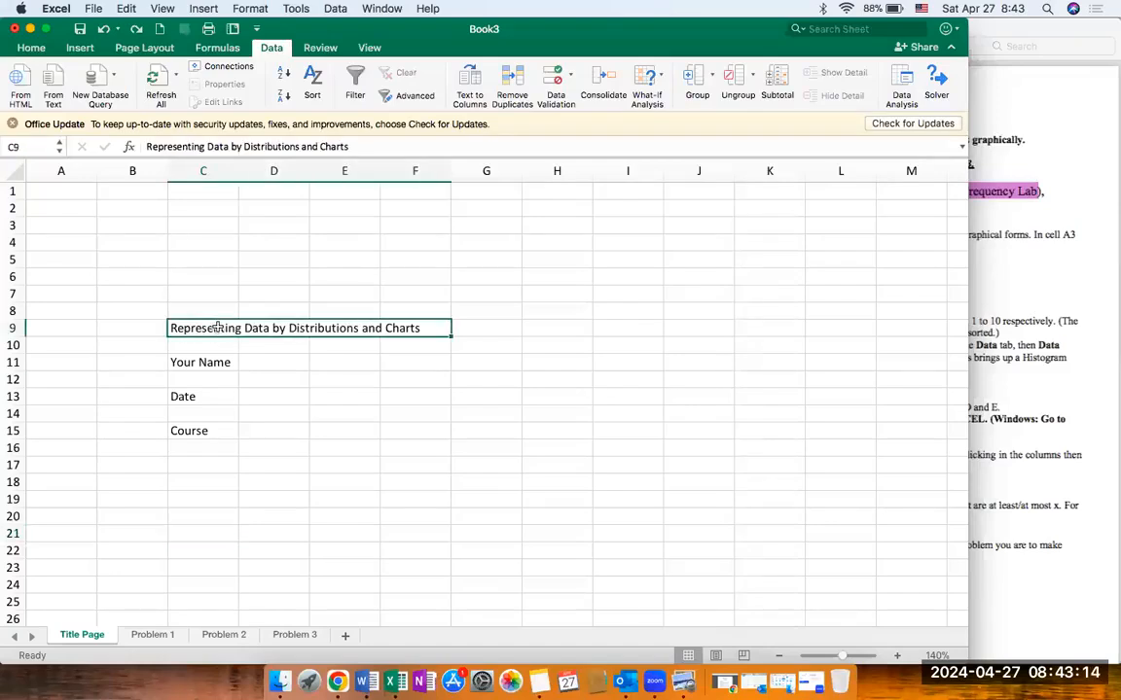
text(Frequency Lab)
key(Return)
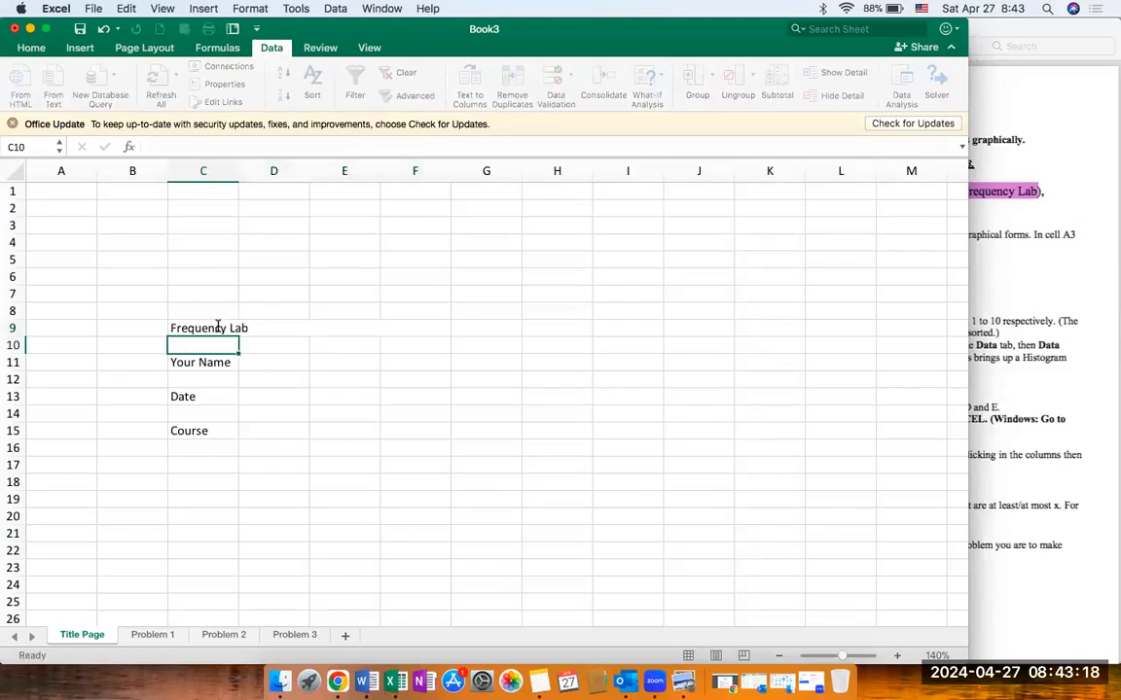
click(217, 328)
click(221, 370)
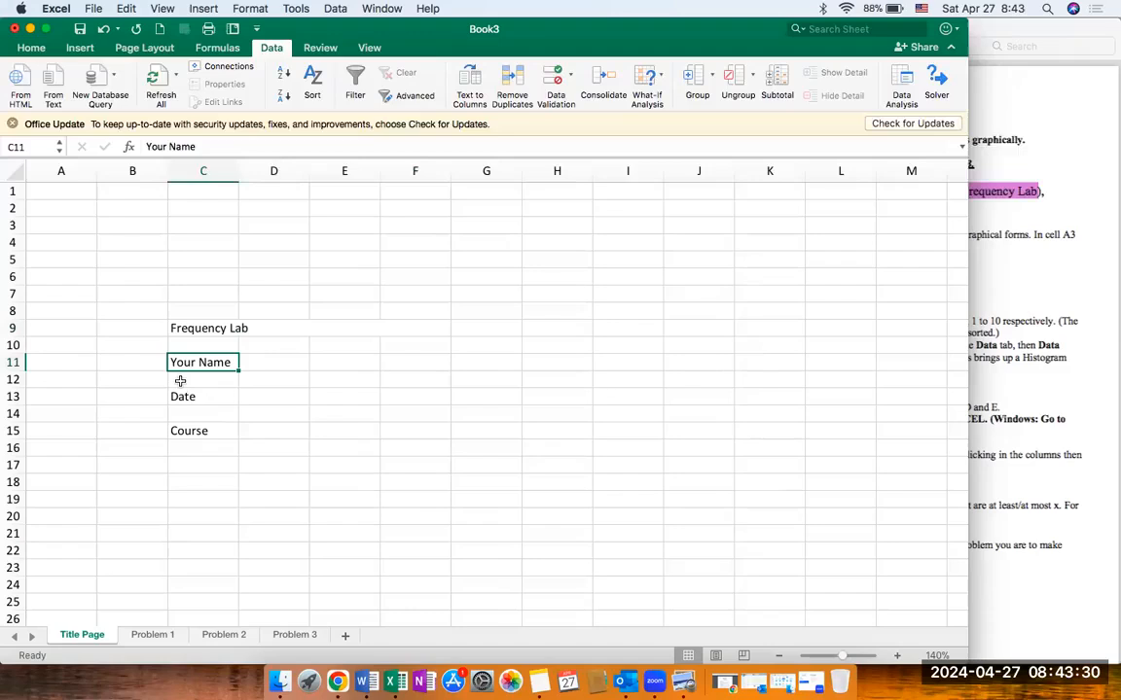
click(31, 48)
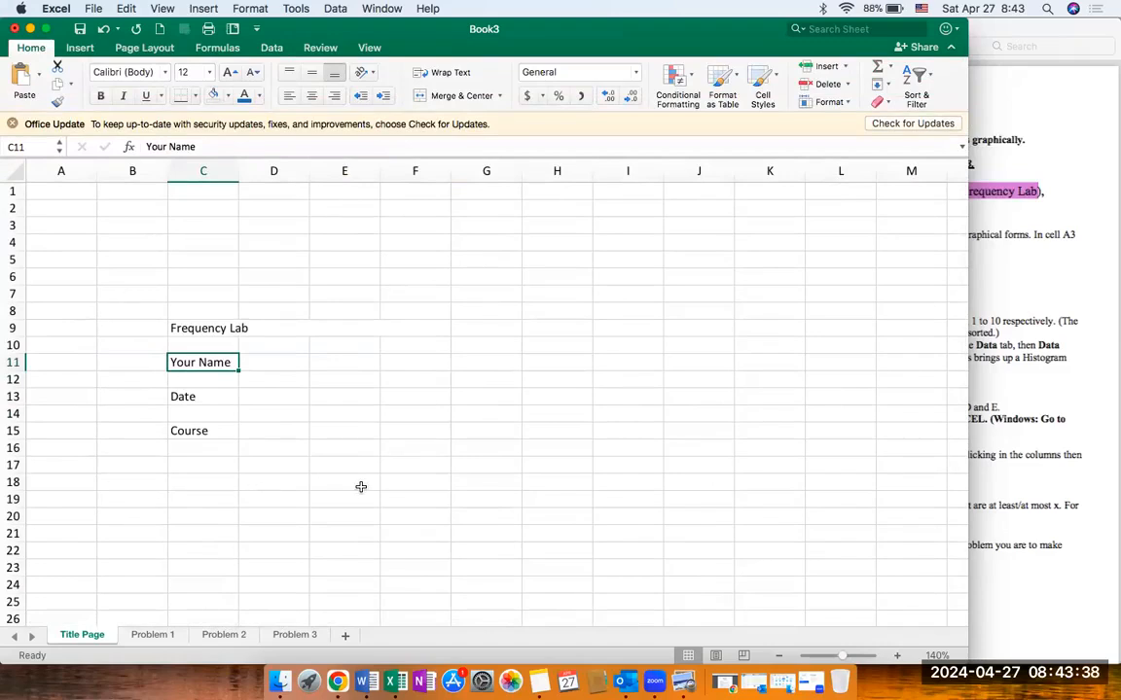
click(131, 310)
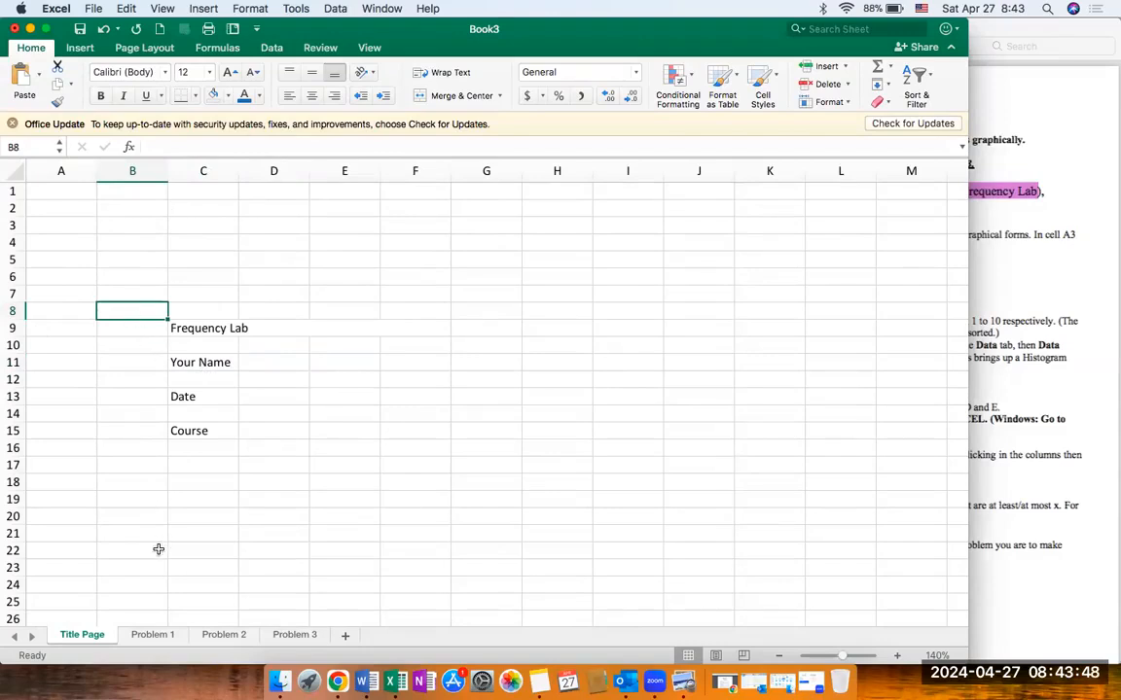
Step: Open the Problem 1 sheet, narrow the Excel window, and show the Problem 1 instructions in Data by Charts Lab.pdf beside it
click(146, 635)
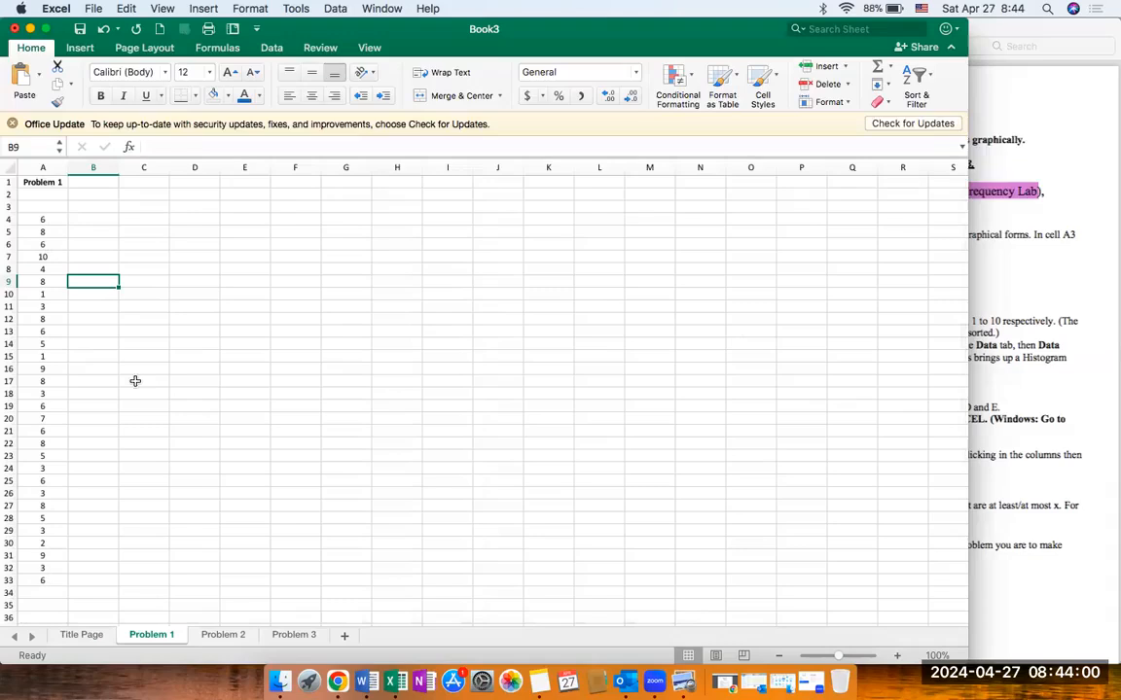
drag(968, 416, 650, 433)
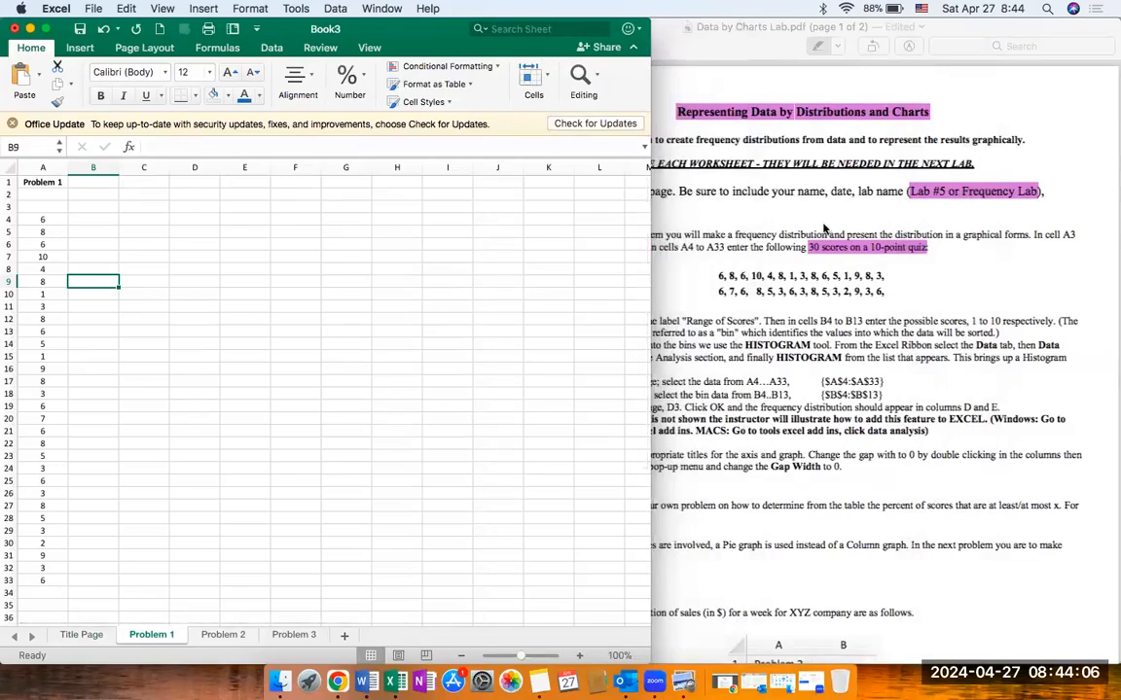
click(741, 202)
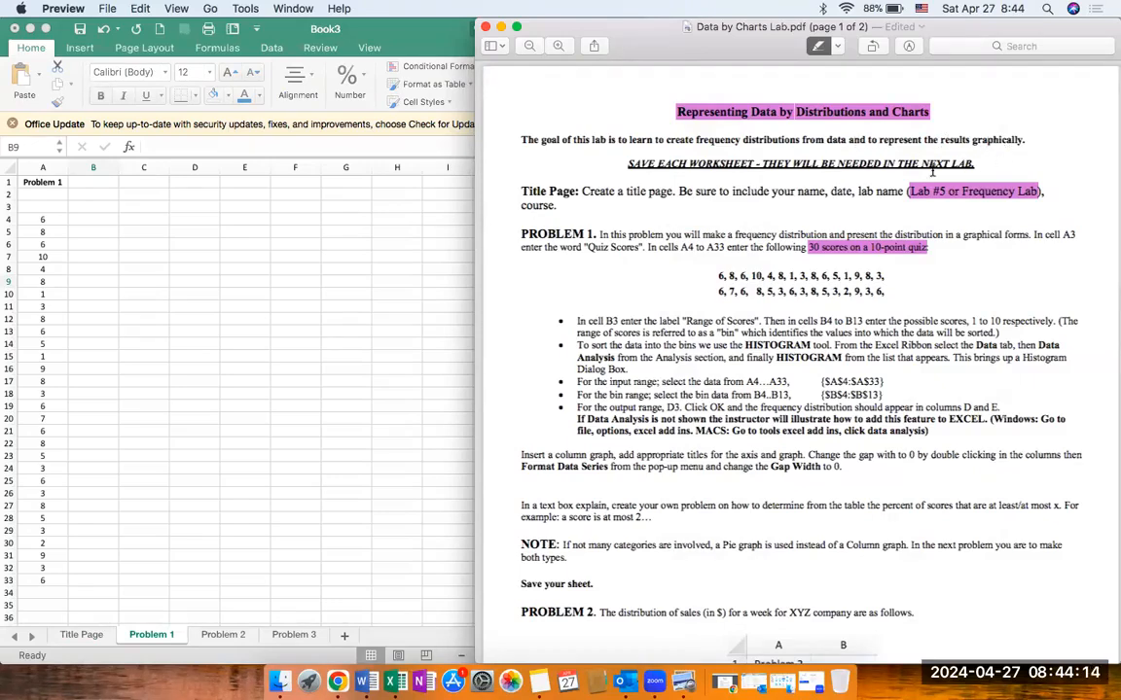
scroll(688, 364, down, 3)
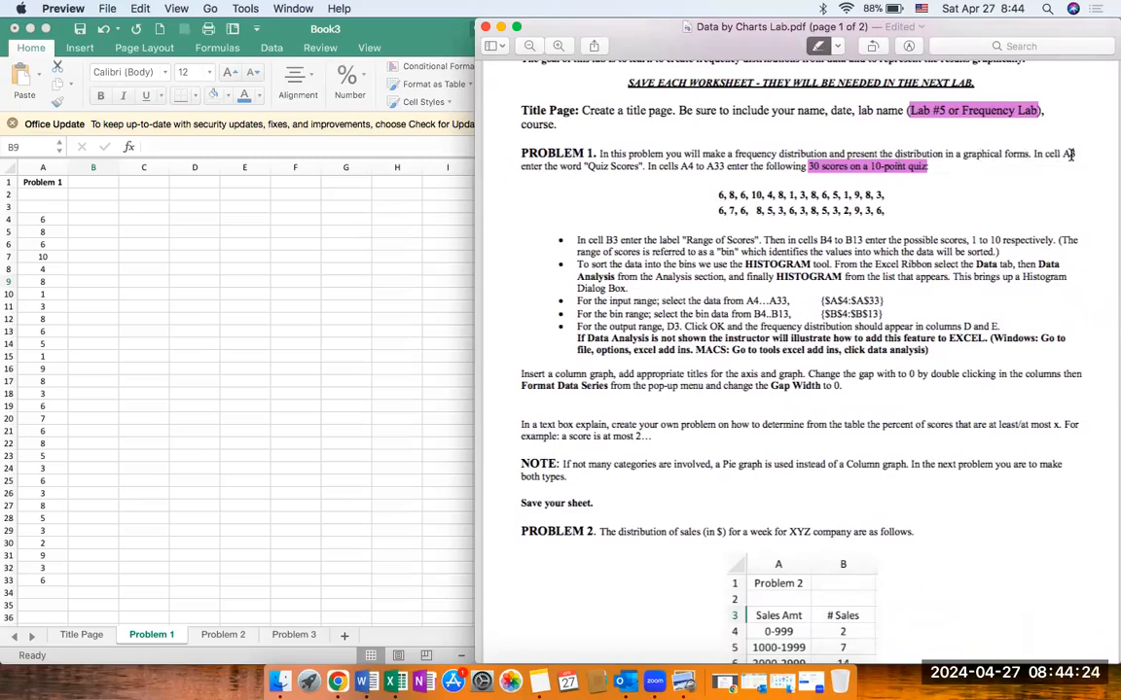
Step: Enter the heading "Quiz Scores" in cell A3 above the scores on the Problem 1 sheet
click(37, 215)
click(36, 207)
text(Quiz Scores)
key(Return)
Step: Enter the heading "Range of Scores" in cell B3 and widen column B to fit it
click(717, 168)
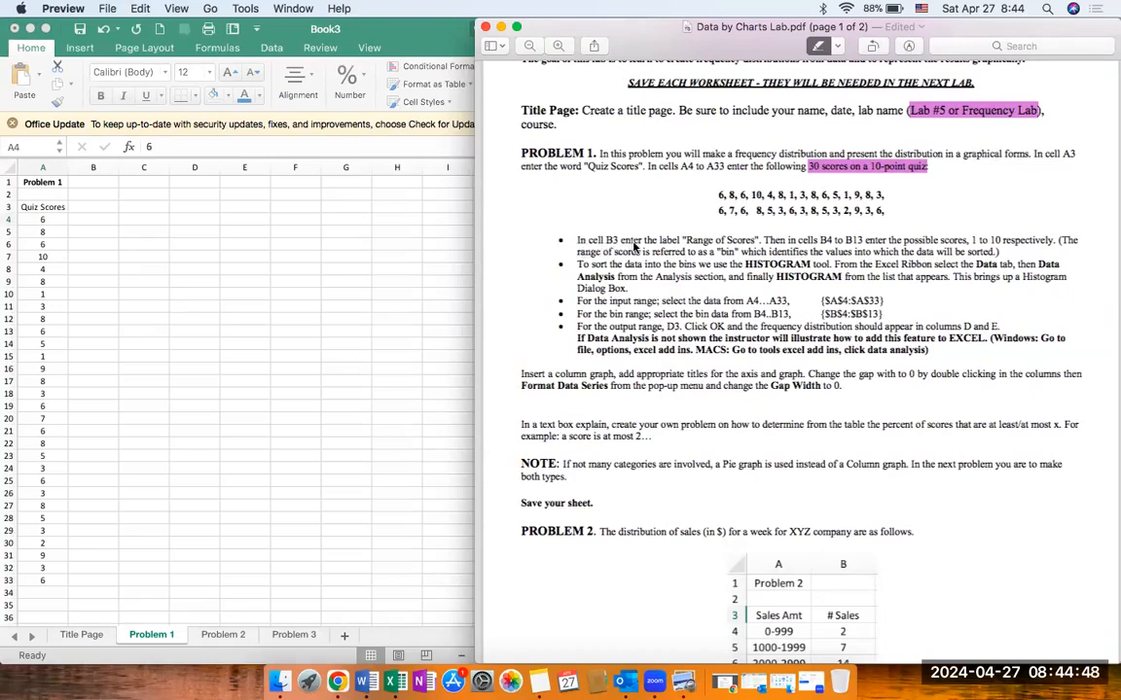
click(92, 208)
text(Range of Scores)
key(Return)
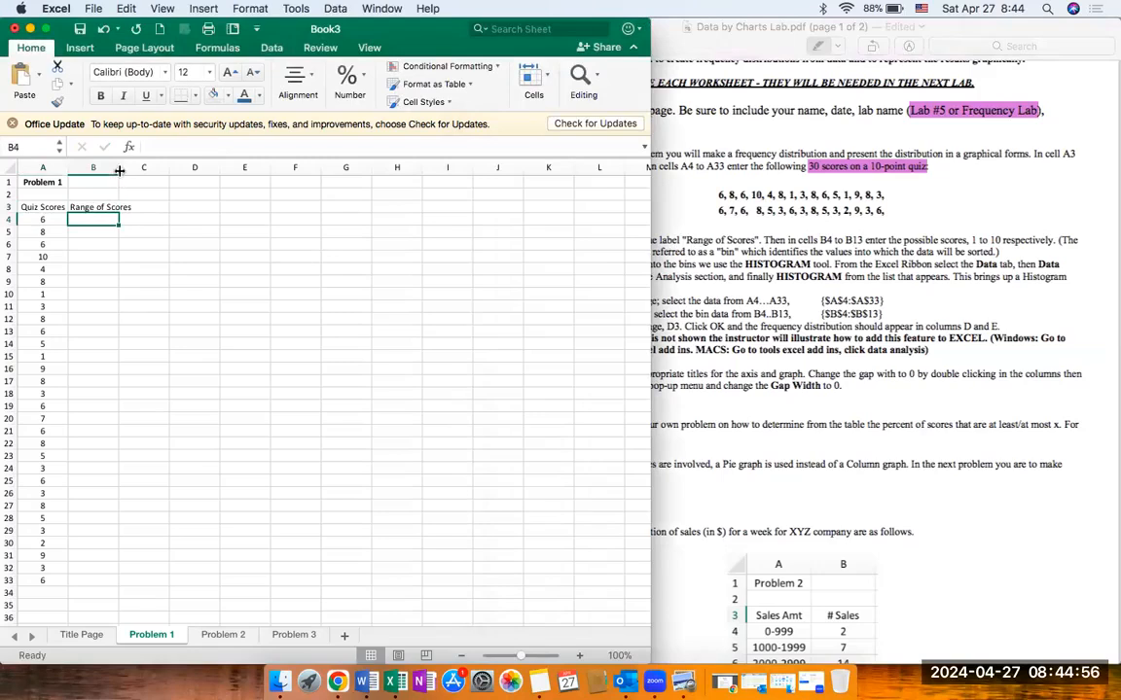
drag(117, 168, 135, 168)
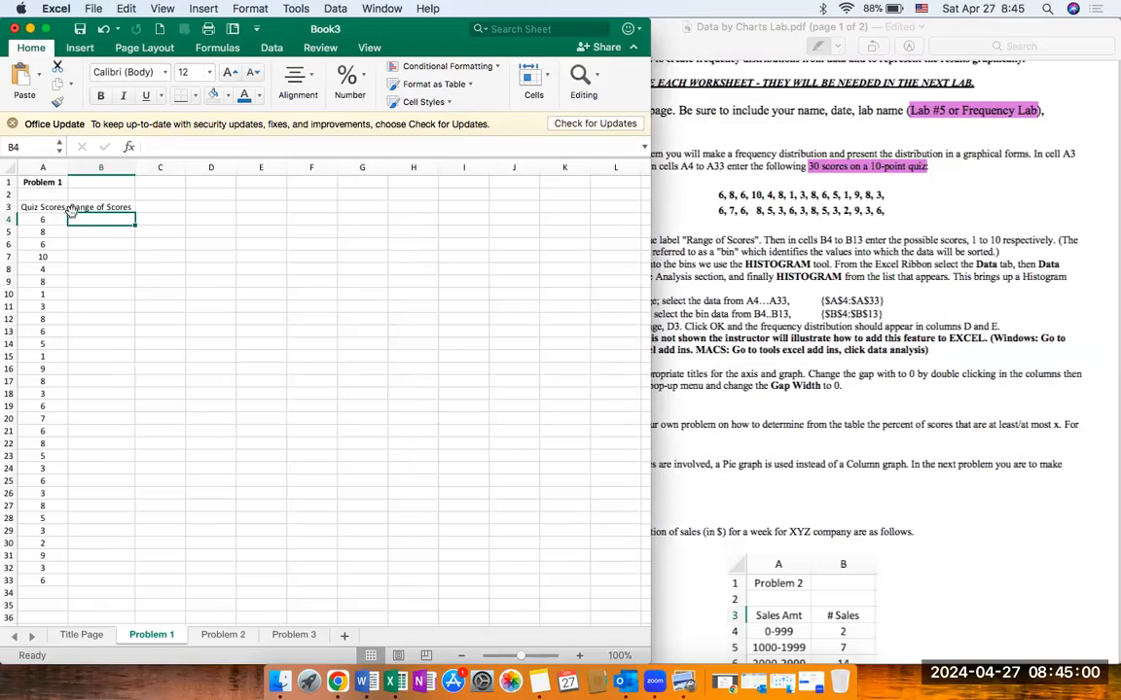
Step: Highlight "bin" and "data will be sorted" in the Problem 1 instructions of Data by Charts Lab.pdf
click(736, 389)
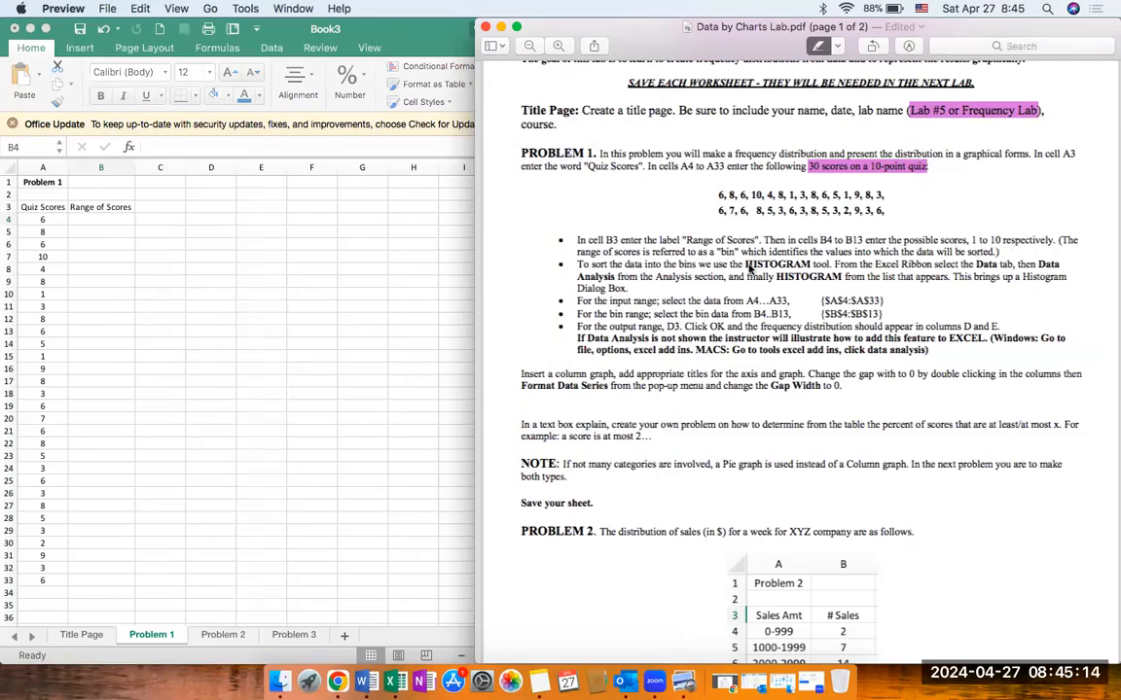
drag(719, 252, 737, 252)
drag(918, 254, 994, 258)
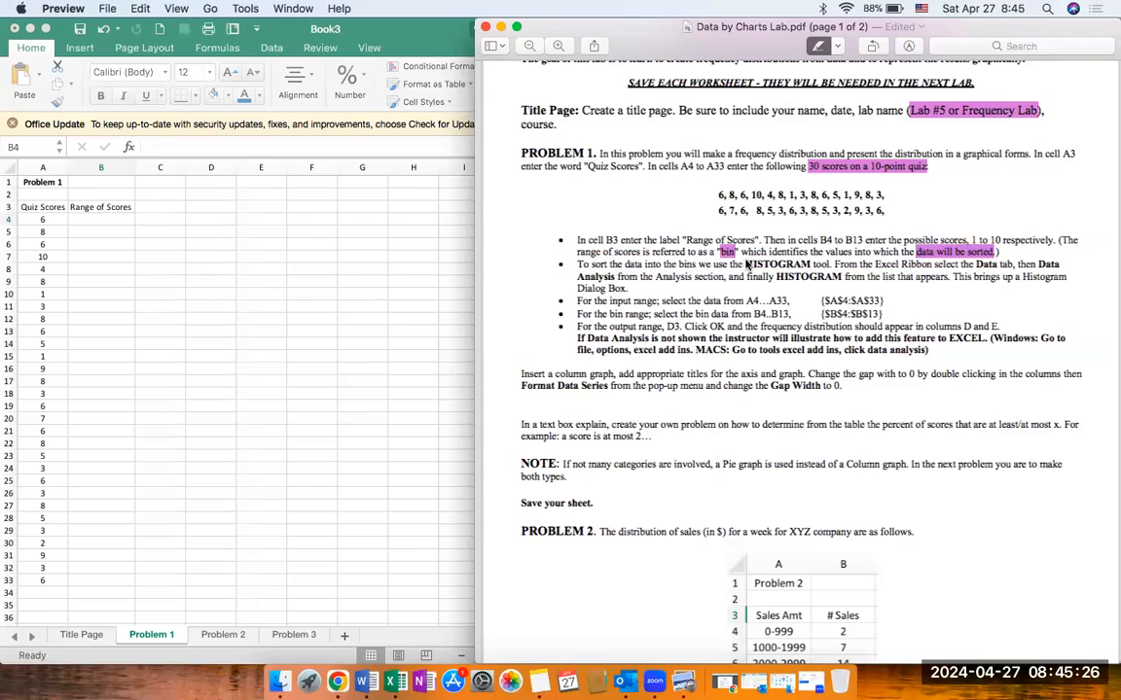
Step: Fill cells B4 to B13 of the Problem 1 sheet in Excel with the possible scores 1 to 10
click(95, 222)
text(1)
key(Return)
text(2)
key(Return)
text(3)
key(Return)
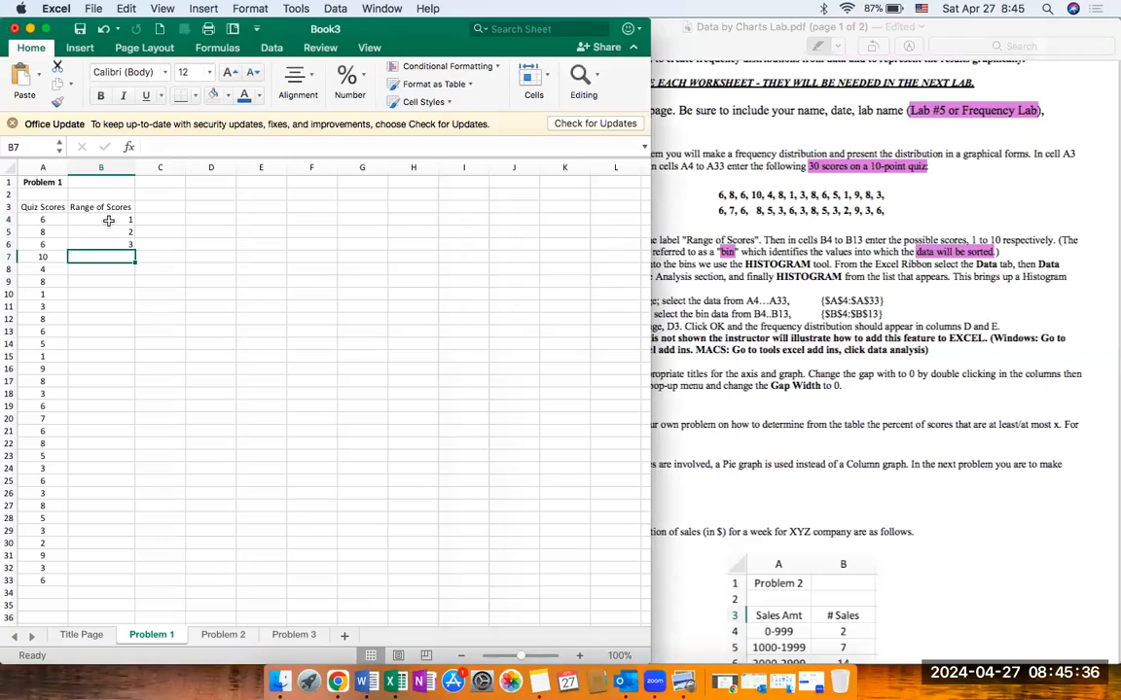
drag(110, 223, 111, 247)
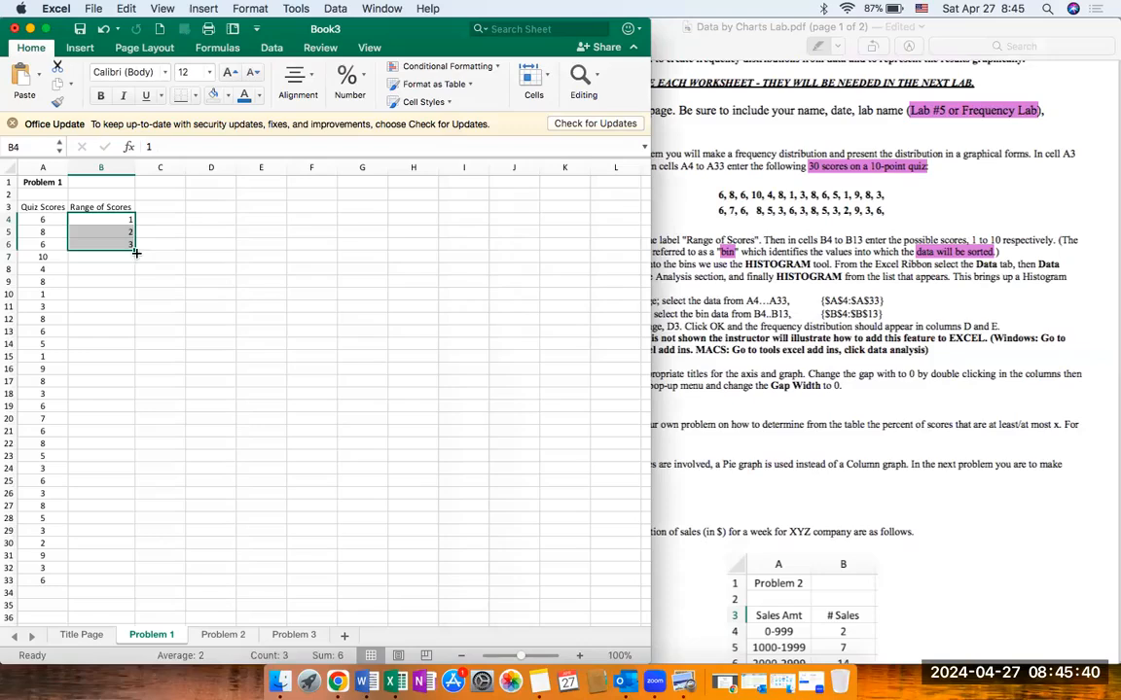
drag(133, 250, 135, 341)
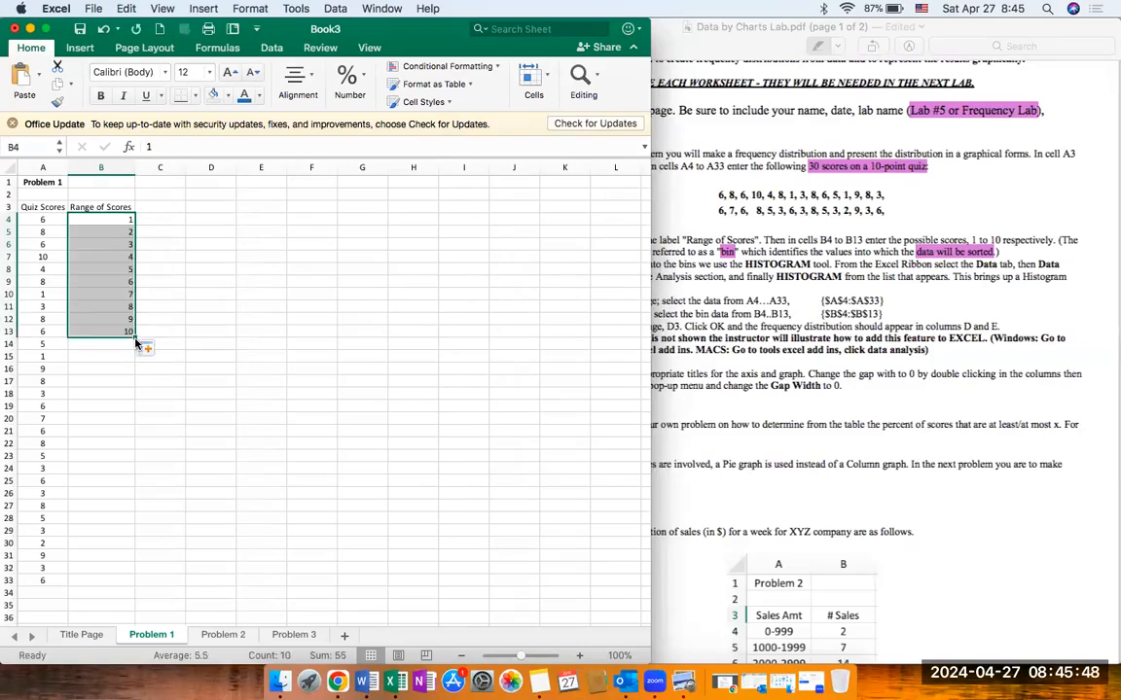
Step: Centre the contents of the entire Problem 1 sheet and set its font to Times New Roman
click(8, 167)
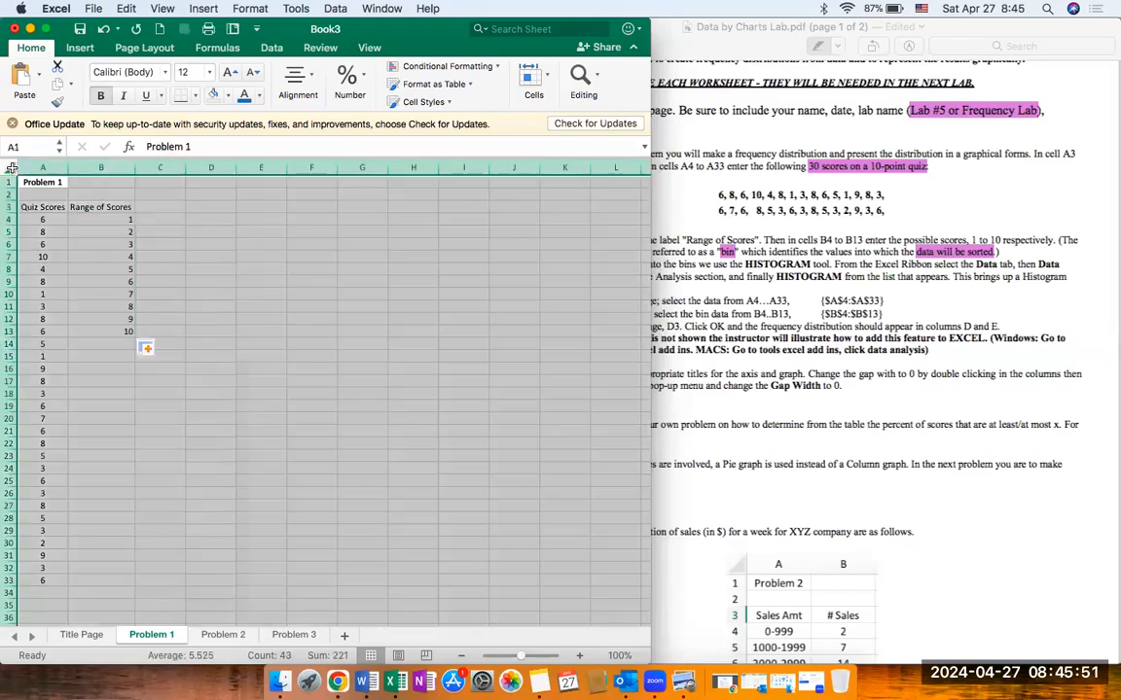
click(302, 80)
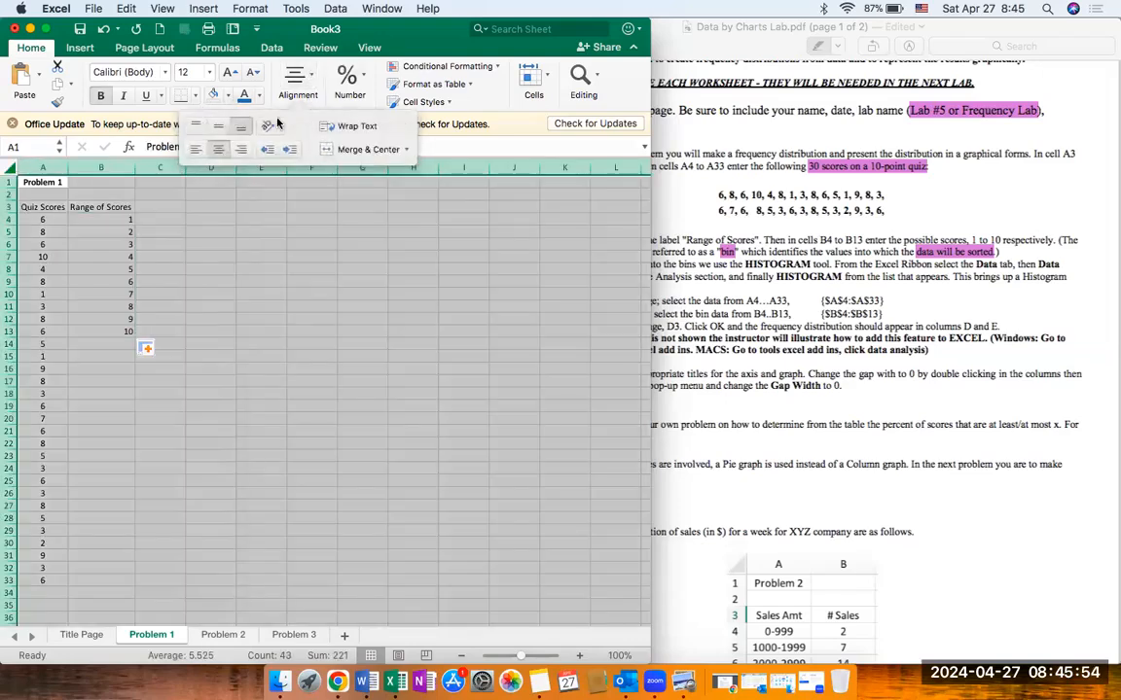
click(220, 149)
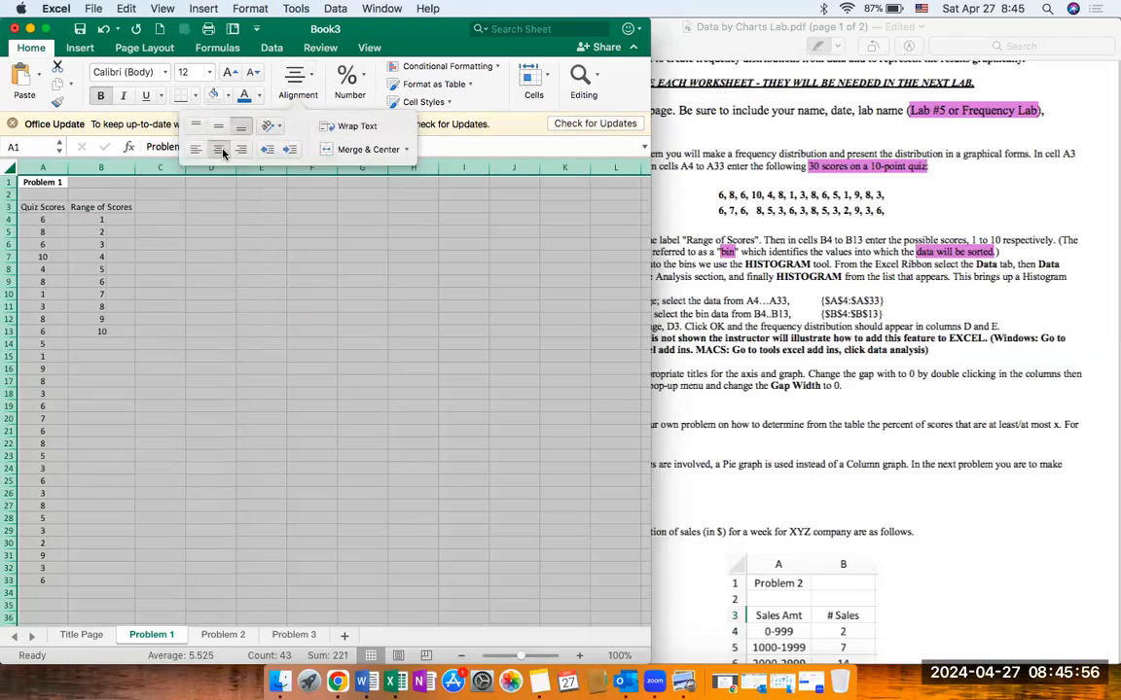
click(152, 72)
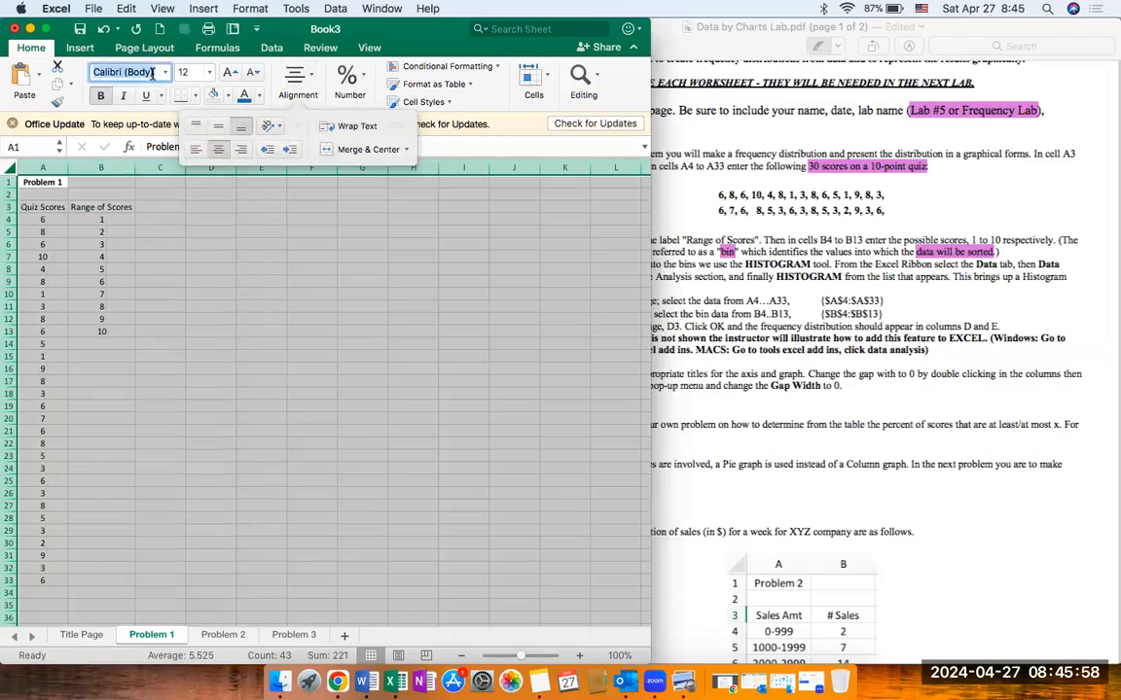
text(Times)
key(Return)
click(105, 235)
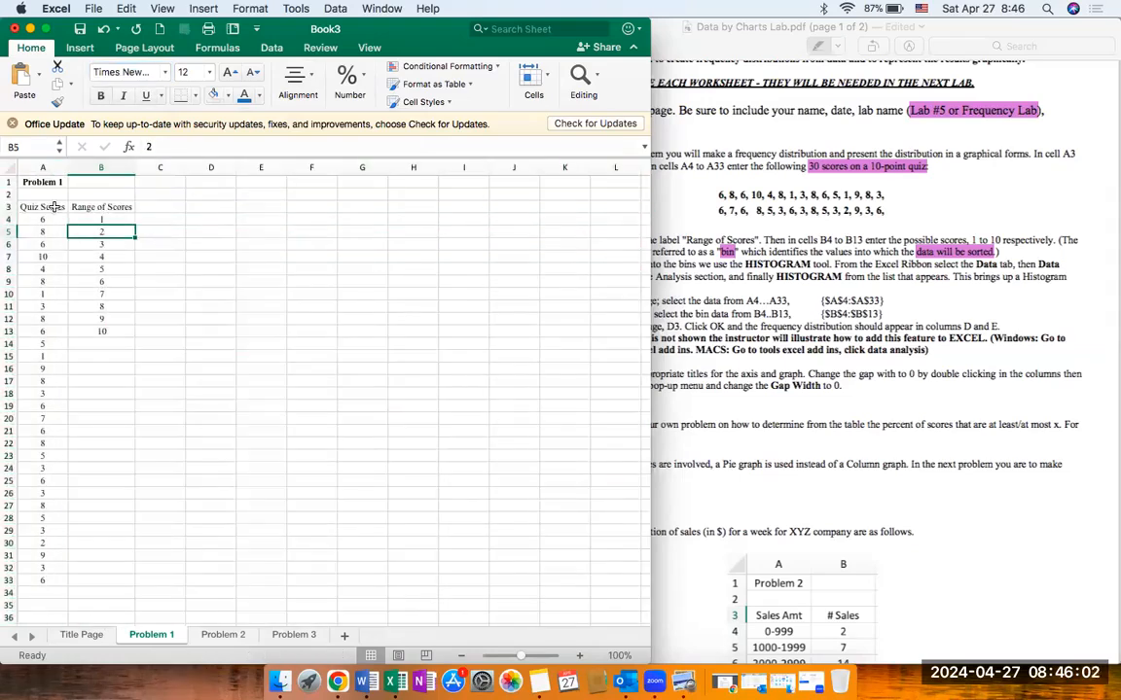
Step: Make the column headings "Quiz Scores" and "Range of Scores" in cells A3 and B3 bold
drag(38, 207, 98, 207)
key(super+b)
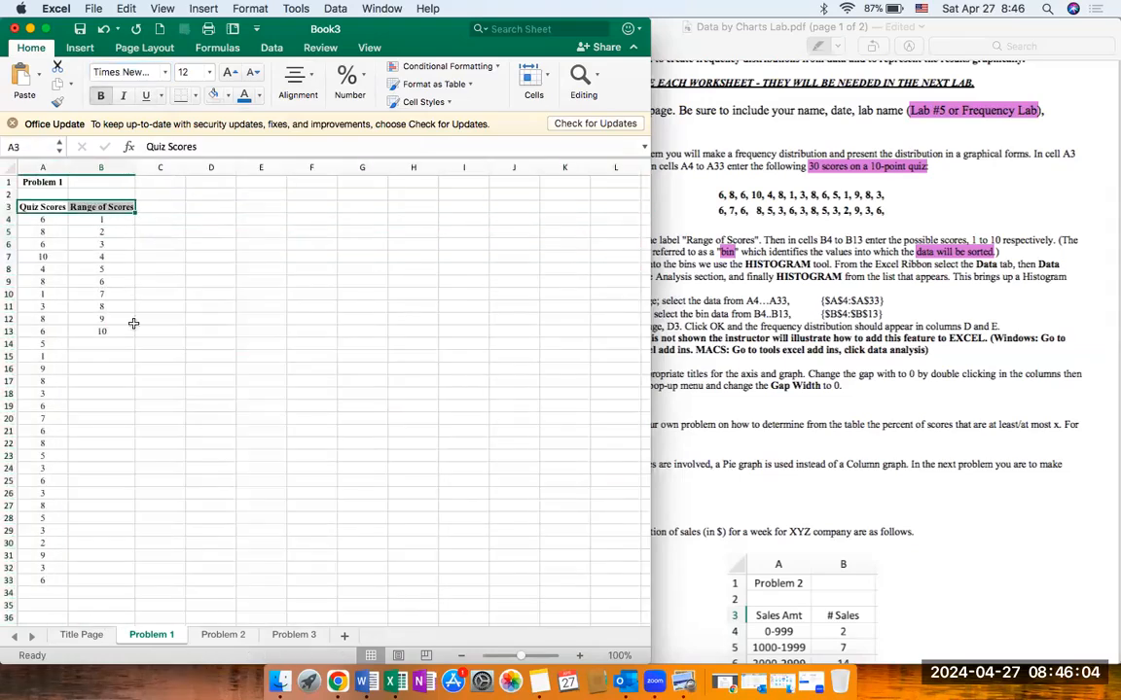
click(130, 321)
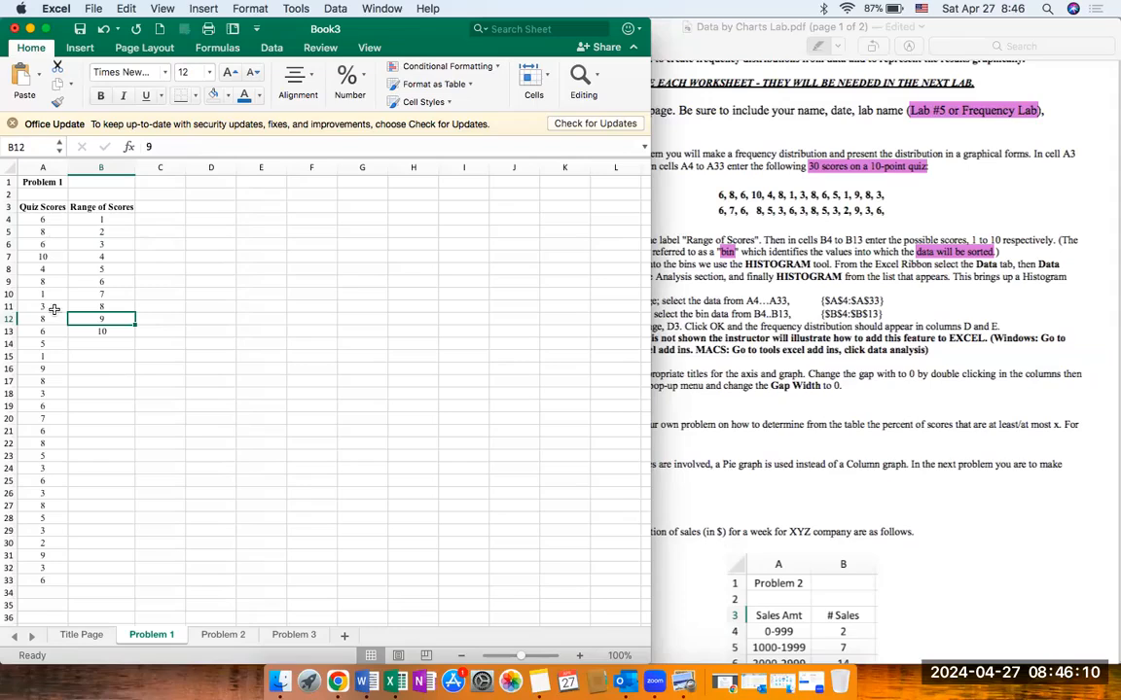
click(164, 366)
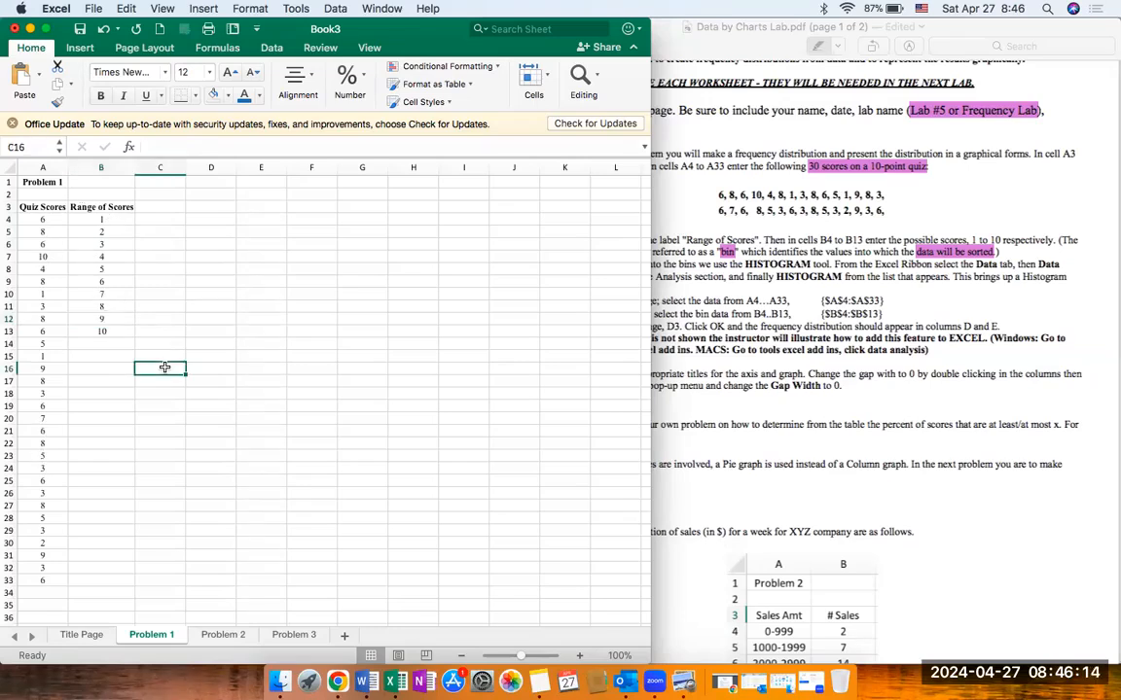
Step: Start the Histogram tool from Excel's Data Analysis tools
click(692, 359)
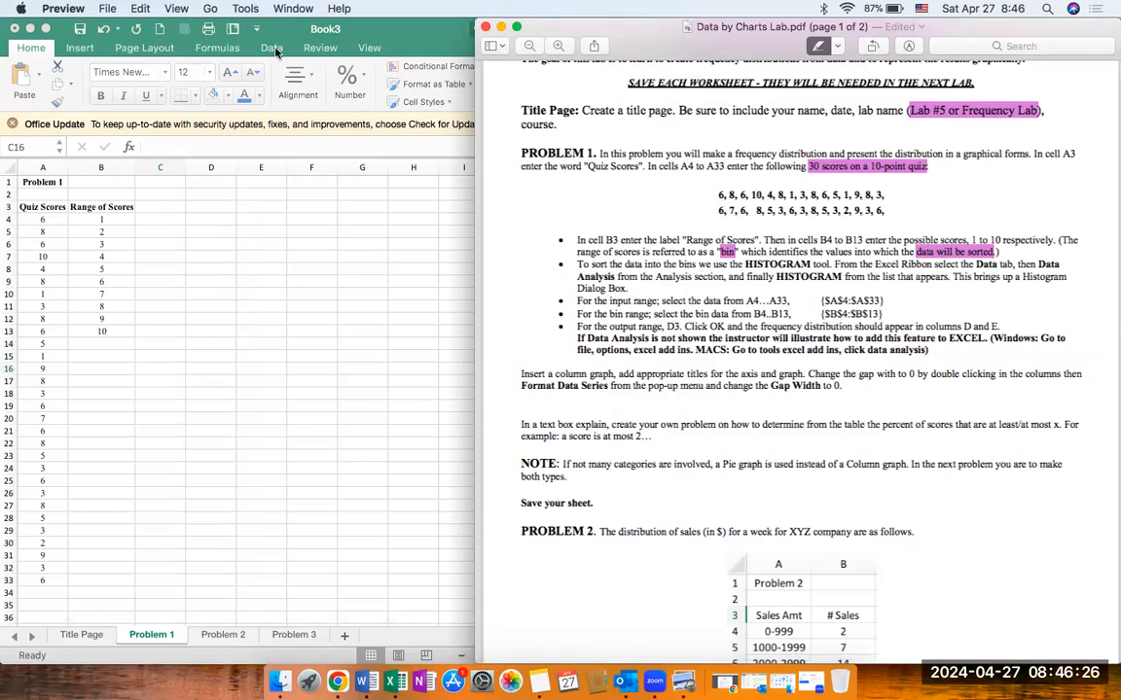
click(247, 41)
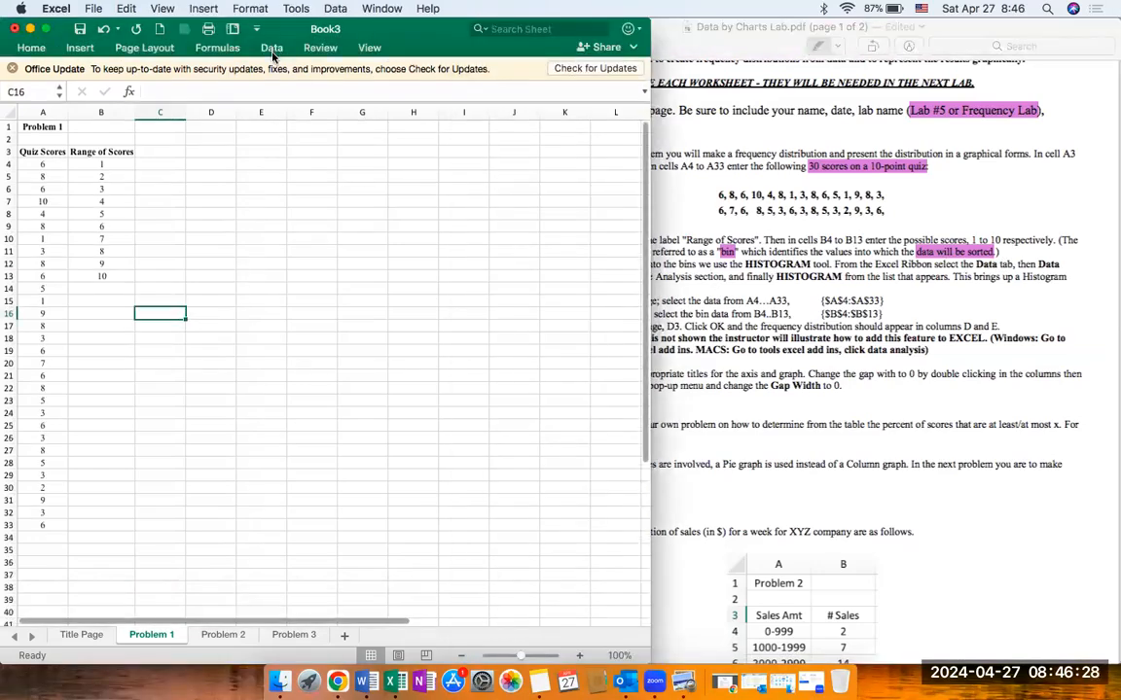
click(273, 49)
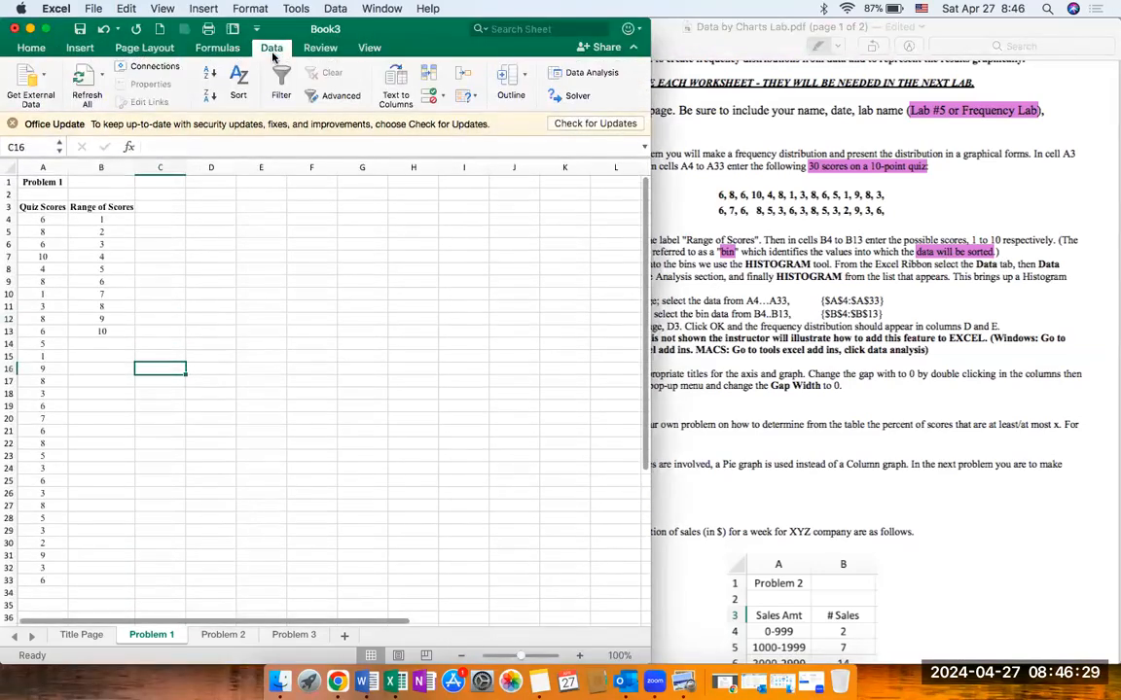
click(589, 75)
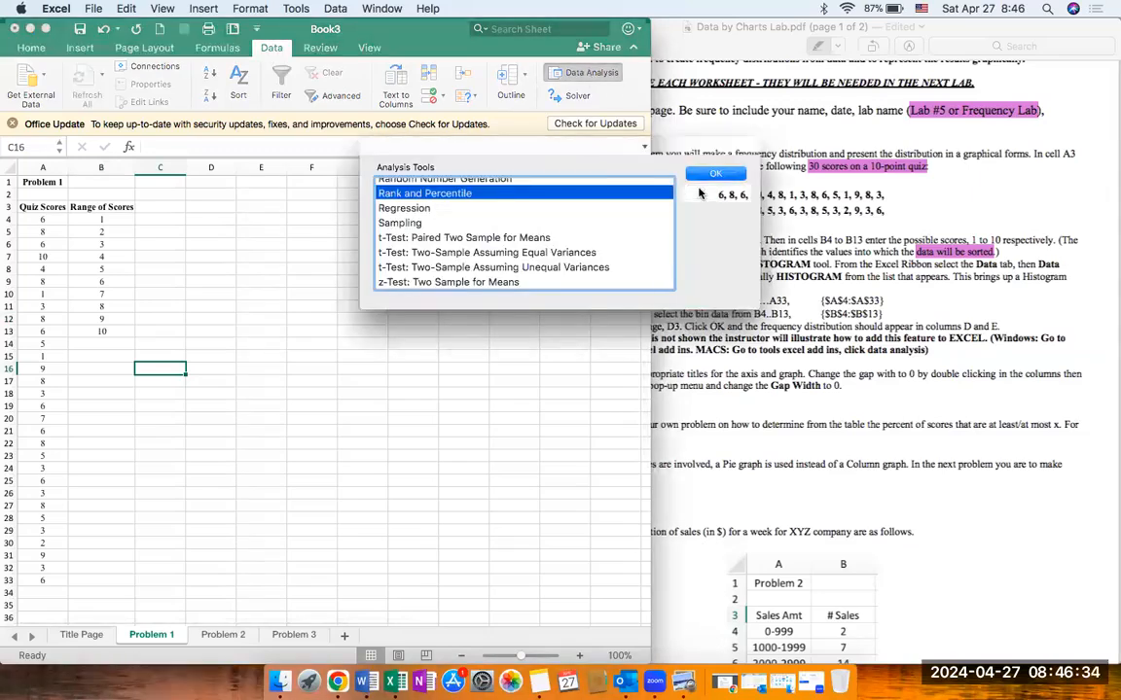
click(695, 194)
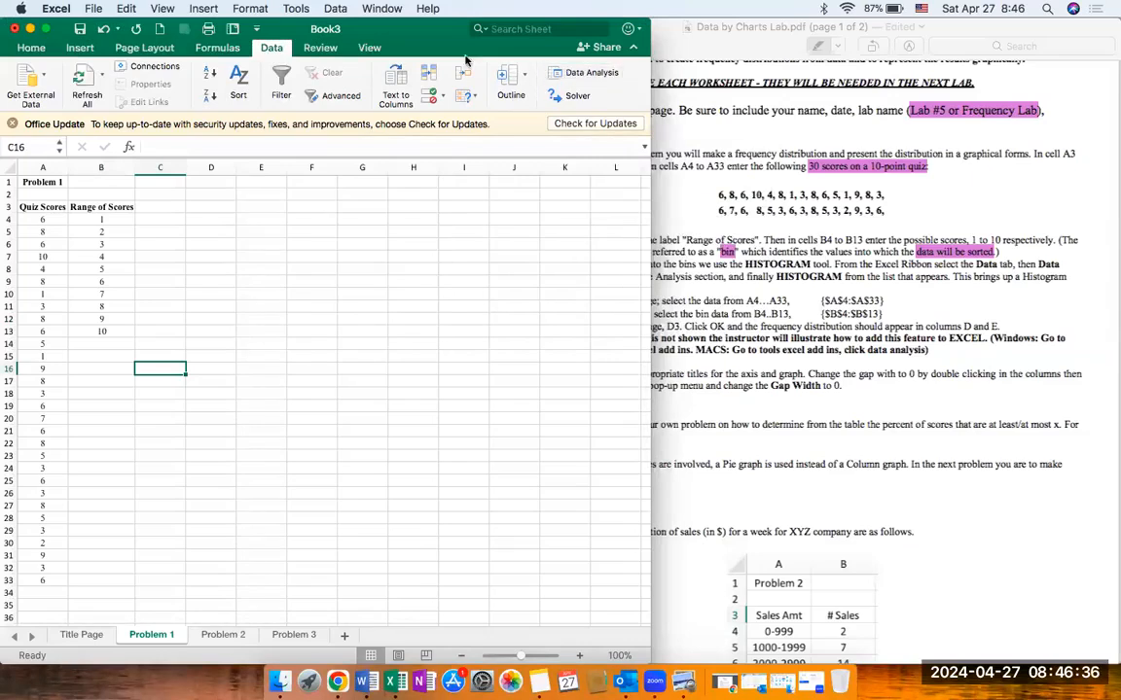
click(589, 75)
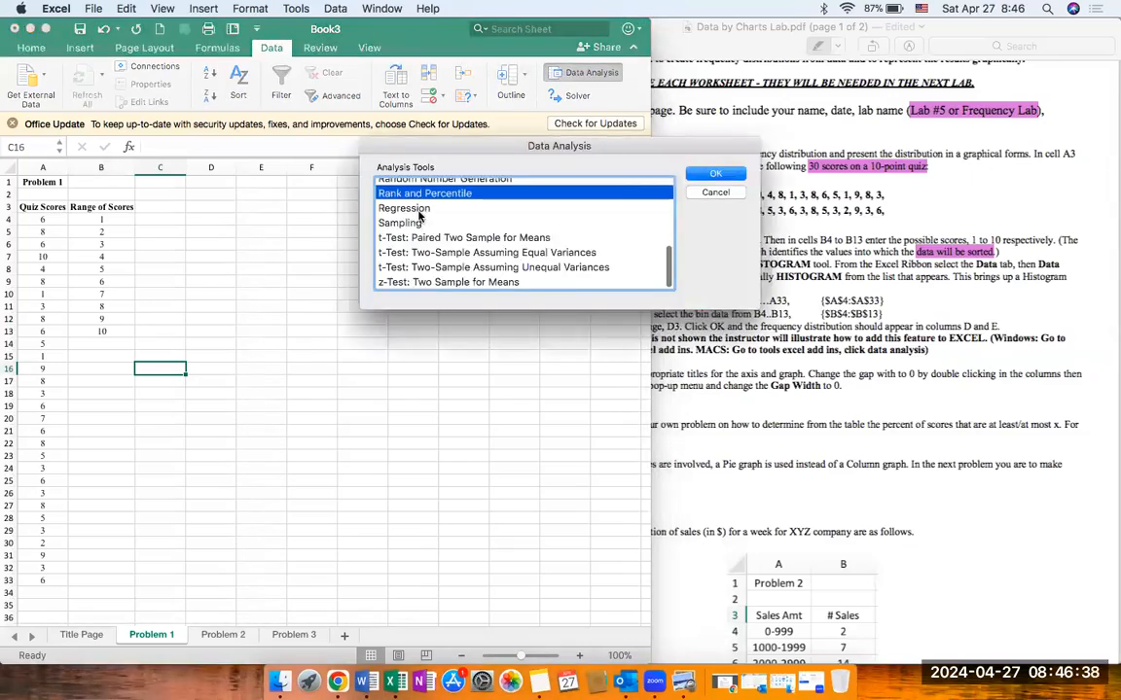
scroll(421, 214, up, 3)
scroll(413, 207, down, 1)
click(392, 188)
scroll(405, 192, up, 3)
scroll(405, 192, up, 4)
scroll(405, 192, down, 5)
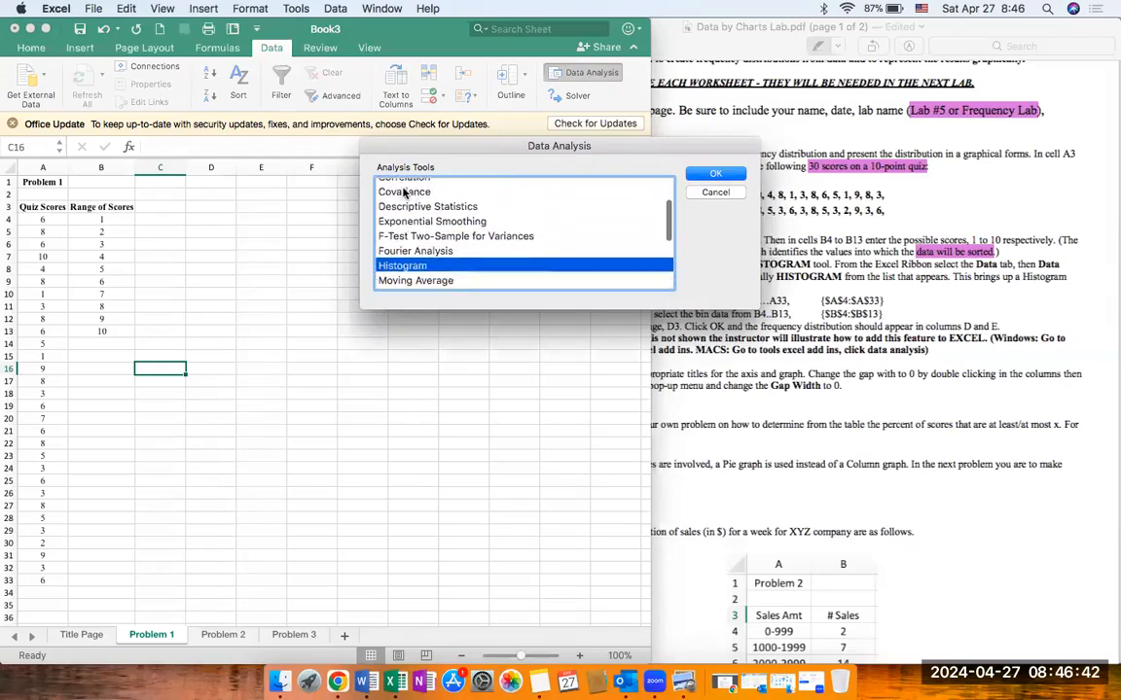
scroll(405, 192, down, 5)
scroll(405, 192, up, 5)
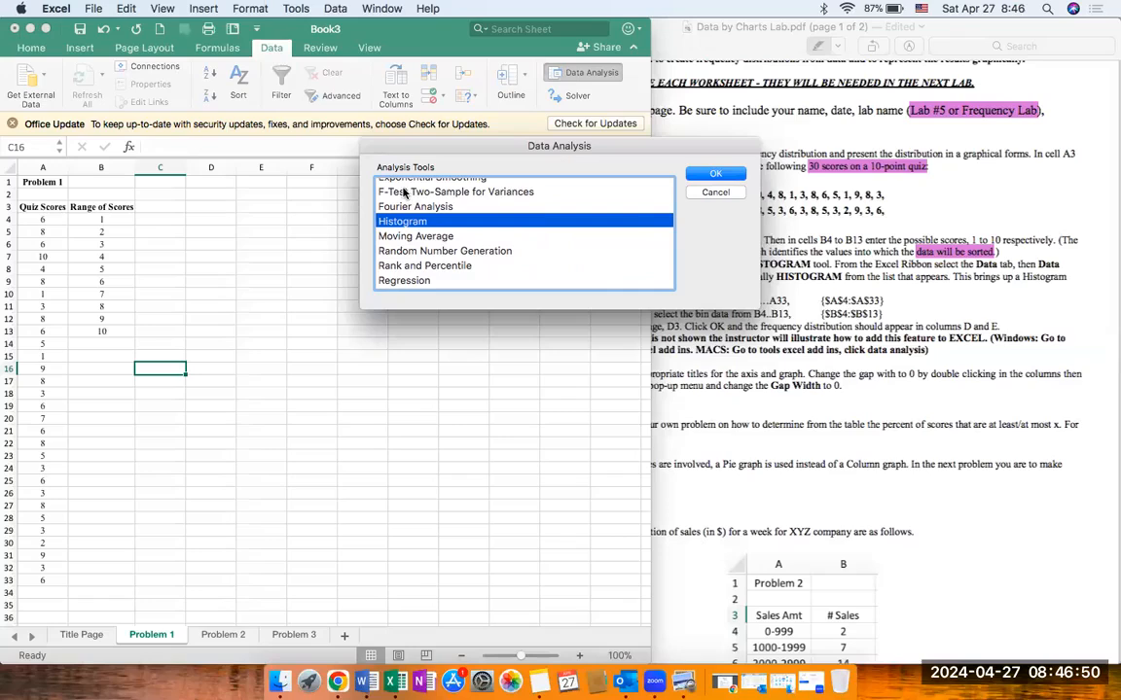
click(716, 175)
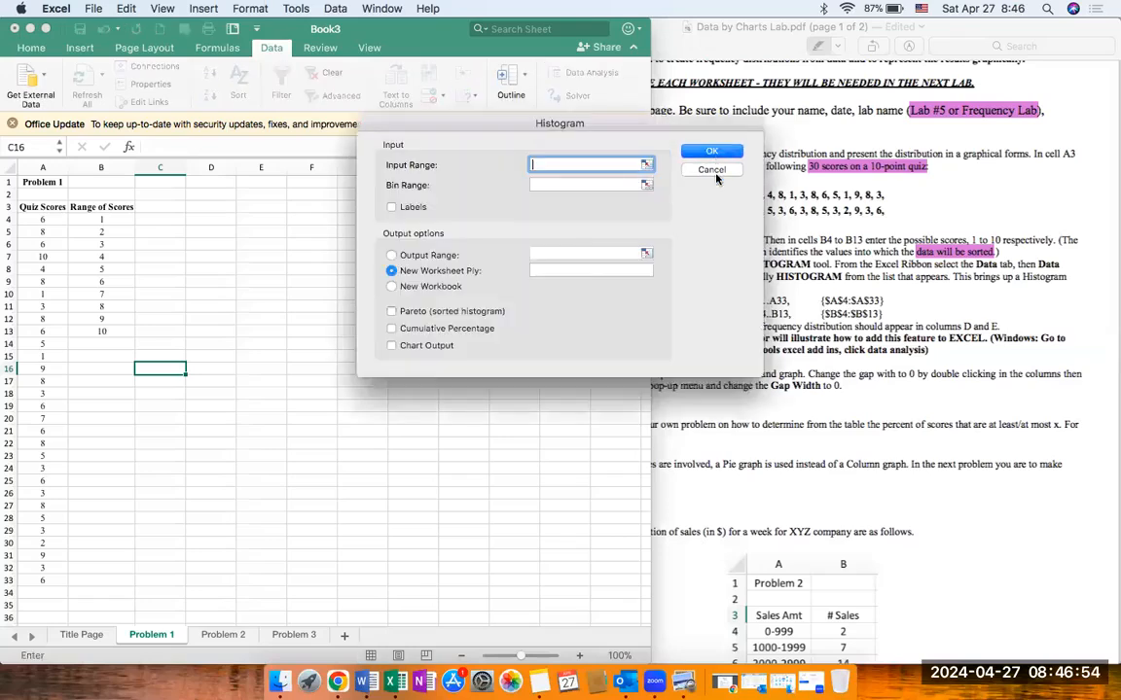
Step: Set the histogram's input range to $A$4:$A$33 and its bin range to $B$4:$B$13
drag(550, 129, 438, 128)
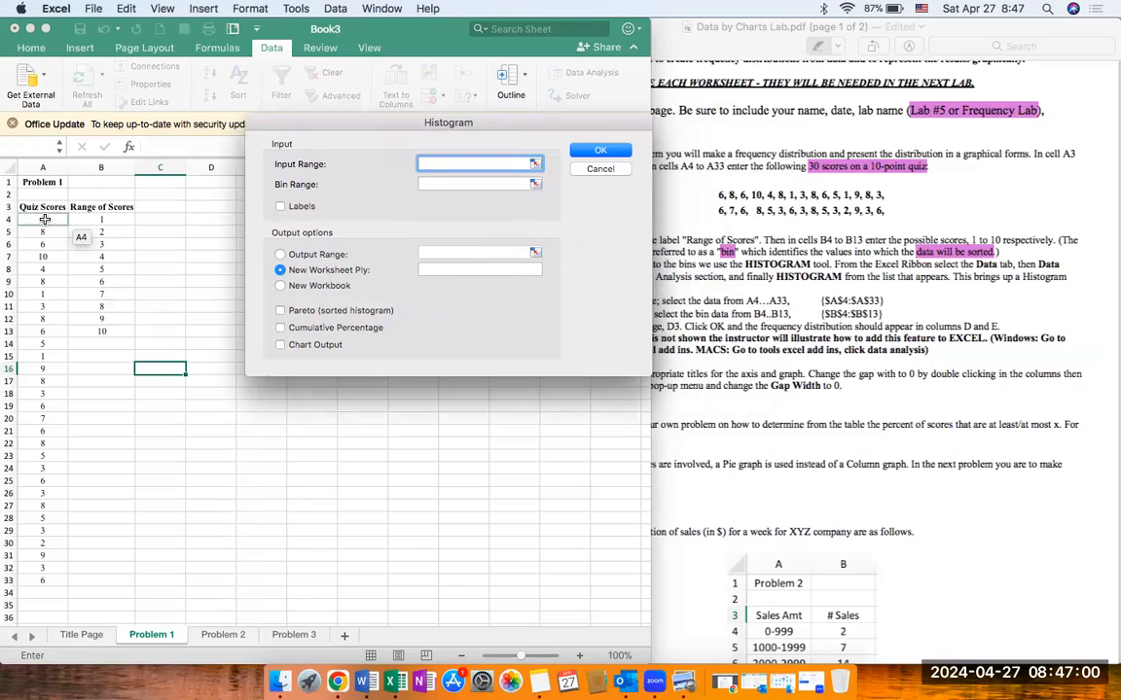
drag(44, 218, 39, 578)
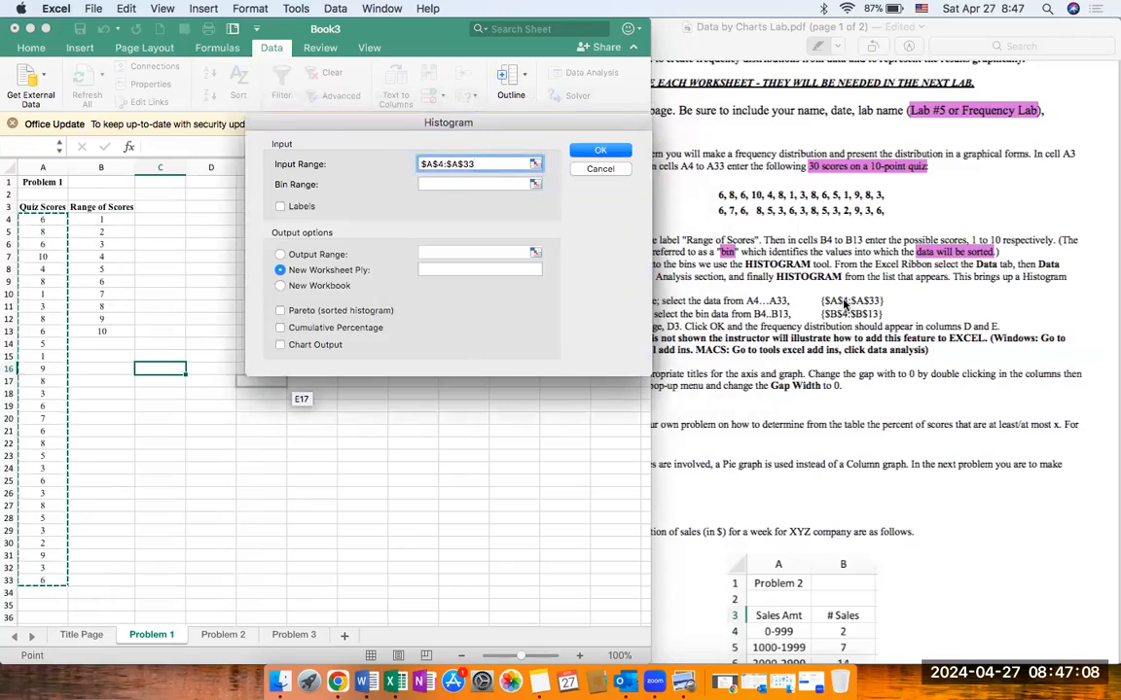
click(480, 183)
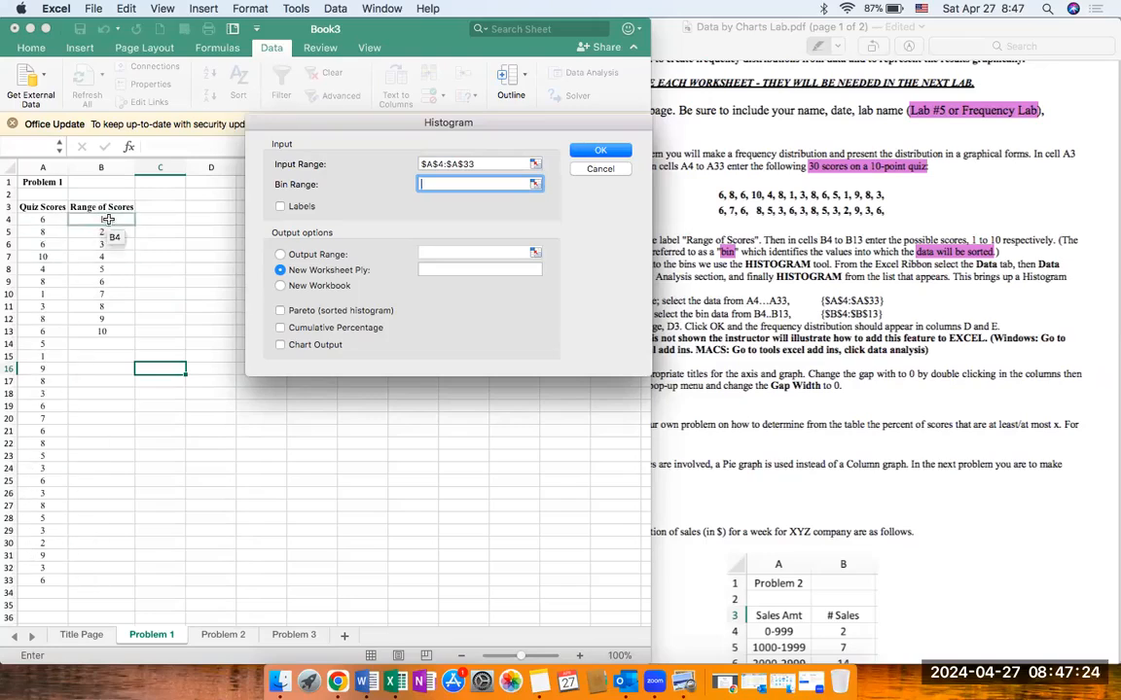
drag(107, 220, 107, 329)
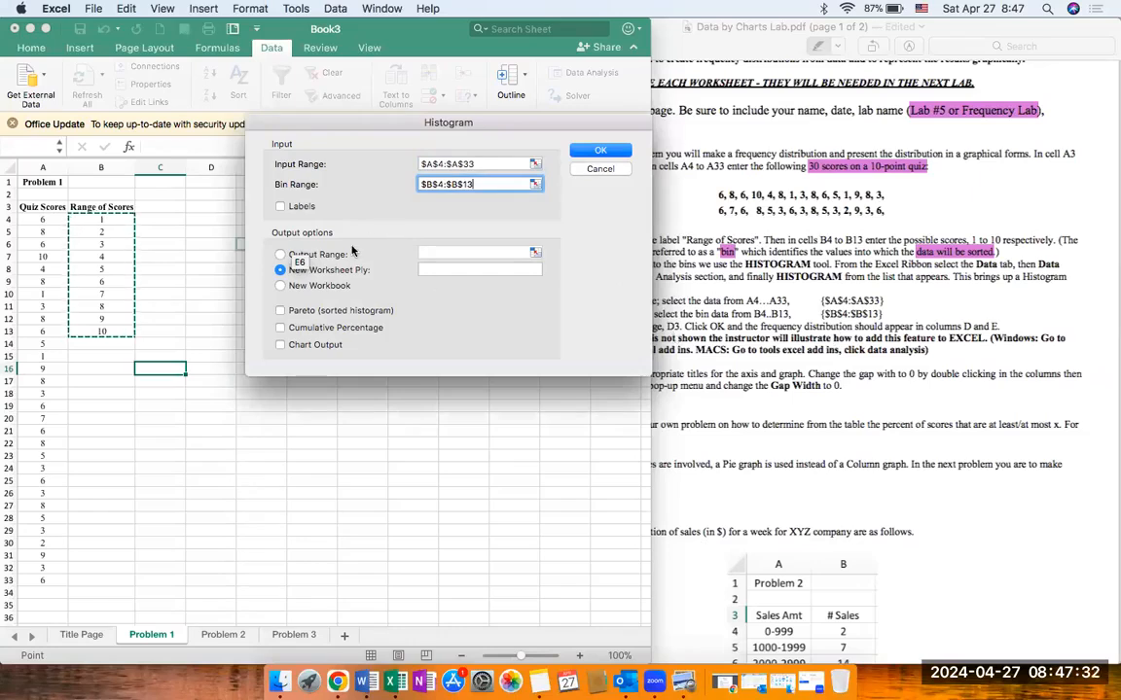
Step: Set the histogram's output range to D3 and generate the frequency distribution
click(280, 255)
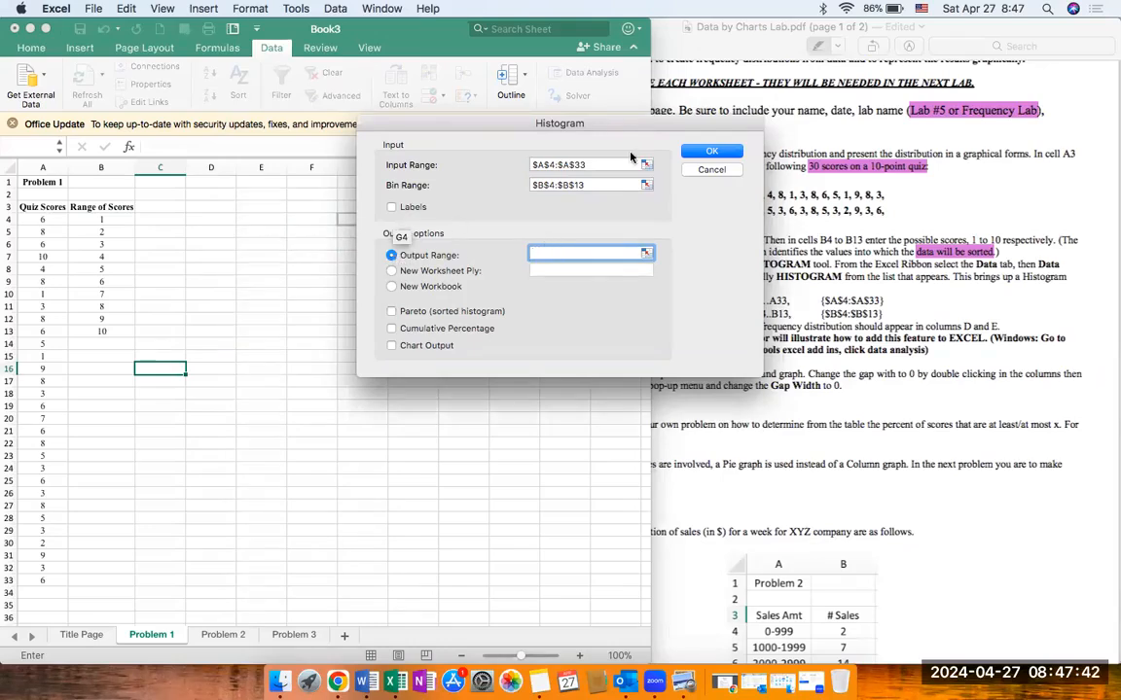
drag(616, 128, 567, 160)
text(D3)
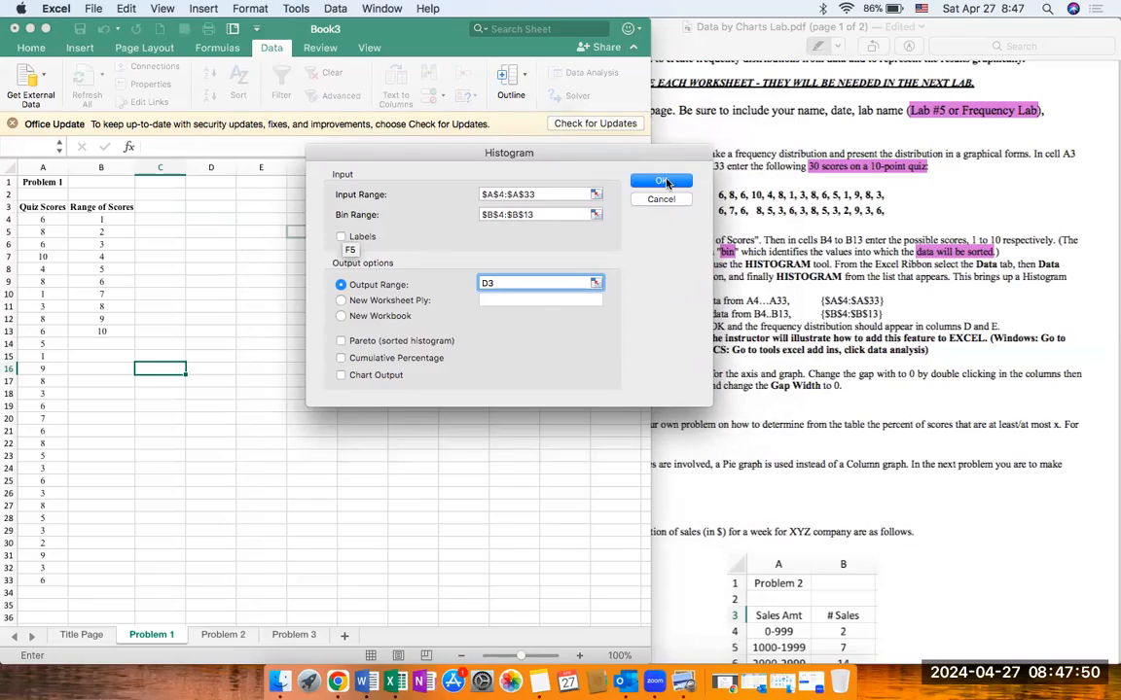
click(662, 182)
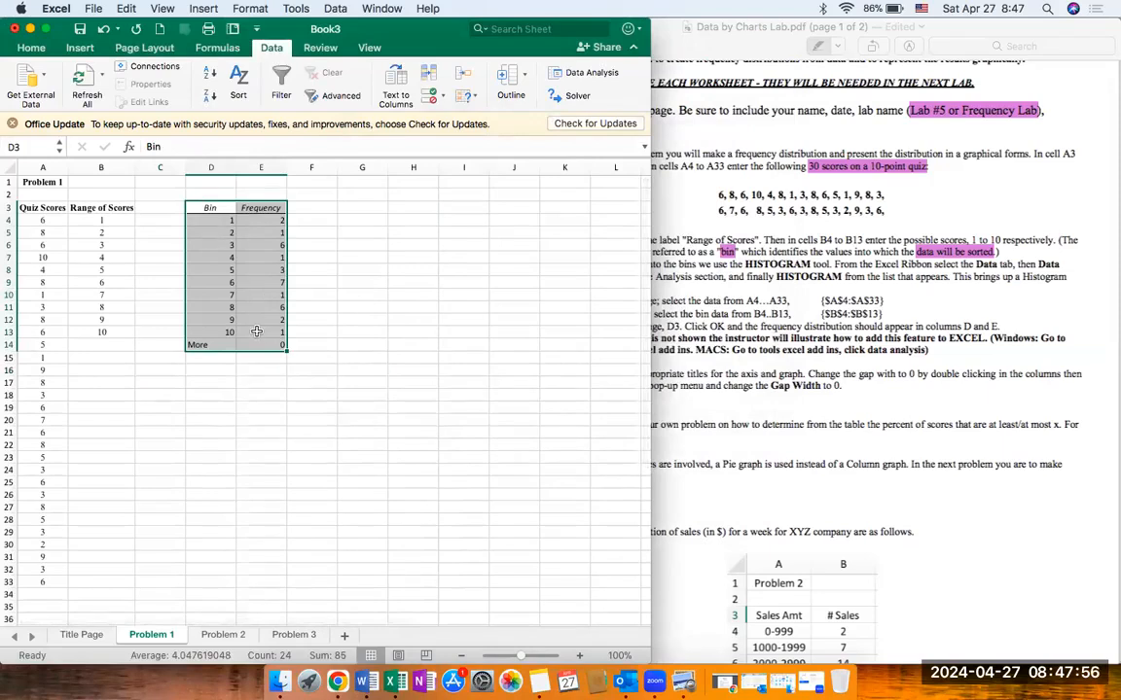
Step: Centre the contents of the Bin and Frequency table in cells D3 to E14
double_click(39, 51)
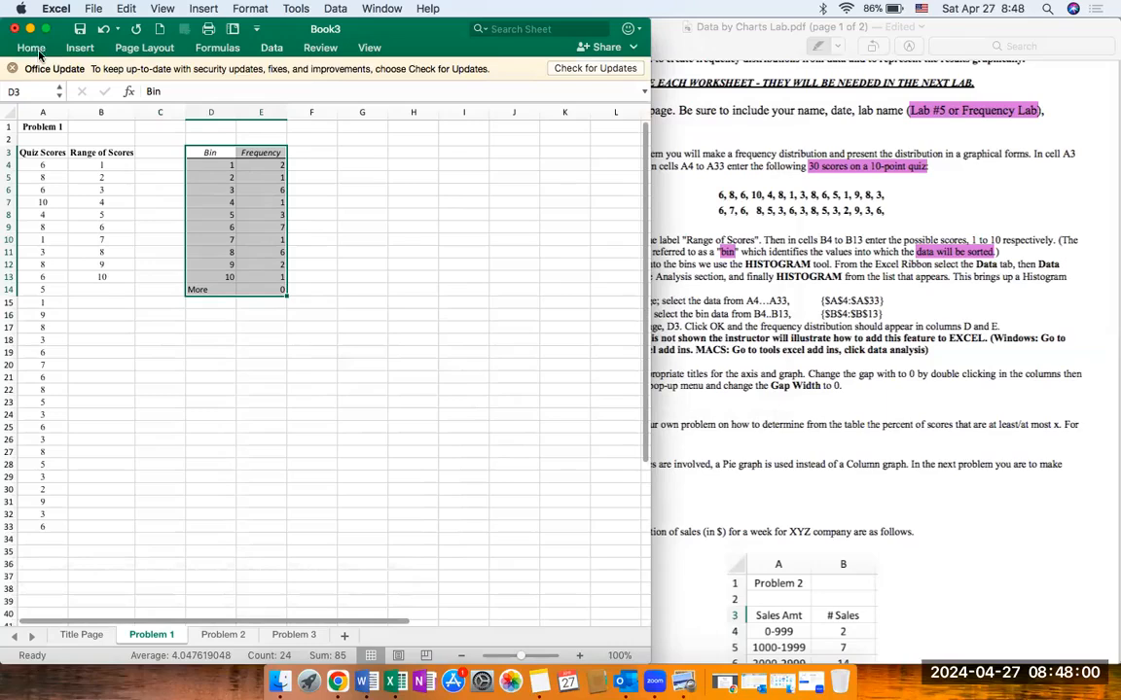
click(44, 47)
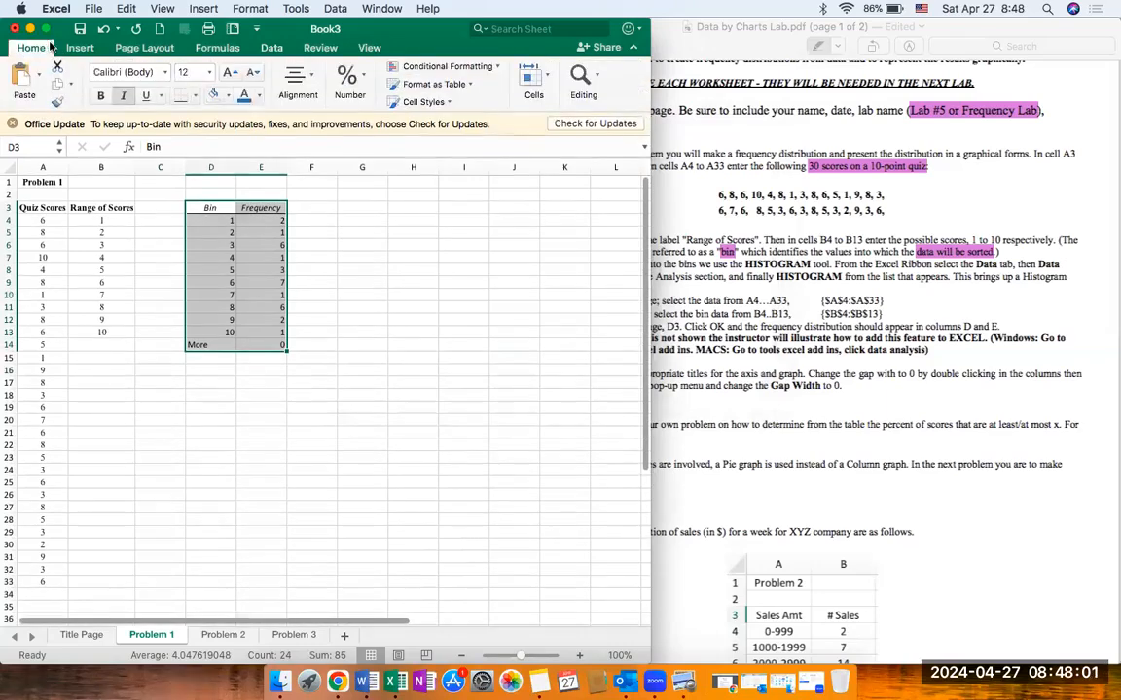
click(293, 90)
click(218, 149)
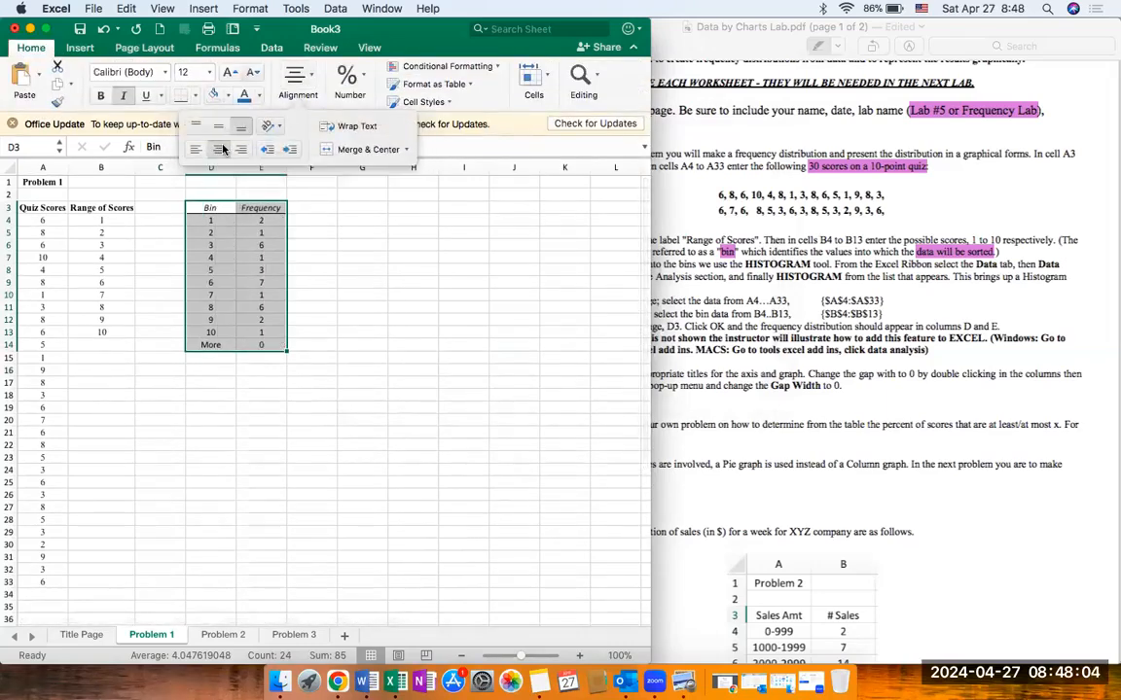
click(232, 392)
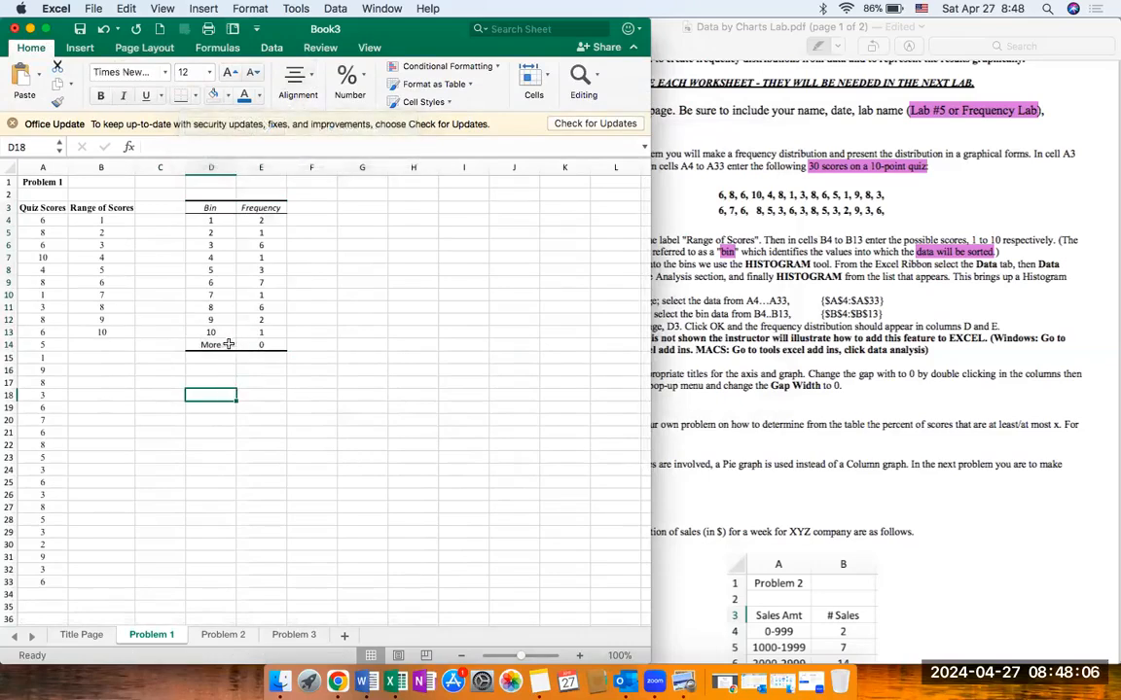
Step: Label cell D2 above the Bin column as "Range of scores", including the quotation marks
click(211, 195)
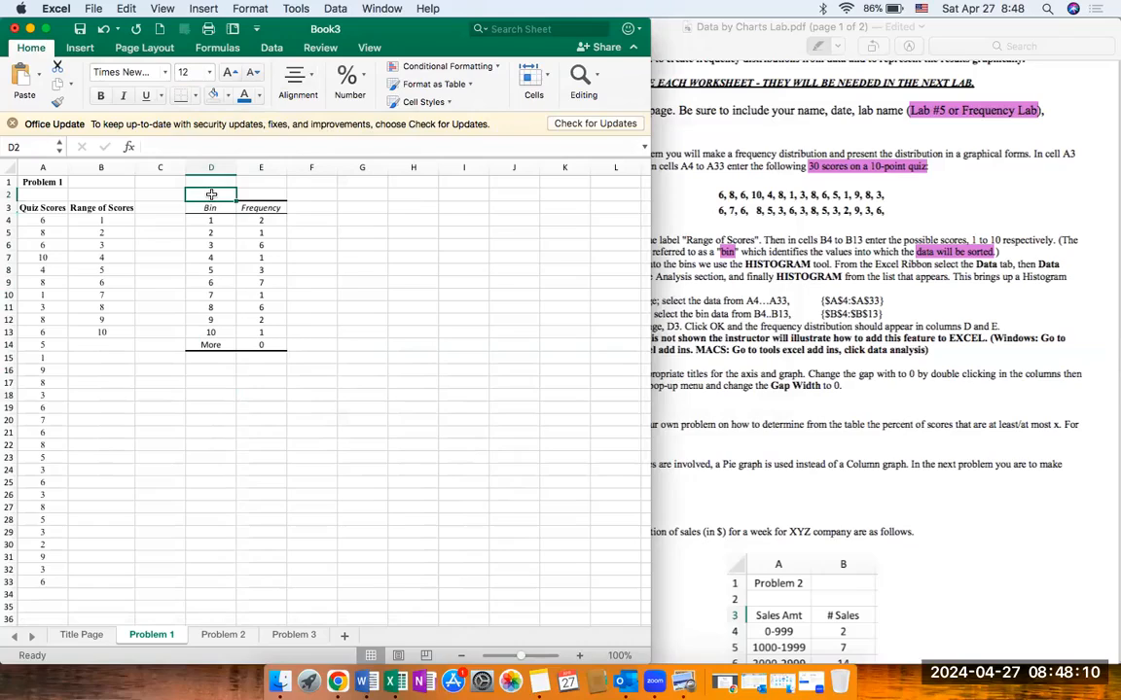
text("Ra)
text(n)
key(BackSpace)
text(ange of scores)
text(")
key(Tab)
Step: Label cell E2 above the Frequency column as Freq. of each scores
text(F)
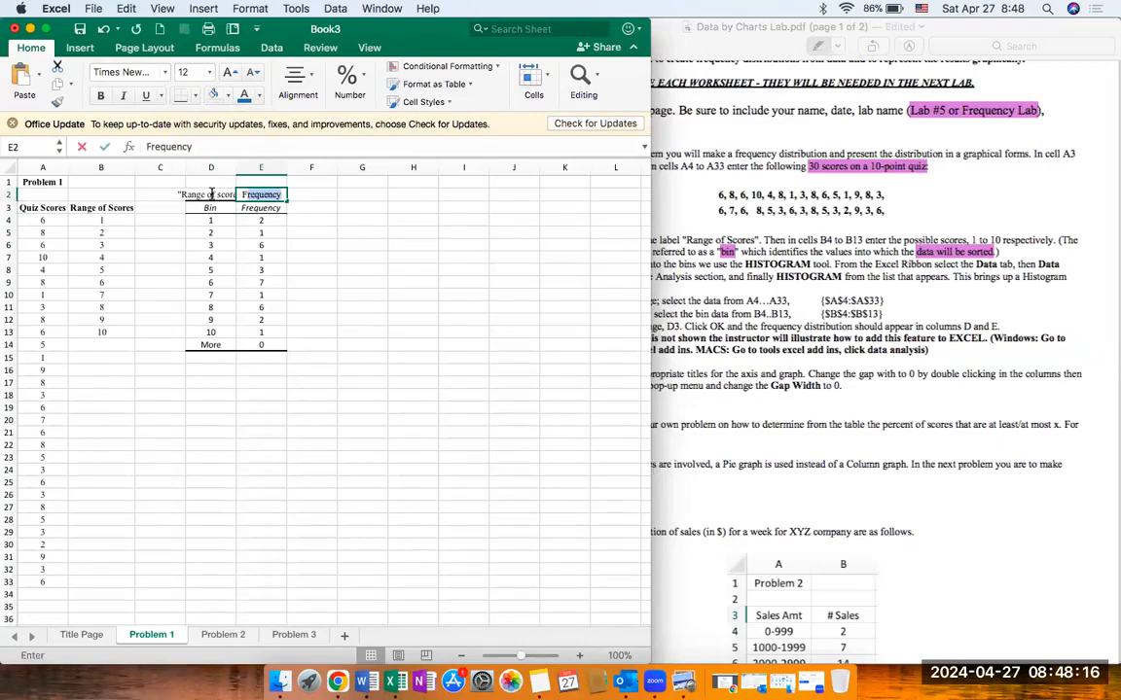
text(reqe)
key(BackSpace)
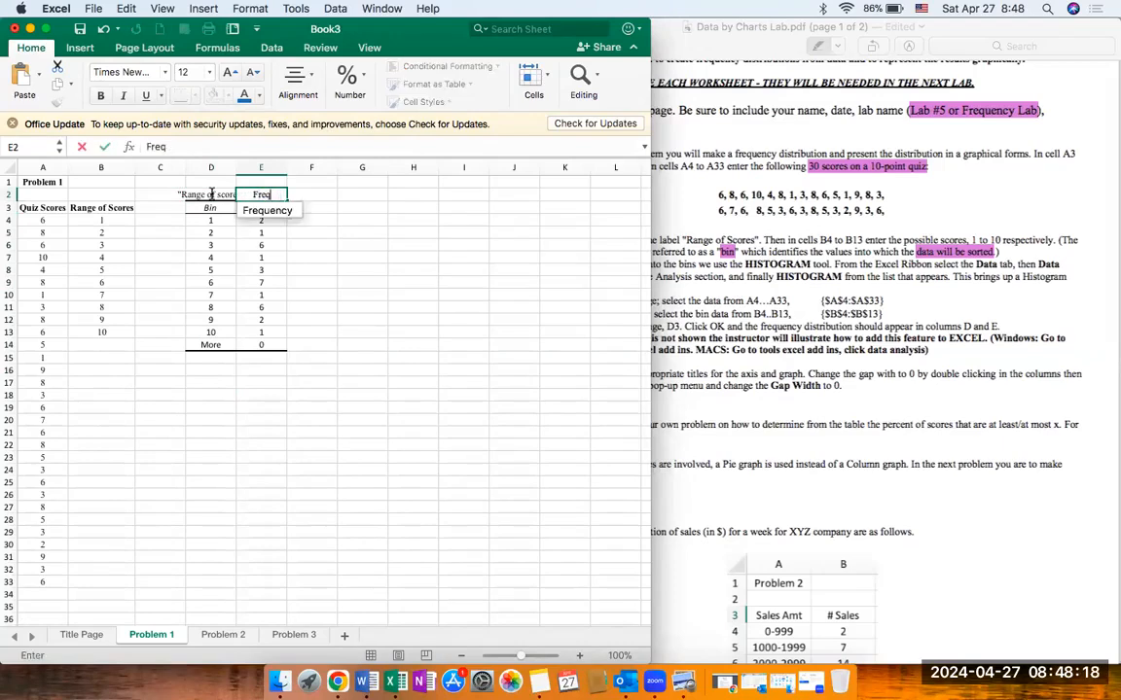
key(Return)
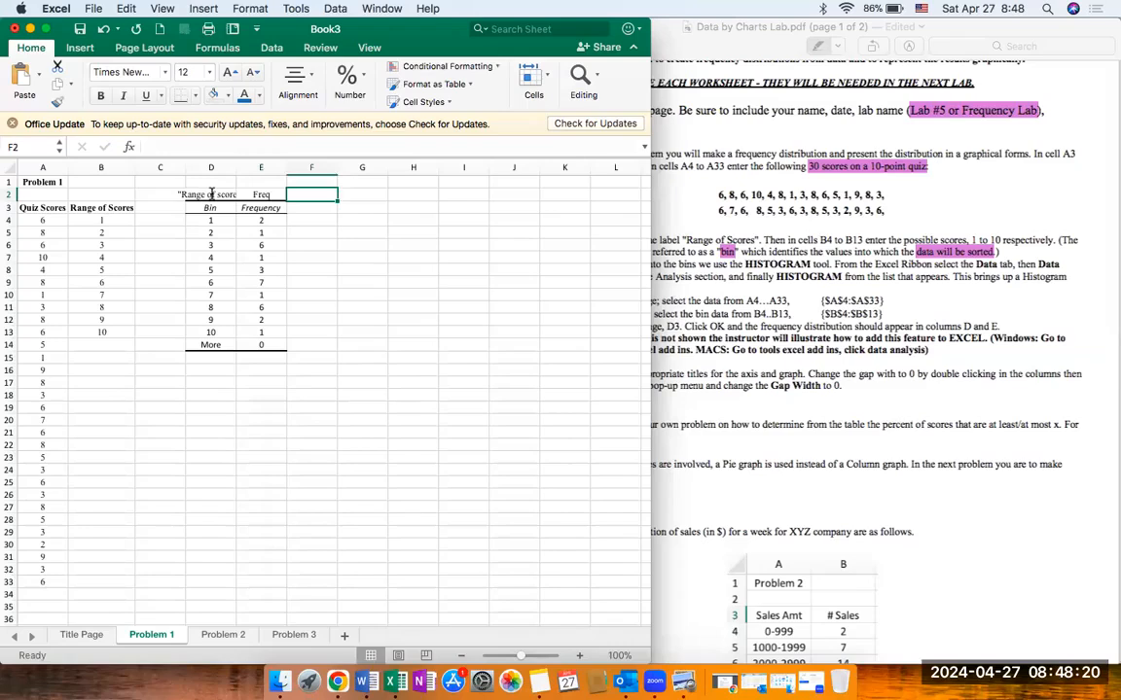
click(191, 146)
text(. of th)
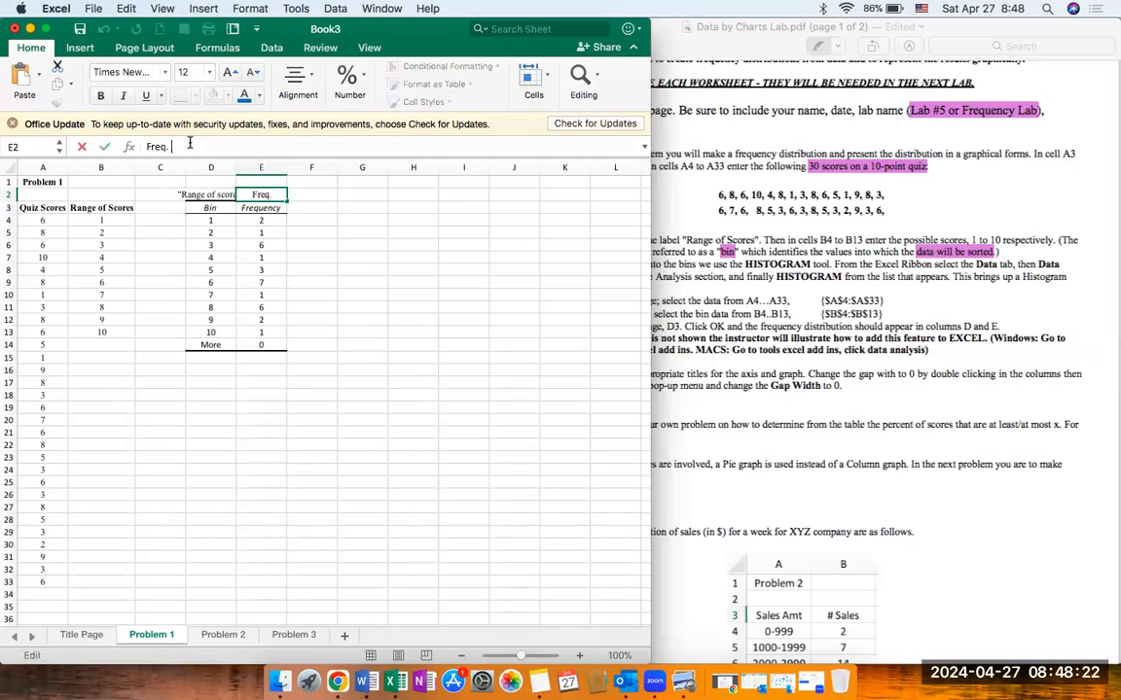
key(BackSpace)
key(BackSpace)
text(each scores)
key(Return)
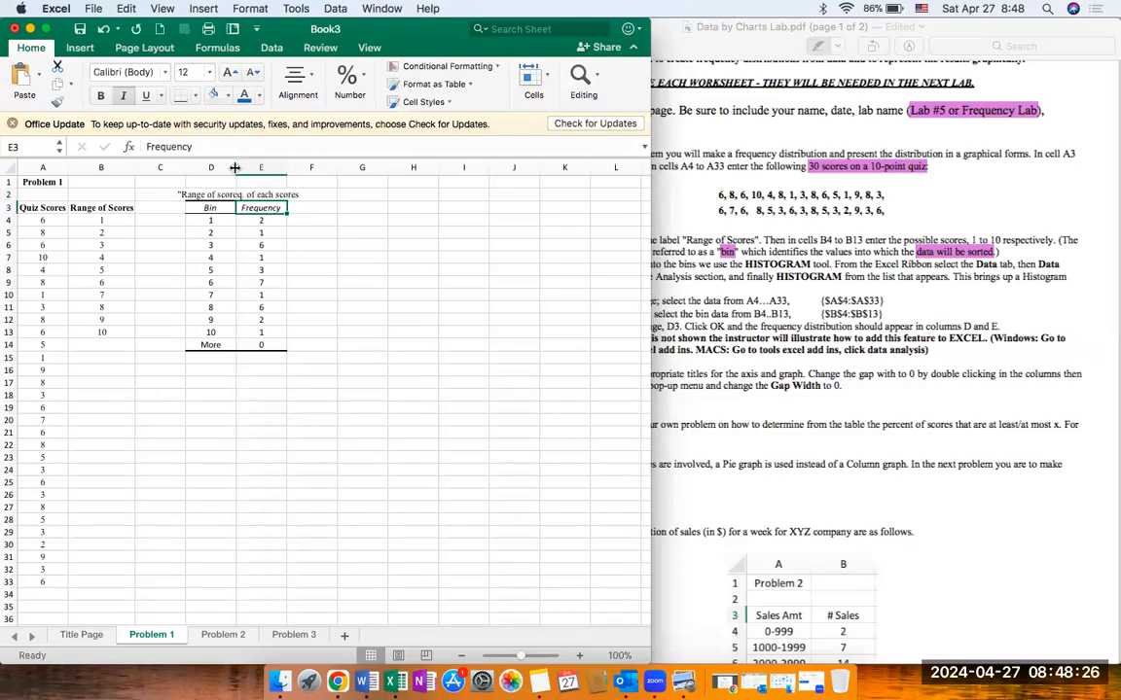
Step: Auto-fit the widths of columns D and E to their new labels
double_click(235, 168)
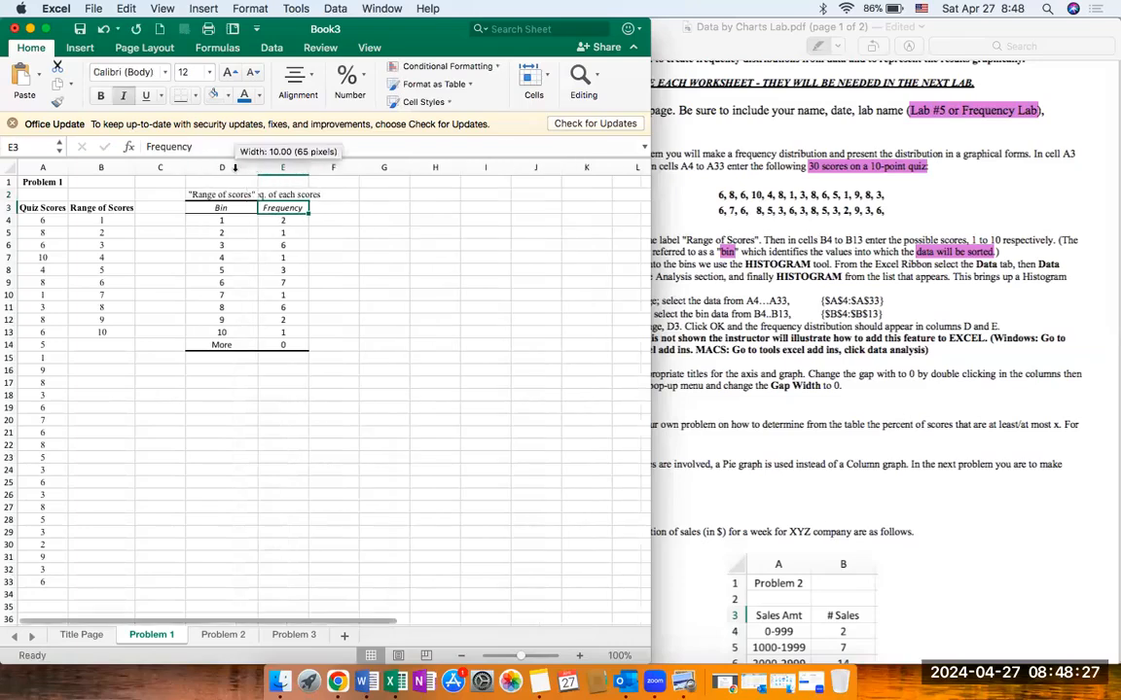
double_click(308, 167)
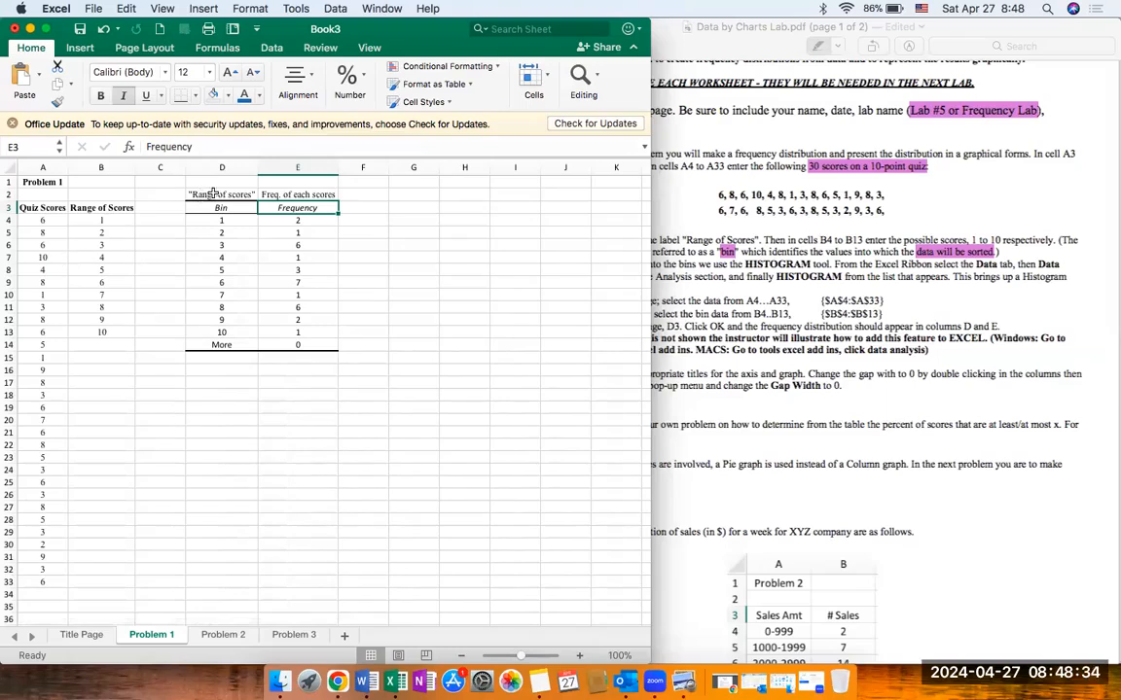
click(214, 195)
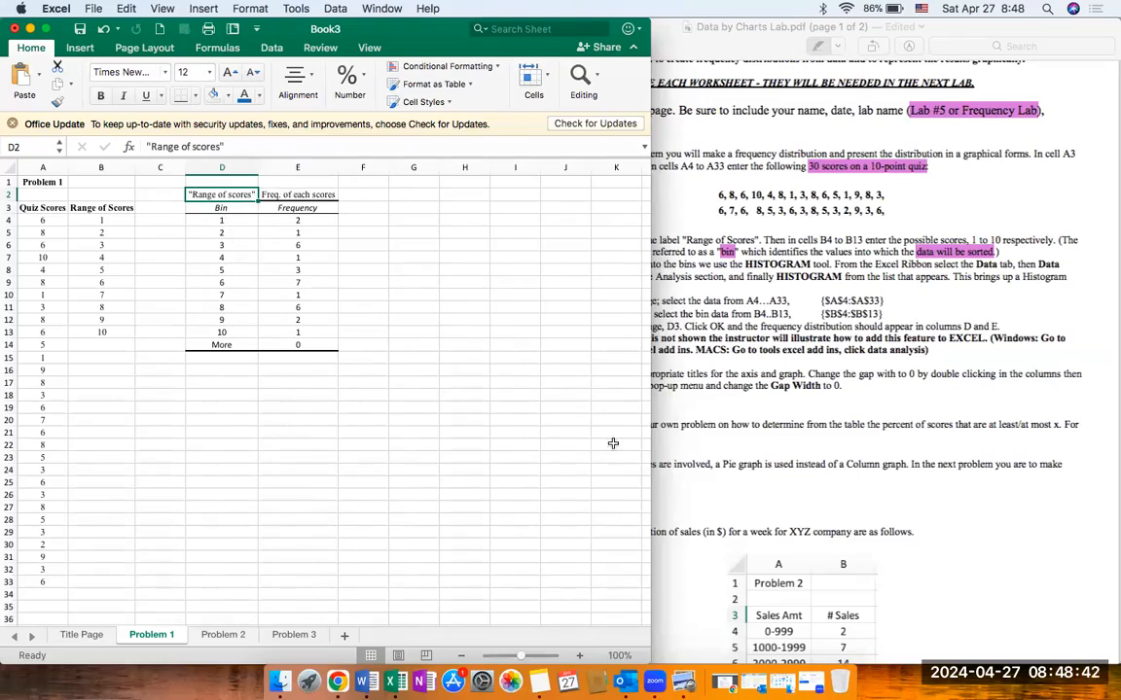
click(723, 416)
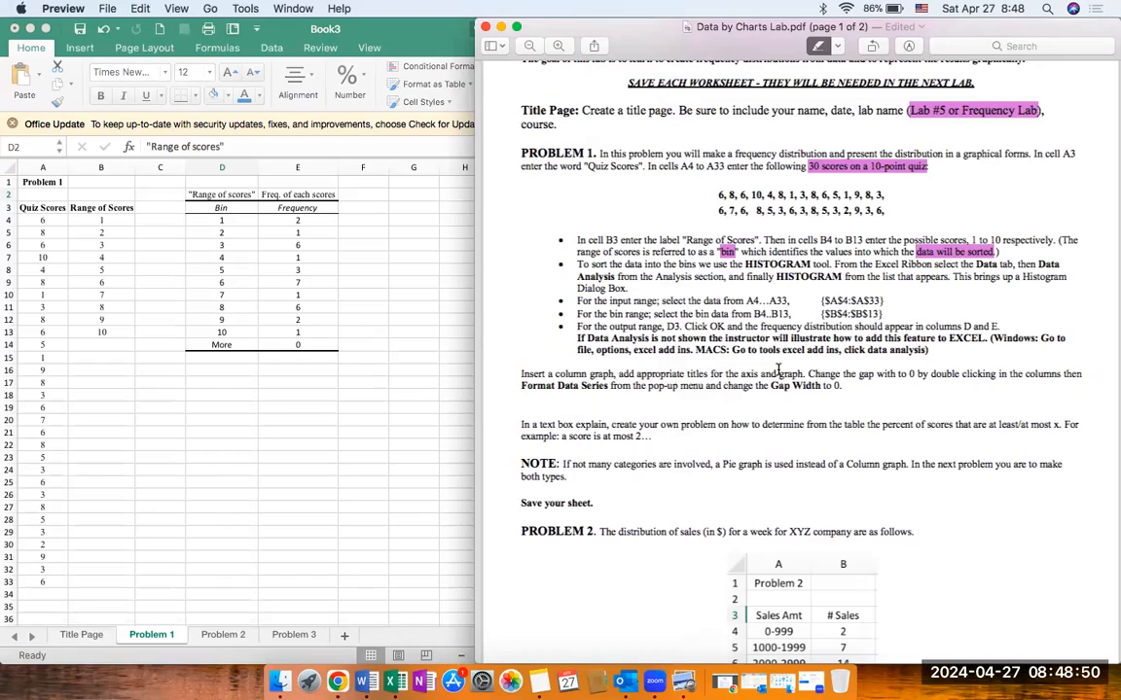
click(416, 382)
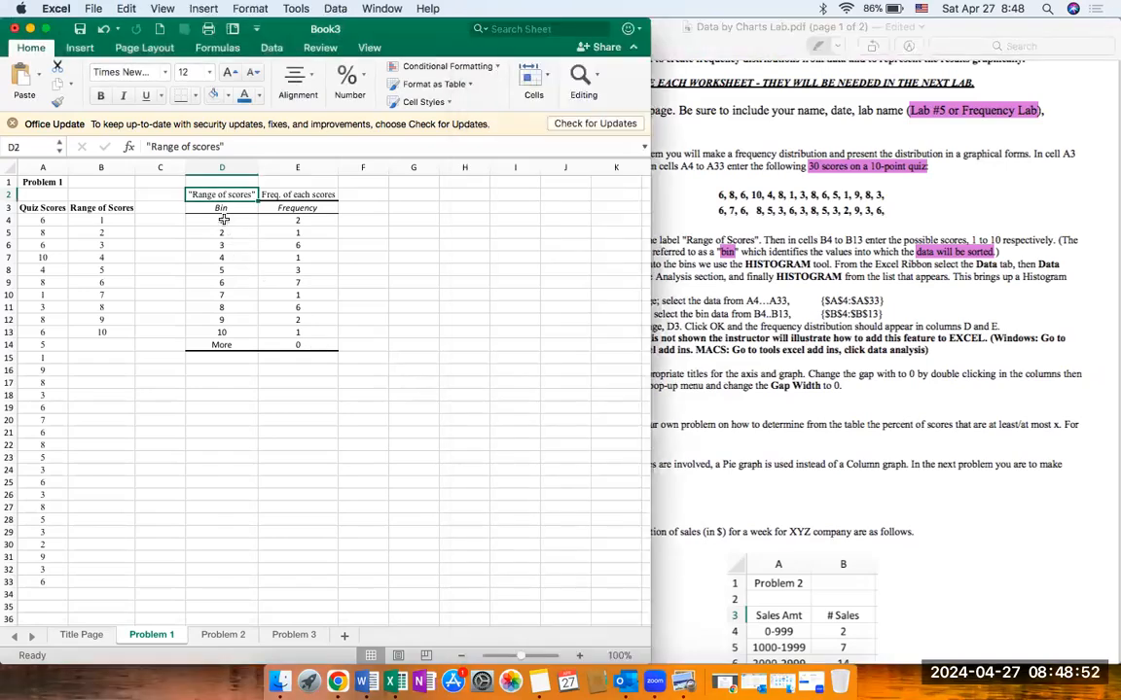
drag(218, 208, 306, 333)
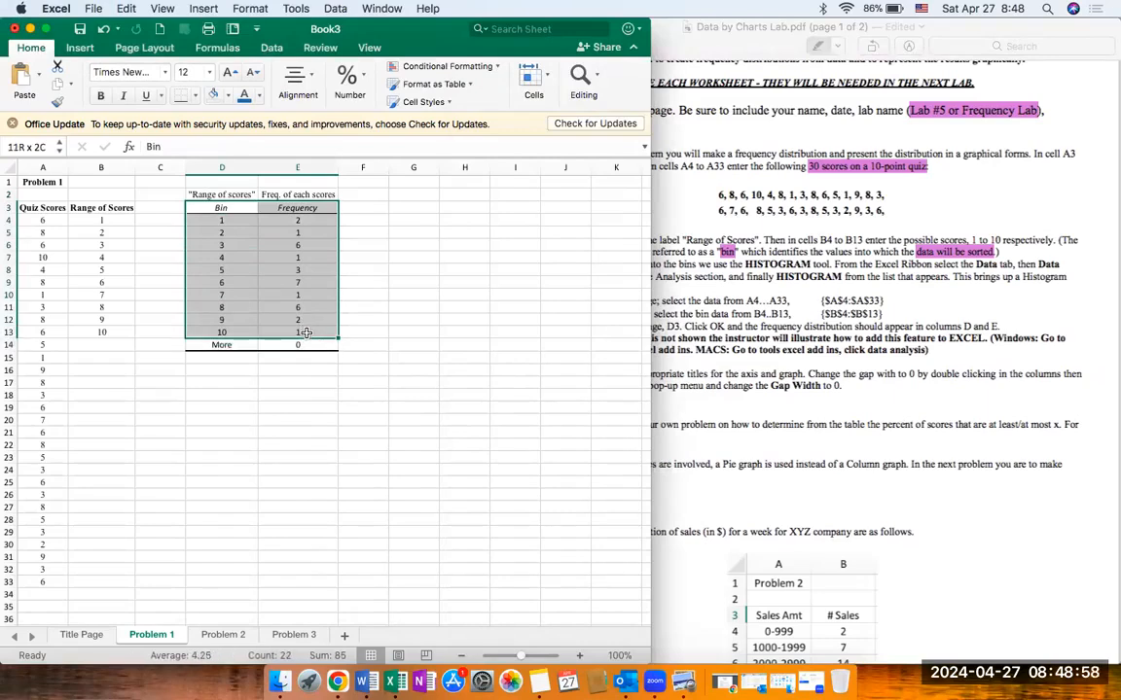
click(298, 357)
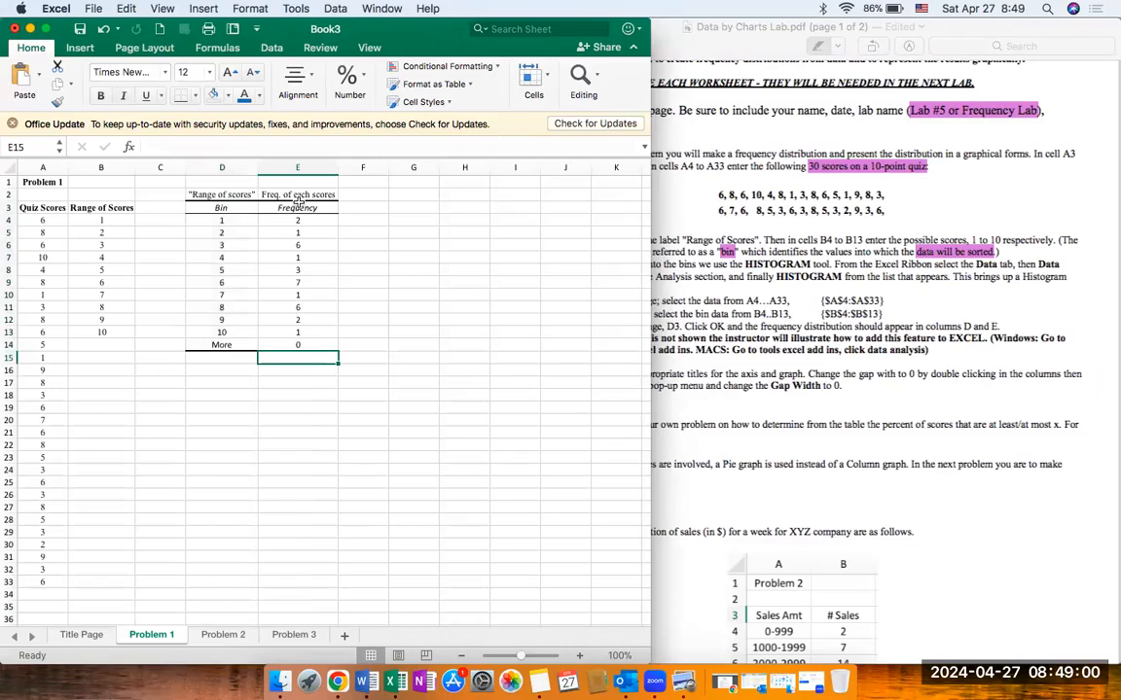
Step: Insert a Clustered Column chart of the frequencies in E4:E13 and move it below the frequency table
drag(297, 206, 295, 332)
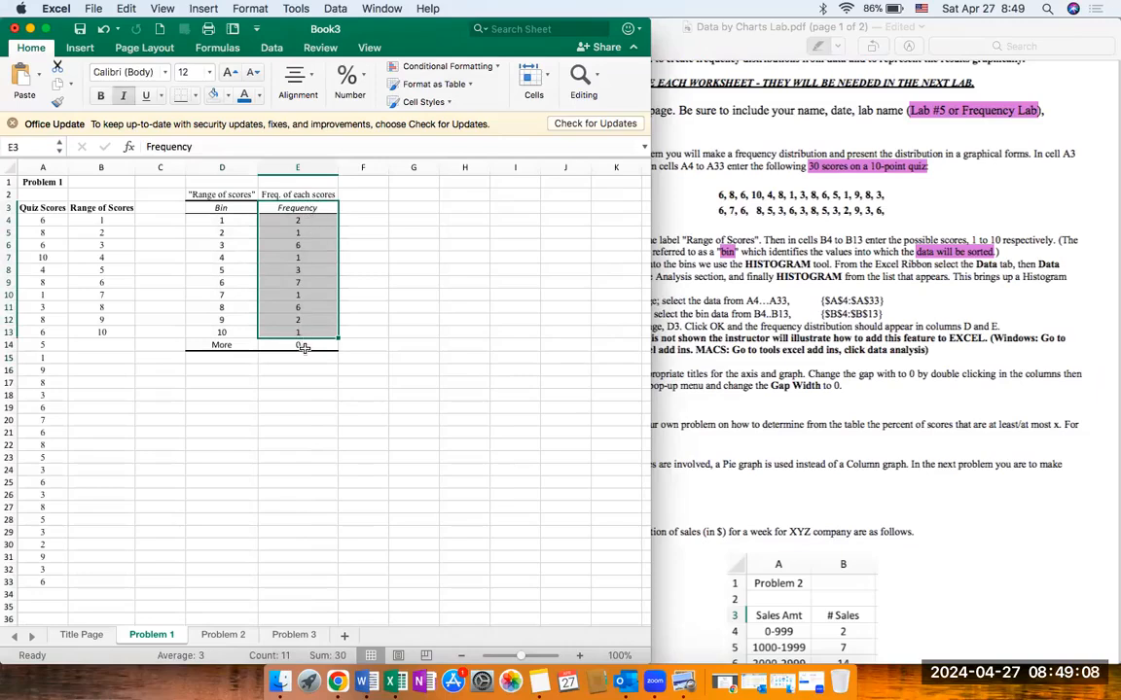
click(80, 48)
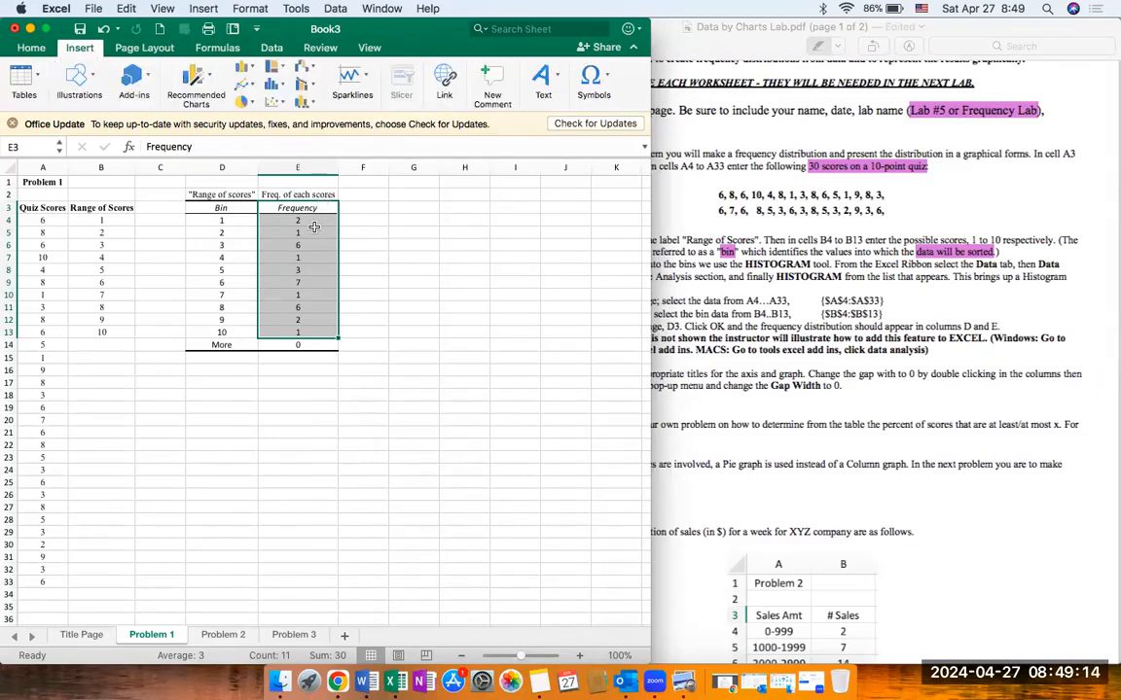
drag(313, 227, 315, 332)
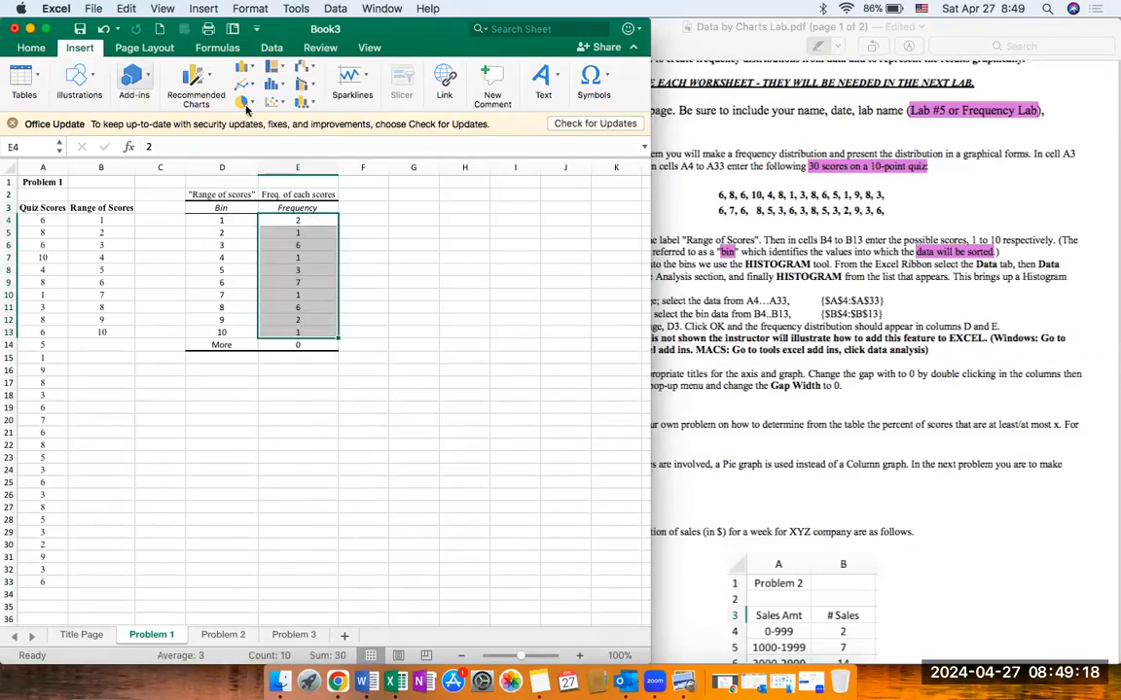
click(213, 85)
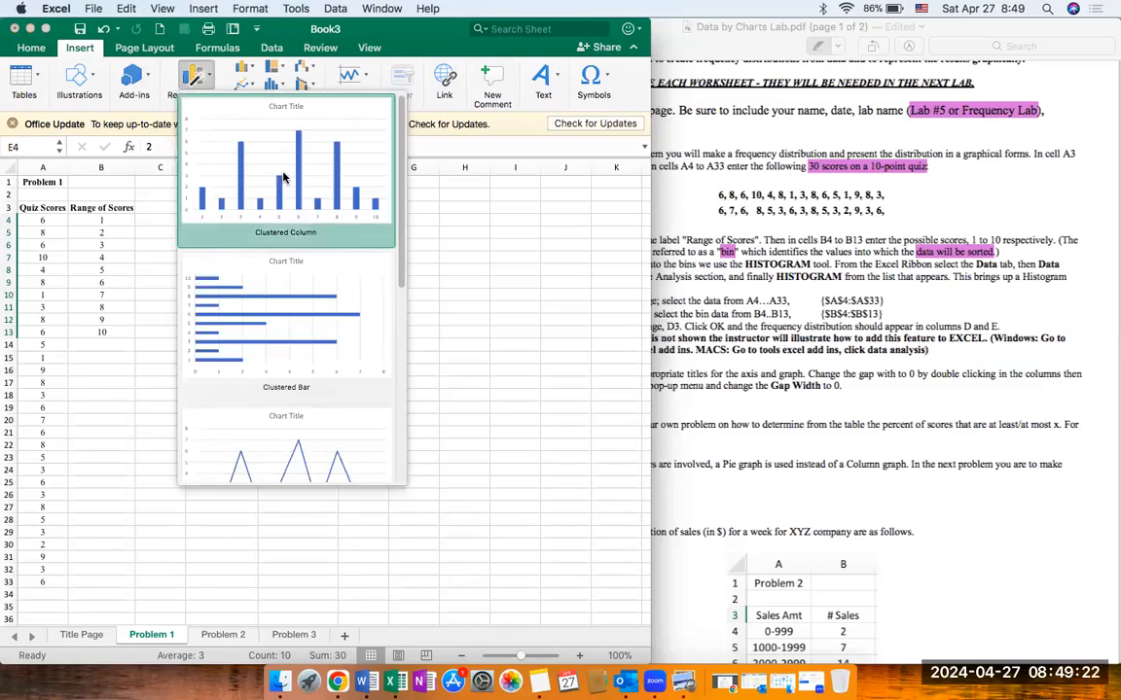
click(194, 78)
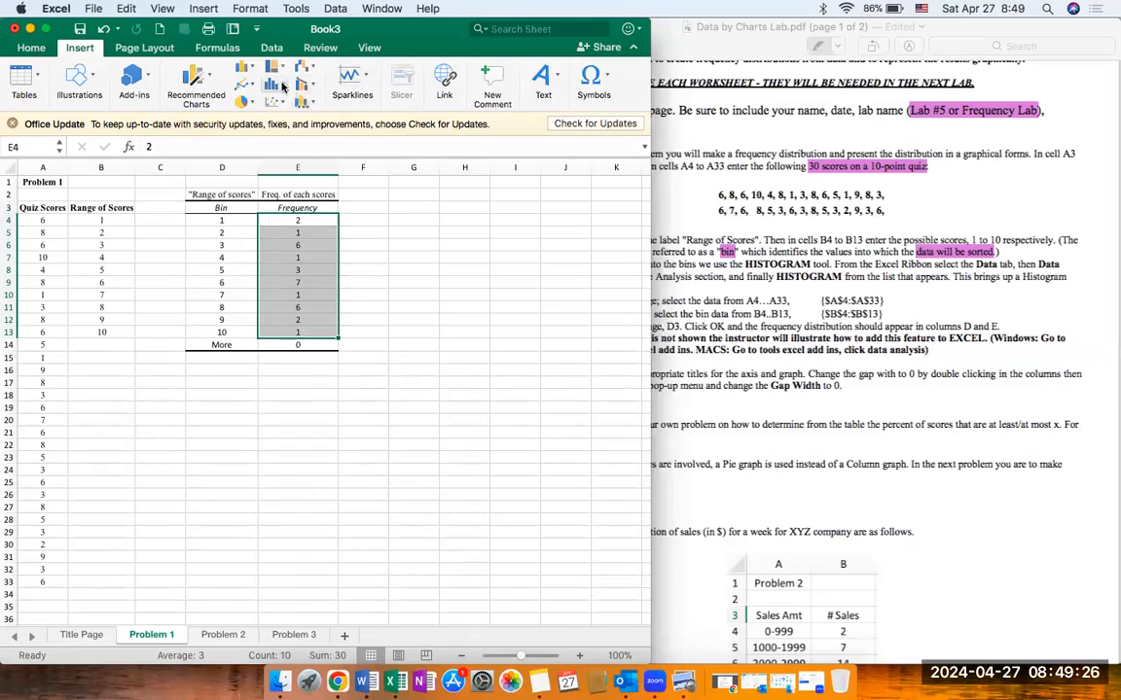
click(282, 86)
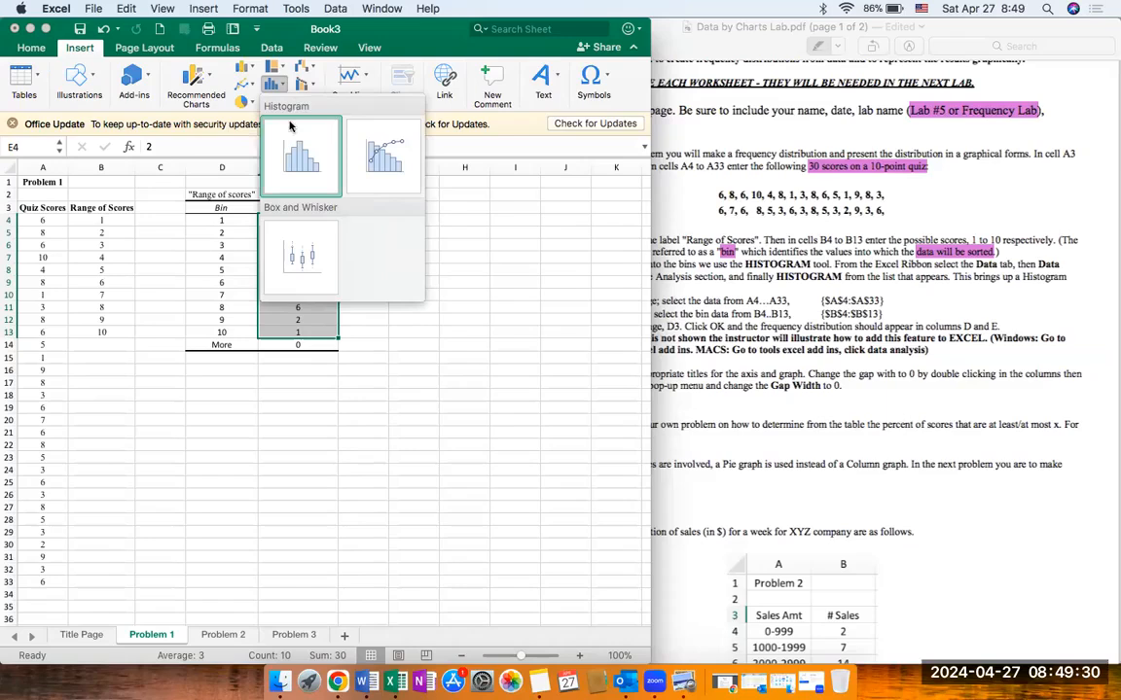
click(322, 67)
click(313, 104)
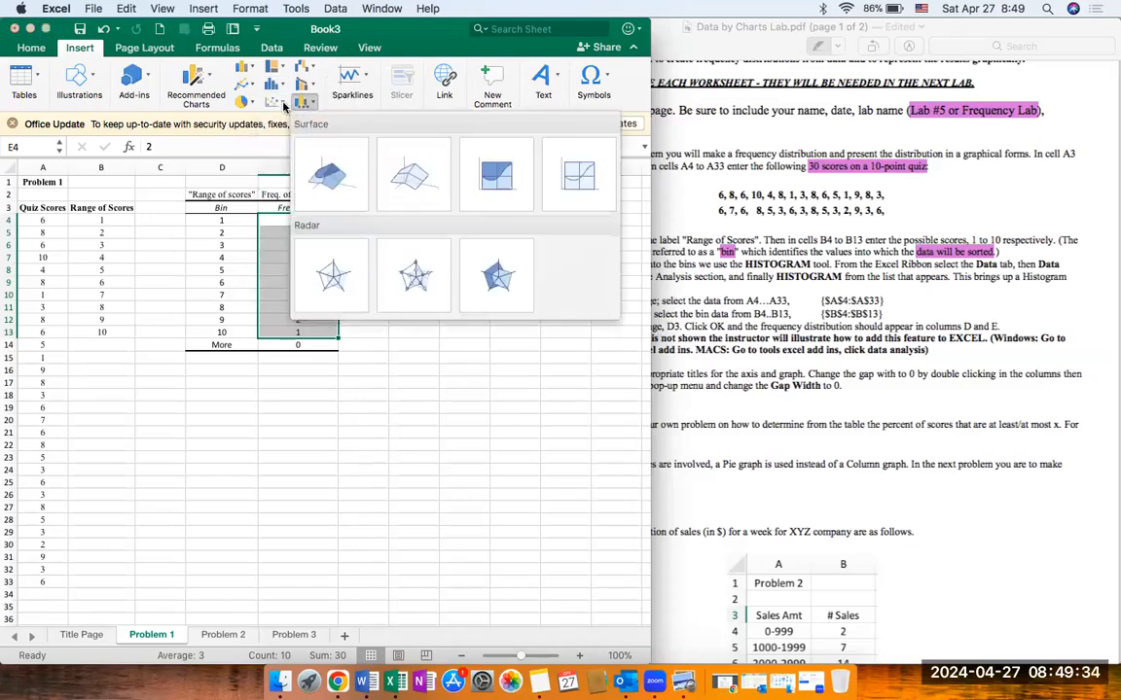
click(284, 105)
click(197, 76)
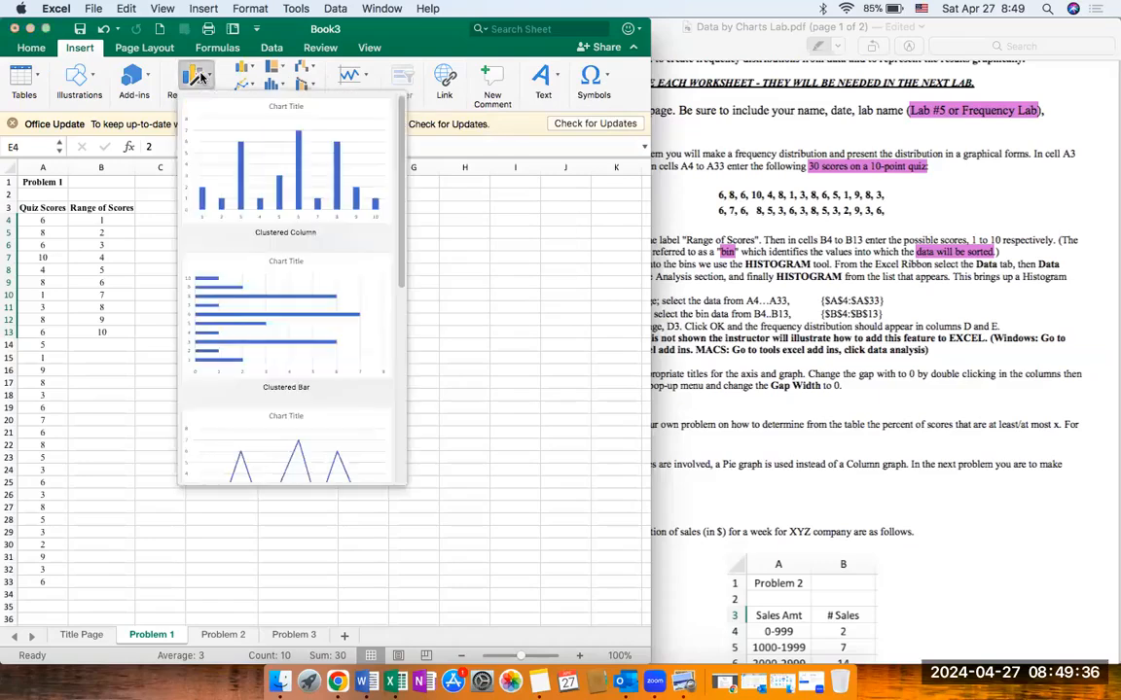
click(296, 163)
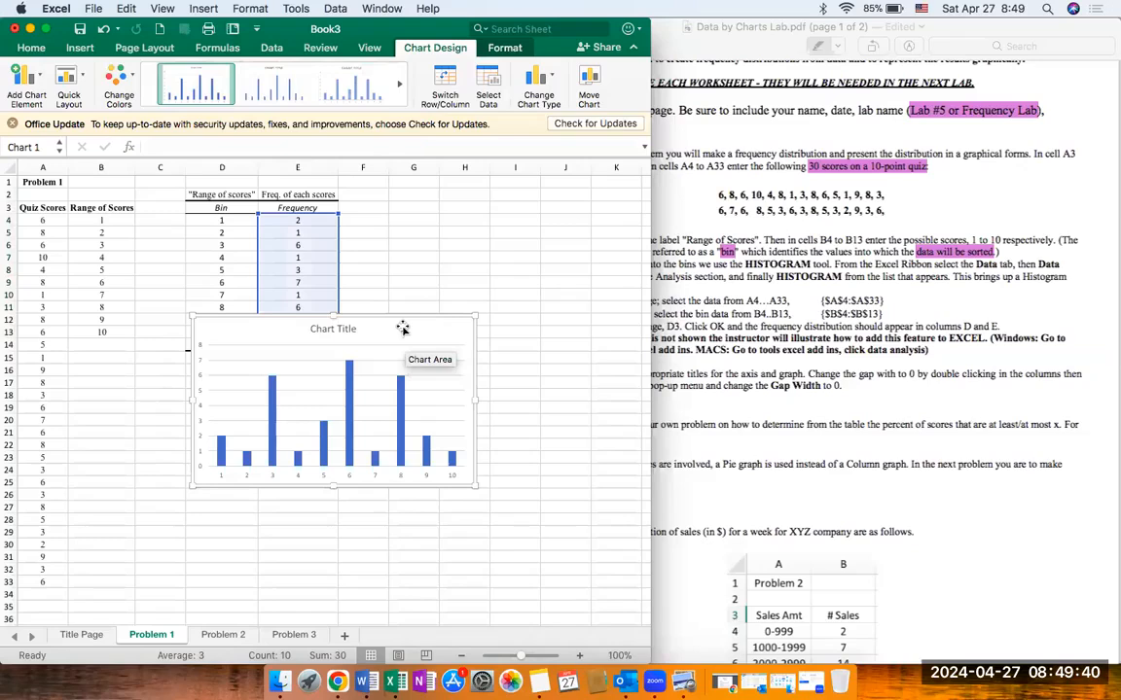
drag(403, 329, 339, 386)
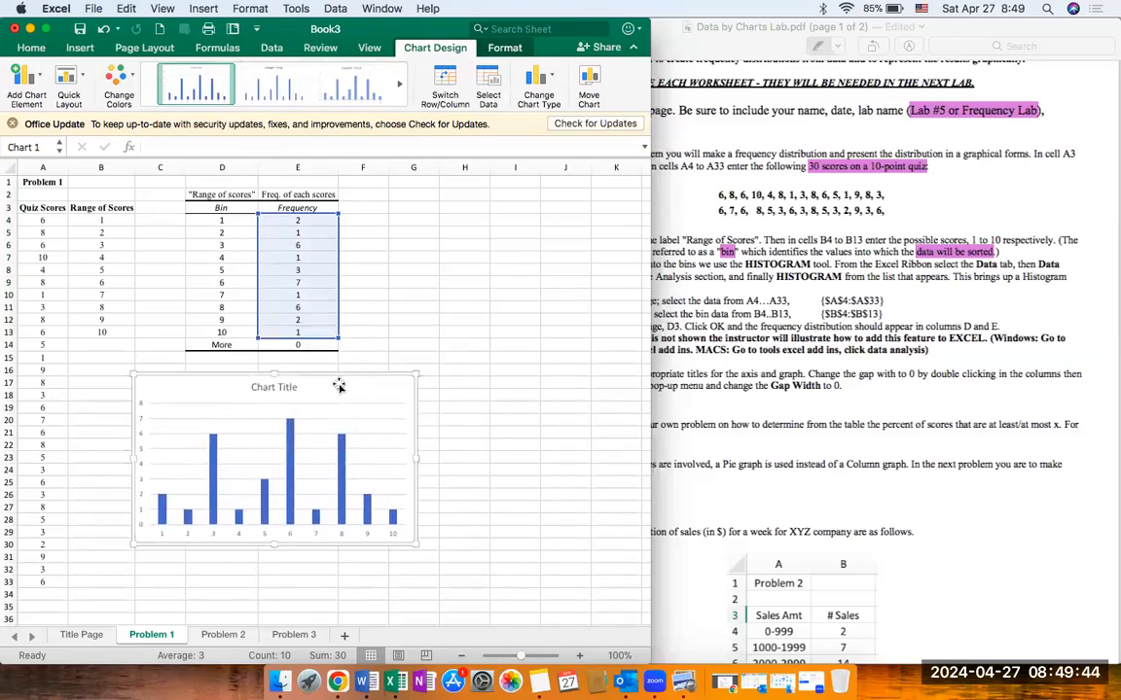
Step: Replace the chart title's placeholder text with Create a descriptive title
click(272, 391)
double_click(271, 391)
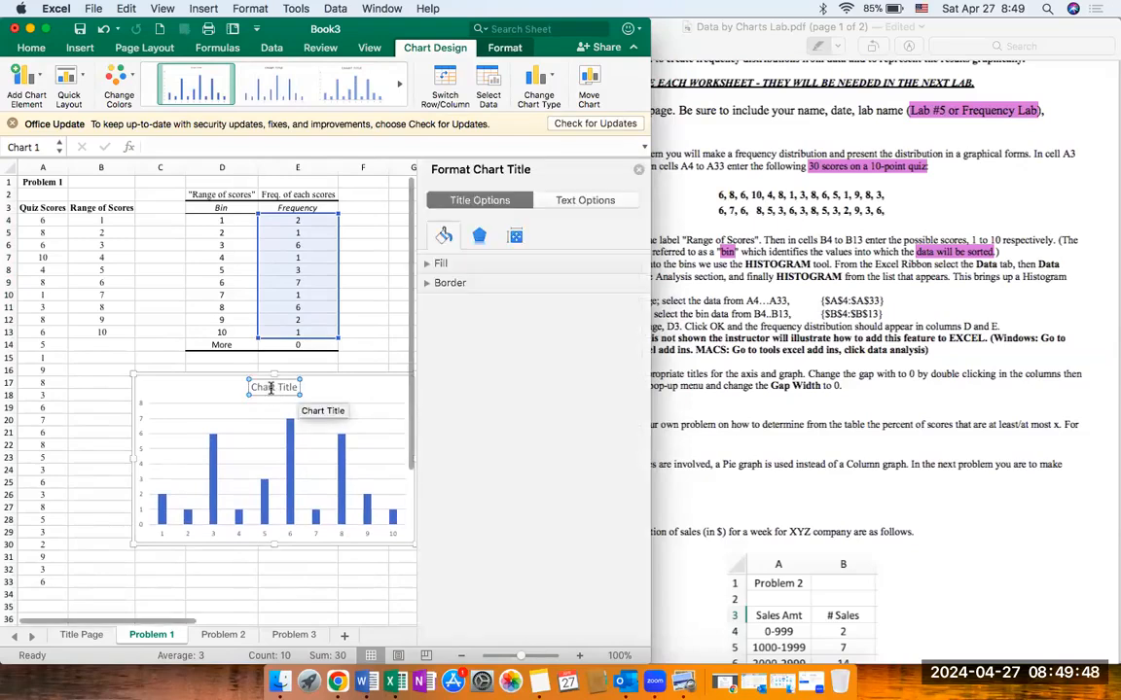
click(577, 157)
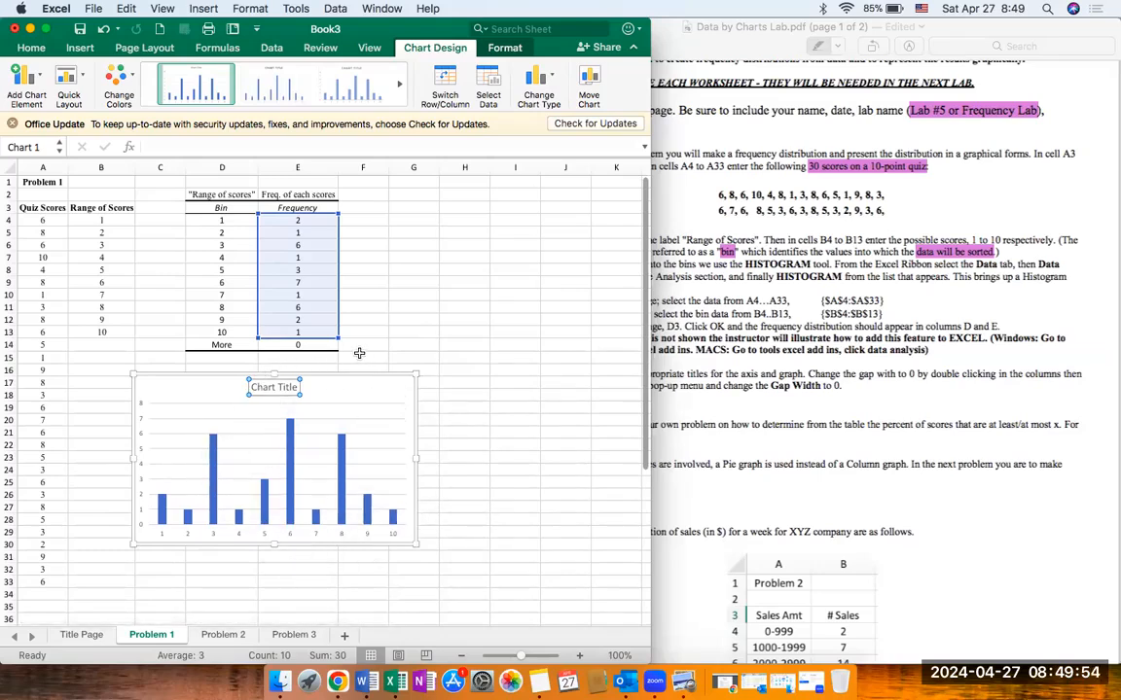
click(287, 387)
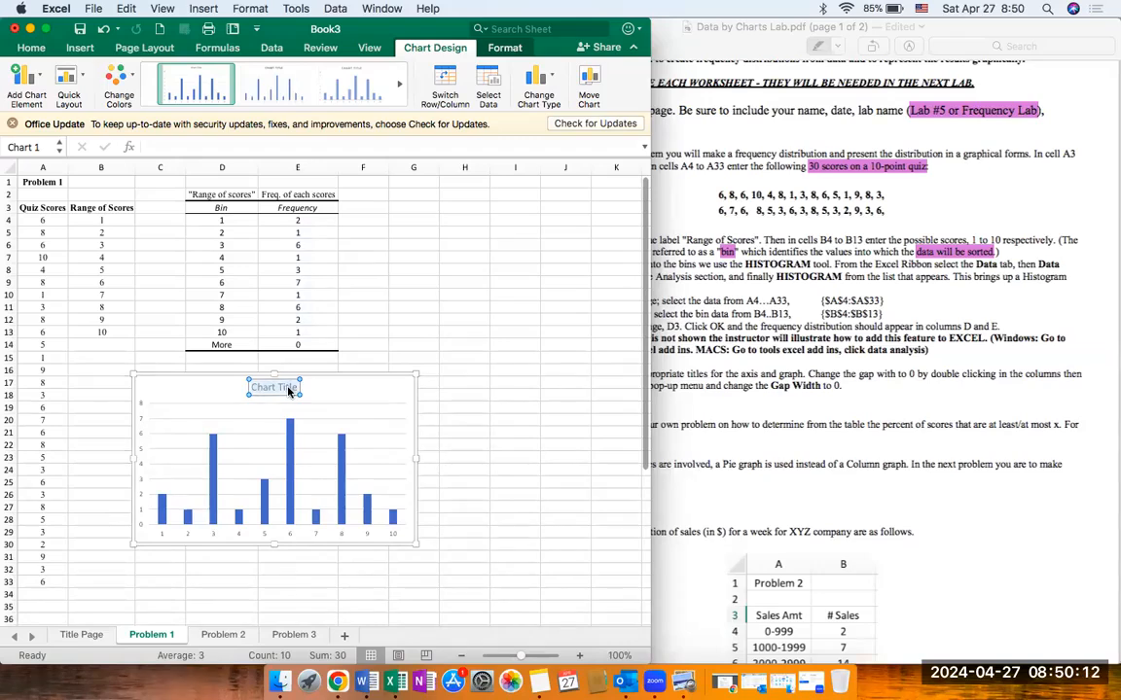
text(Create)
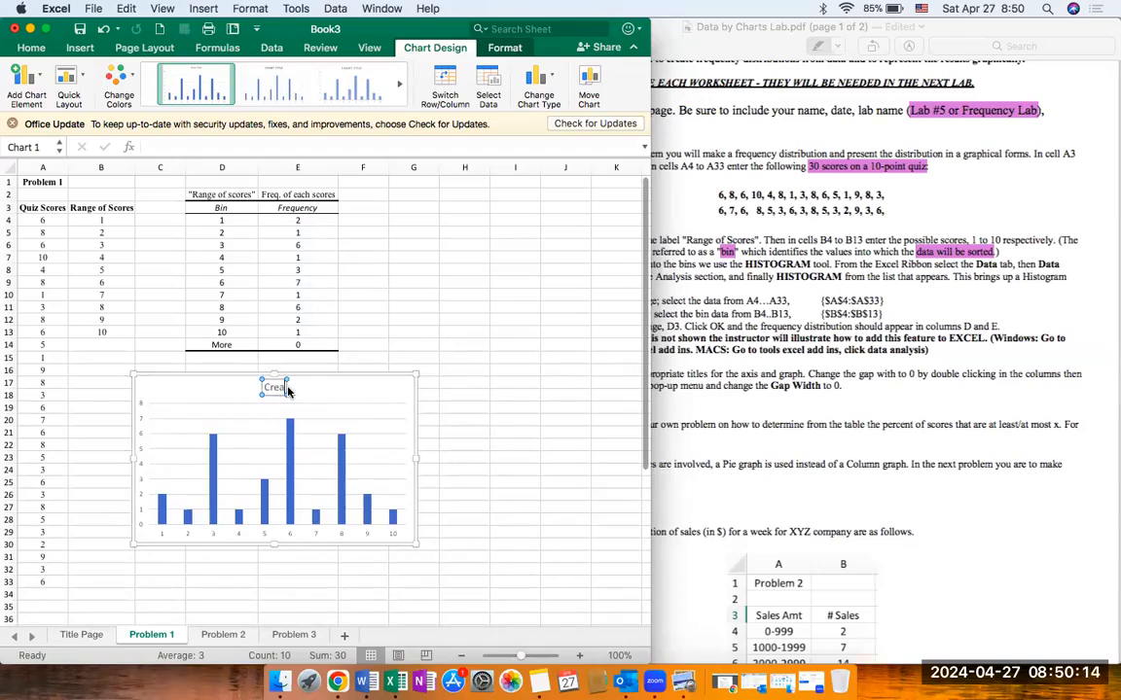
text( a descriptive title)
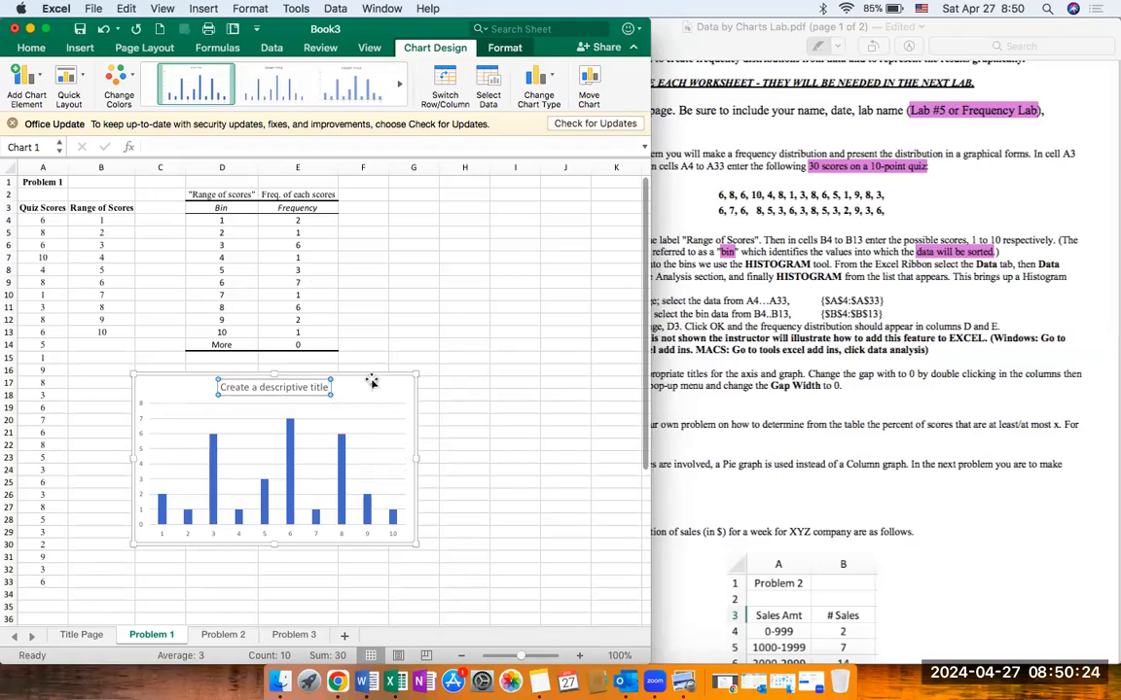
Step: Add primary horizontal and primary vertical axis titles to the column chart
click(39, 94)
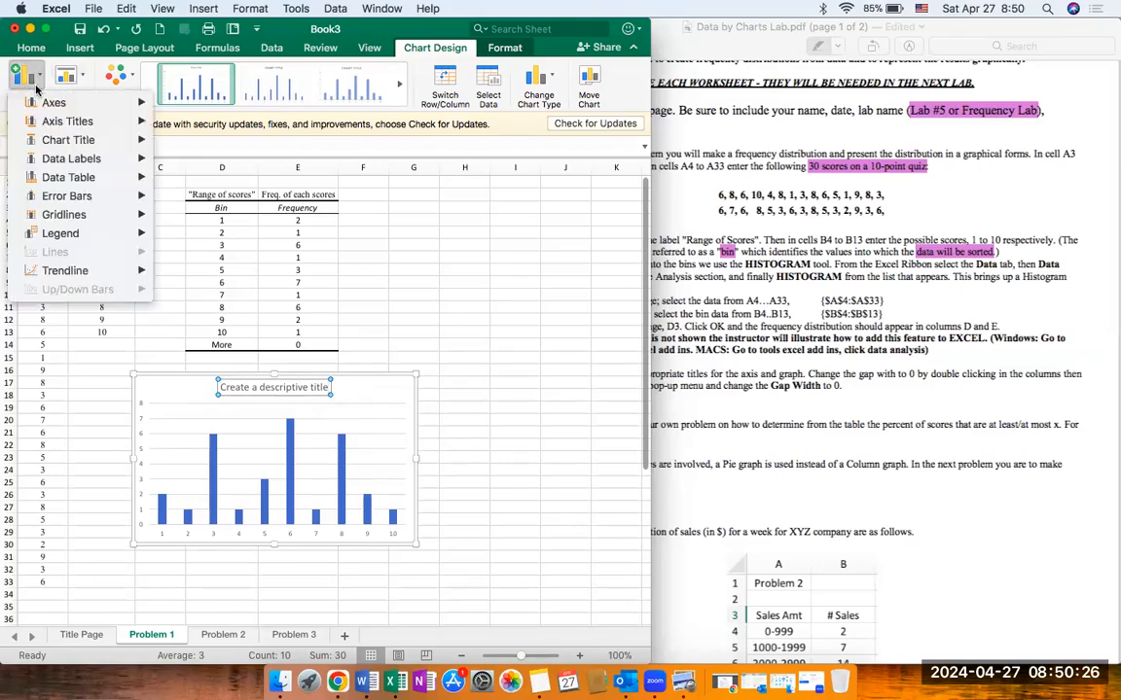
mouse_move(59, 125)
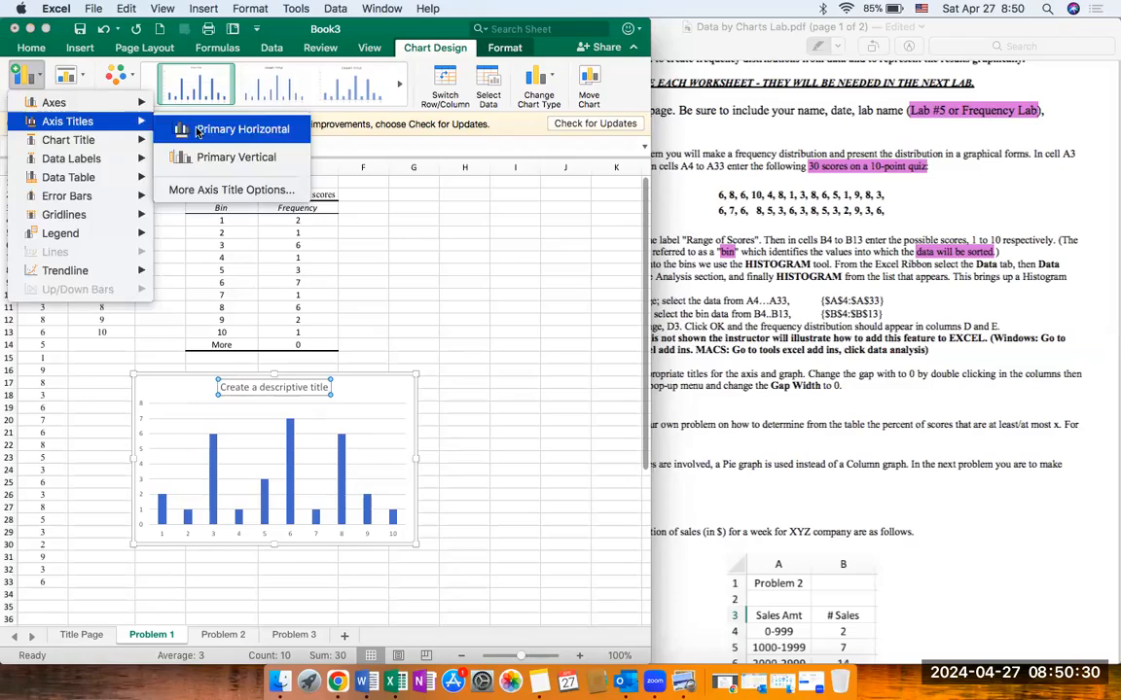
click(197, 131)
click(35, 76)
mouse_move(60, 117)
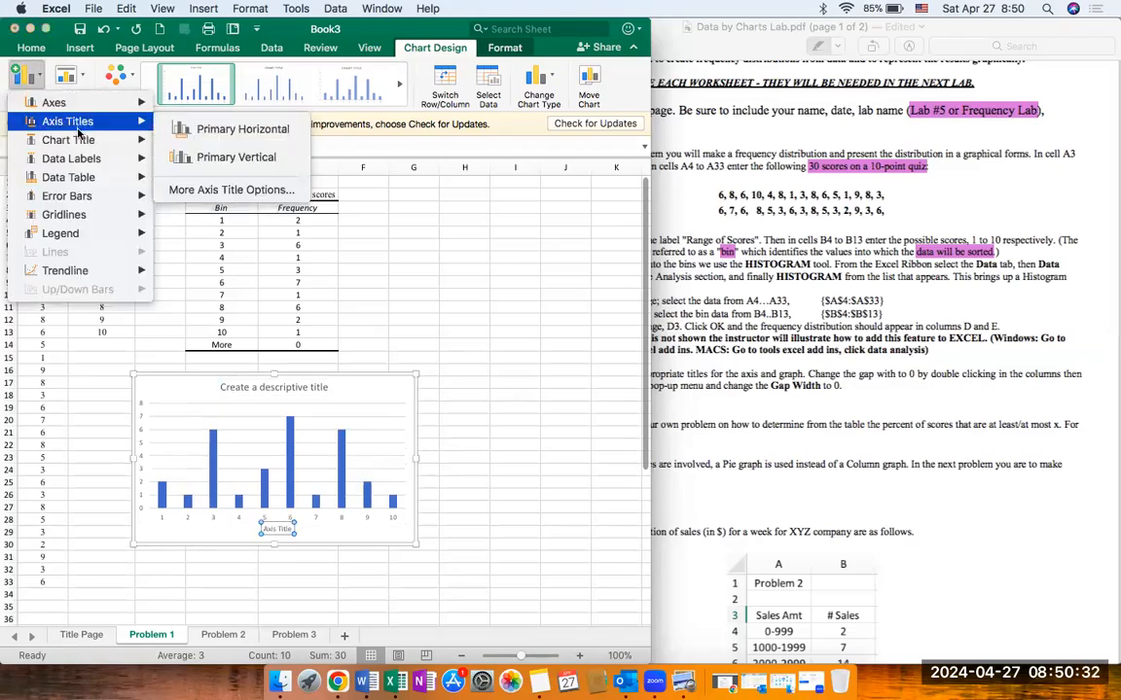
click(225, 152)
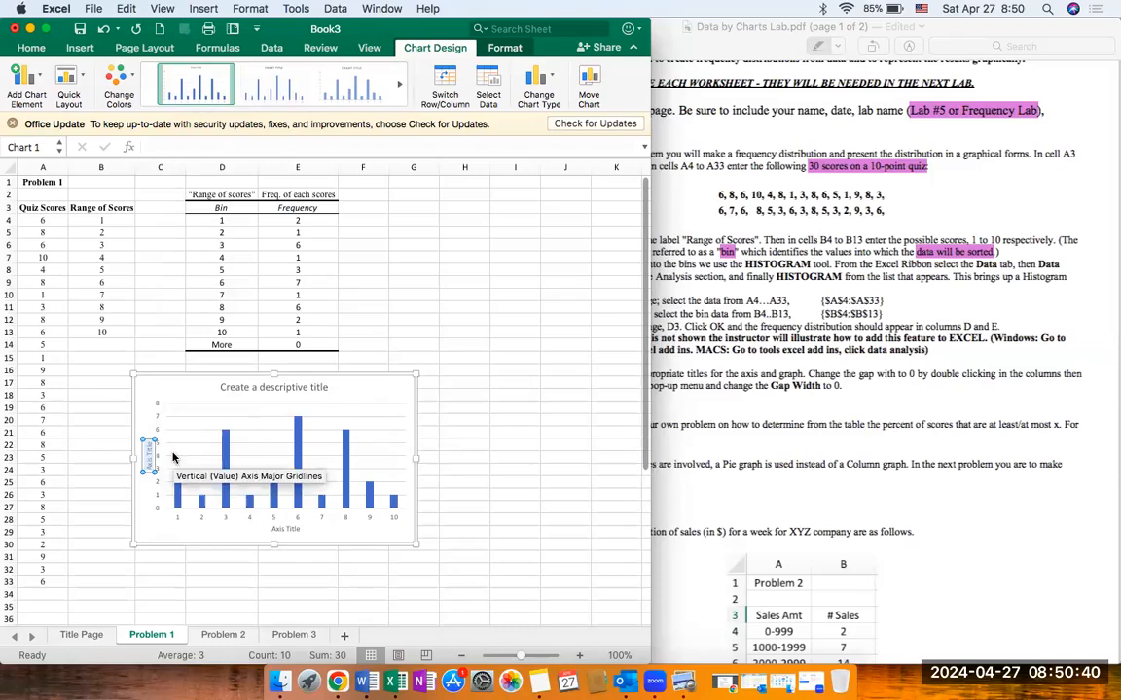
Step: Set the chart's vertical axis title text to Create a meangful title
text(a meani)
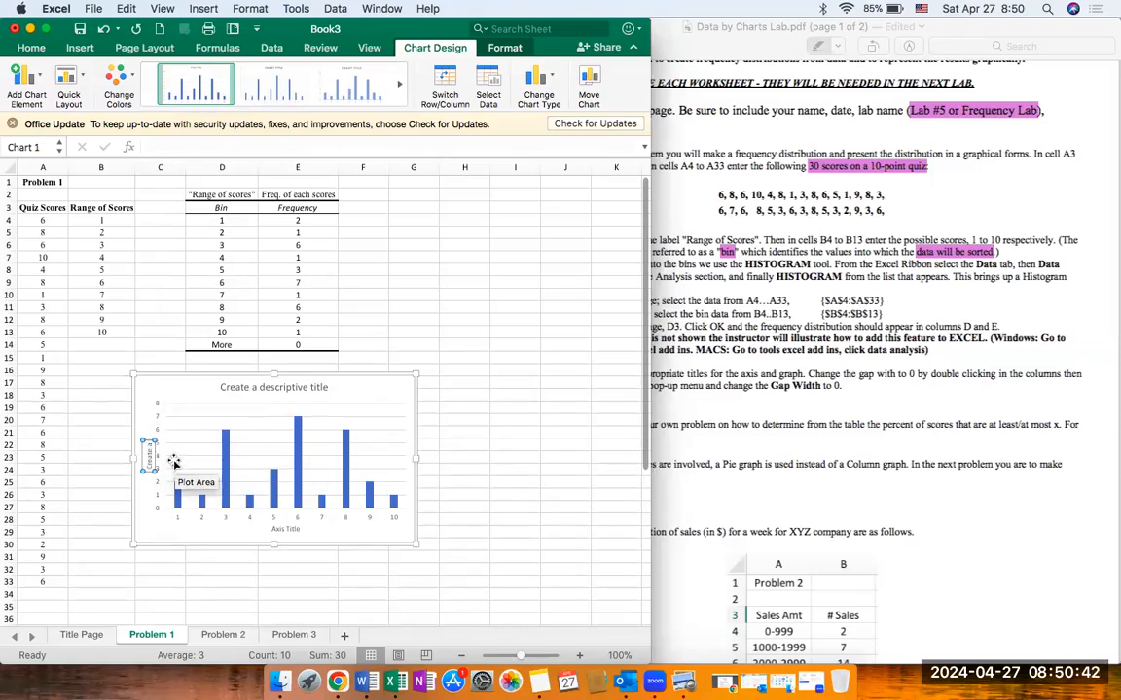
text(ngful title)
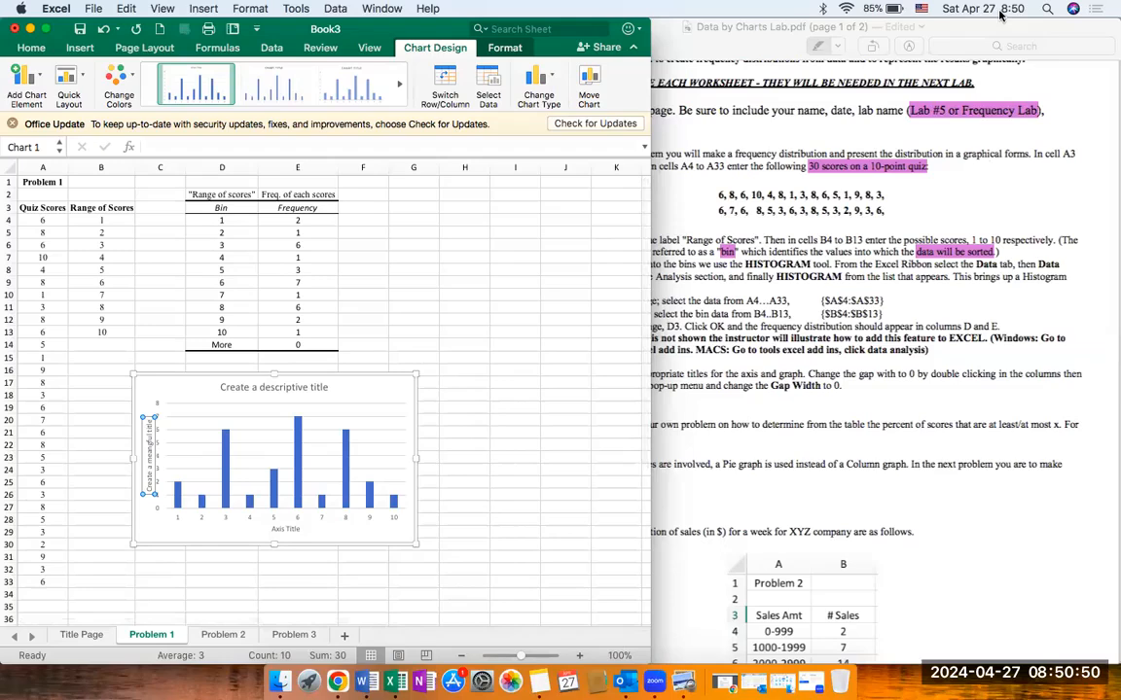
click(582, 658)
click(583, 658)
click(583, 658)
scroll(537, 531, down, 3)
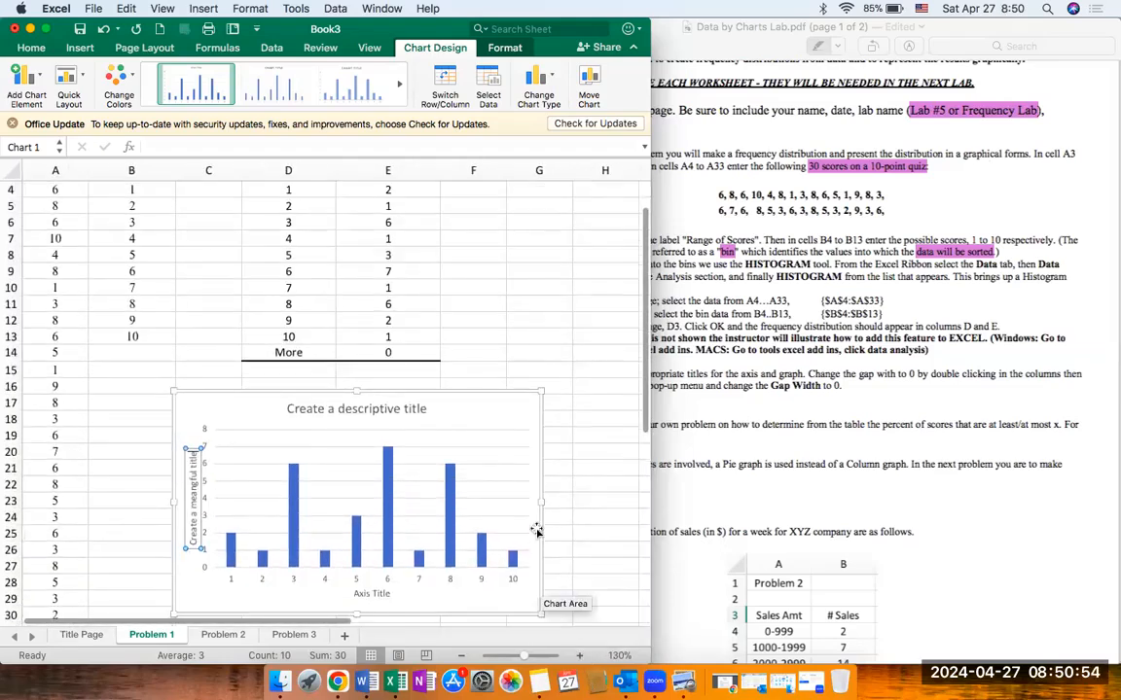
Step: Replace the chart's horizontal axis title text with "Create a meaningful title"
scroll(537, 531, down, 2)
scroll(540, 532, up, 1)
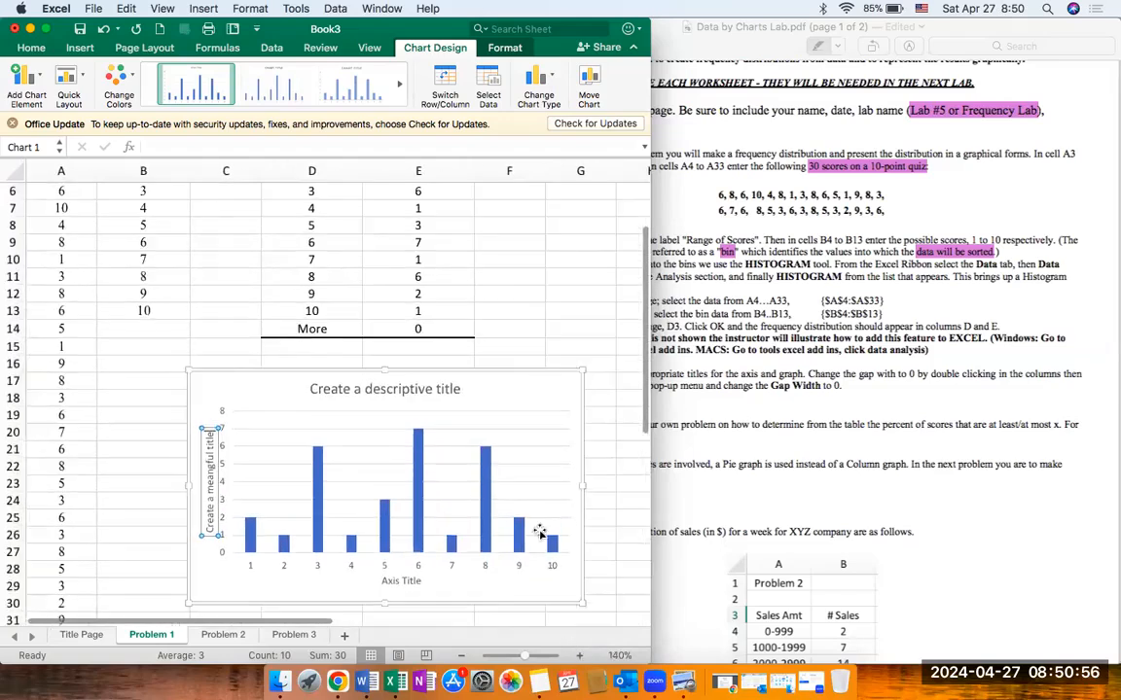
scroll(538, 516, down, 5)
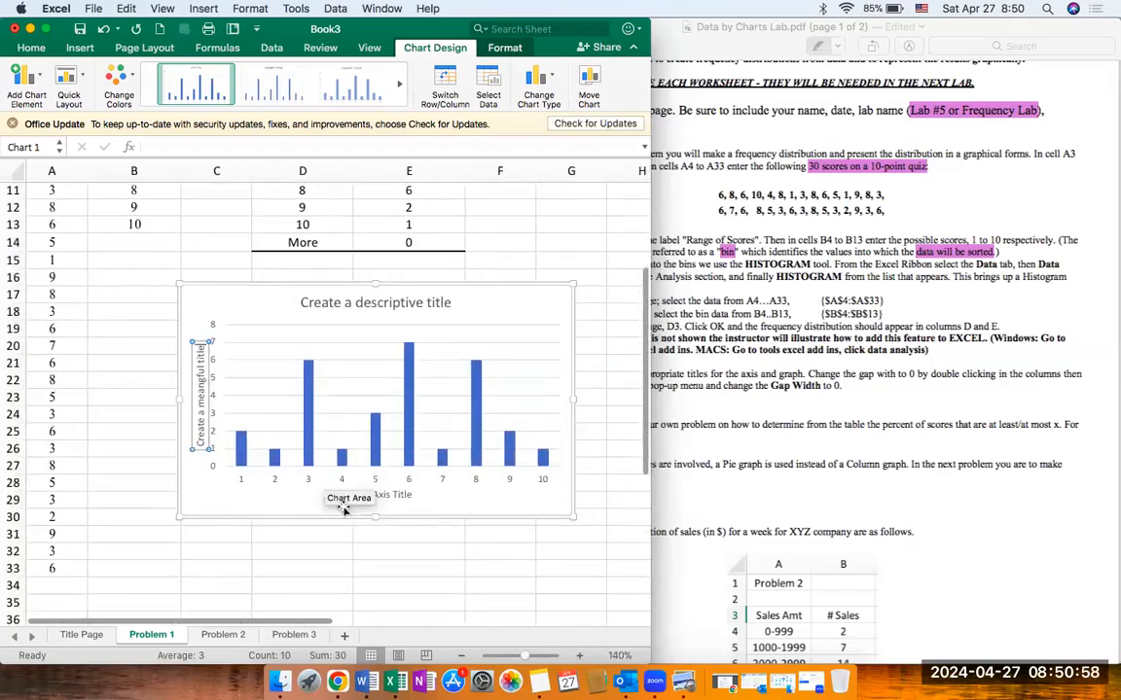
click(392, 494)
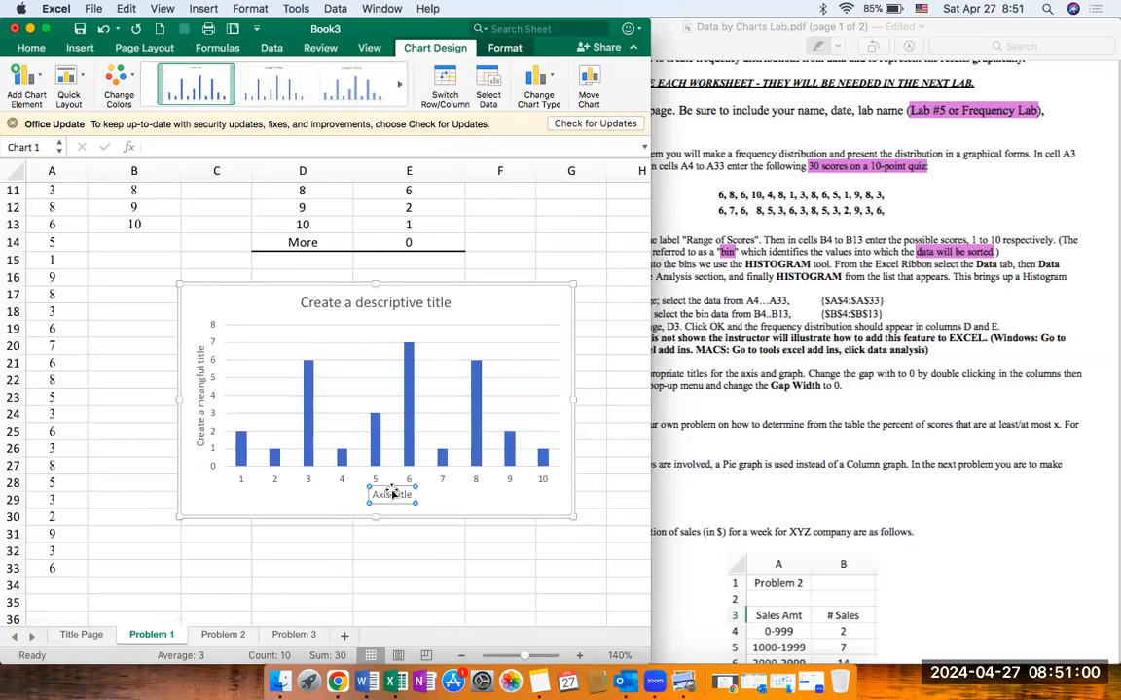
double_click(392, 493)
click(638, 174)
click(387, 495)
key(BackSpace)
key(BackSpace)
key(BackSpace)
key(BackSpace)
key(BackSpace)
key(BackSpace)
key(BackSpace)
key(BackSpace)
key(BackSpace)
key(BackSpace)
text(Create a meaningful title)
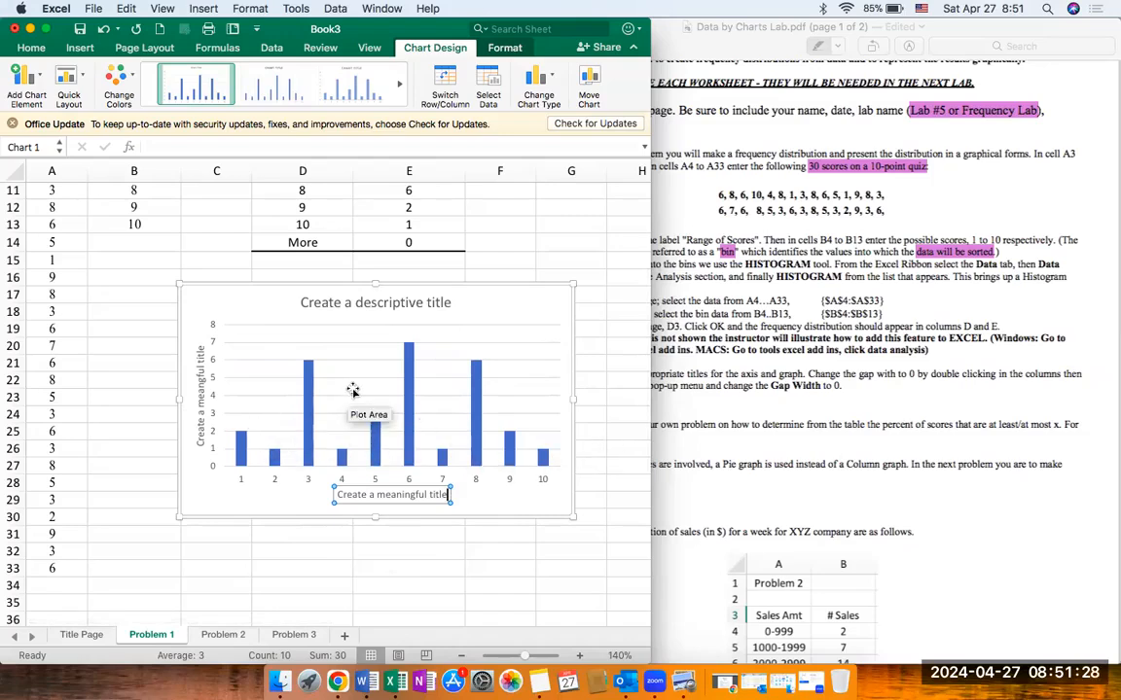
click(483, 308)
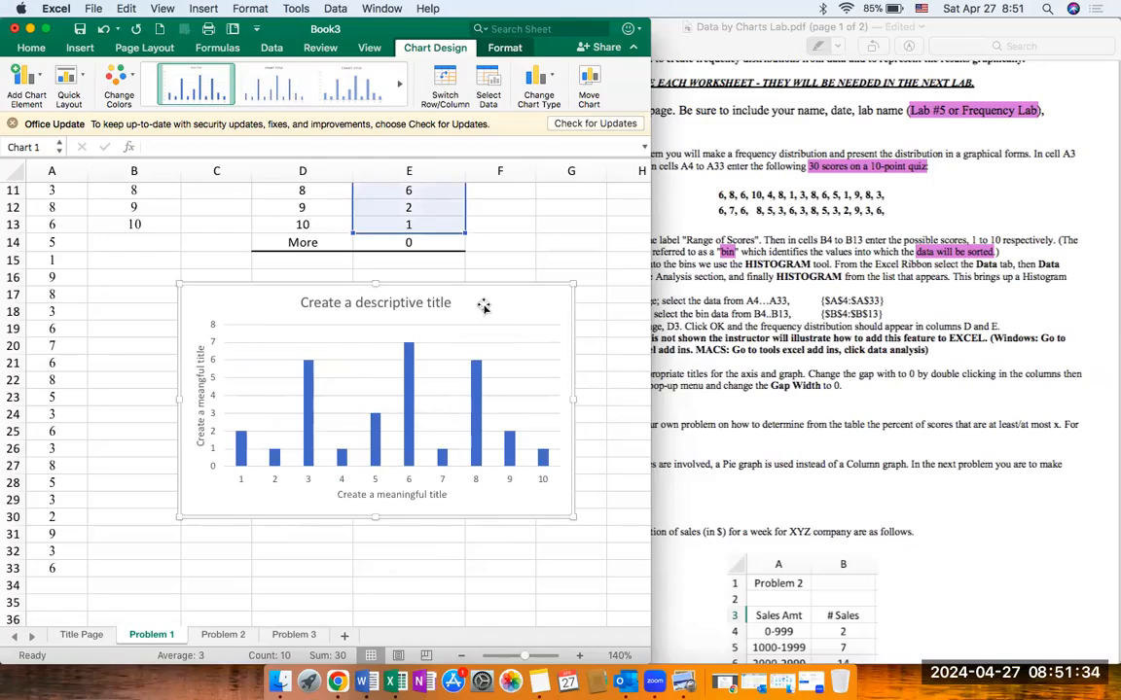
Step: Set the column series' gap width to 0% and fill the columns with the lightest blue theme color
double_click(474, 384)
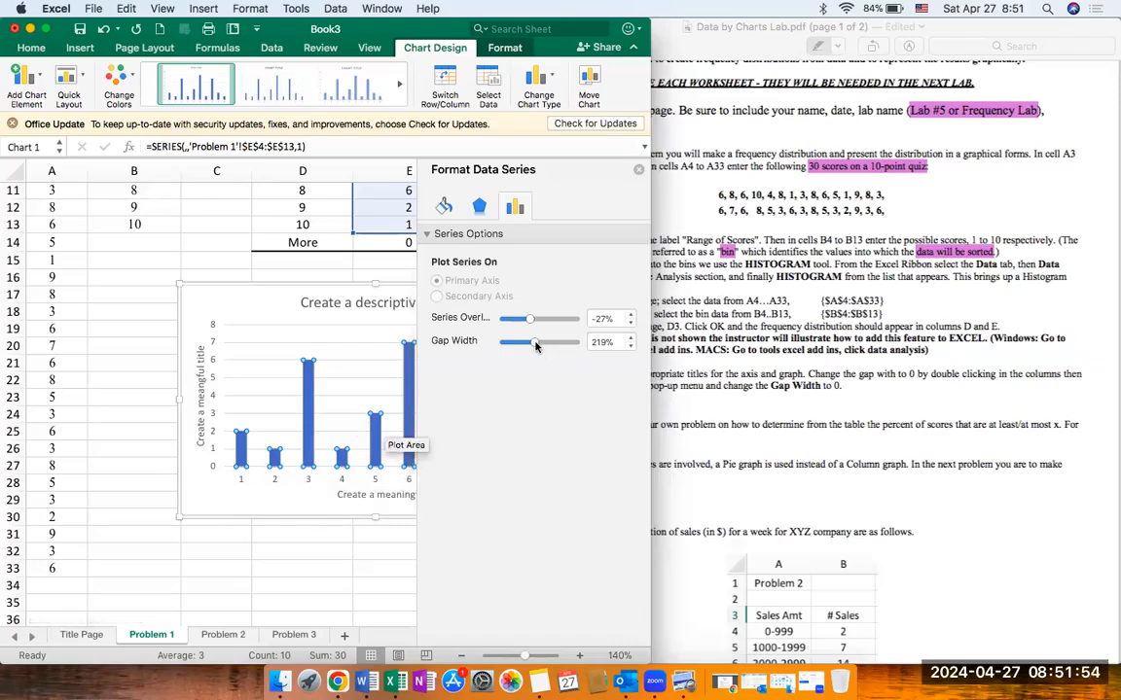
drag(536, 347, 503, 342)
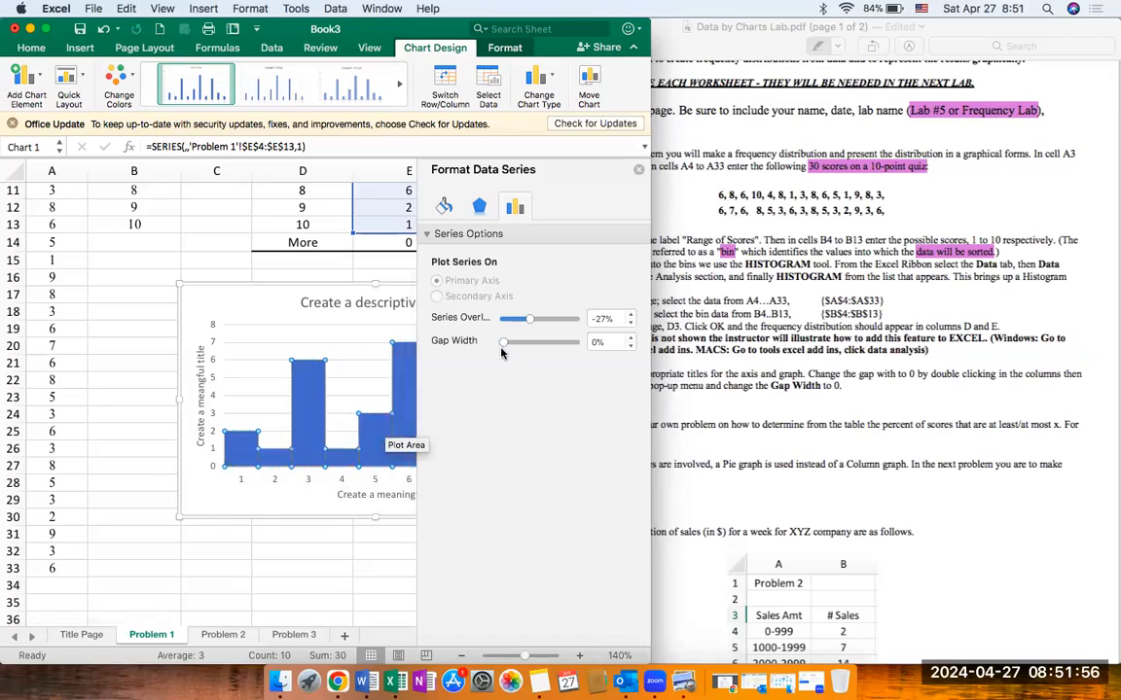
click(443, 207)
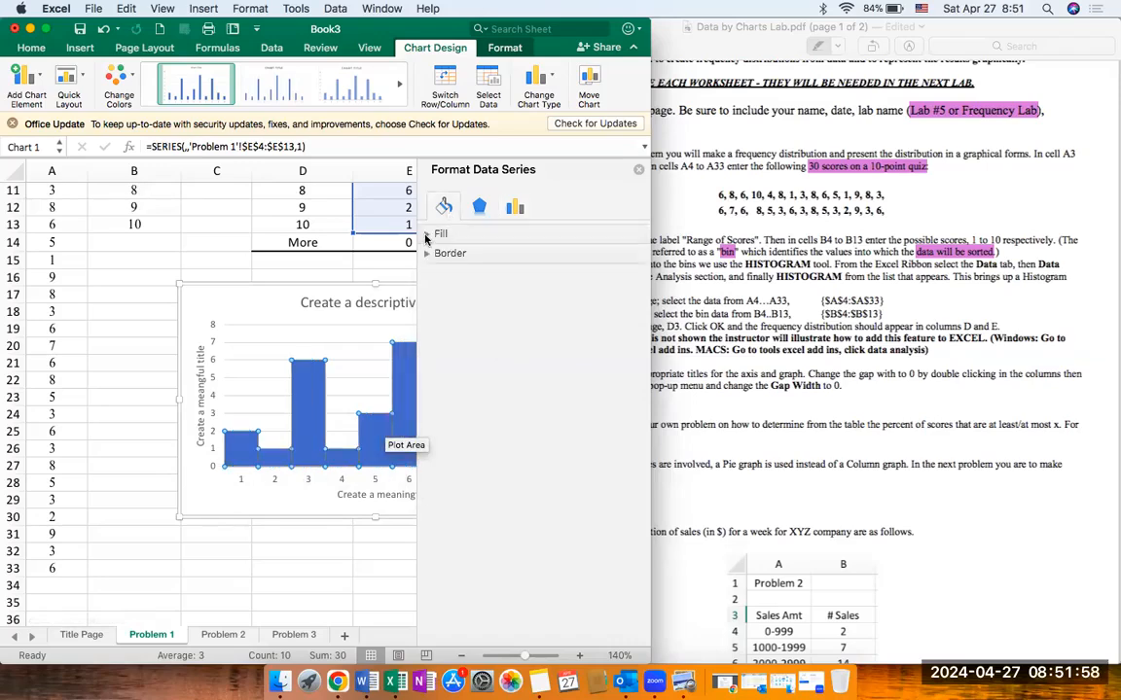
click(428, 234)
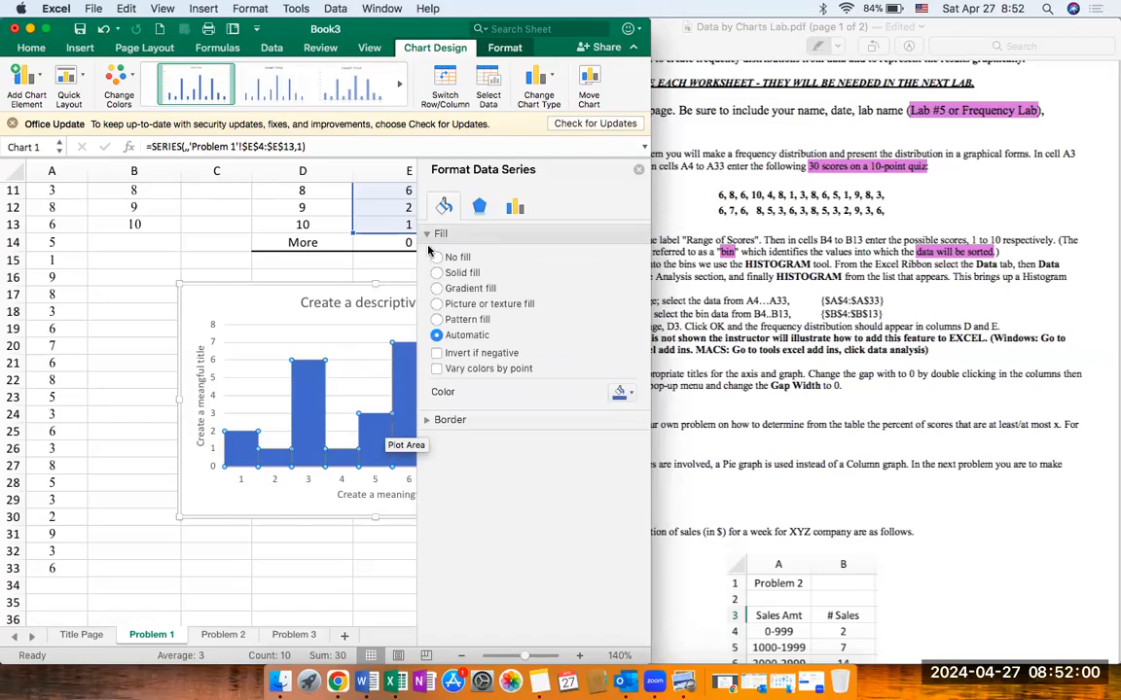
click(628, 399)
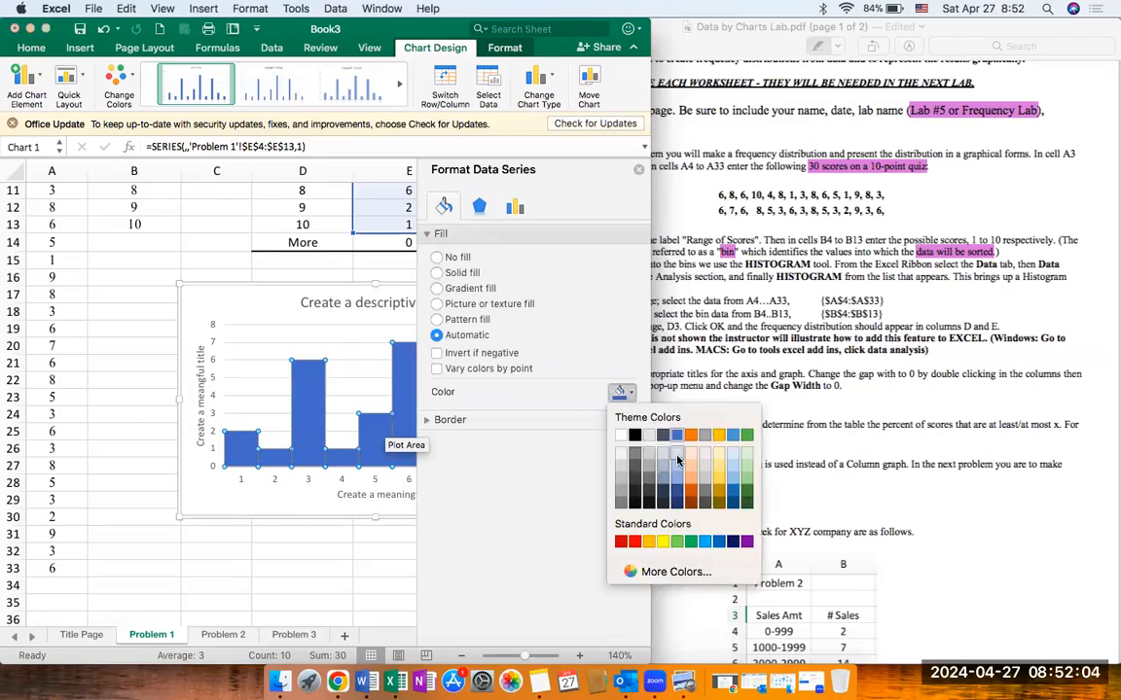
click(677, 457)
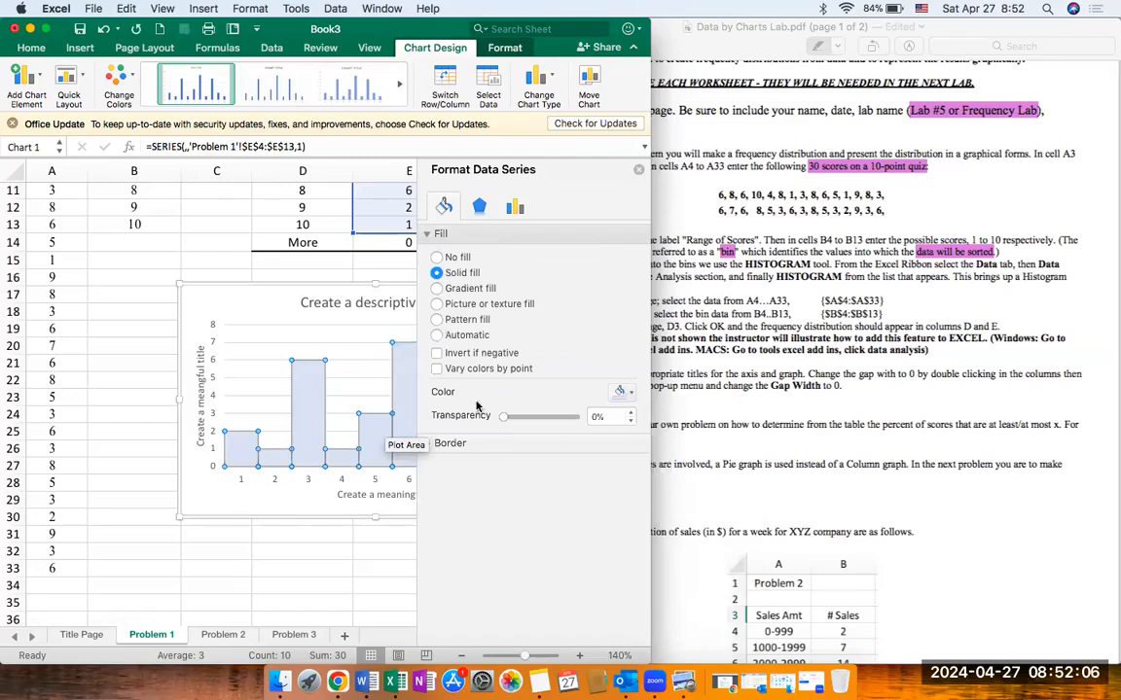
Step: Give the chart columns a solid black border 1 pt wide and close the series formatting
click(442, 446)
click(436, 482)
scroll(439, 483, down, 5)
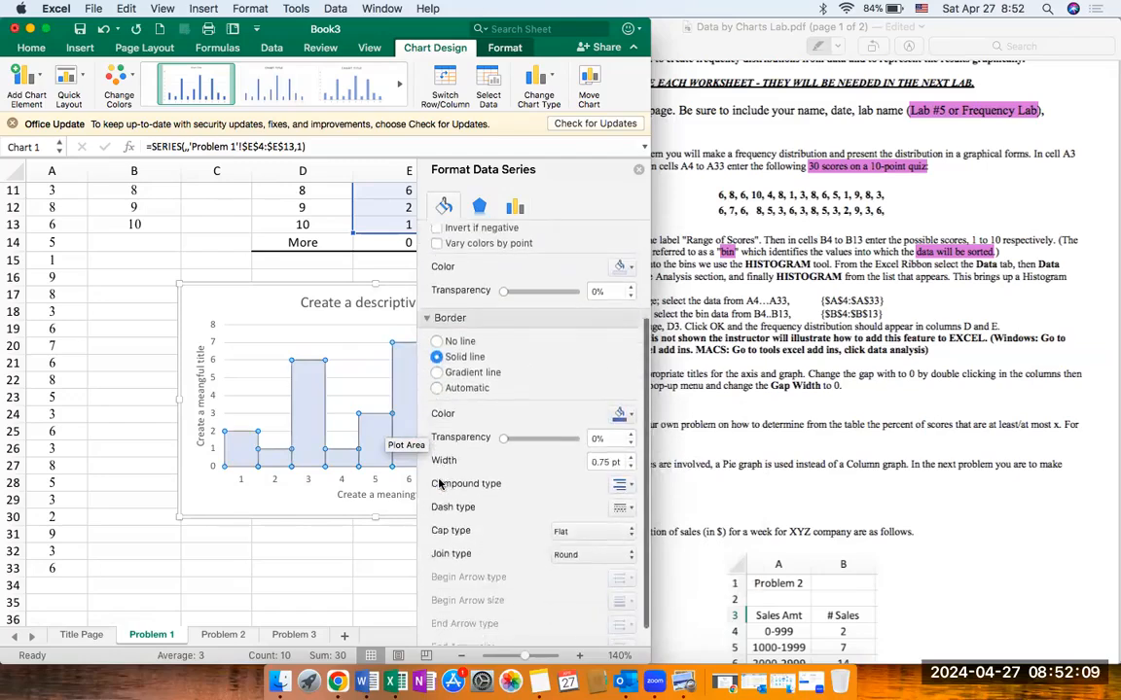
click(630, 439)
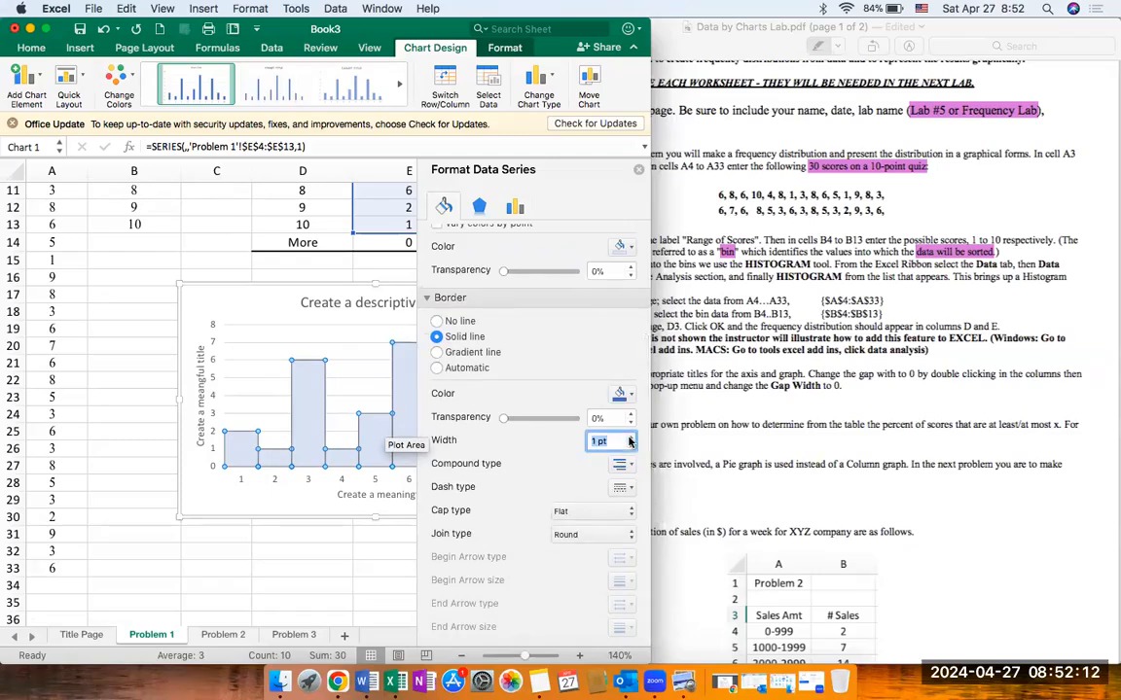
click(624, 394)
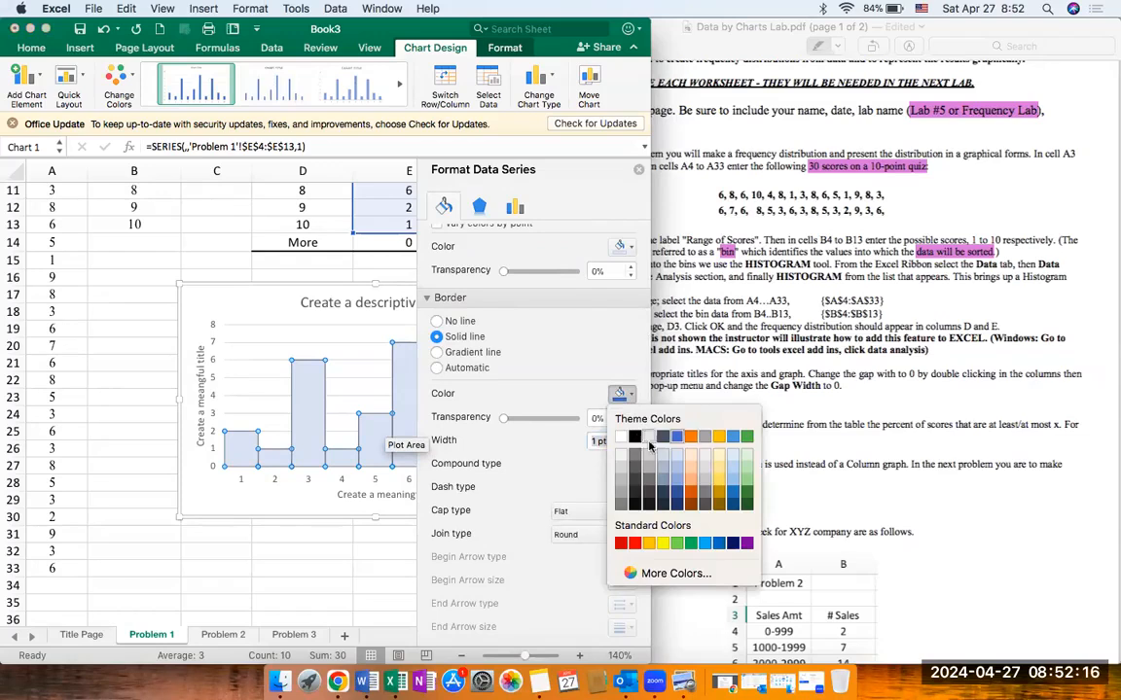
click(627, 394)
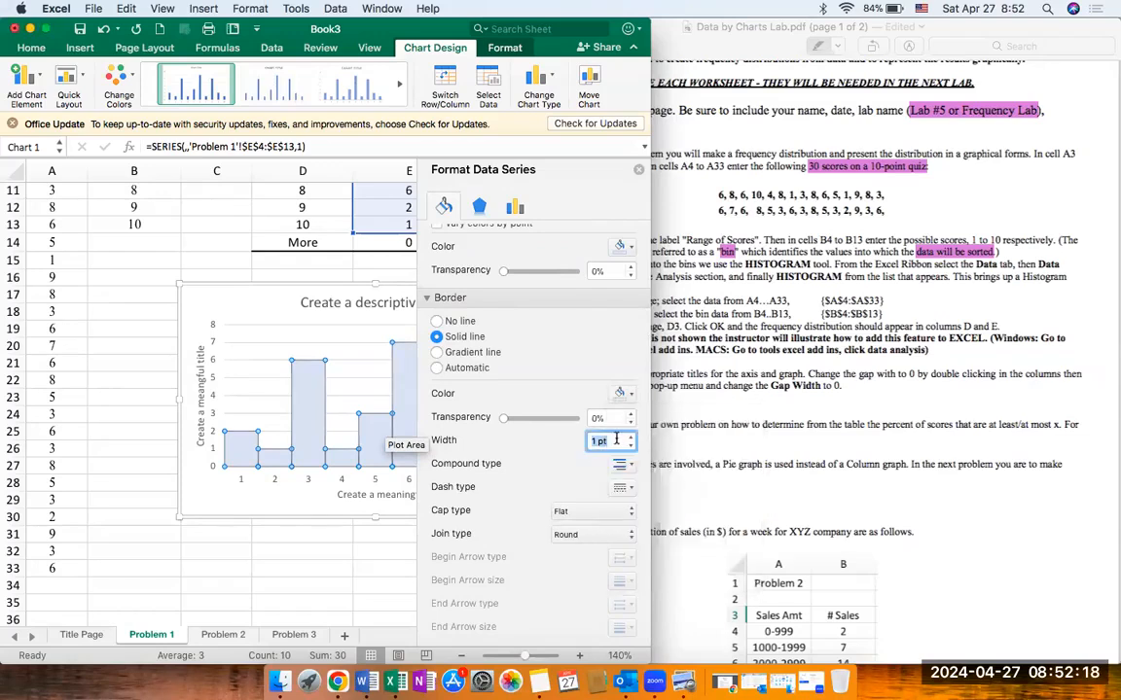
click(629, 394)
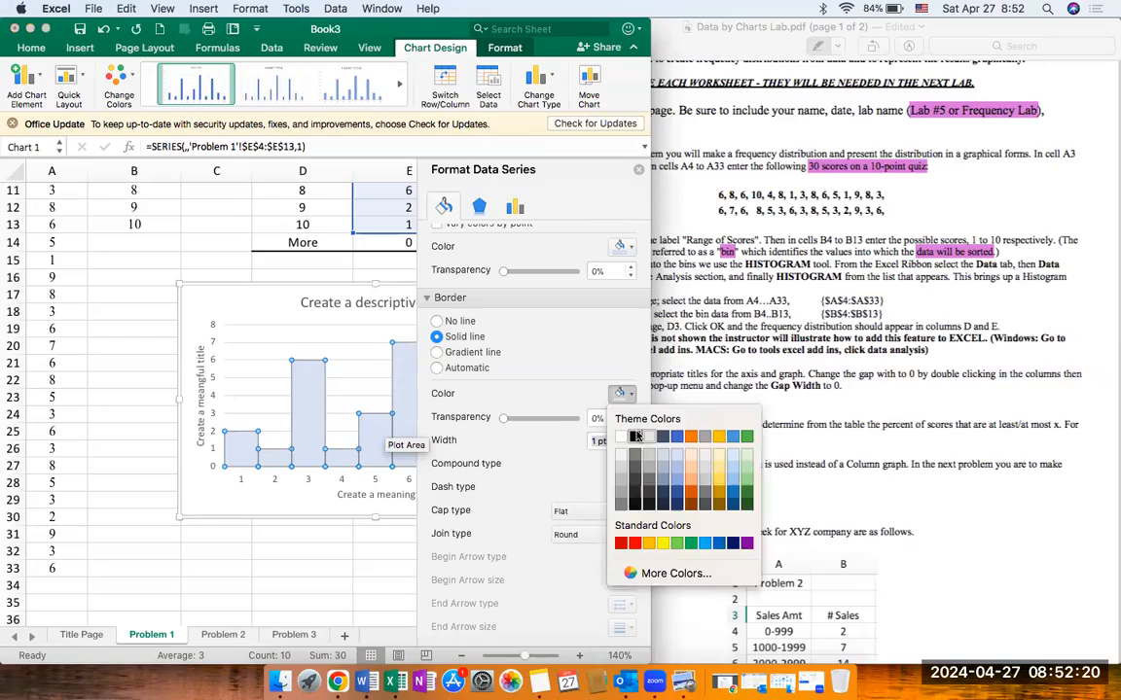
click(636, 437)
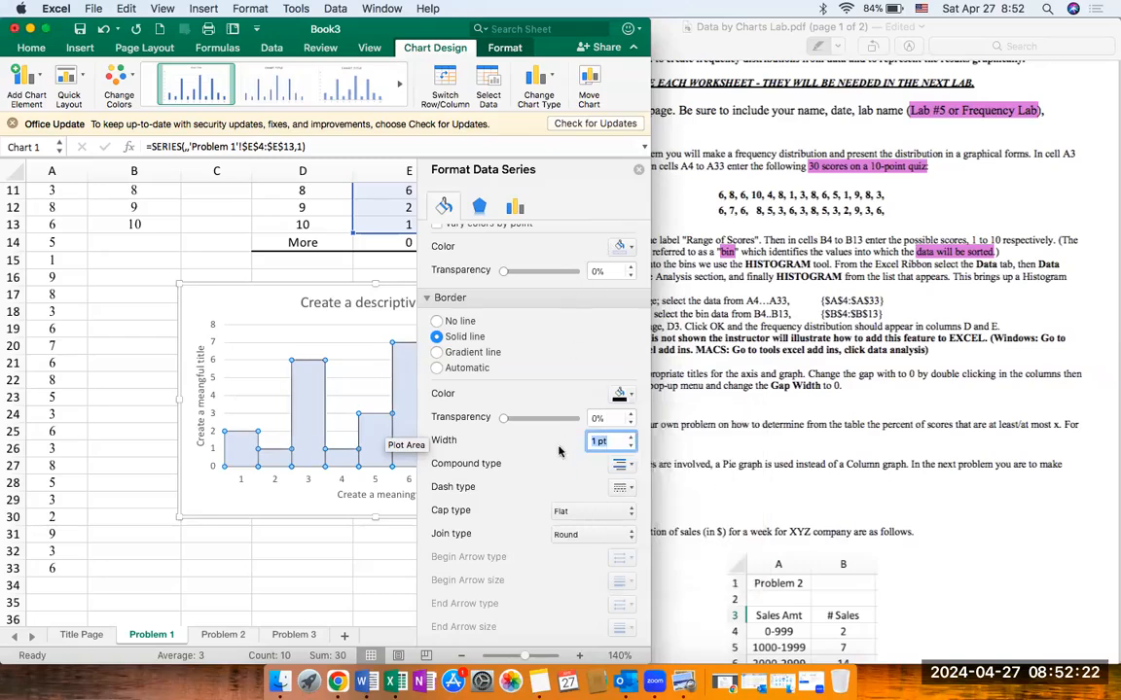
scroll(583, 341, up, 5)
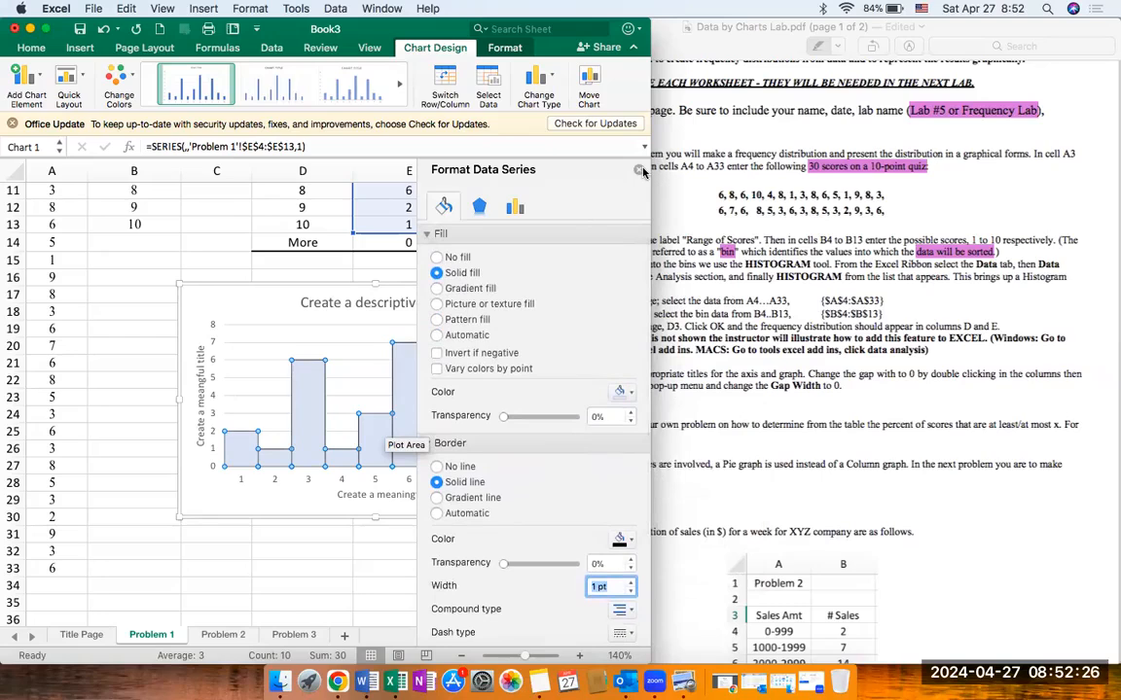
click(640, 170)
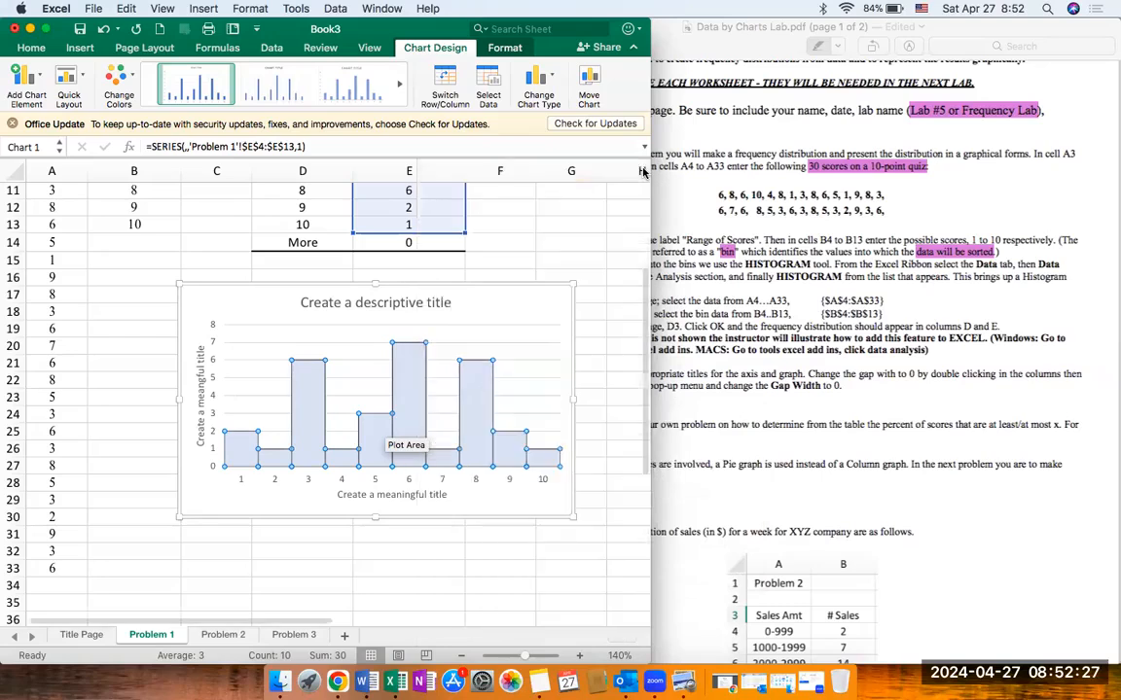
click(525, 307)
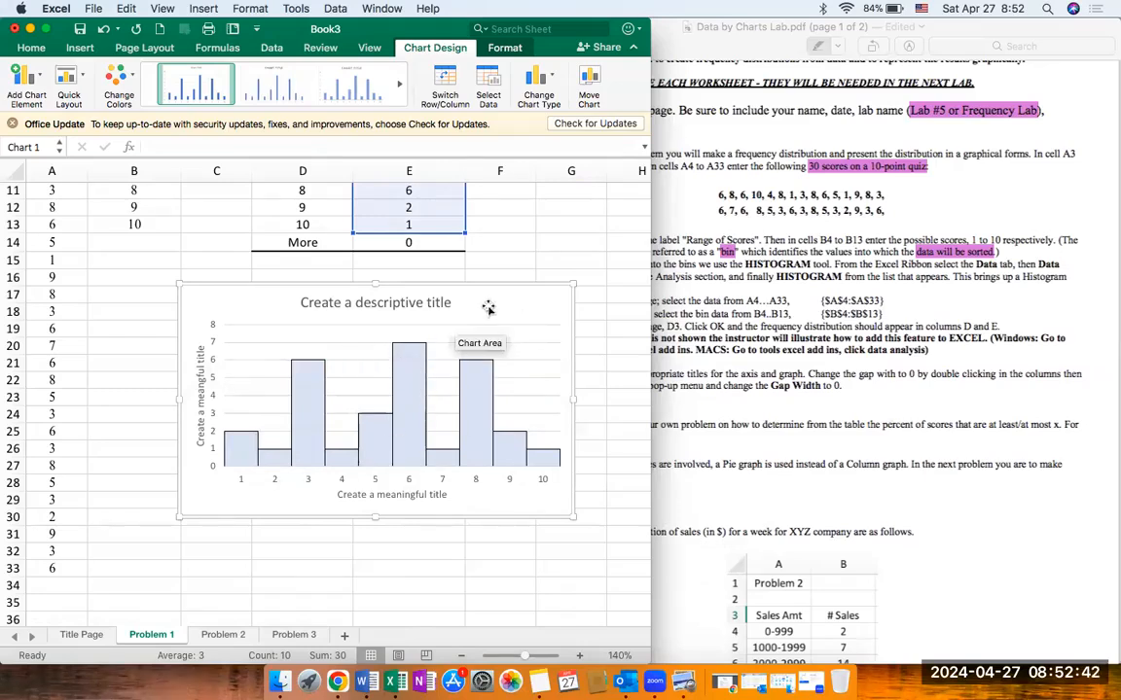
Step: Move the chart up slightly and insert a wide text box below it, spanning about columns B to G and rows 31 to 39
mouse_move(489, 308)
mouse_down()
mouse_move(489, 283)
mouse_move(488, 292)
mouse_up()
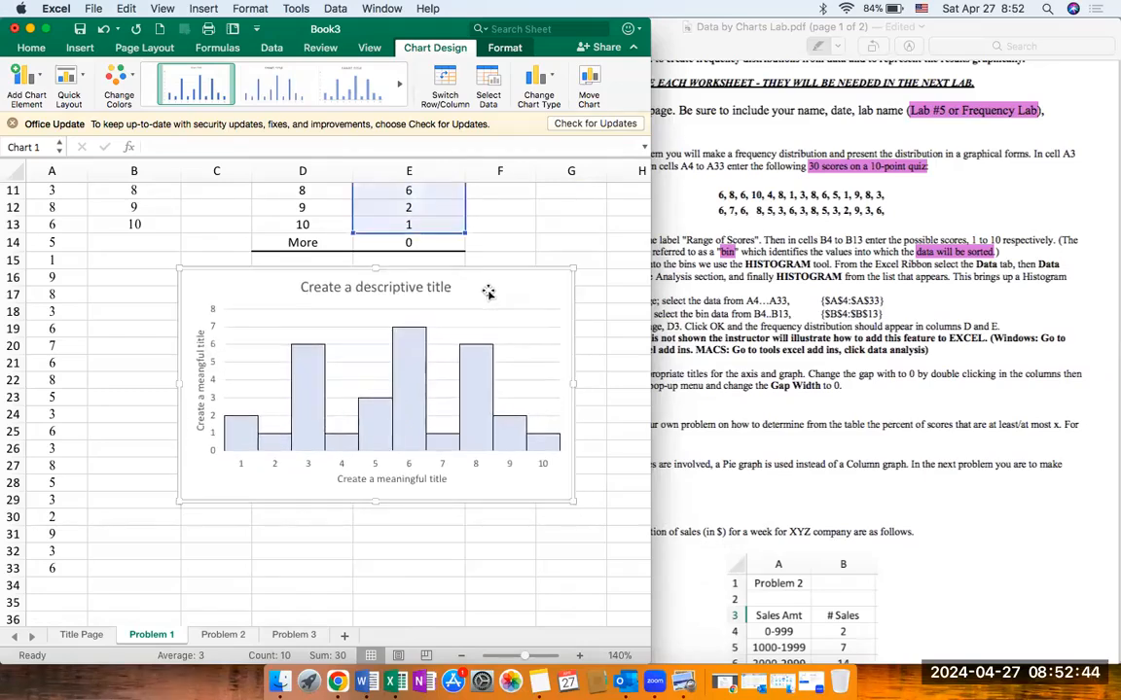
click(760, 451)
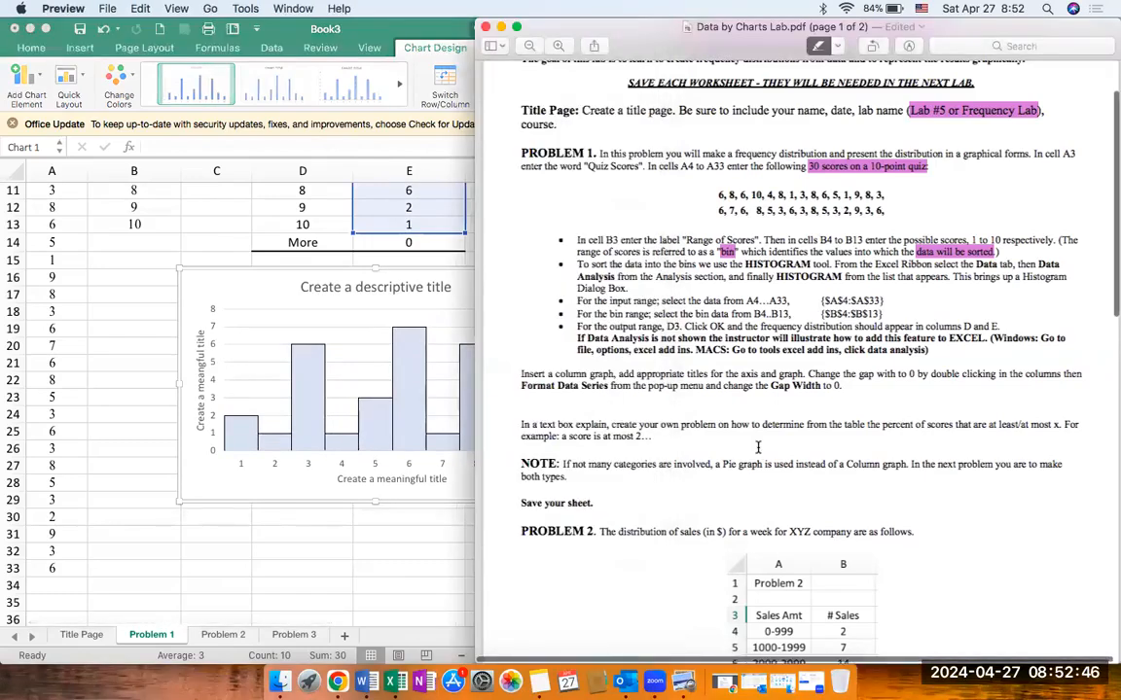
scroll(563, 343, down, 2)
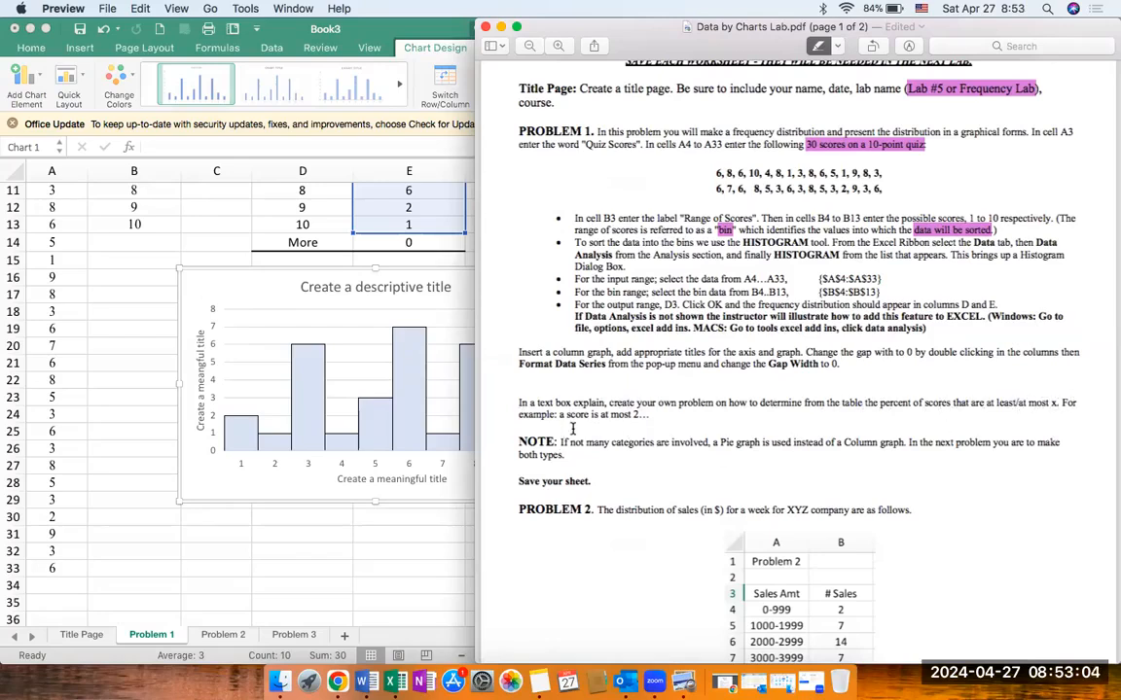
click(415, 565)
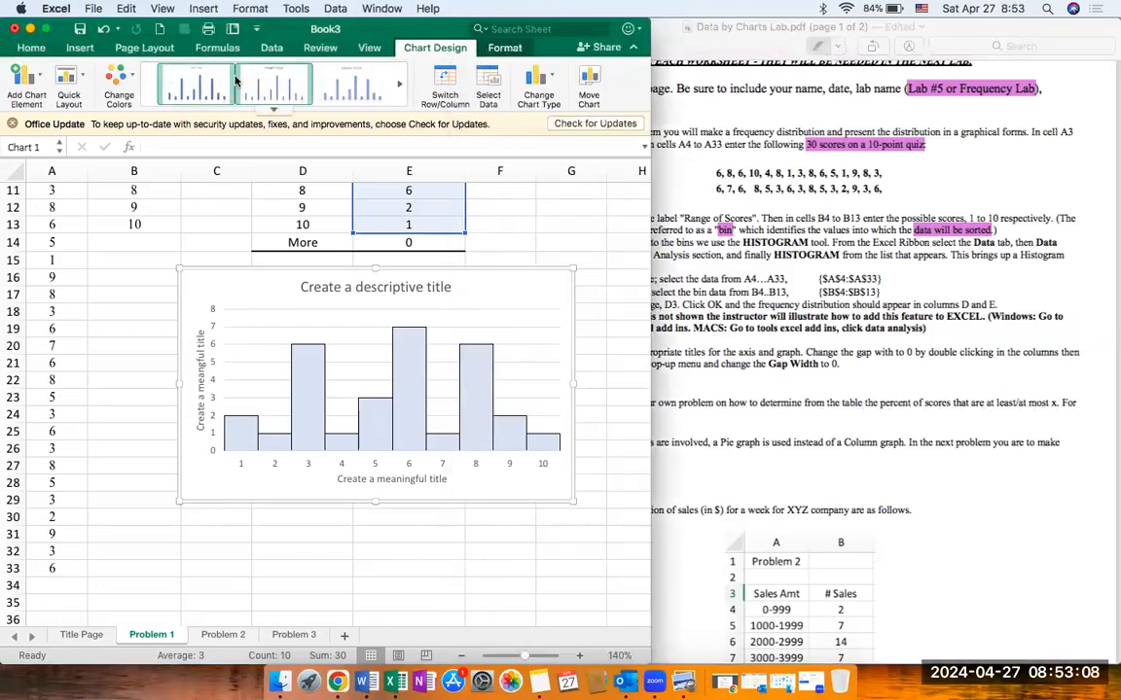
click(83, 49)
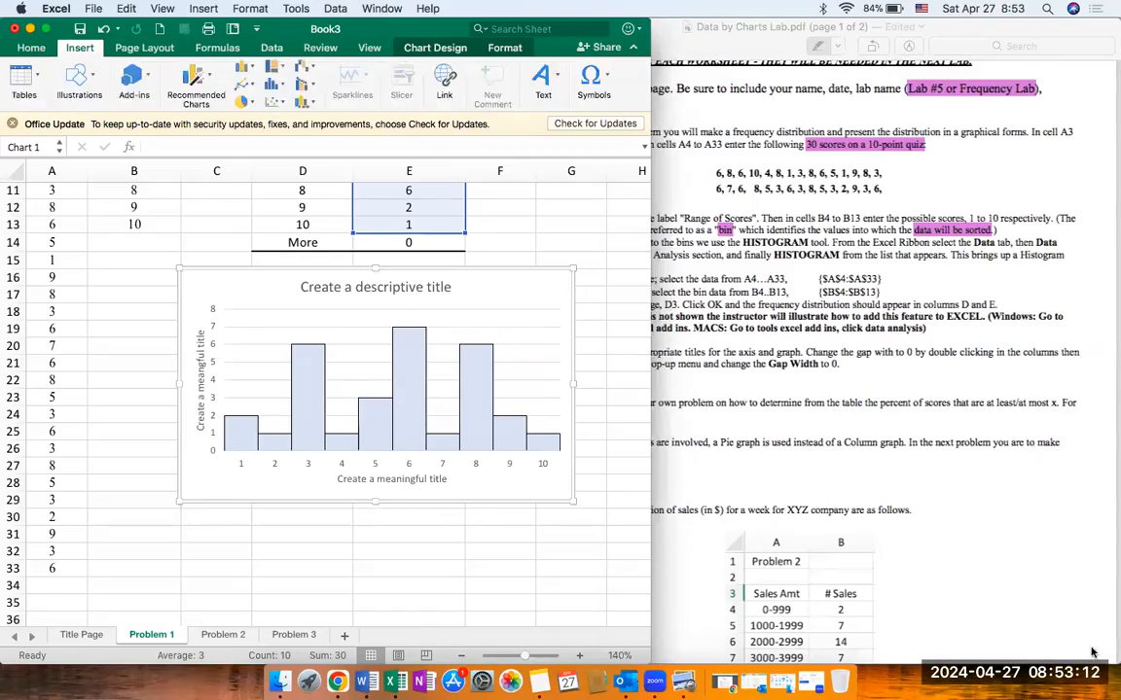
click(541, 83)
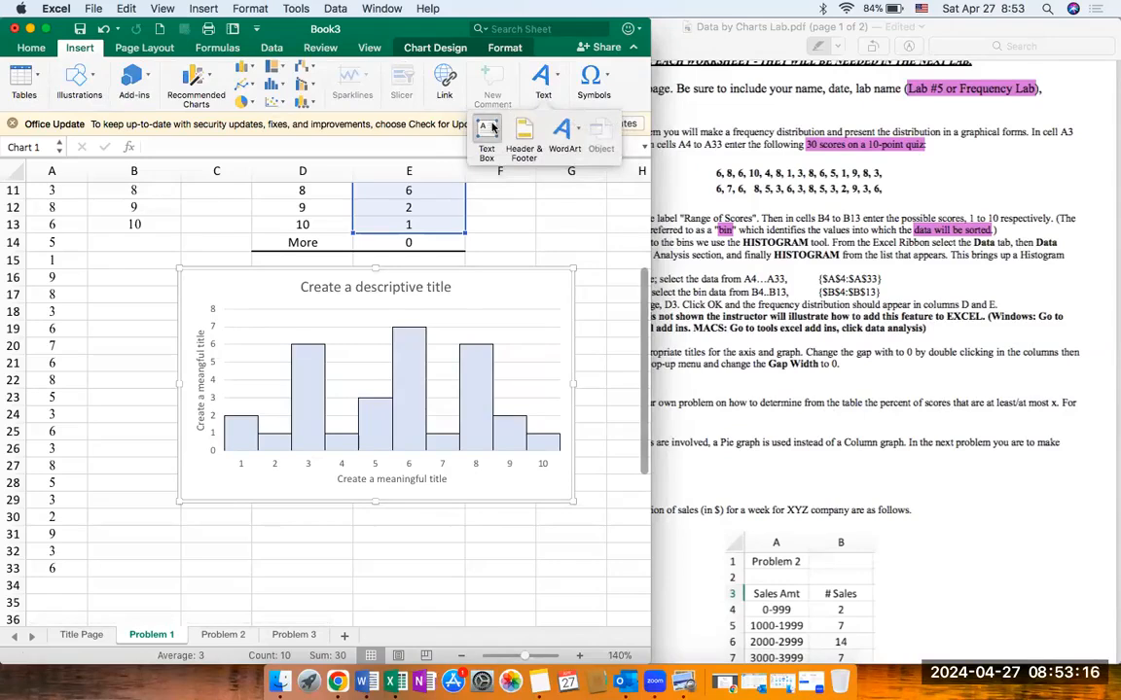
click(483, 156)
drag(110, 528, 581, 561)
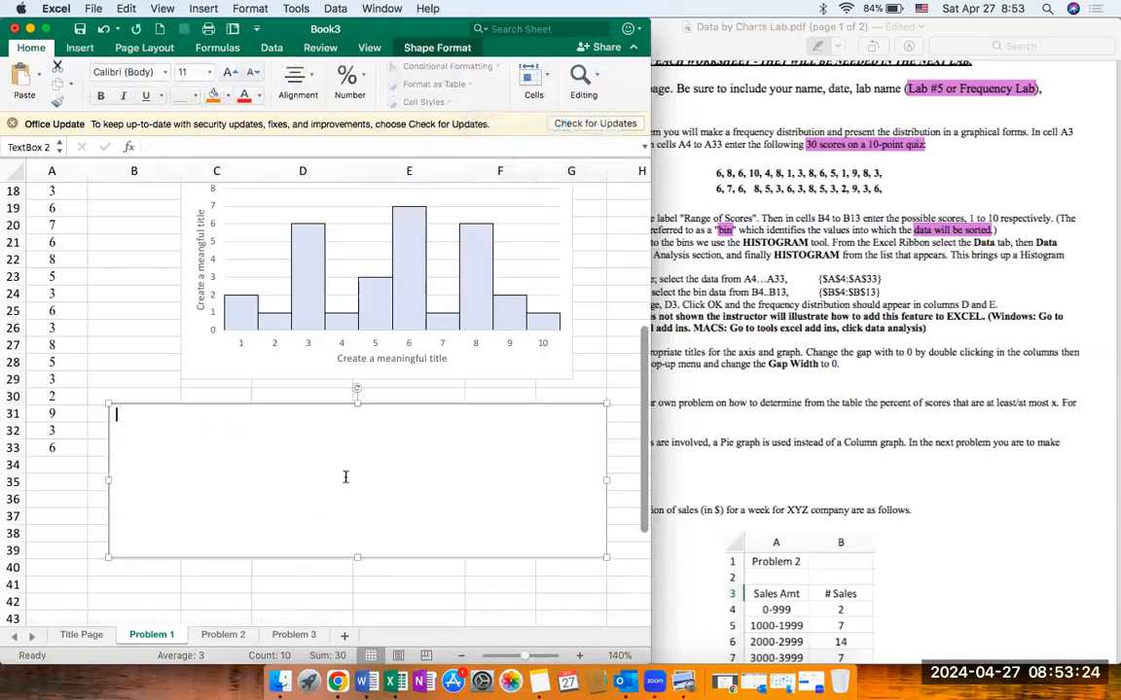
Step: Write "a) Create your own problem to find the percent of scores that are at least/at most x." in the text box, followed by "For example:"
text(reate your own problem)
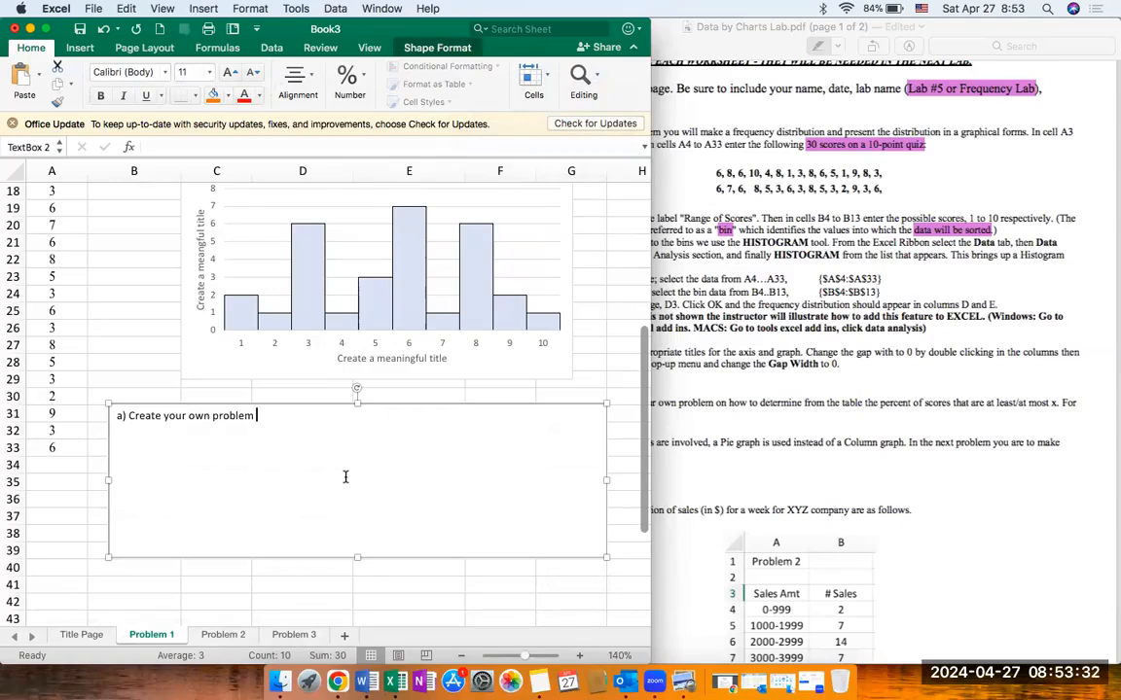
text(to find the)
key(BackSpace)
text(percent of scores that are at least/at most x.)
key(Return)
text(For example:)
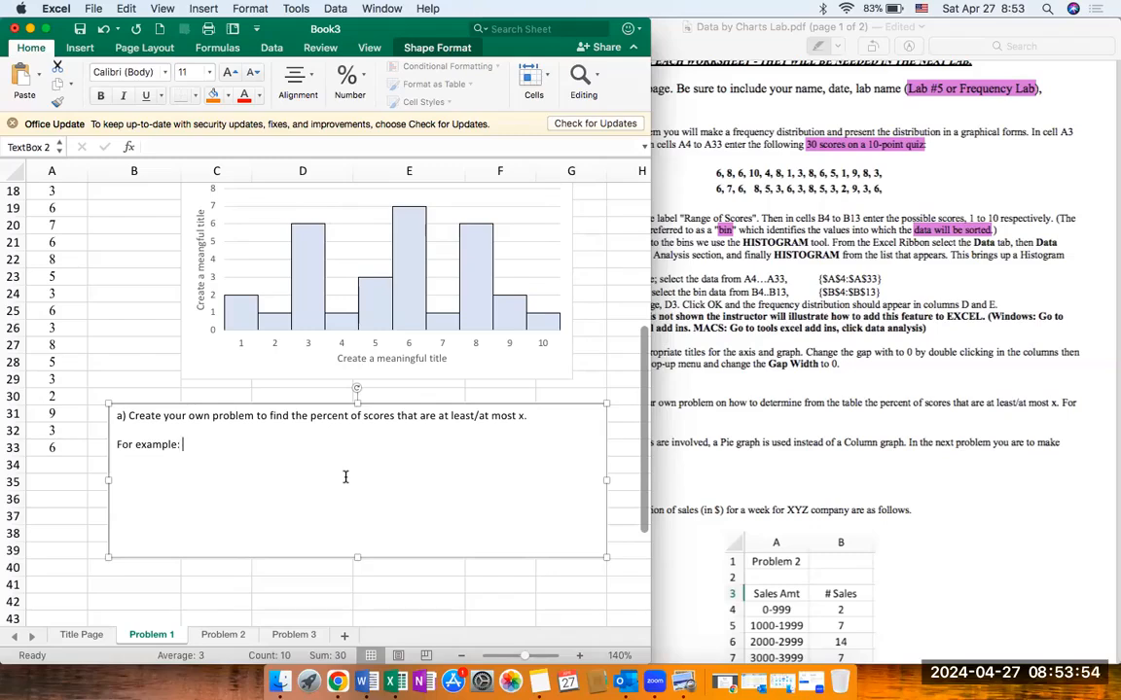
Step: Complete the text box's example line with "What is the percent of scores that are at most 2."
click(842, 491)
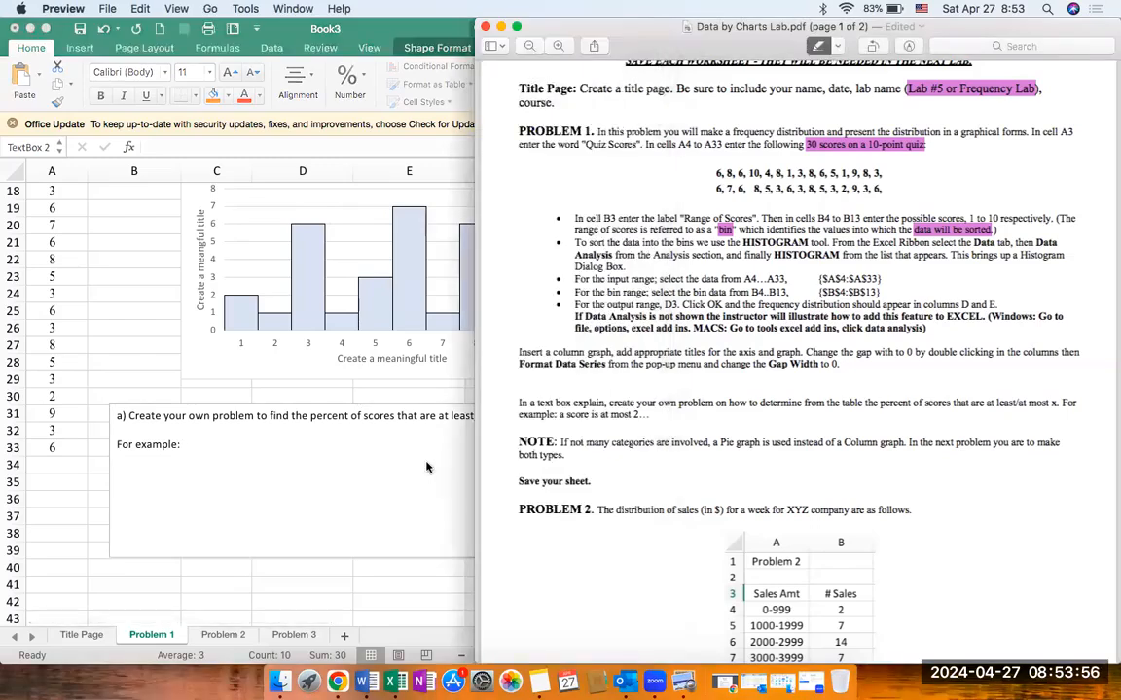
click(426, 468)
text(A score)
key(BackSpace)
key(BackSpace)
key(BackSpace)
key(BackSpace)
key(BackSpace)
key(BackSpace)
key(BackSpace)
text(The)
key(BackSpace)
key(BackSpace)
key(BackSpace)
text(What )
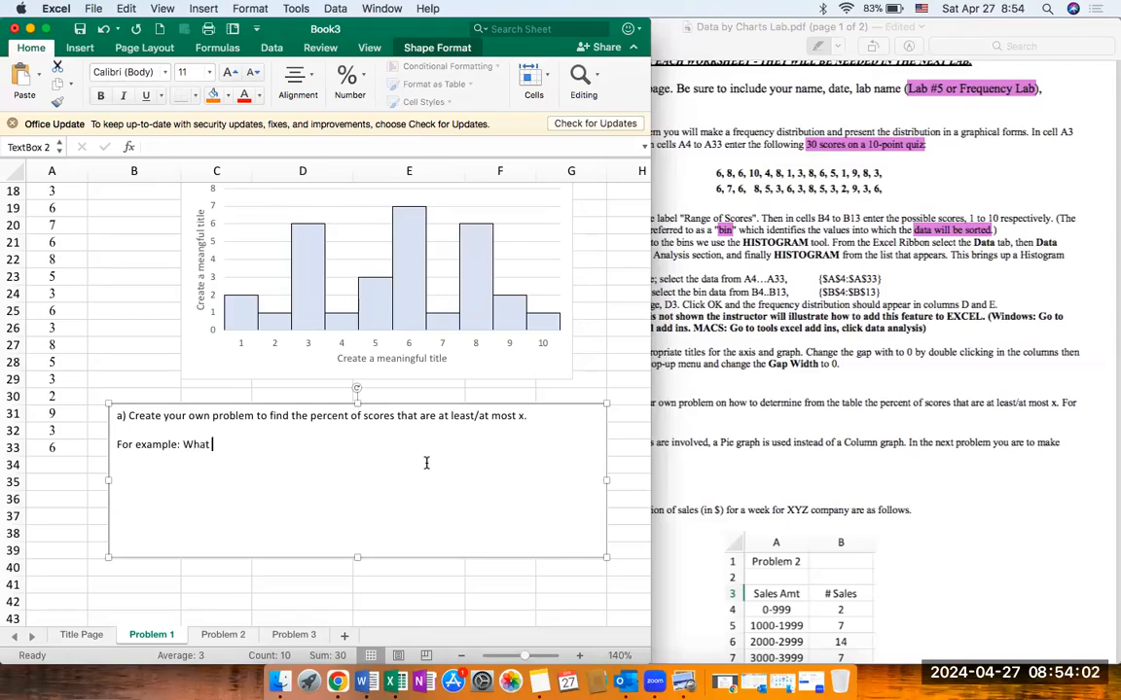
text(is the percent of scores that are at least)
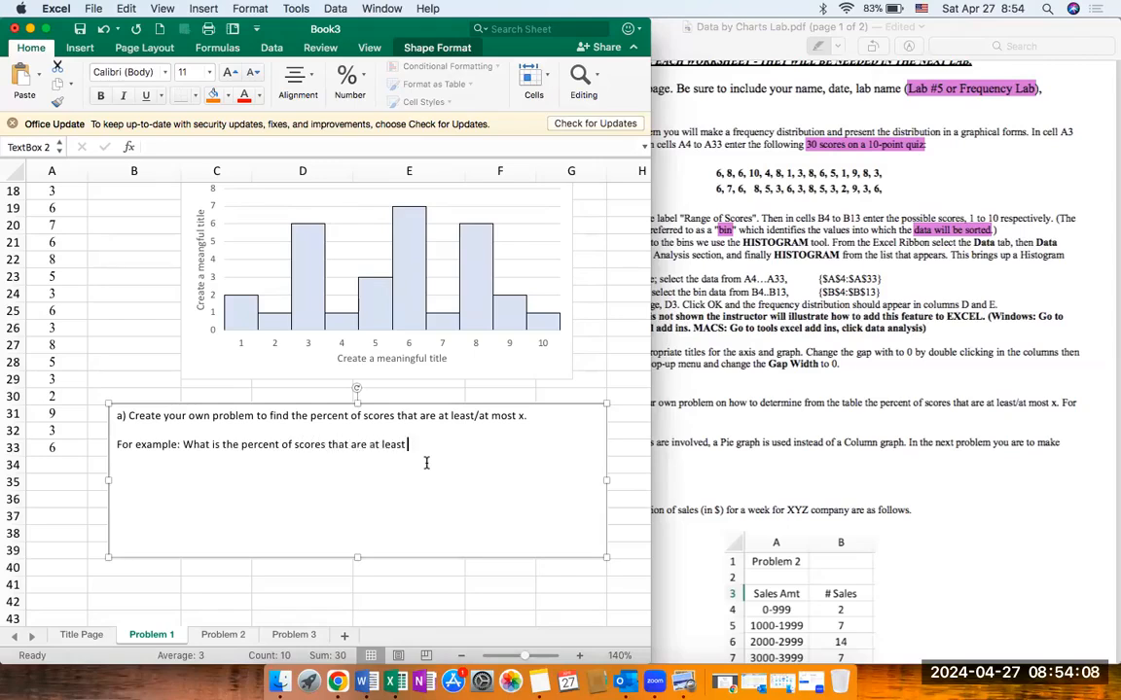
key(BackSpace)
key(BackSpace)
key(BackSpace)
key(BackSpace)
text(most 2.)
Step: Add "Walk us through how you get your answer." to the end of the text box's part a) sentence
text(Walk us)
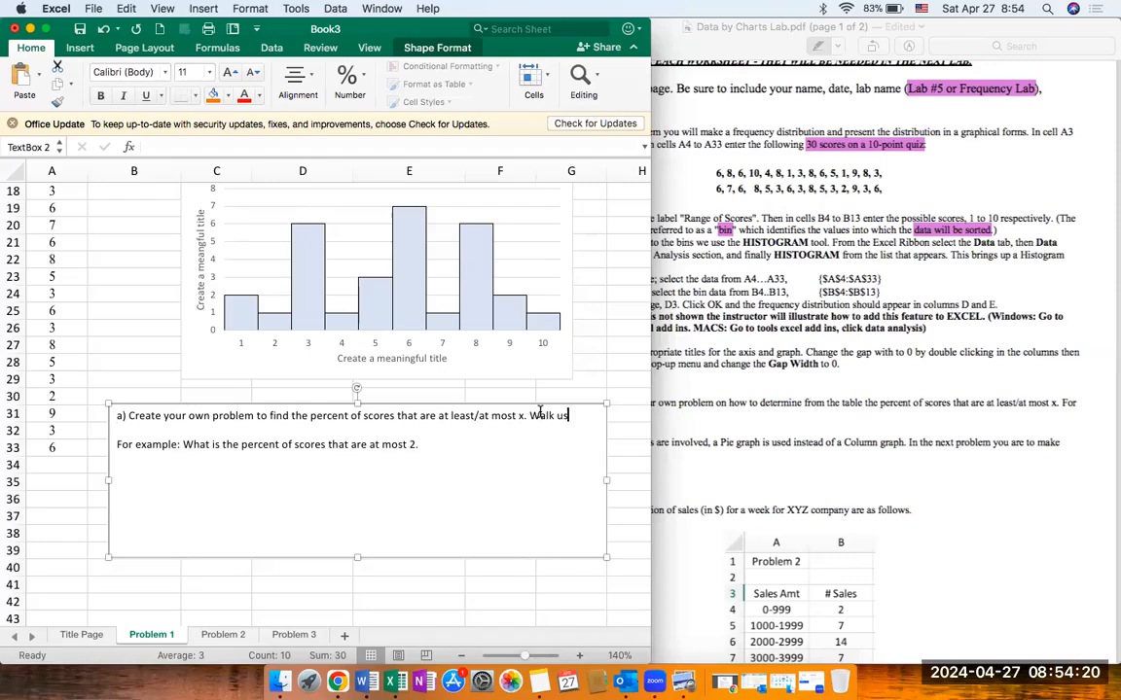
text( through )
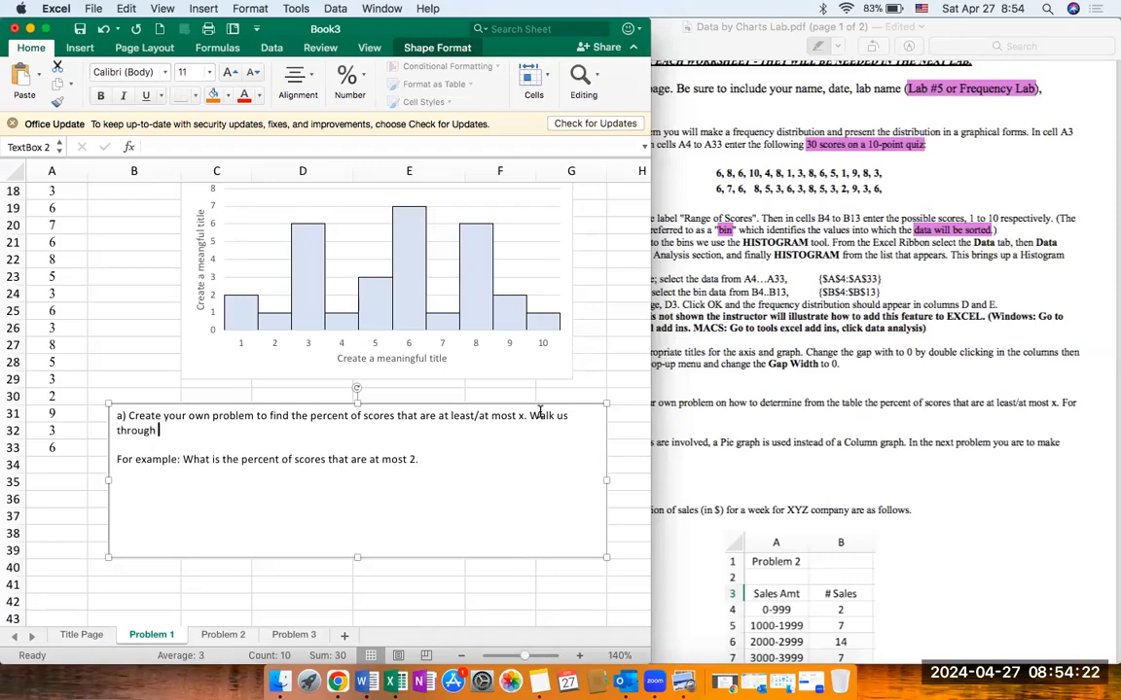
text(how you get your answer.)
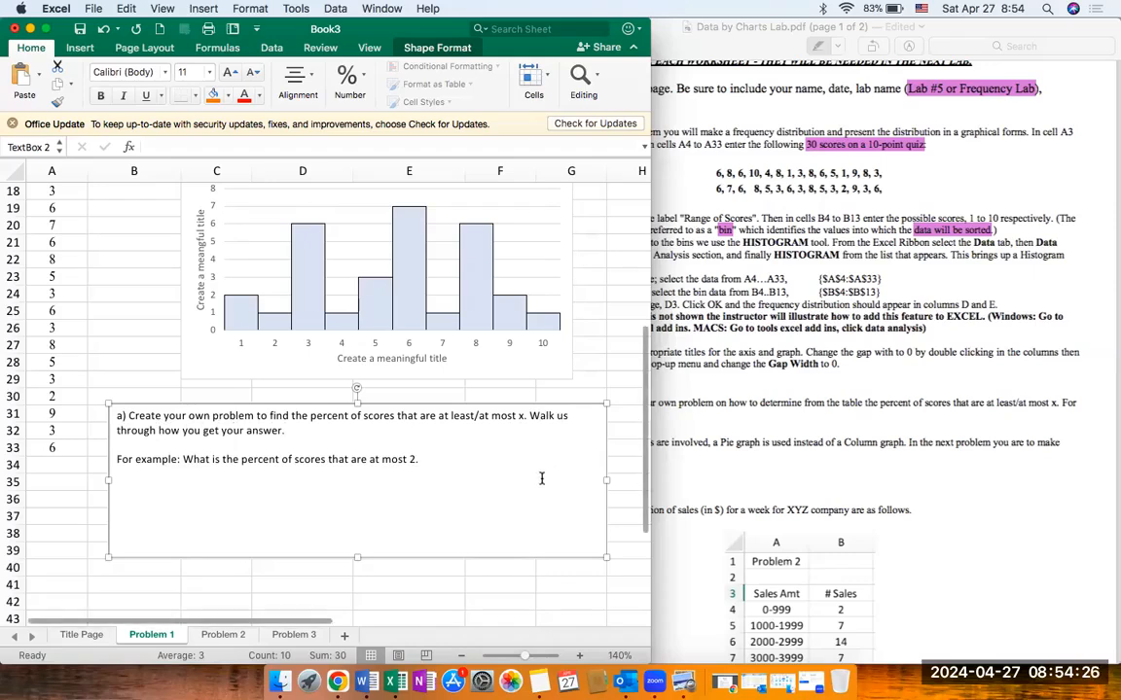
Step: Add data labels at the outside end of the Problem 1 chart's columns and deselect the chart
scroll(542, 478, up, 10)
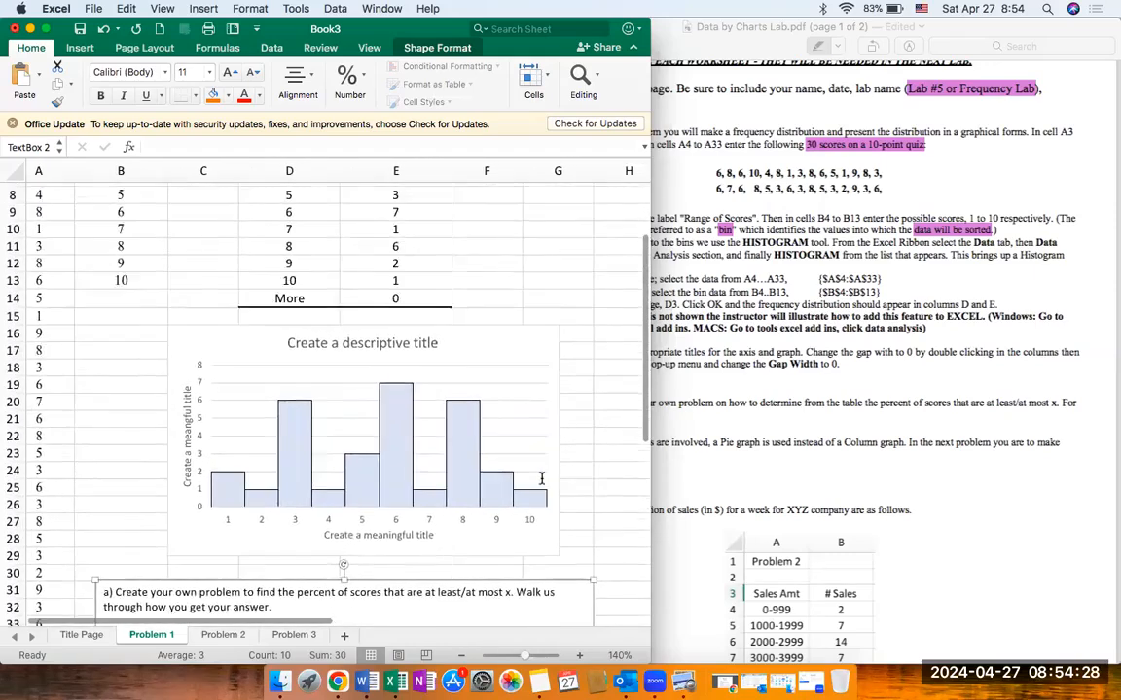
scroll(542, 477, up, 3)
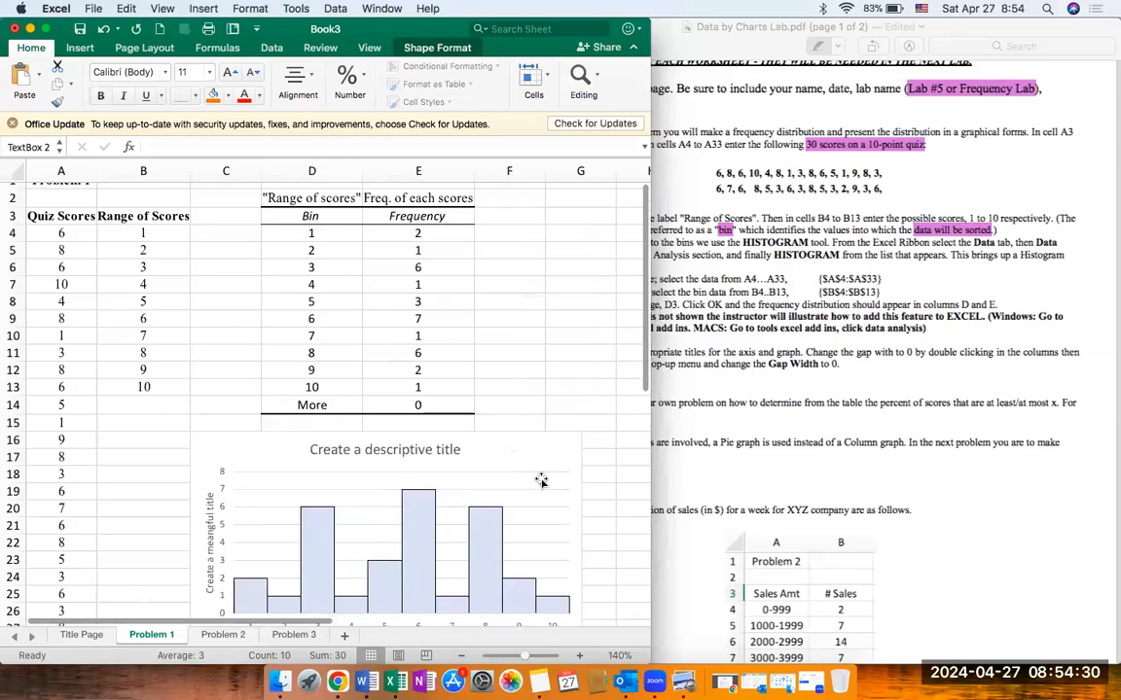
scroll(542, 481, up, 2)
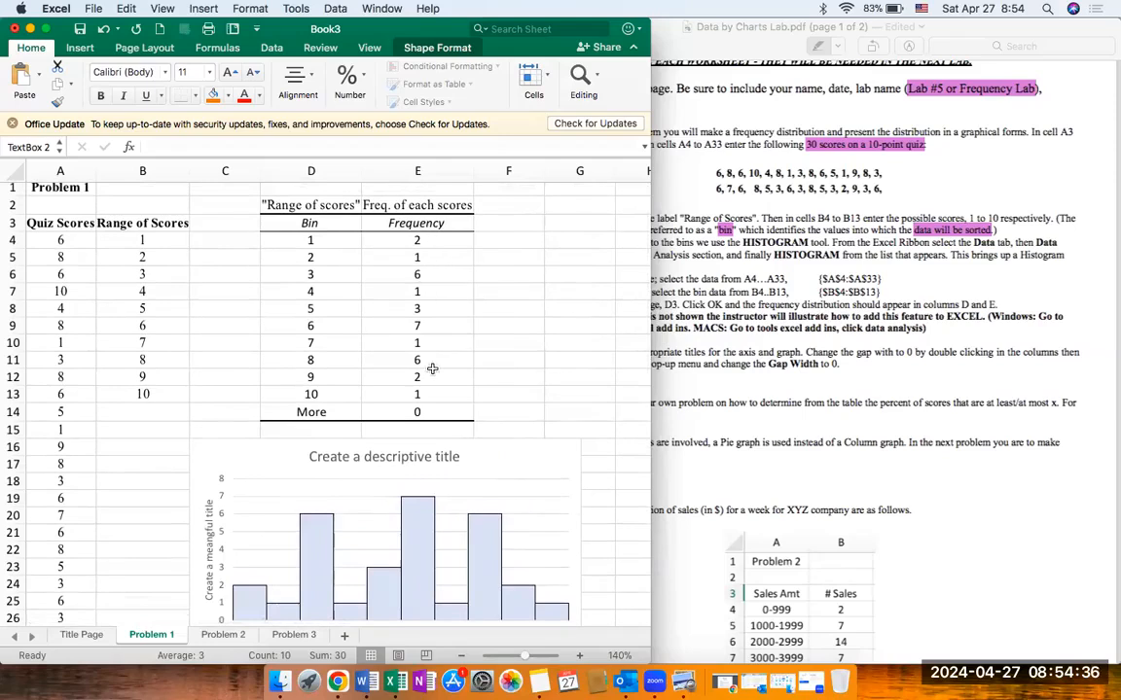
scroll(432, 409, down, 5)
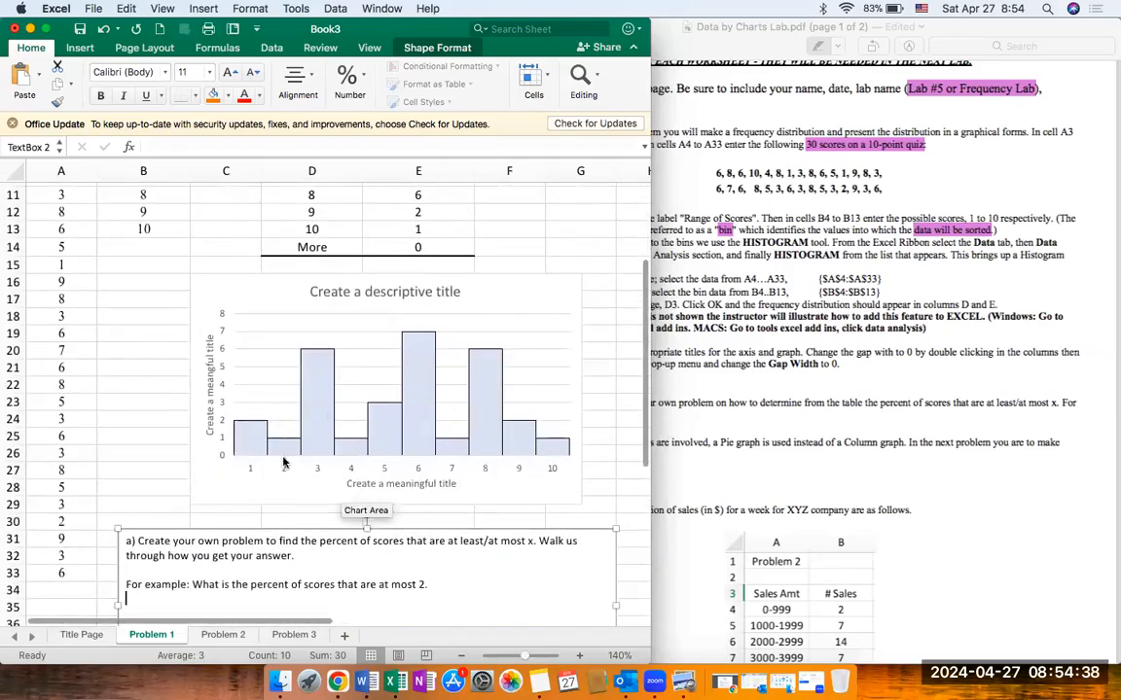
click(491, 288)
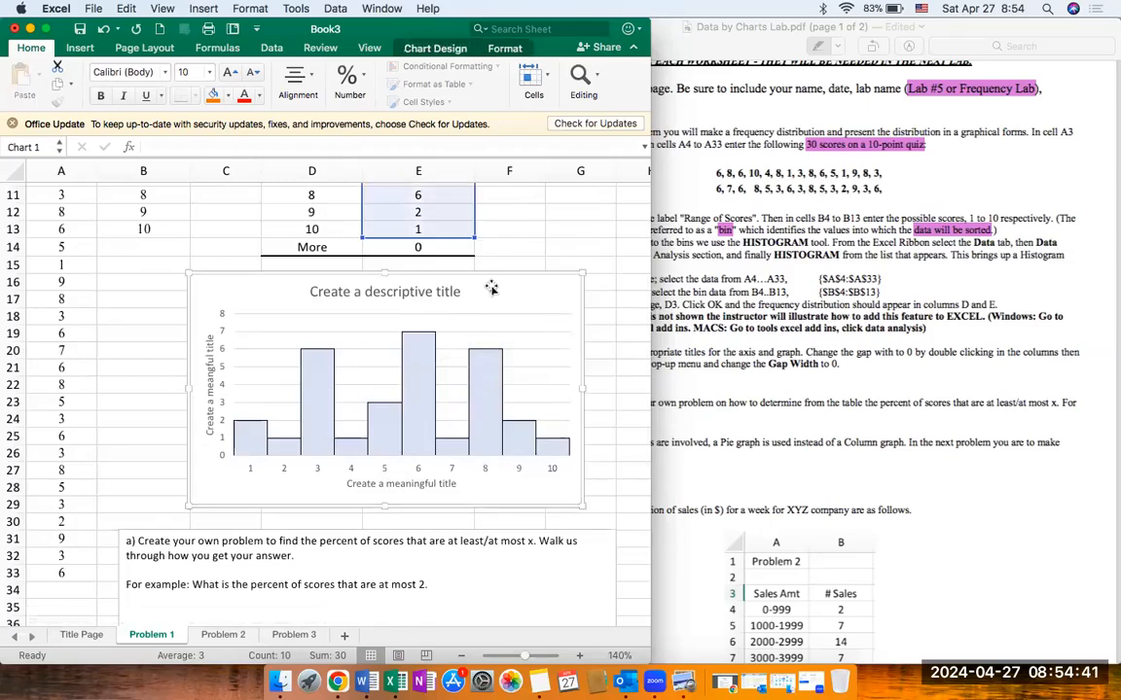
click(505, 48)
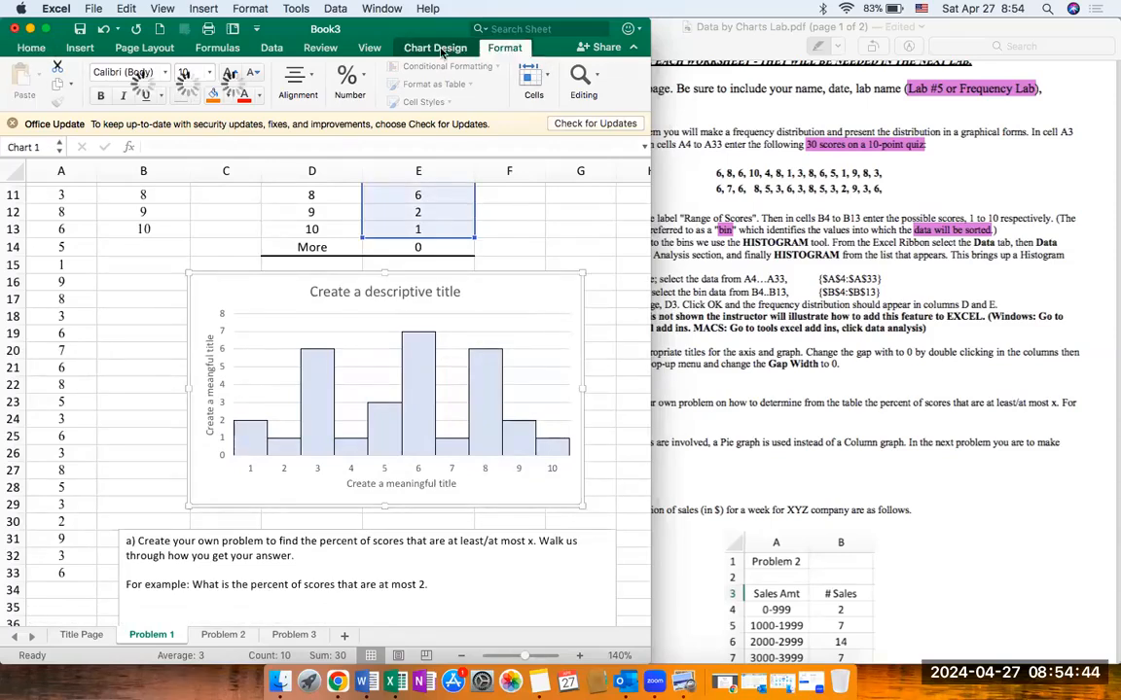
click(438, 49)
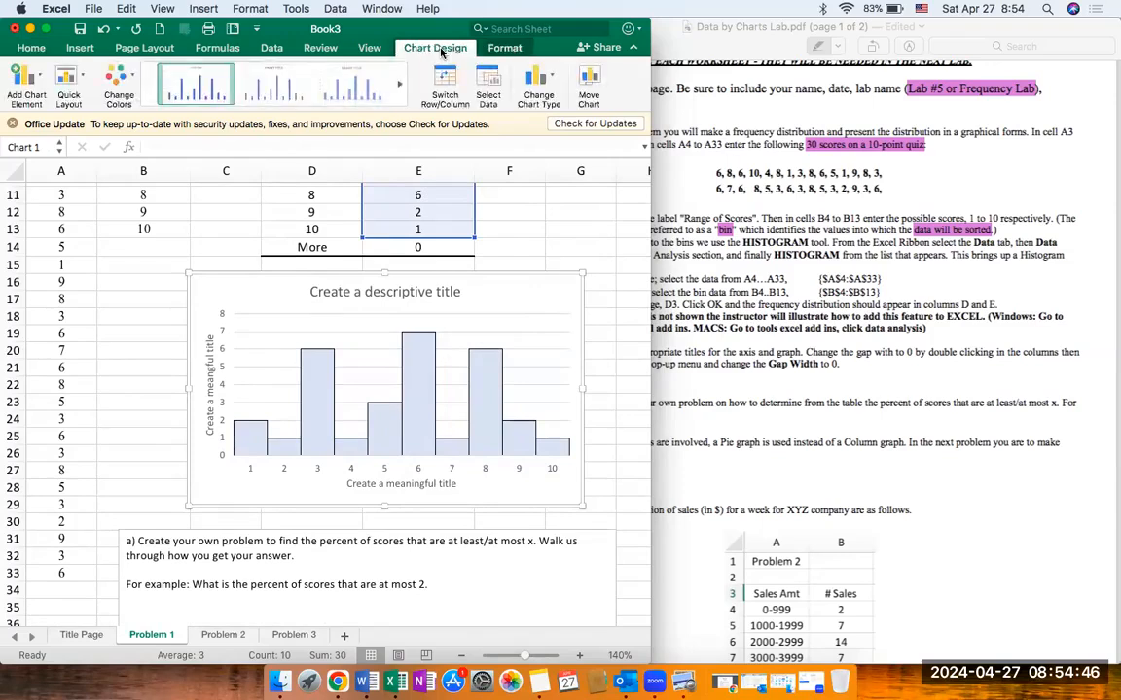
click(35, 80)
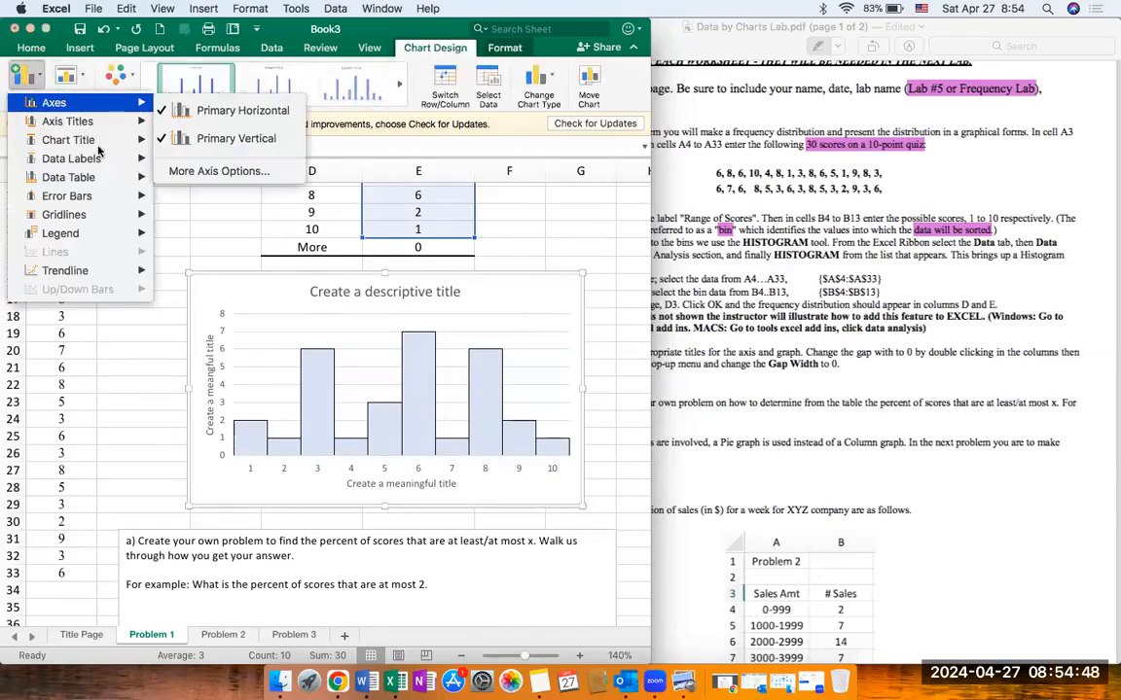
mouse_move(104, 165)
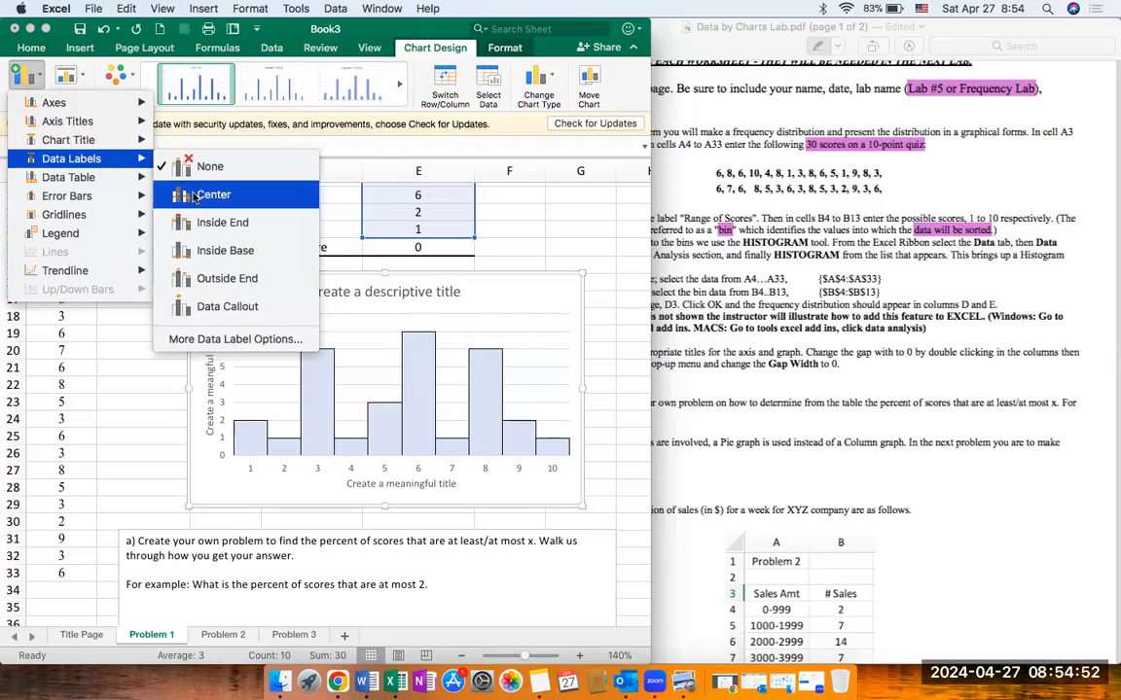
click(223, 280)
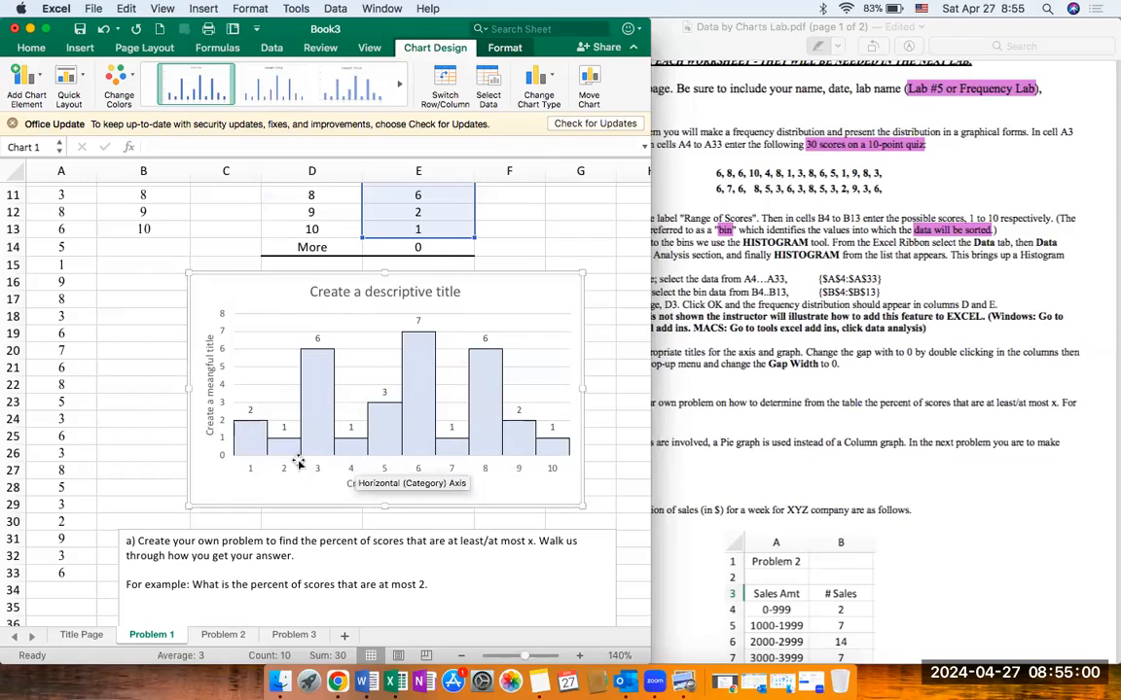
click(444, 214)
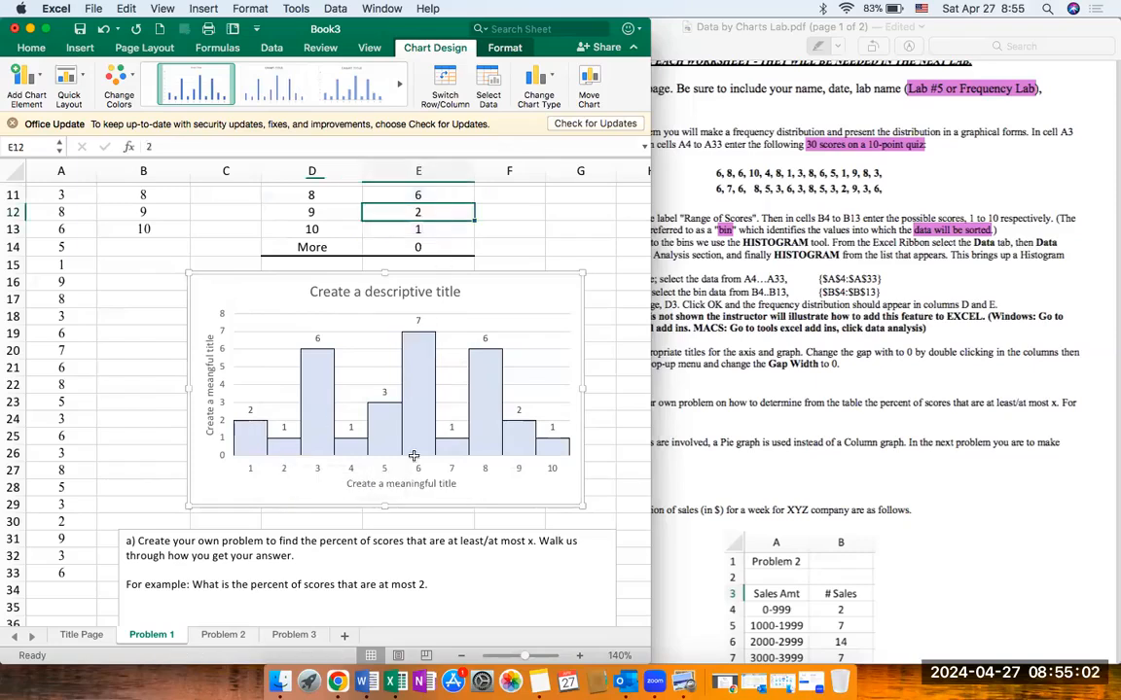
click(494, 212)
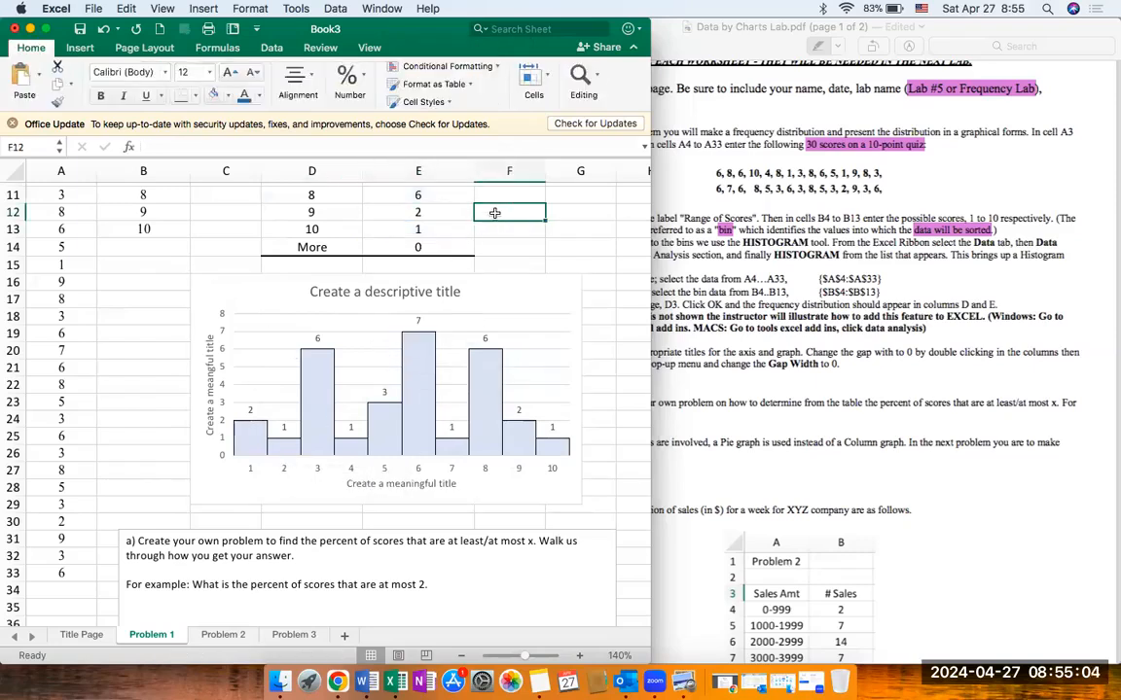
Step: Review the frequency table and lab instructions, and start the text box's answer on a new line below the example with "At most two means,"
scroll(494, 212, up, 5)
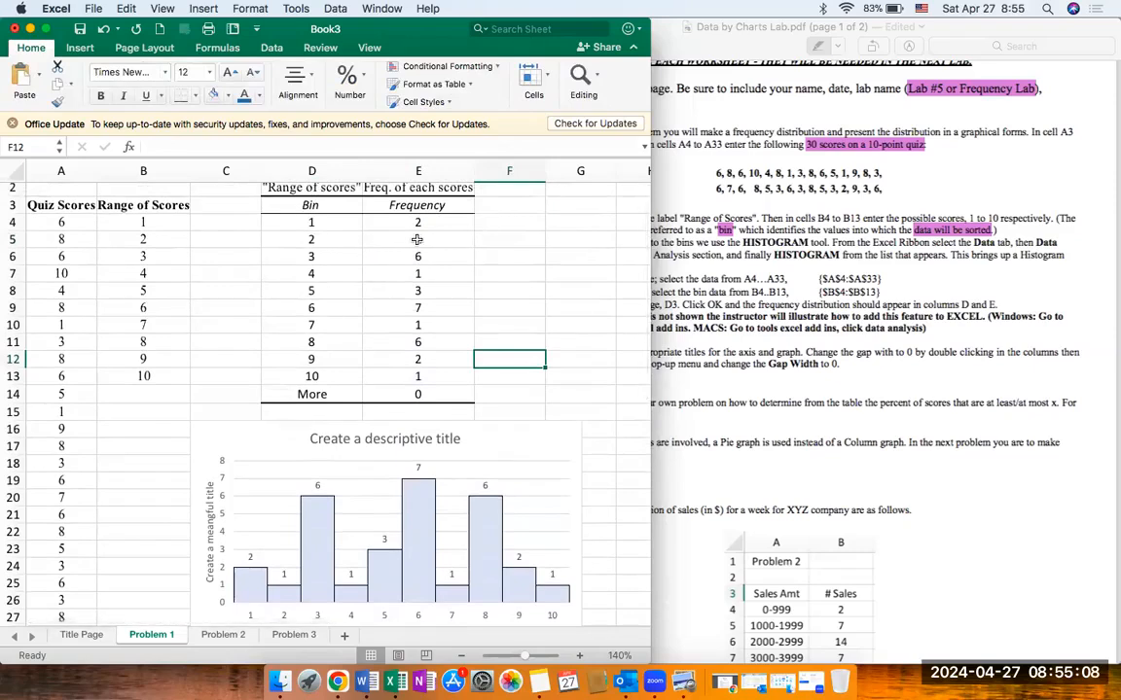
click(838, 397)
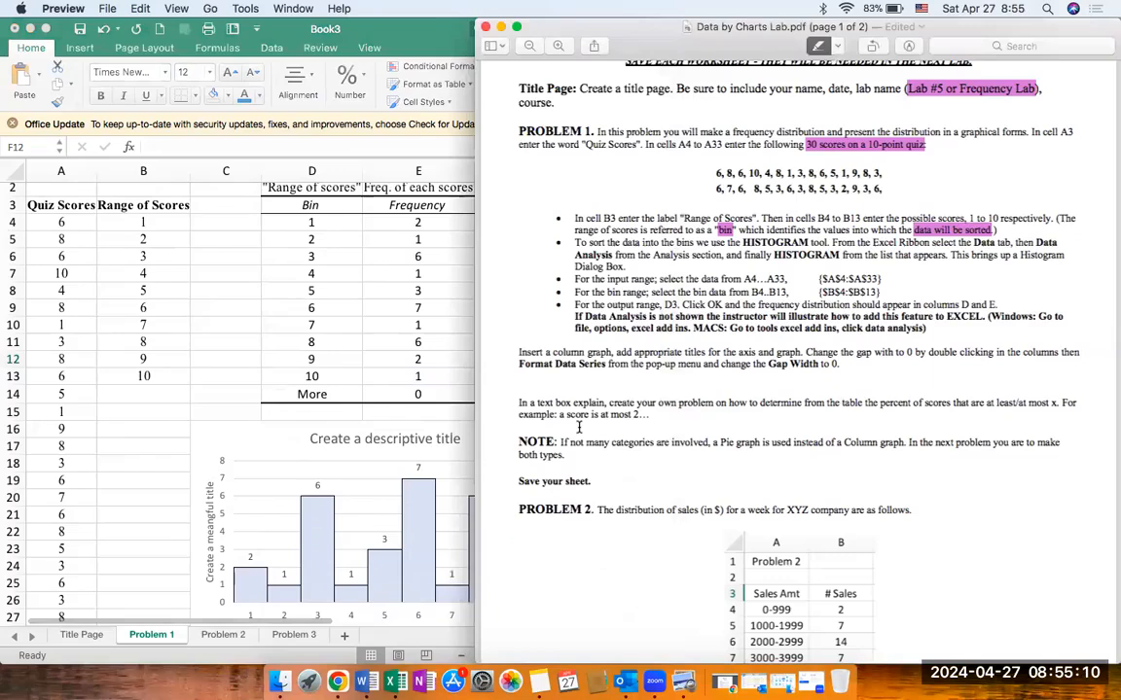
click(218, 361)
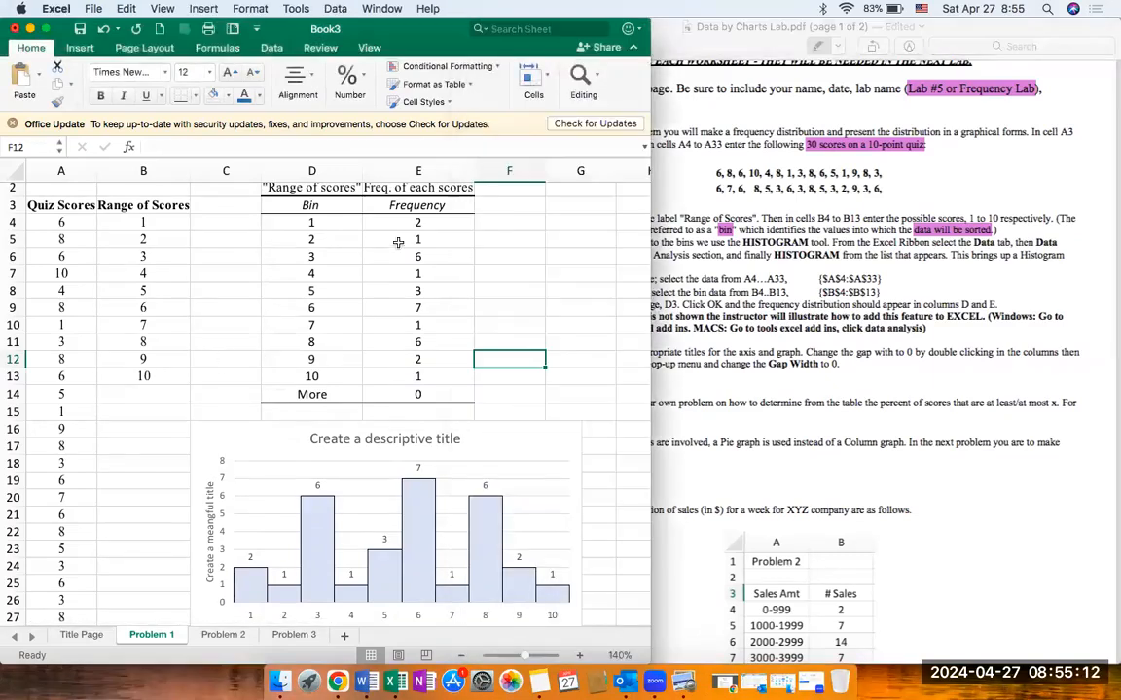
scroll(351, 219, up, 1)
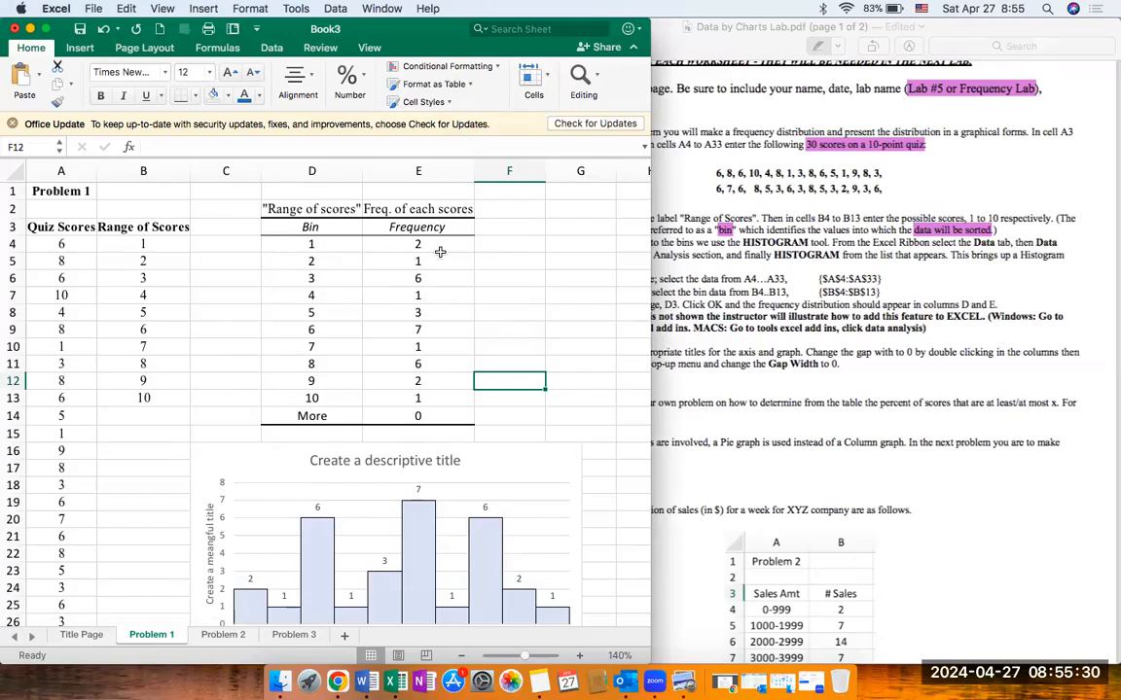
scroll(440, 252, down, 10)
click(456, 362)
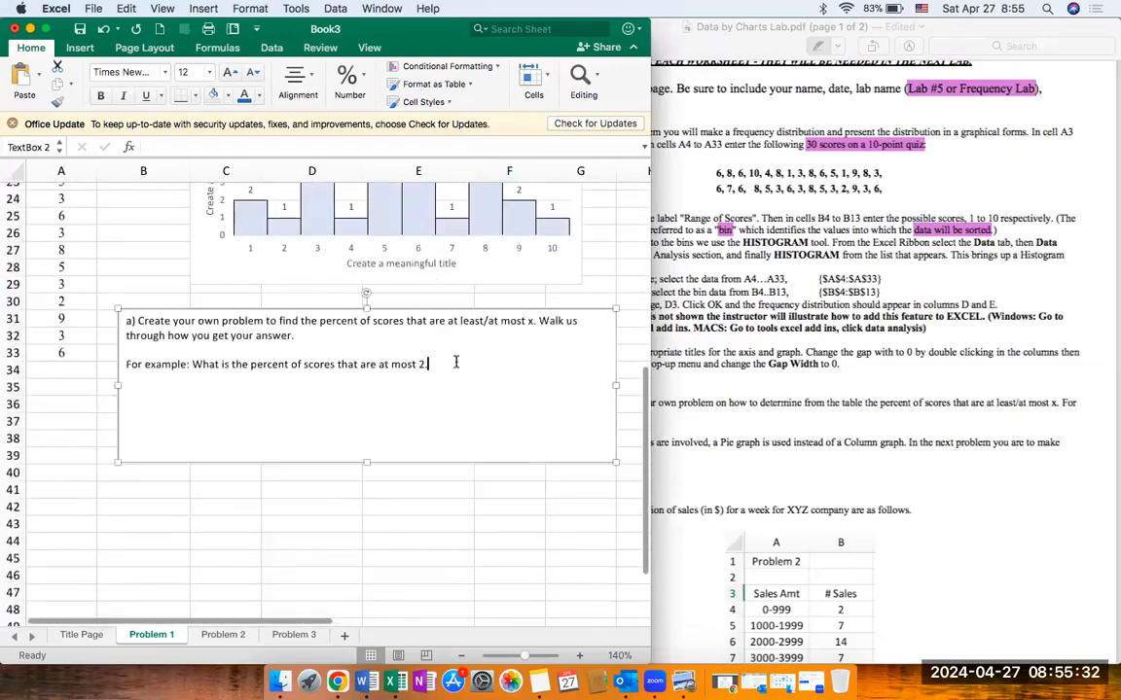
text(.)
key(Return)
text(I will ad)
key(BackSpace)
key(BackSpace)
key(BackSpace)
key(BackSpace)
key(BackSpace)
text(AA)
Step: Complete the answer's first sentence with "I will add the scores of those who have made a 2 or a 1."
key(BackSpace)
text(t mos)
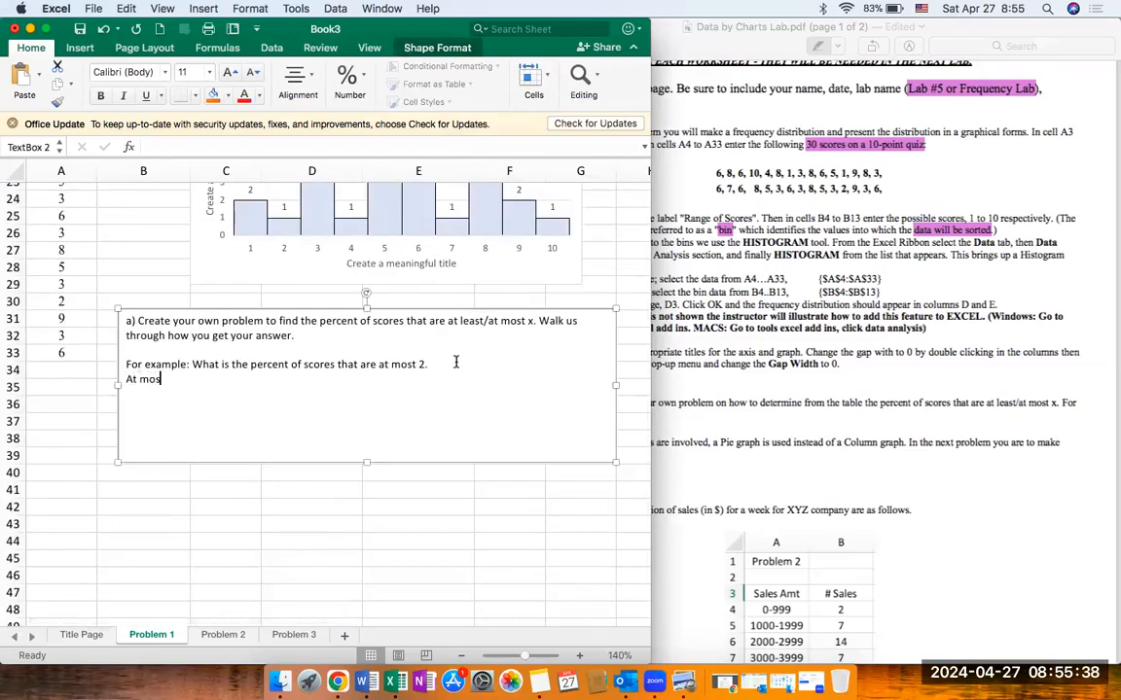
text(t two means, I will add the sco)
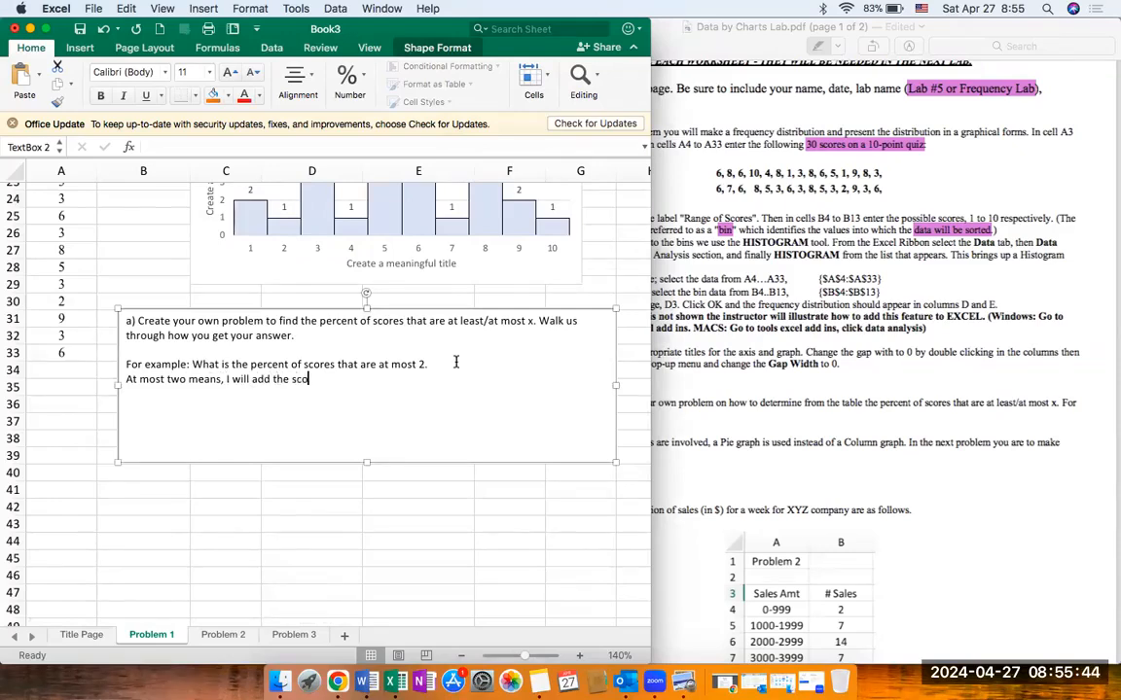
text(res of those who have made a 2 or  1)
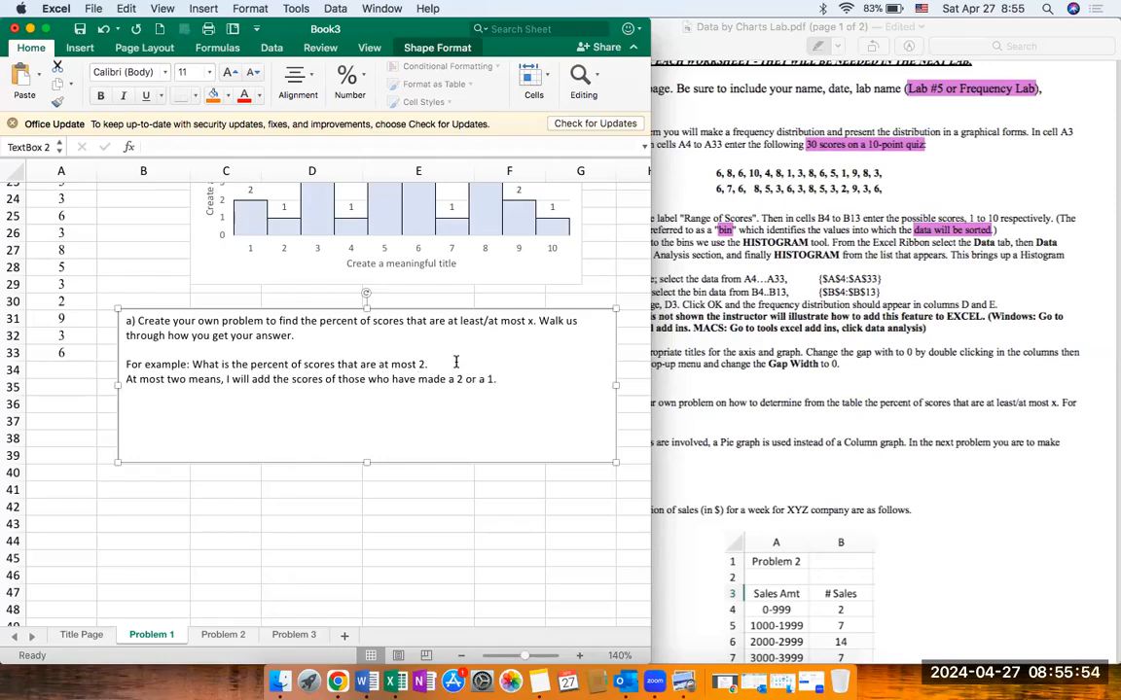
text(. Those who scores)
text( a 2 are)
Step: Add the sentence "Those who scored a 2 are 1 and those who scored a 1 were 2 students." to the answer
key(BackSpace)
key(BackSpace)
key(BackSpace)
text(are)
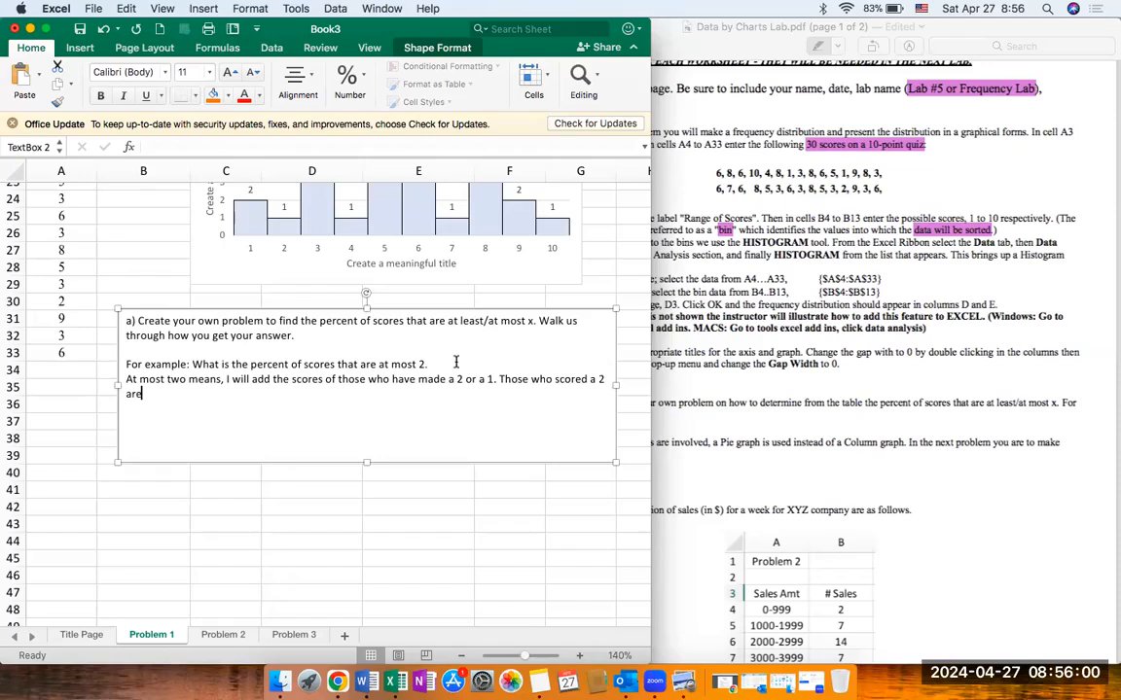
text( on)
text(1 and those who sco)
text(res a 1 h)
key(BackSpace)
text(were)
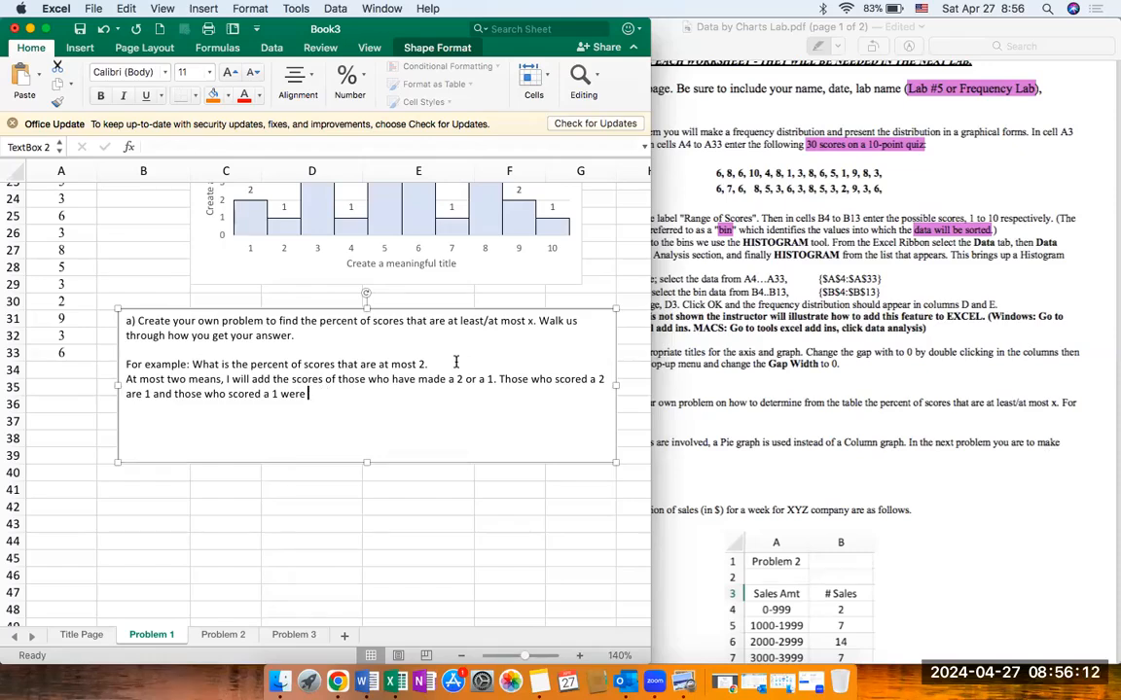
text( two 2 students. )
text(We will add)
text(d)
text( 1)
text( + 2 = 3)
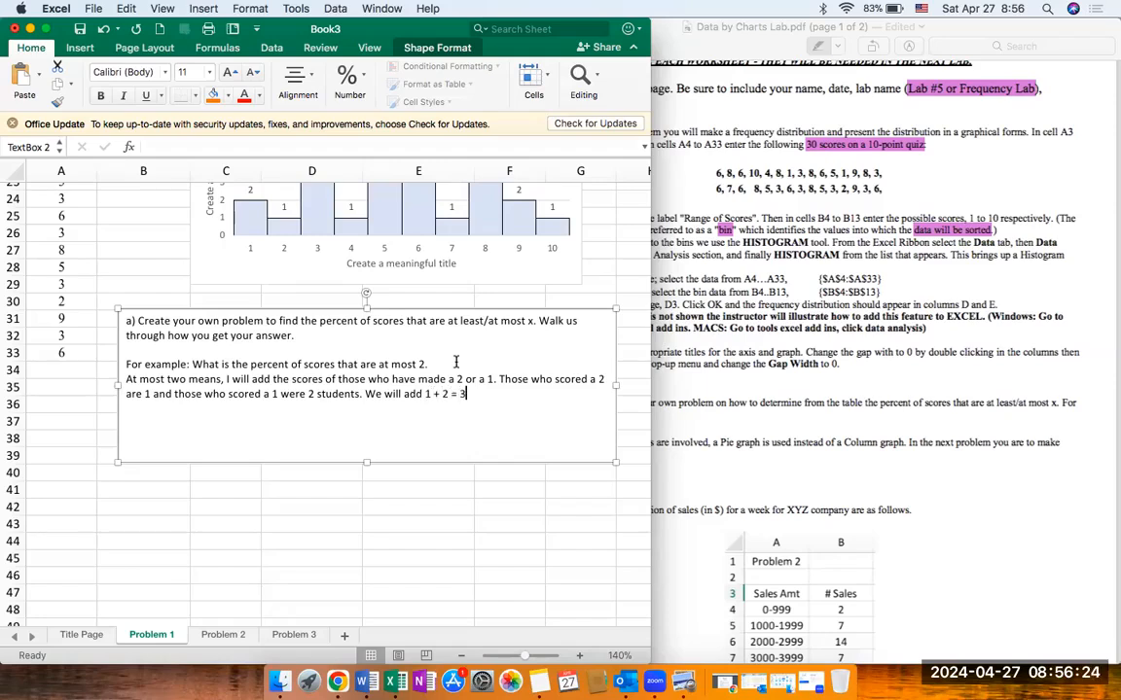
text(. To get the percent of those who scored at most a)
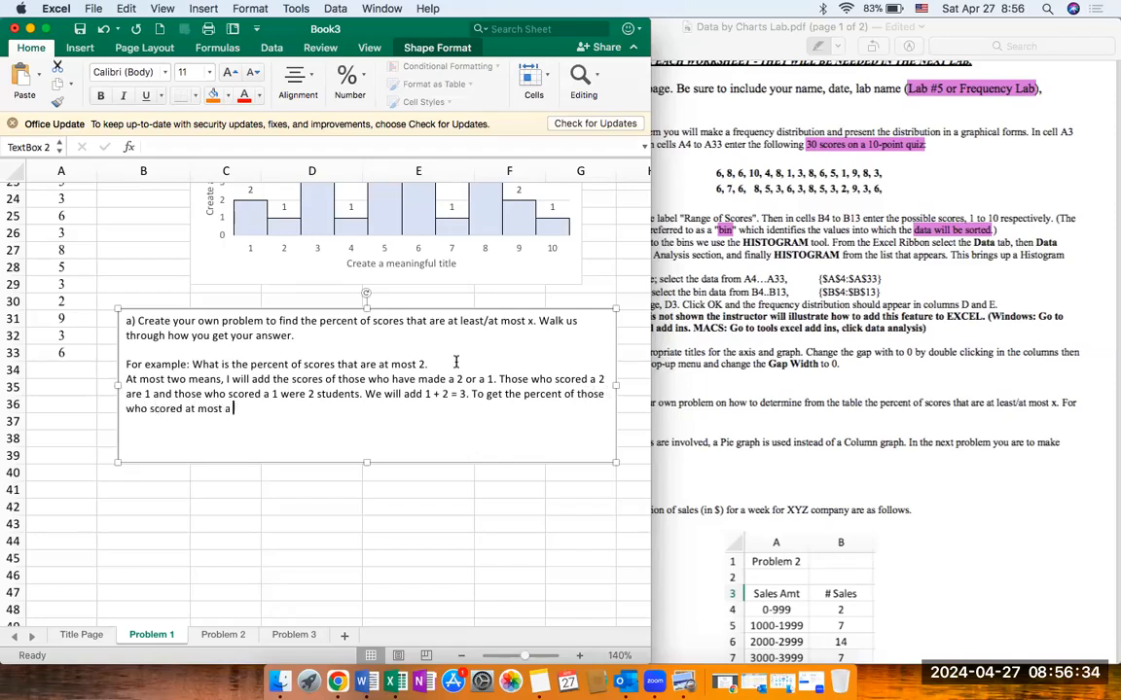
text( 2 we will then divide the t)
text( students bu )
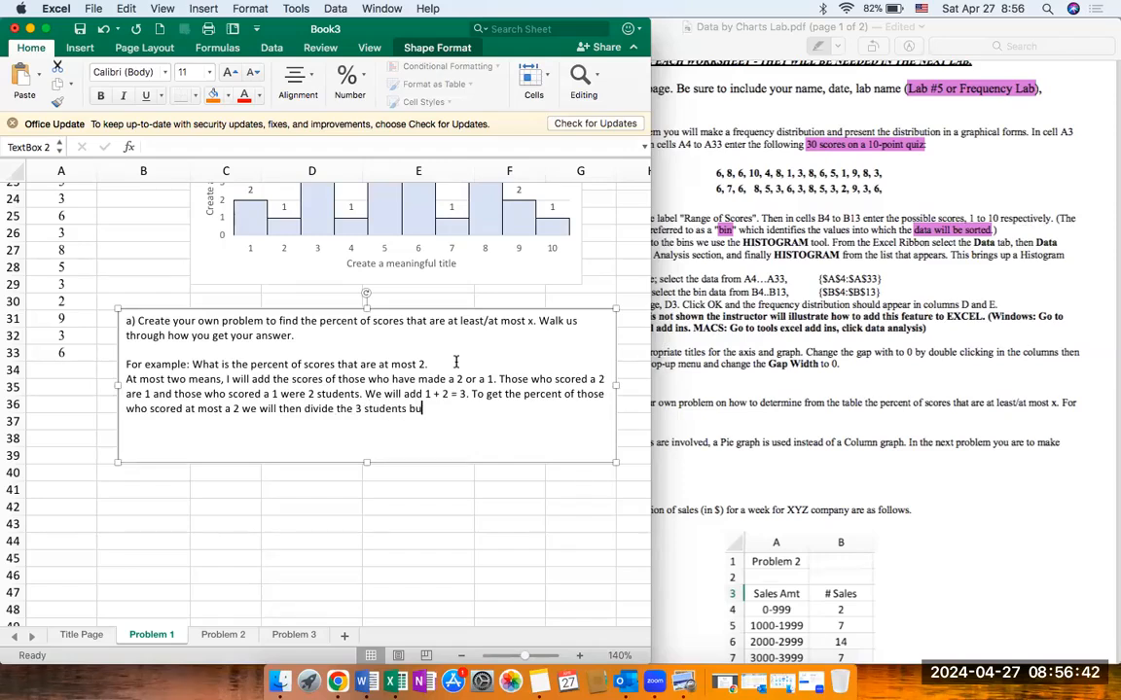
text(y the total o)
Step: Finish the text box's answer with "3/30 = 1/10 or 10%." and look back over the example and chart
text(students)
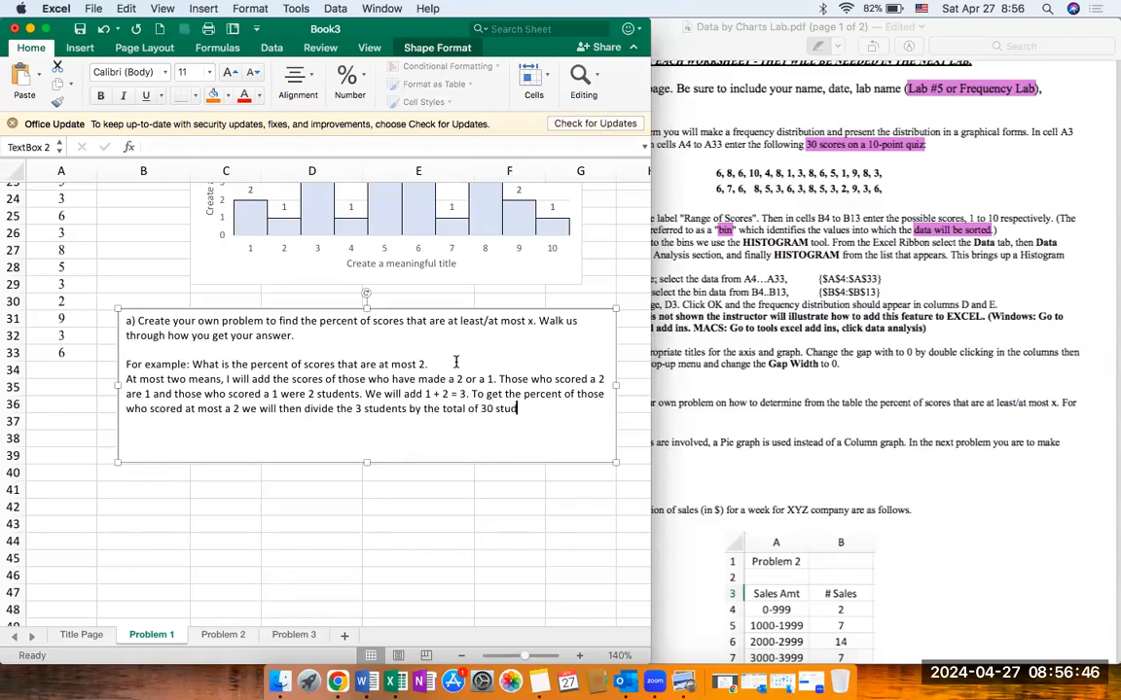
text(. 3)
key(BackSpace)
key(BackSpace)
text(30 = 1/10 or 10%.)
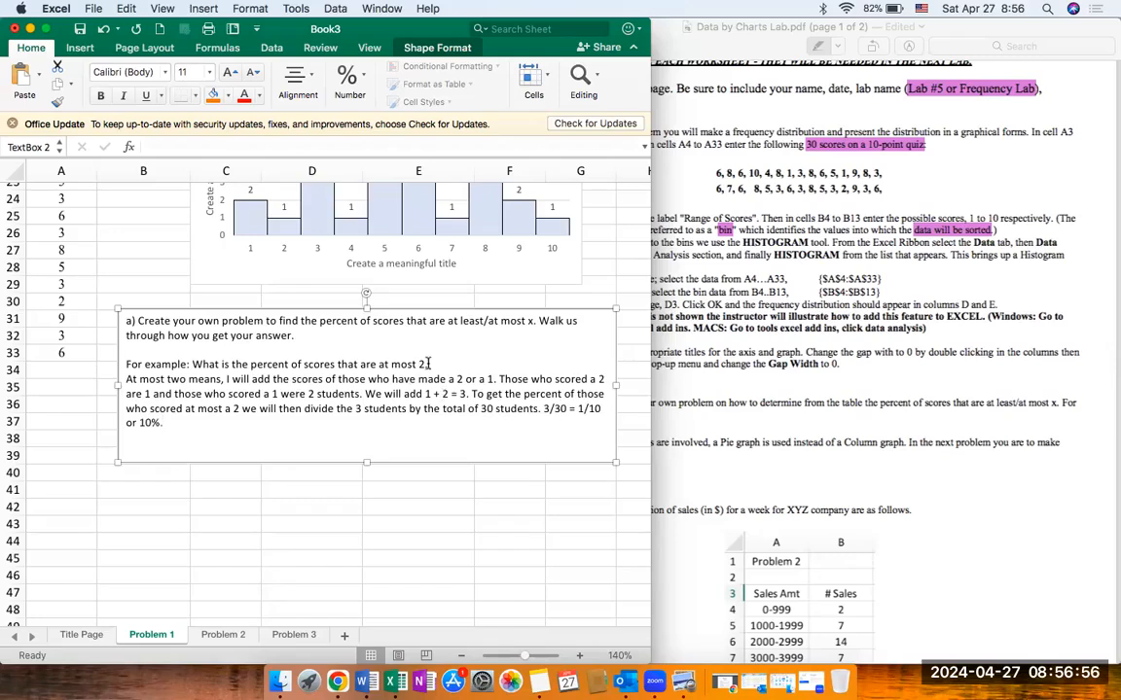
drag(430, 361, 203, 359)
click(237, 451)
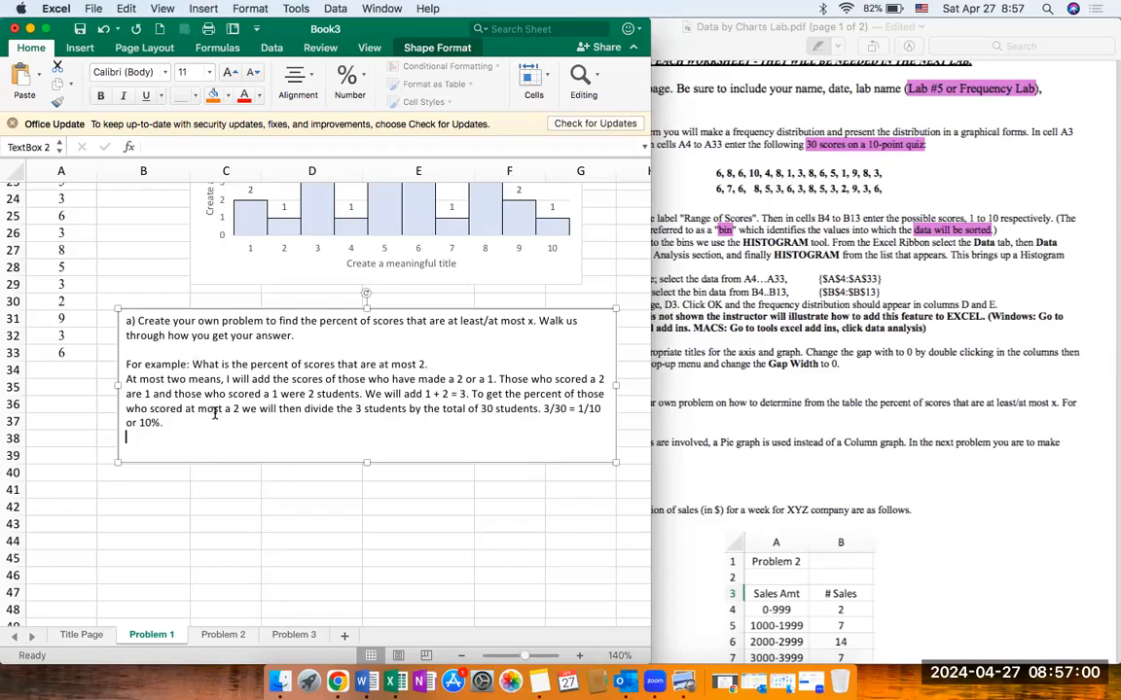
scroll(214, 413, up, 8)
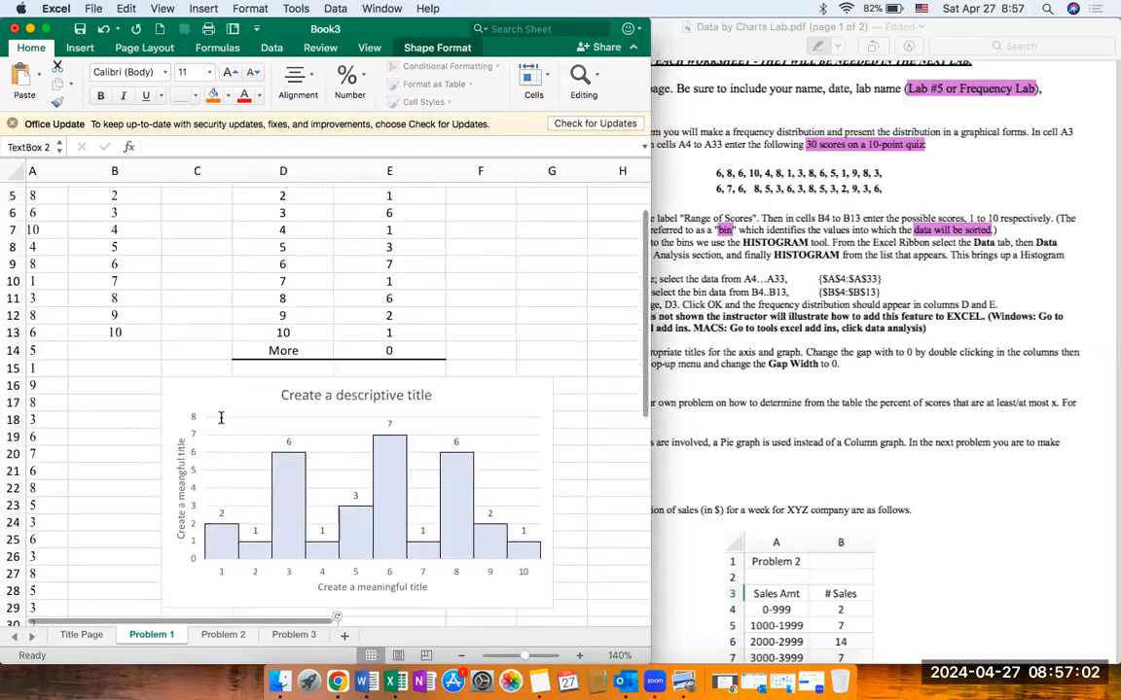
Step: Read the lab's Problem 2 instructions and enter the heading "Problem 2" in cell A1 of the Problem 2 sheet
click(228, 635)
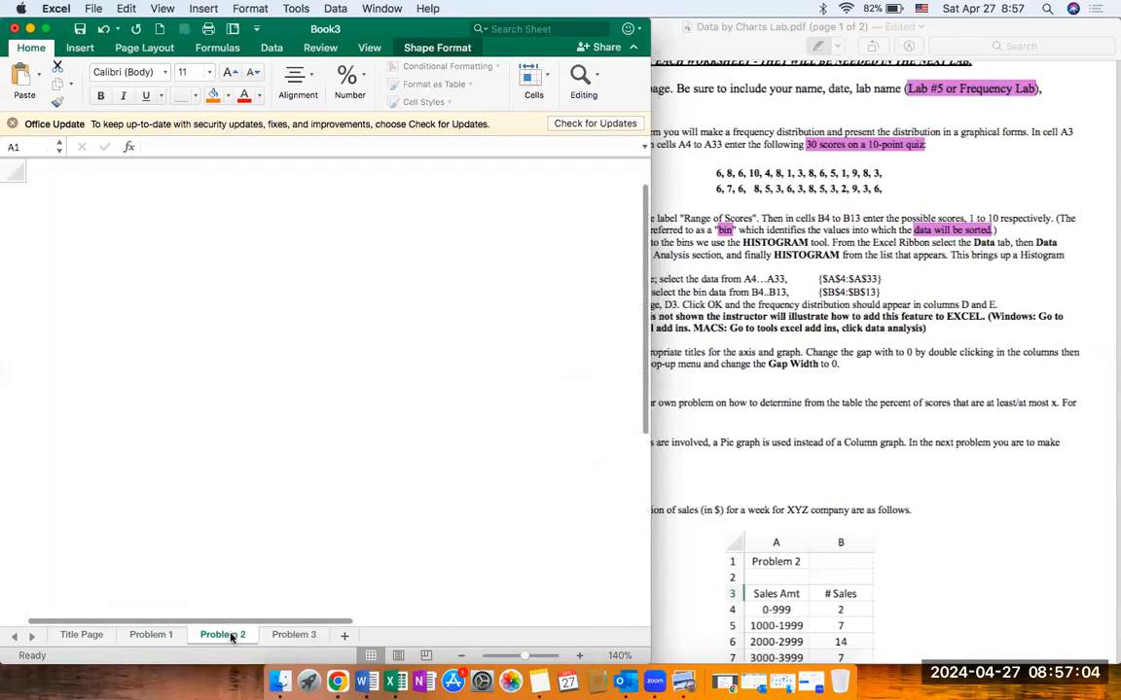
click(763, 462)
scroll(763, 458, down, 6)
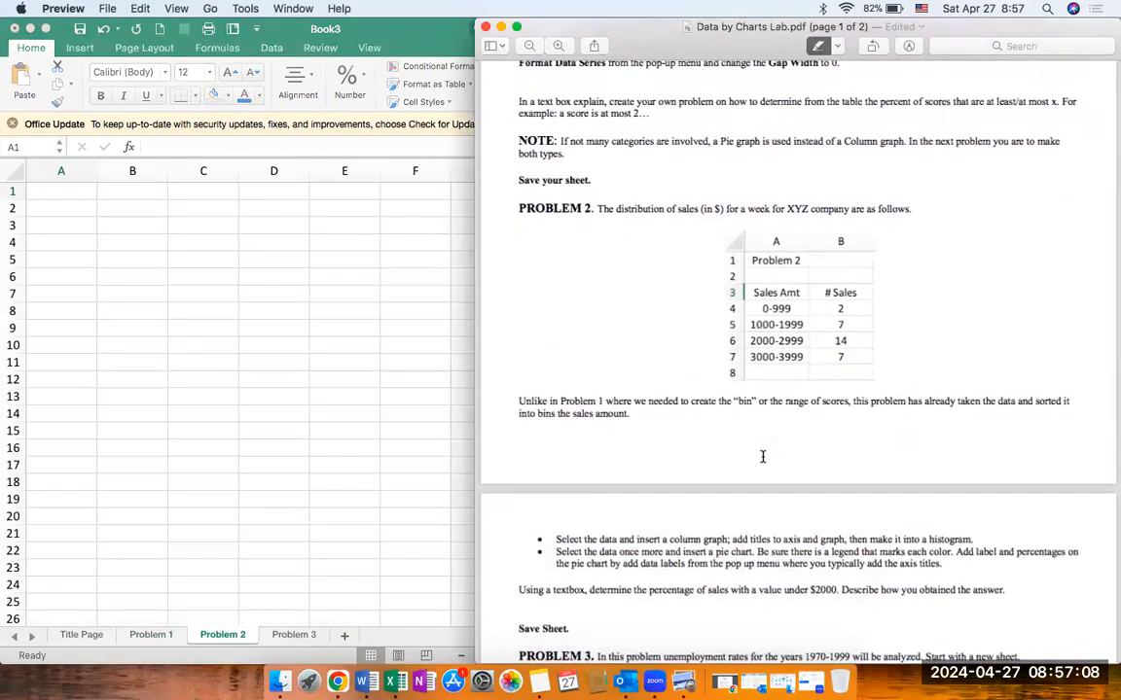
scroll(763, 456, up, 2)
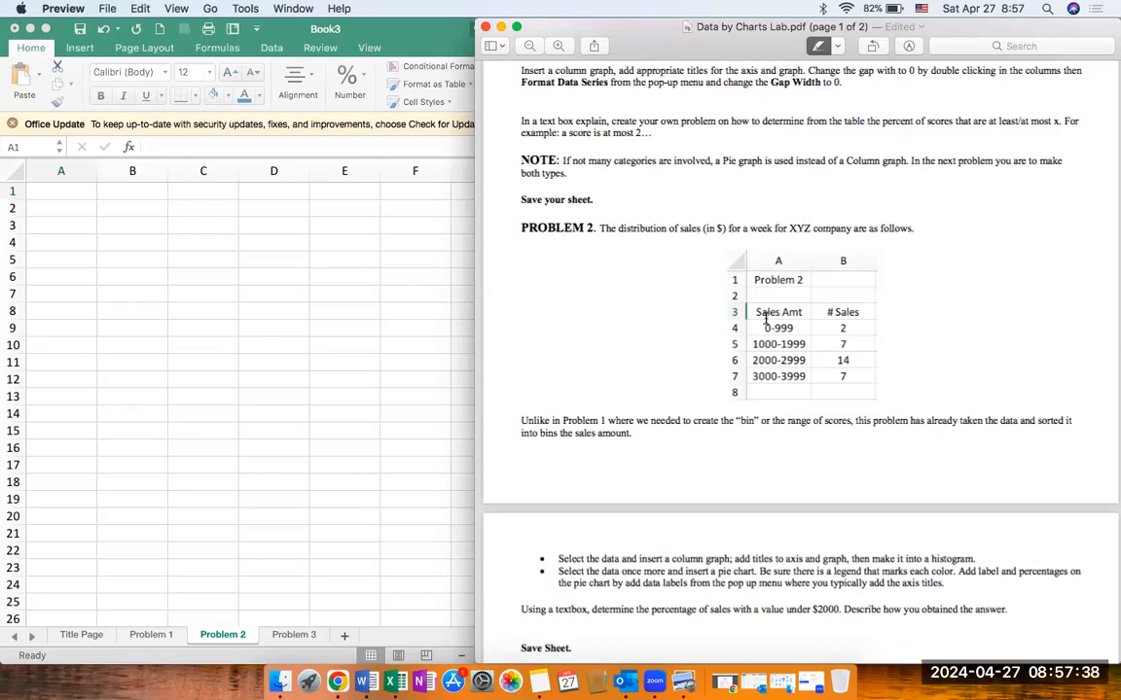
click(76, 199)
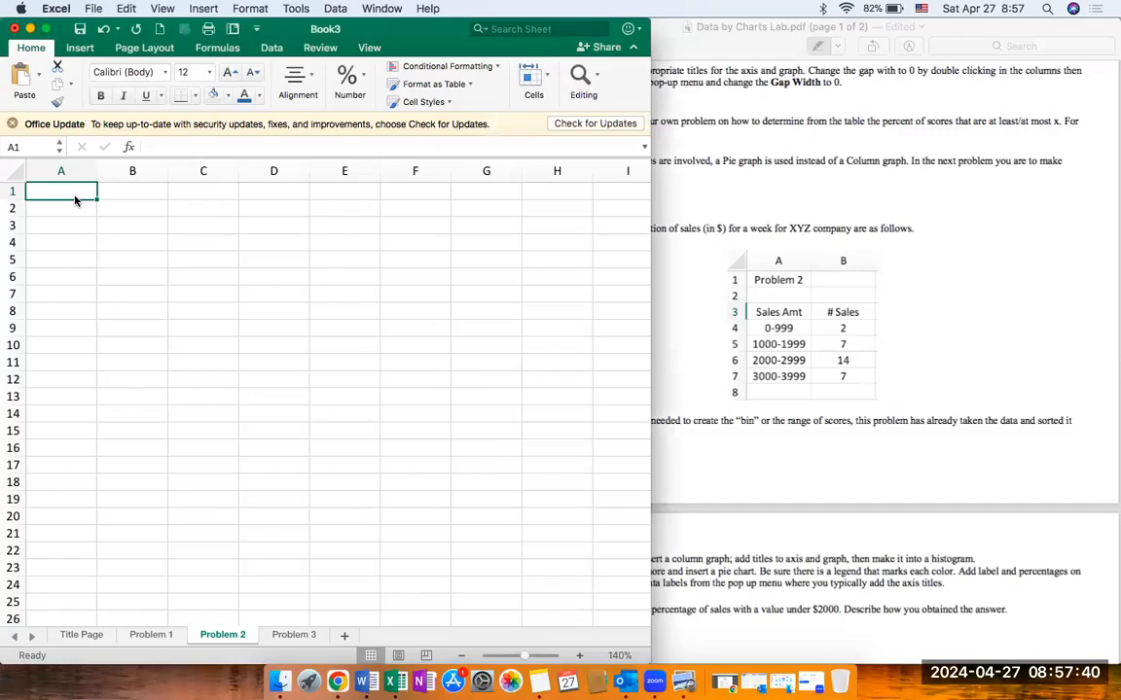
text(Problem 2)
key(Return)
key(Return)
Step: Enter the column heading "Sales Amt" in cell A3 of the Problem 2 sheet
text(Sales)
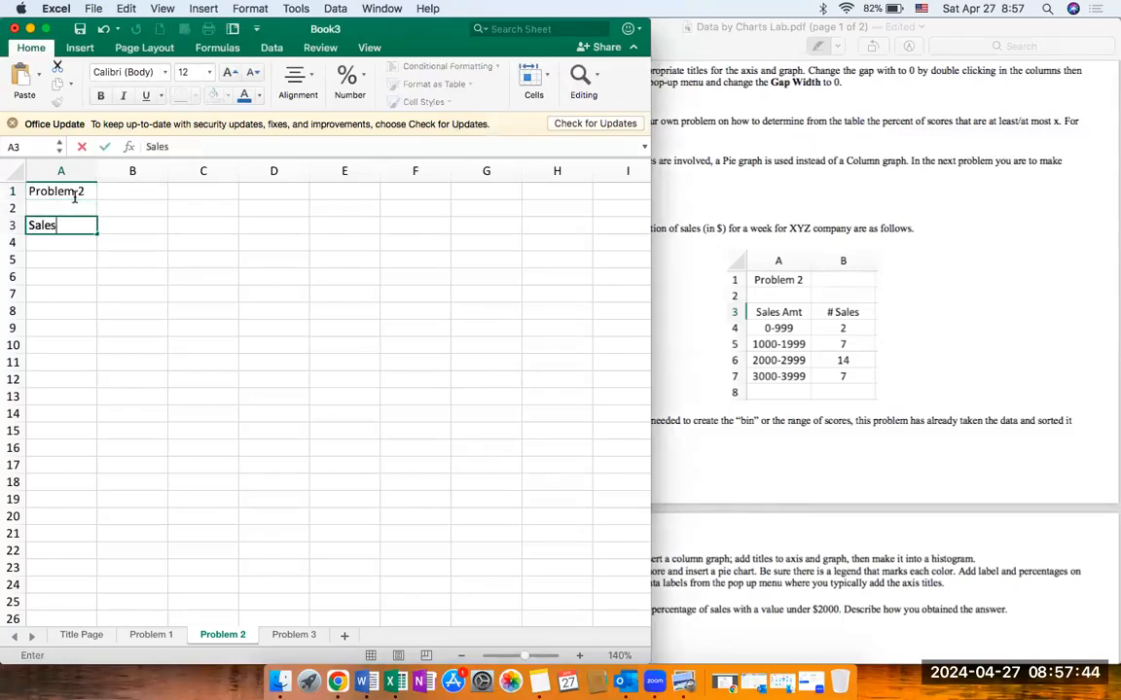
text( Amount)
key(BackSpace)
key(BackSpace)
key(BackSpace)
key(BackSpace)
text(t)
key(Return)
Step: Enter the sales ranges 0-999, 1000 - 1999, 2000 - 2999 and 3000 - 3999 in cells A4 to A7
text(0-999)
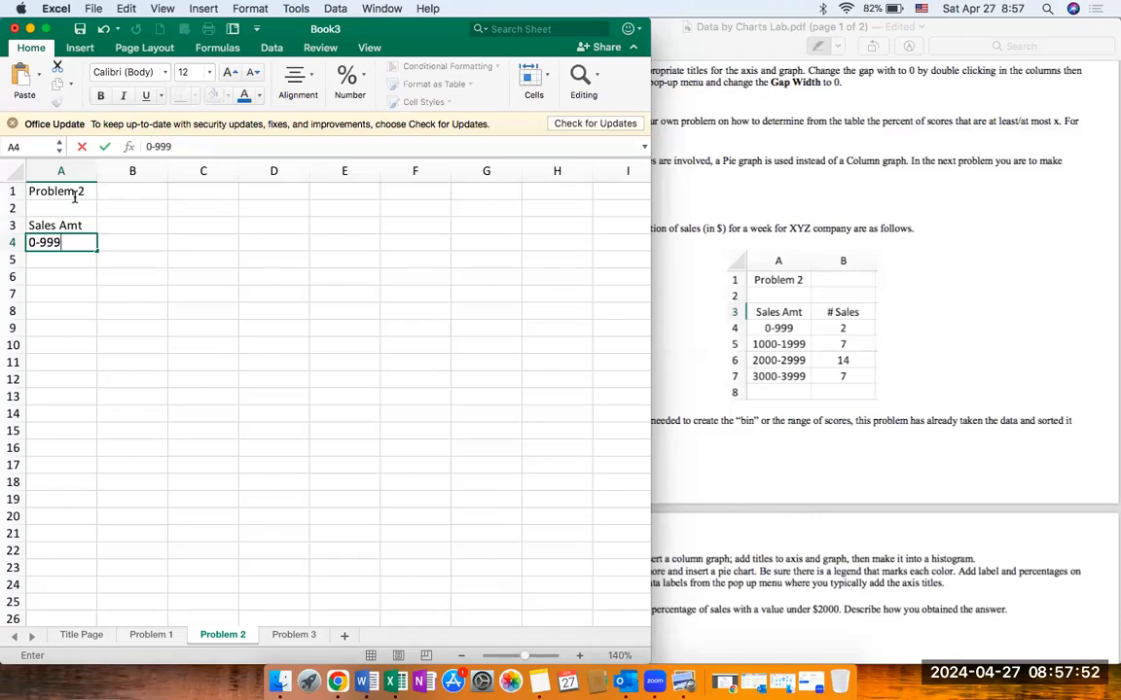
key(Return)
text(1000)
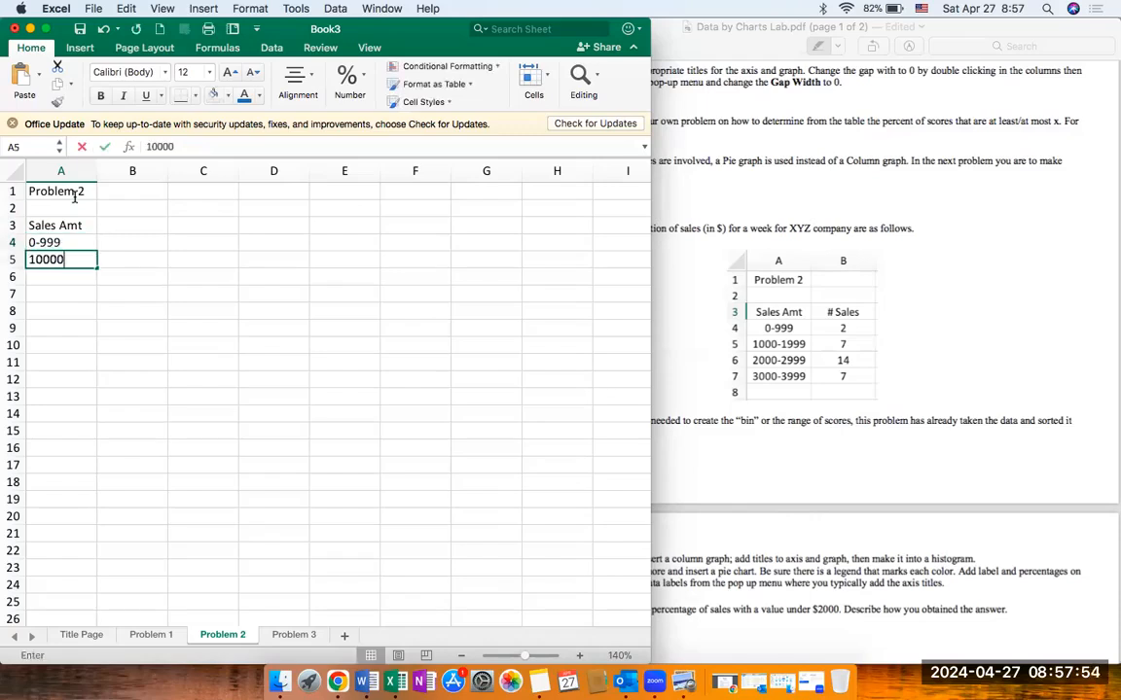
text( - 1999)
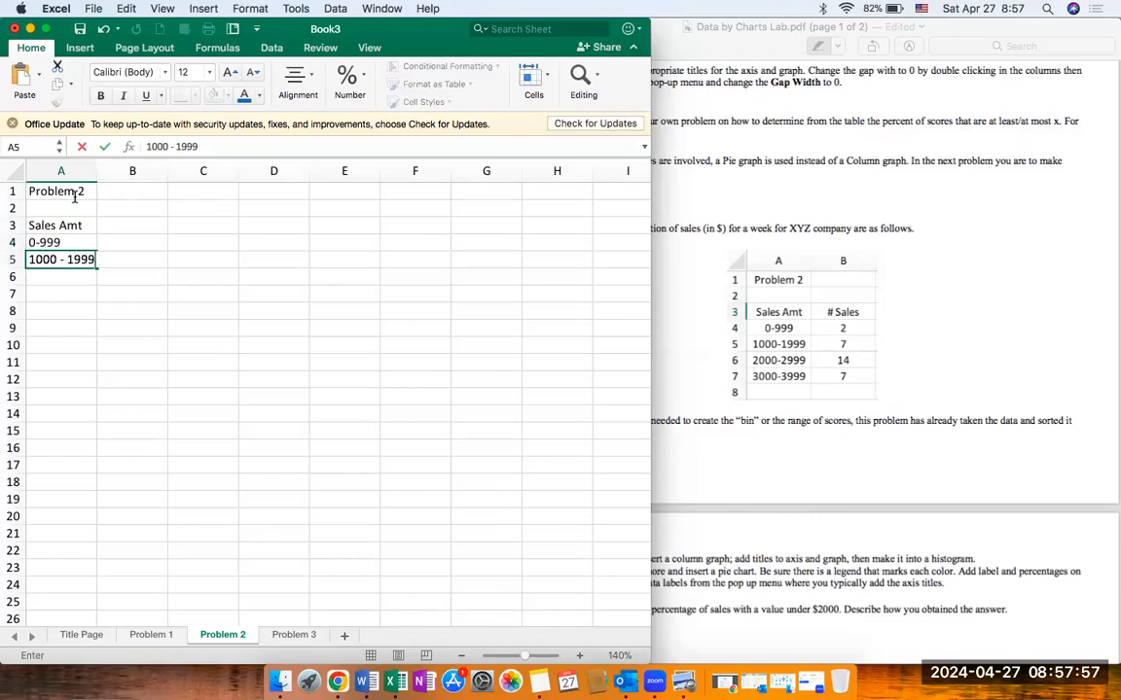
key(Return)
text(2000)
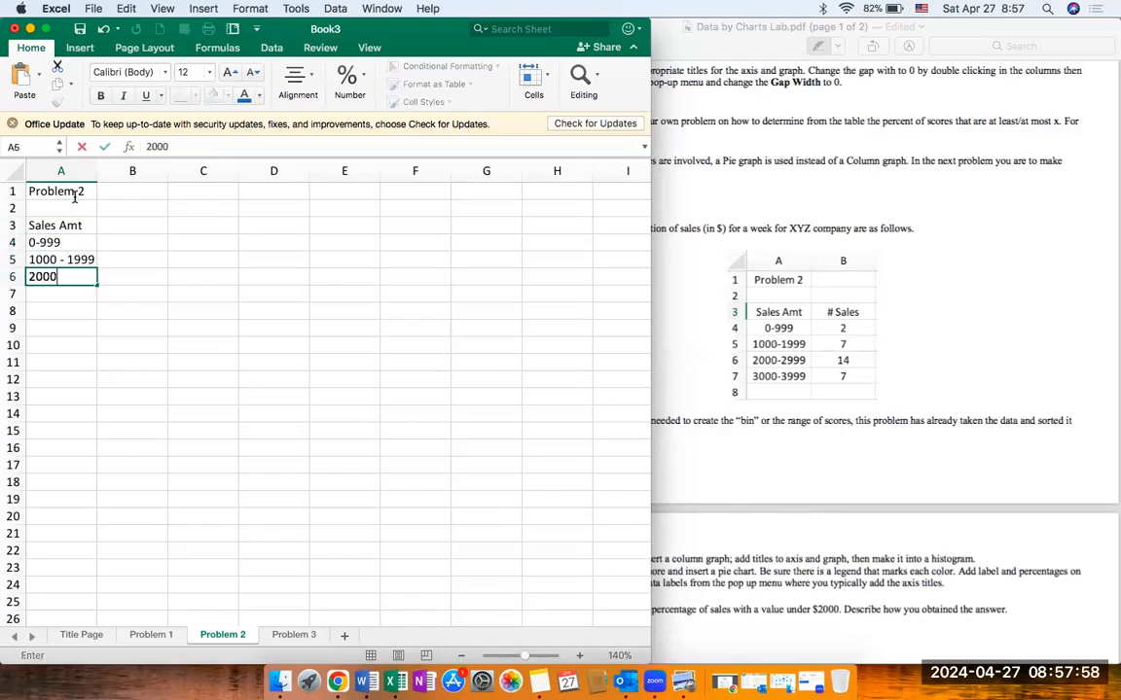
text( - 2999)
key(Return)
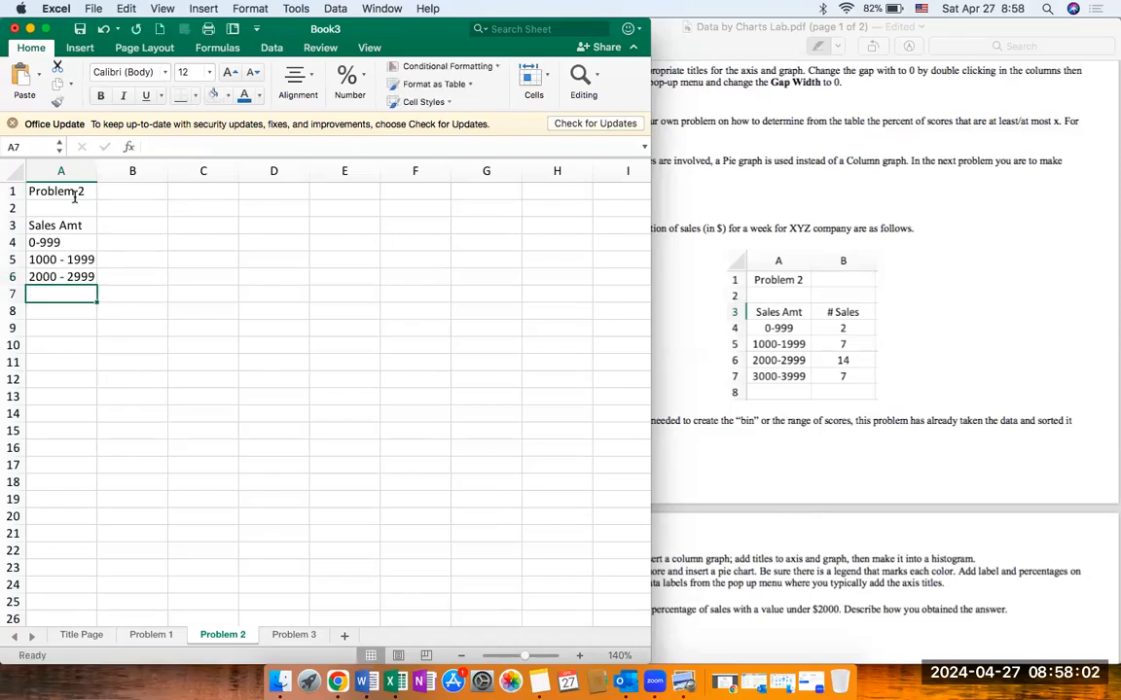
text(3000 - 3999)
Step: Add spaces around the hyphen in cell A4 so the range reads "0 - 999"
key(Up)
key(Up)
key(Up)
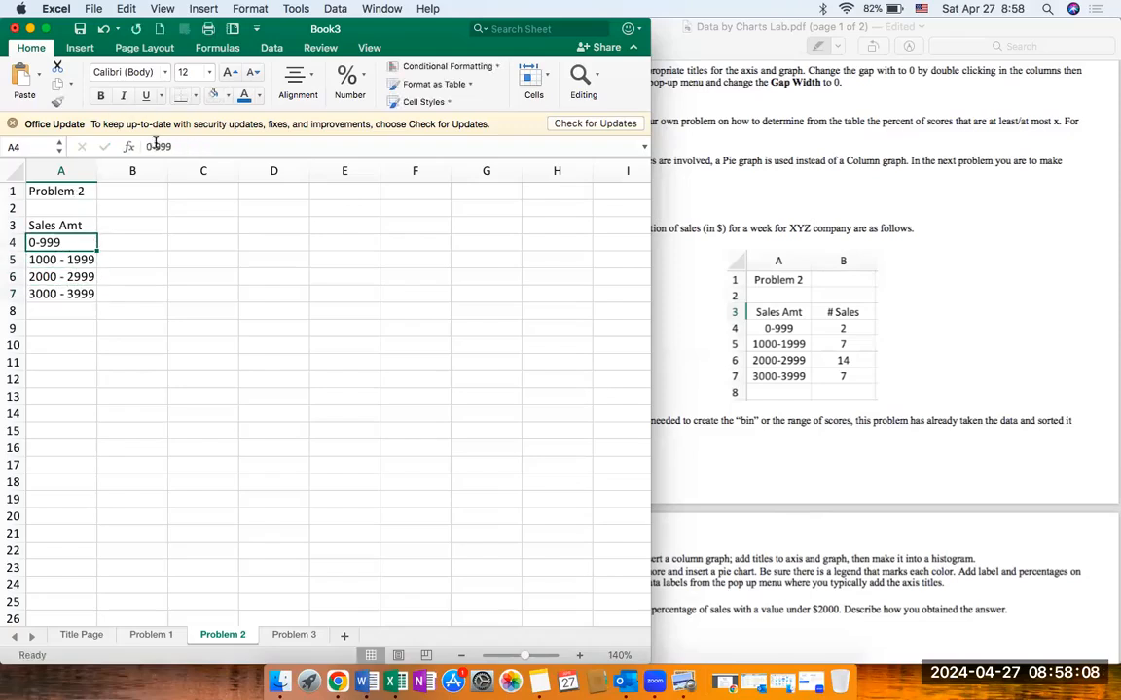
click(156, 143)
key(BackSpace)
text(-)
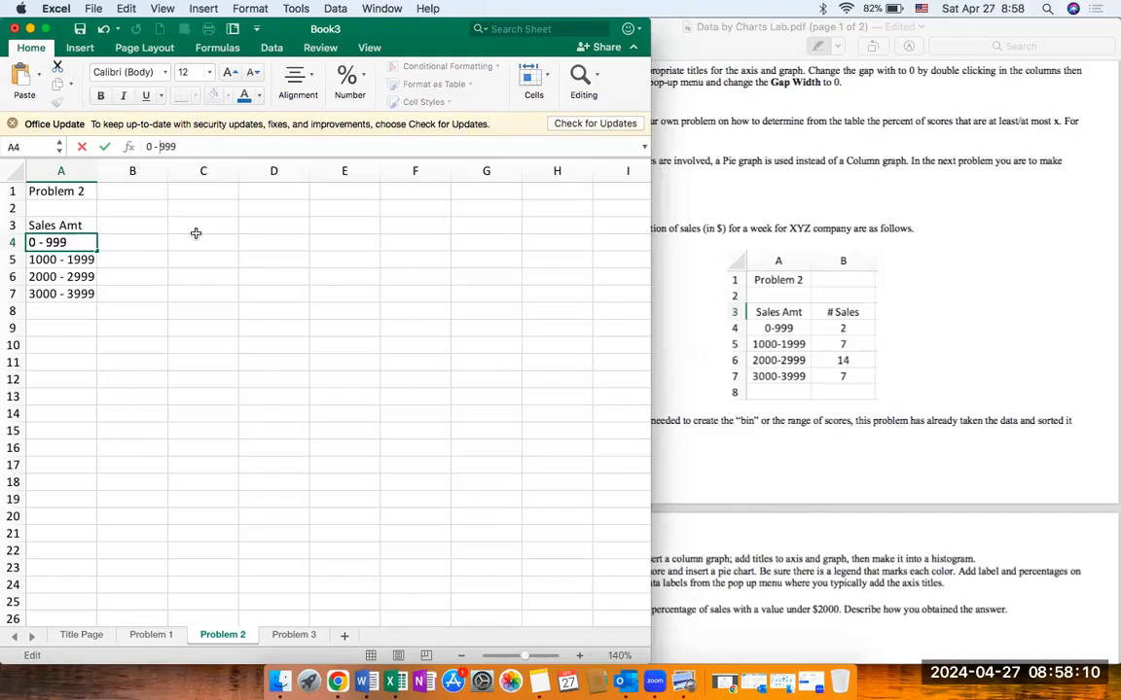
click(176, 240)
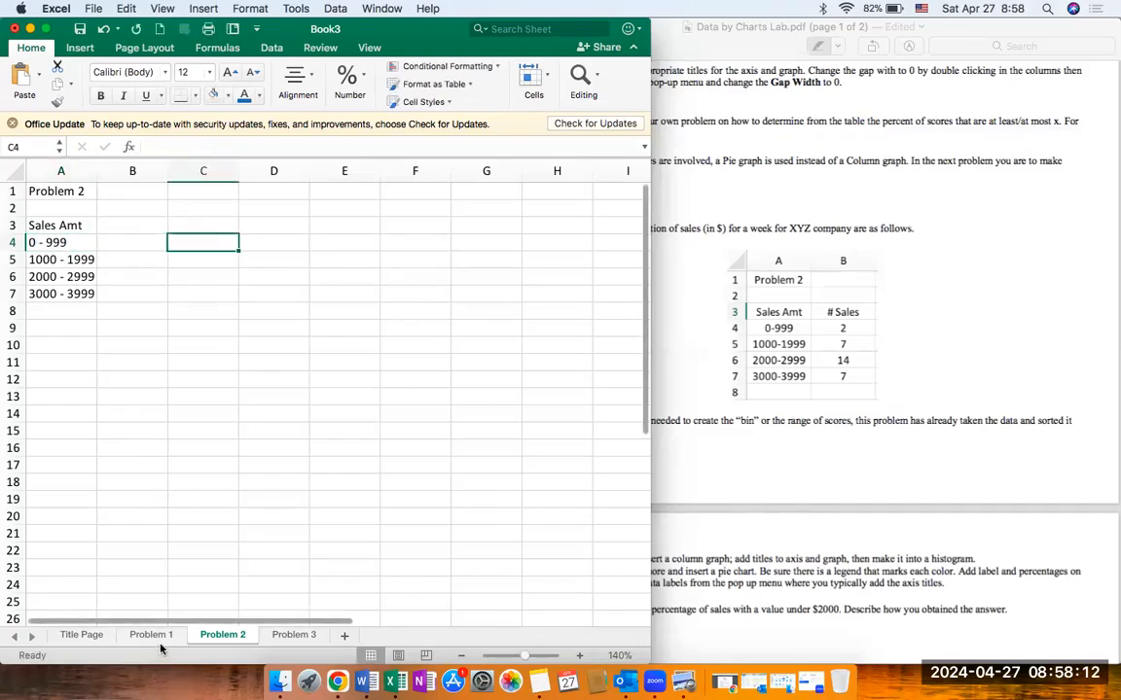
Step: Check the Problem 1 sheet's layout, then enter the heading "# Sales" in cell B3 of the Problem 2 sheet
click(158, 638)
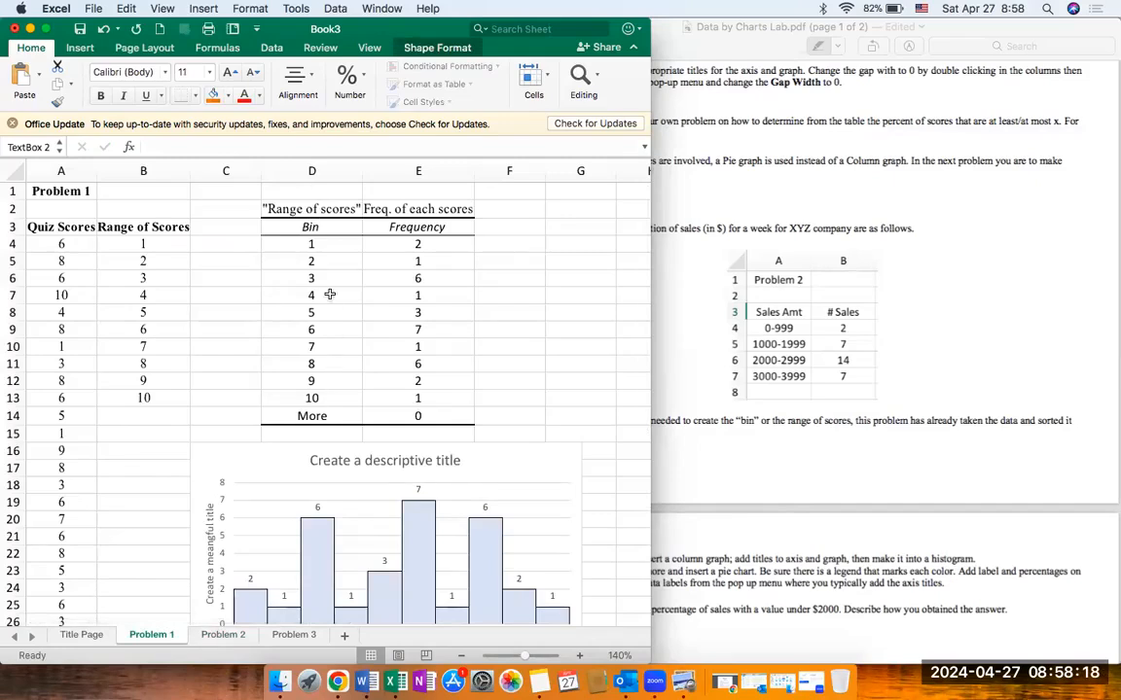
click(247, 635)
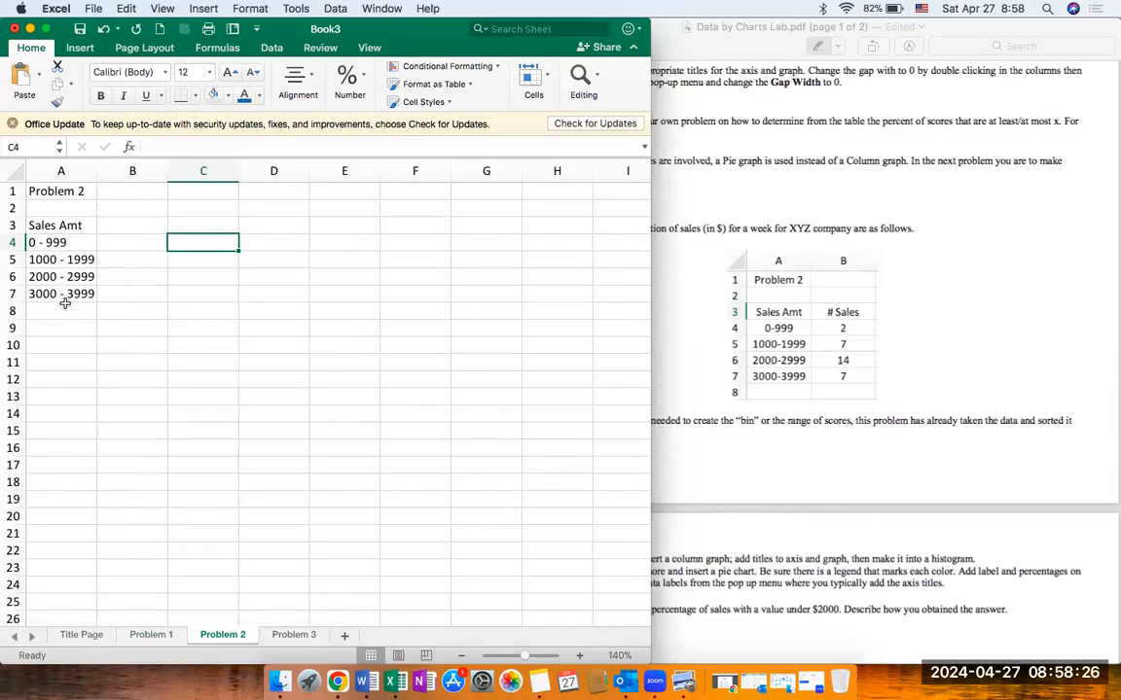
click(125, 223)
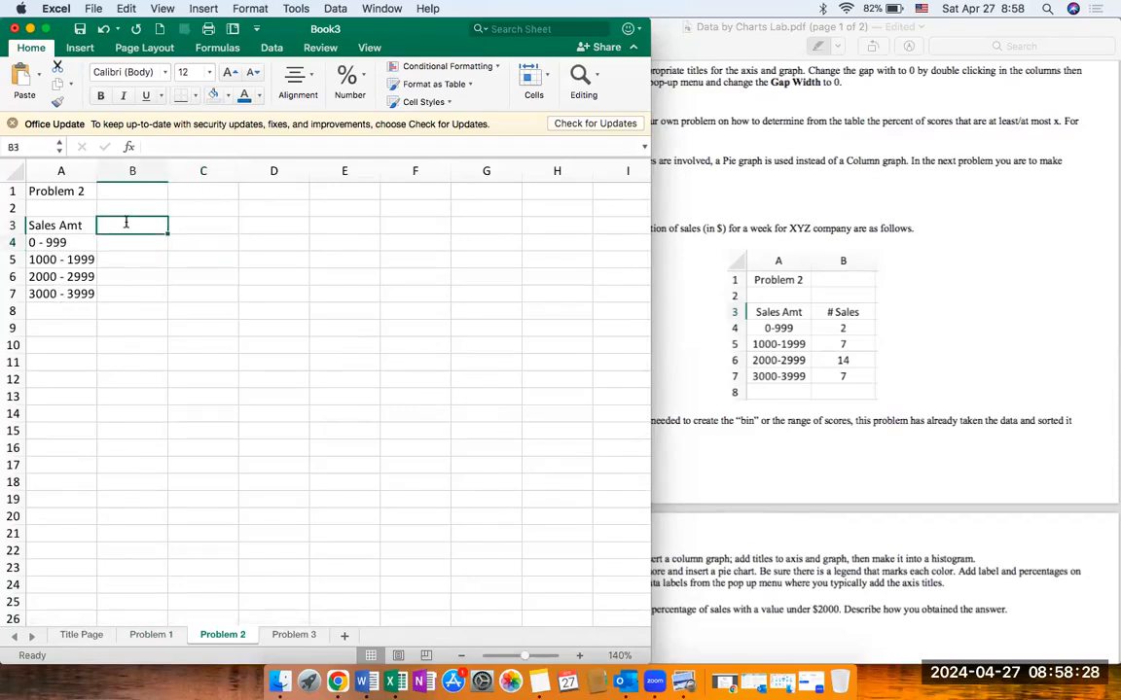
text(#)
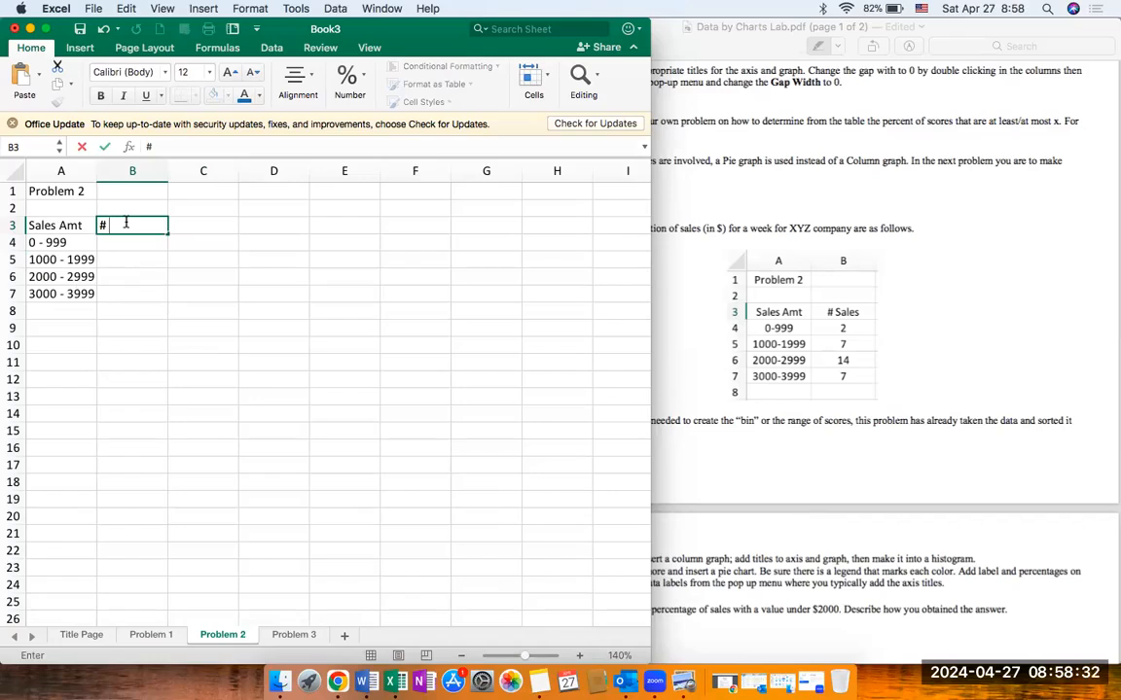
text( Sales)
key(Return)
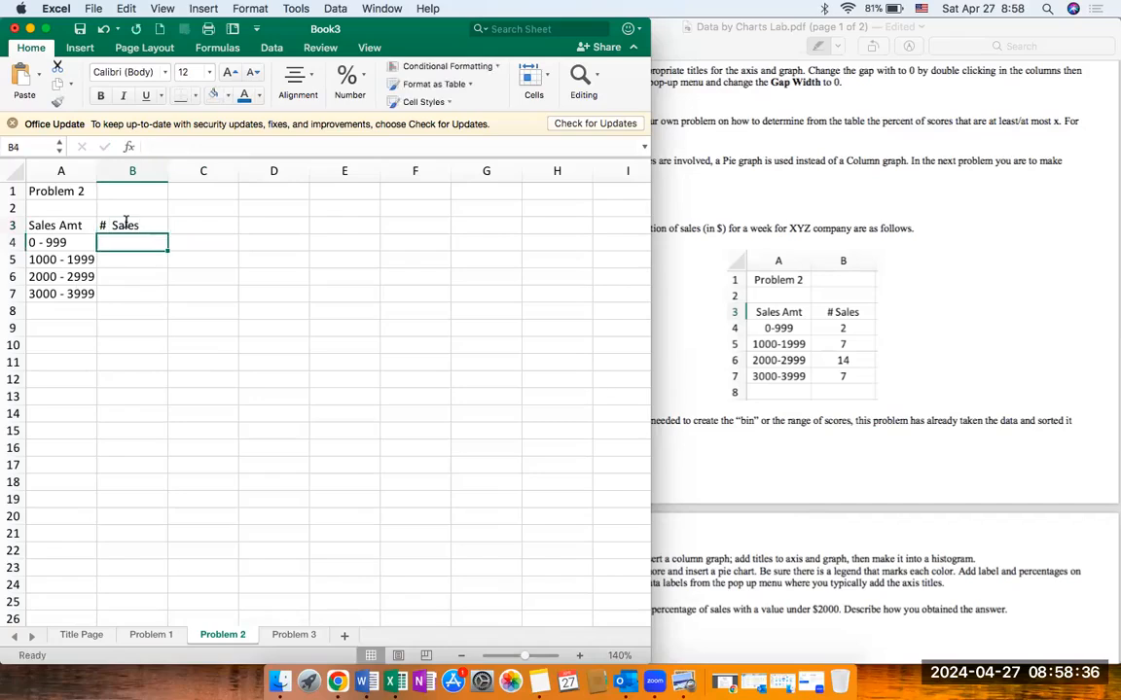
Step: Enter the sales counts 2, 7, 14 and 7 in cells B4 to B7
text(2)
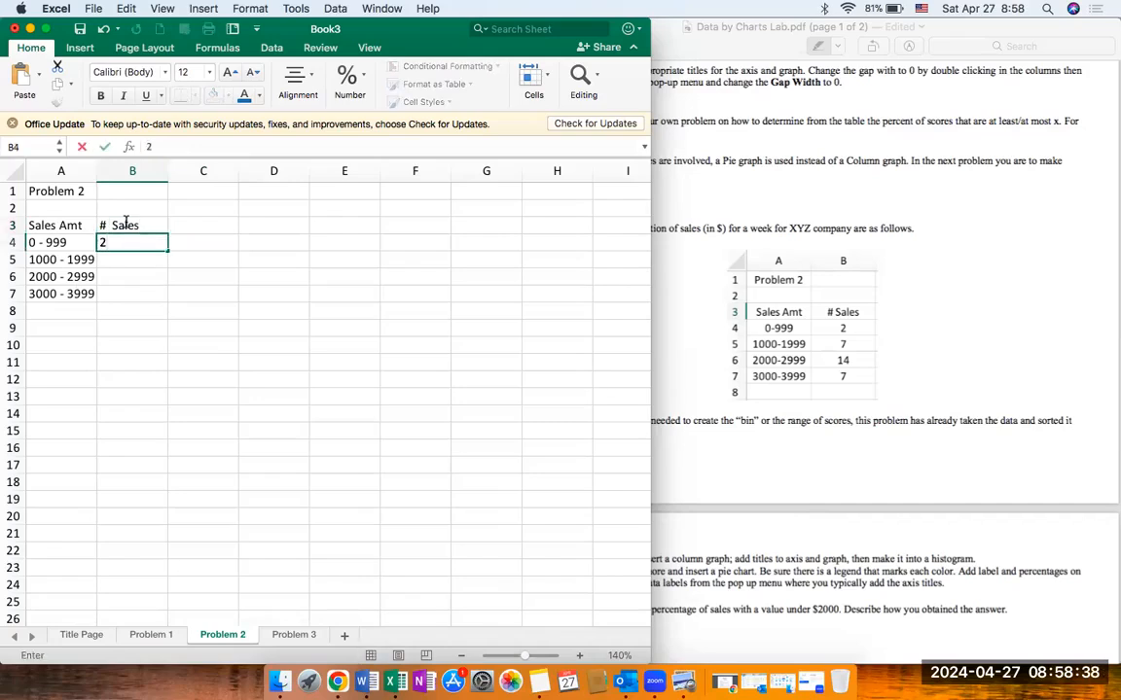
key(Return)
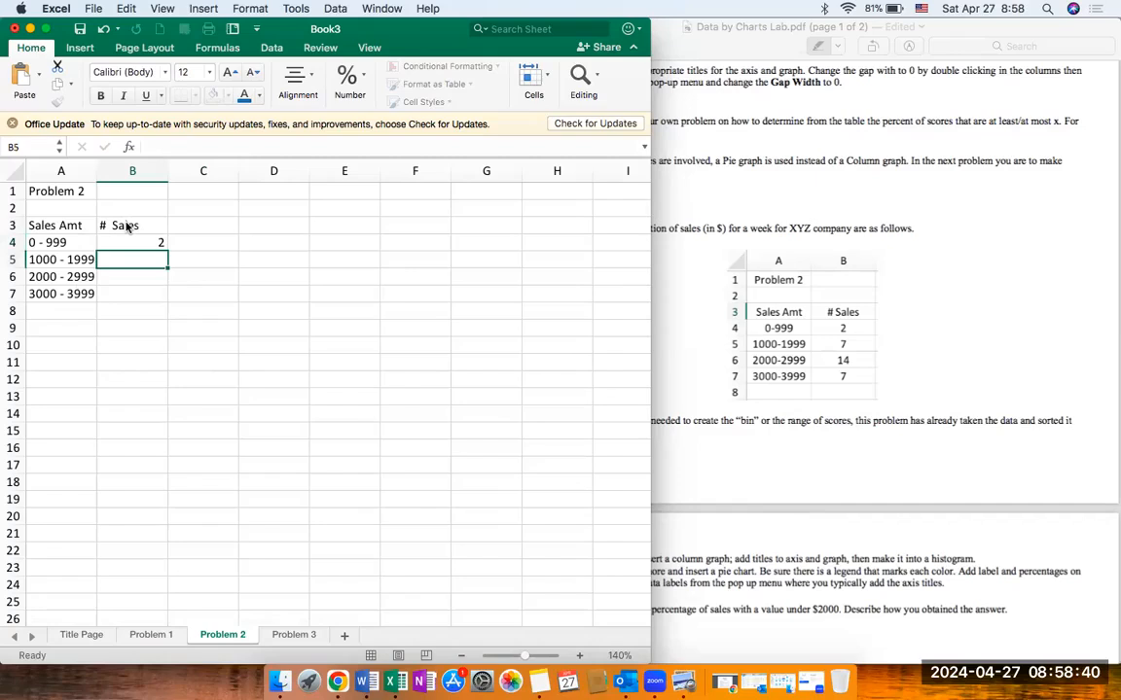
text(7)
key(Return)
text(14)
key(Return)
text(7)
key(Return)
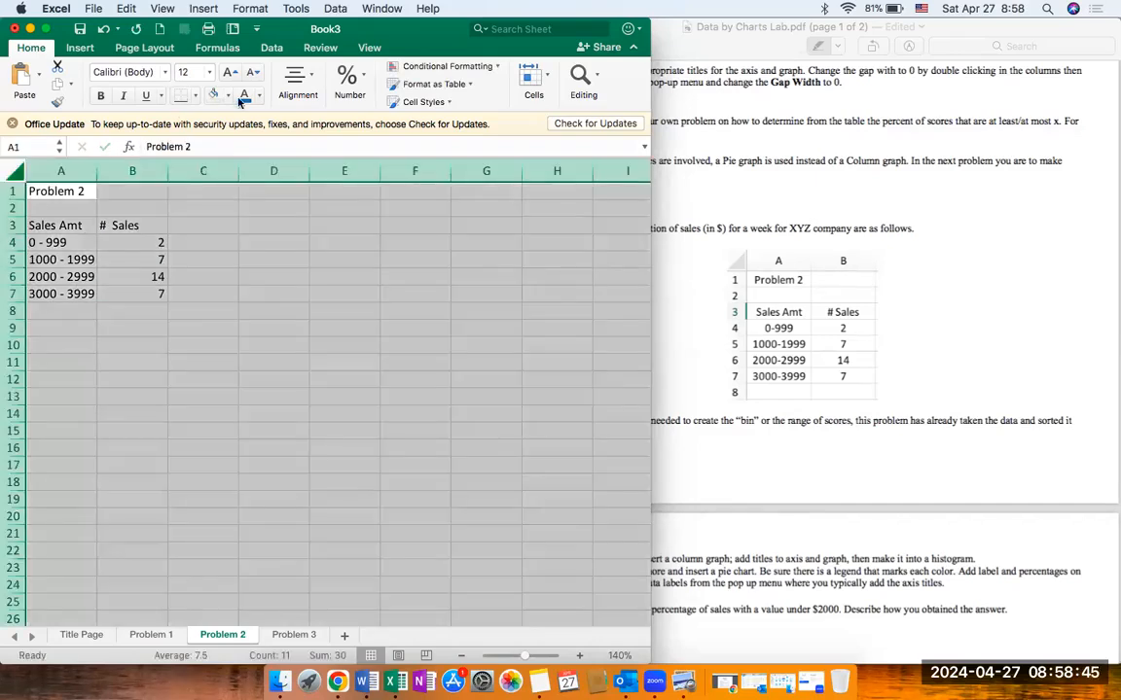
Step: Center the contents of the whole Problem 2 sheet and set its font to Times New Roman
click(13, 169)
click(296, 76)
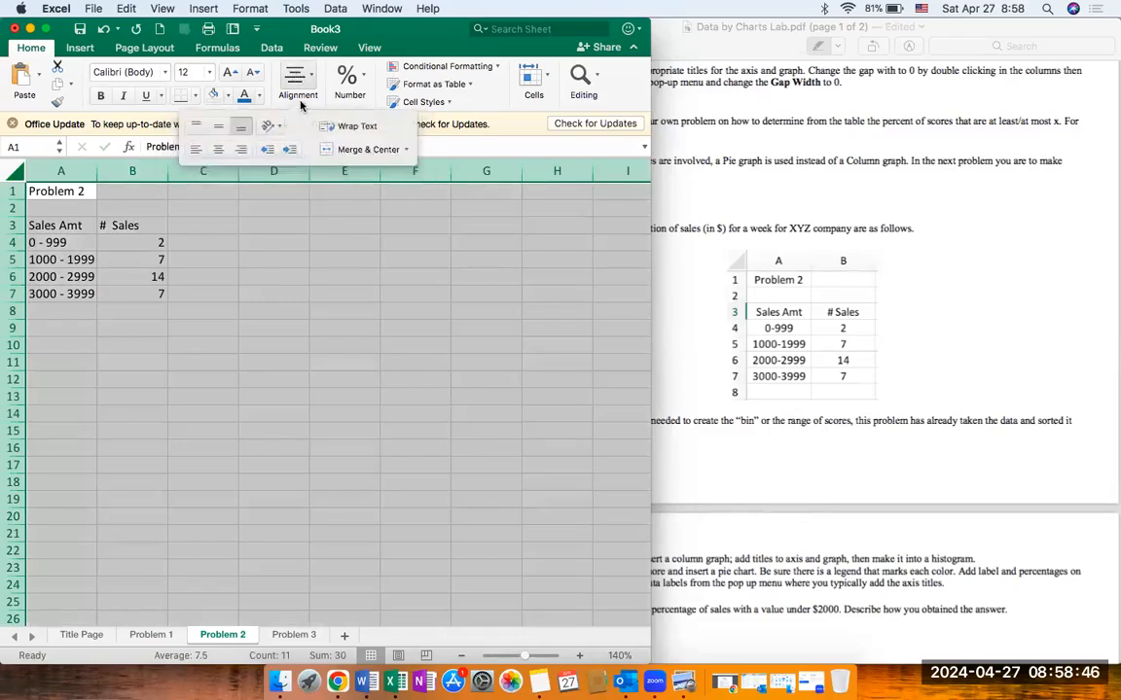
click(218, 149)
click(126, 71)
text(Times)
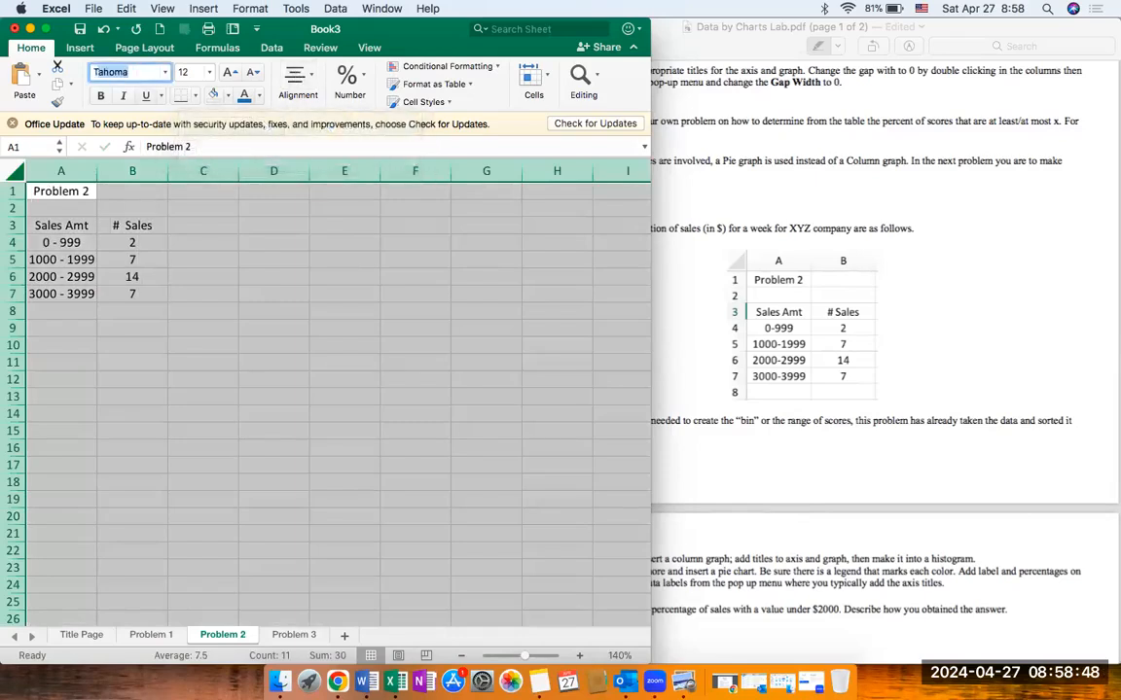
key(Return)
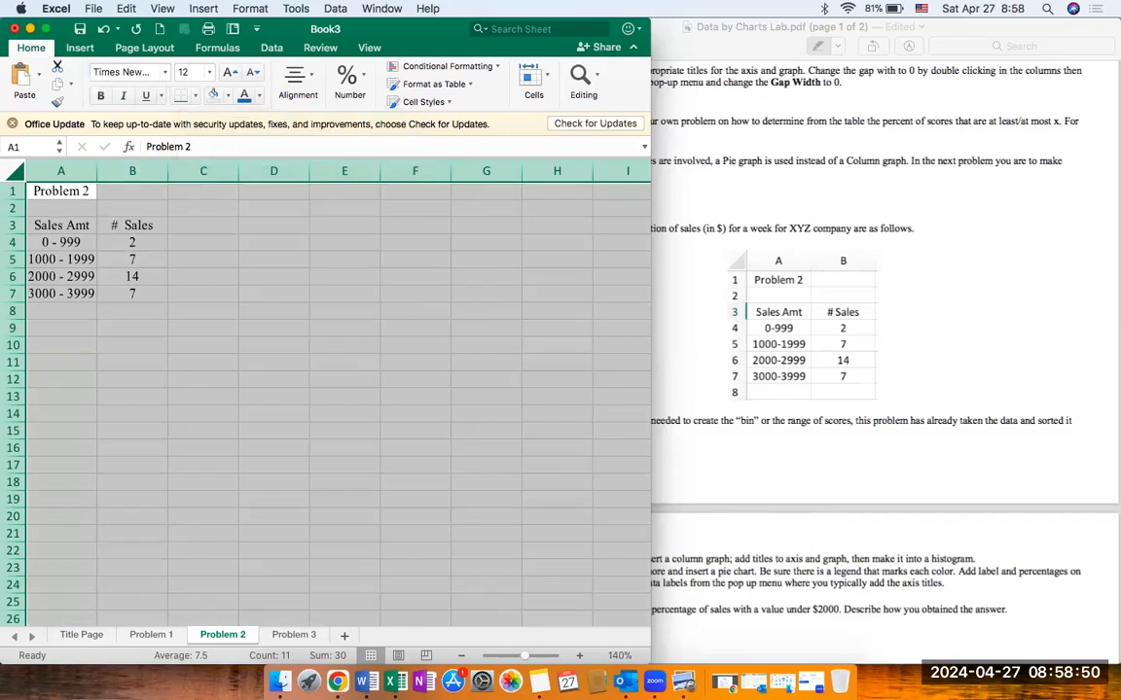
Step: Make the column headings in A3:B3 and the "Problem 2" heading in A1 bold
click(78, 275)
drag(60, 225, 146, 225)
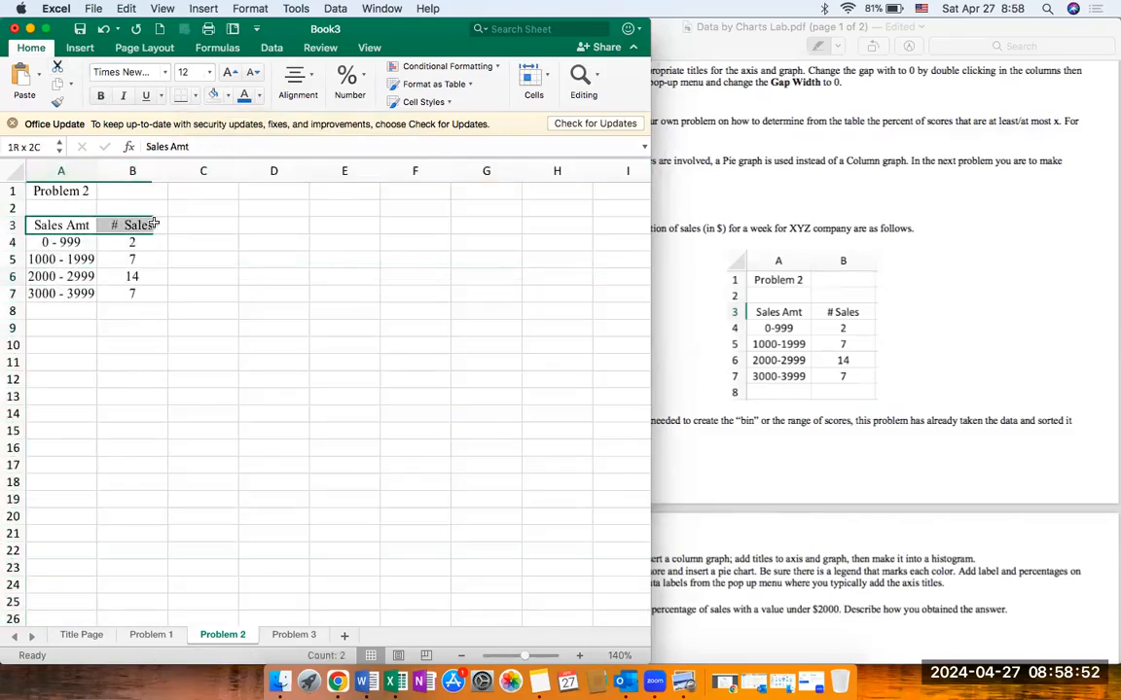
key(super+b)
click(75, 189)
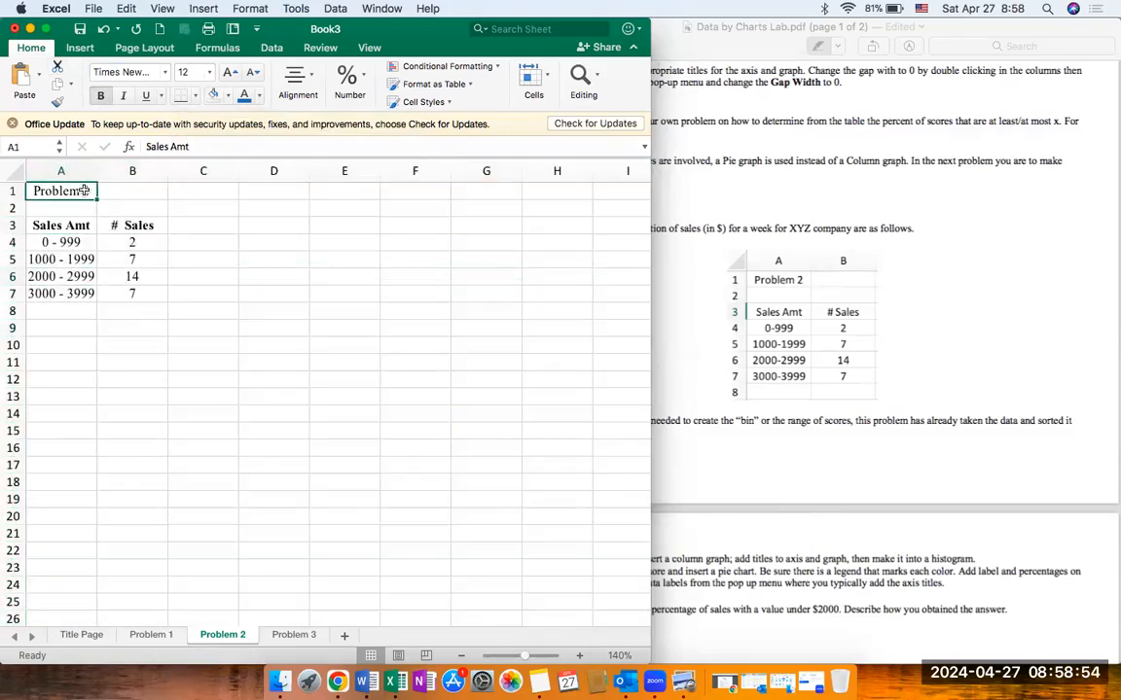
key(super+b)
click(74, 379)
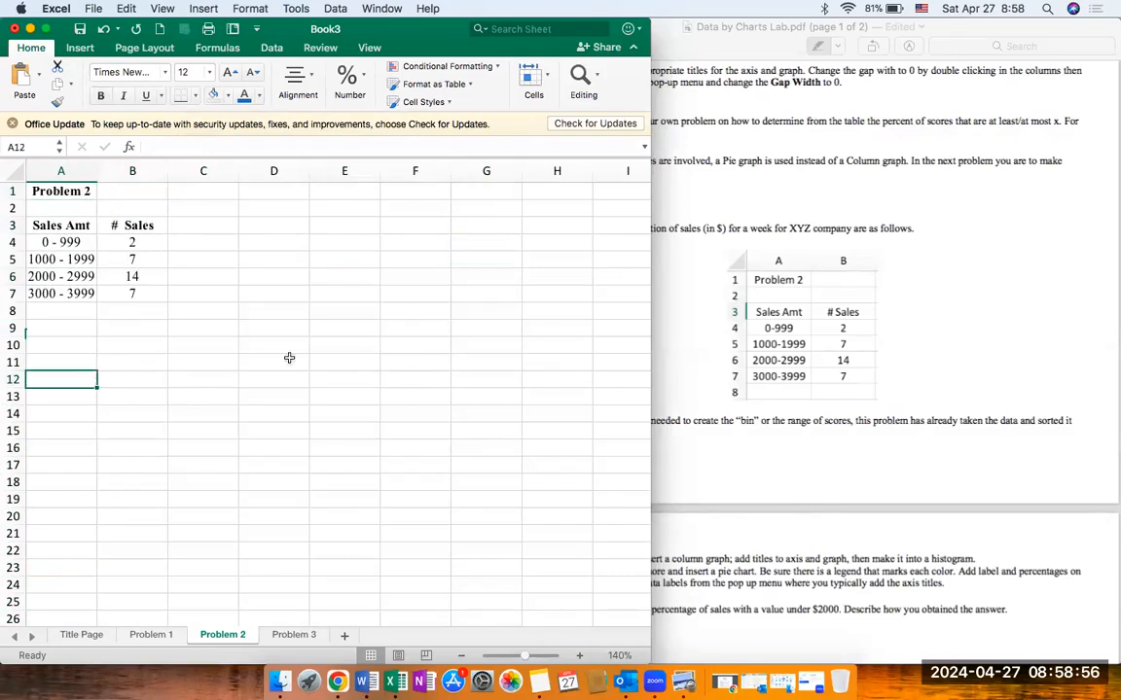
Step: Following the lab's Problem 2 instructions, insert a clustered column chart from A3:B7 and place it below the table
click(715, 378)
scroll(715, 378, down, 5)
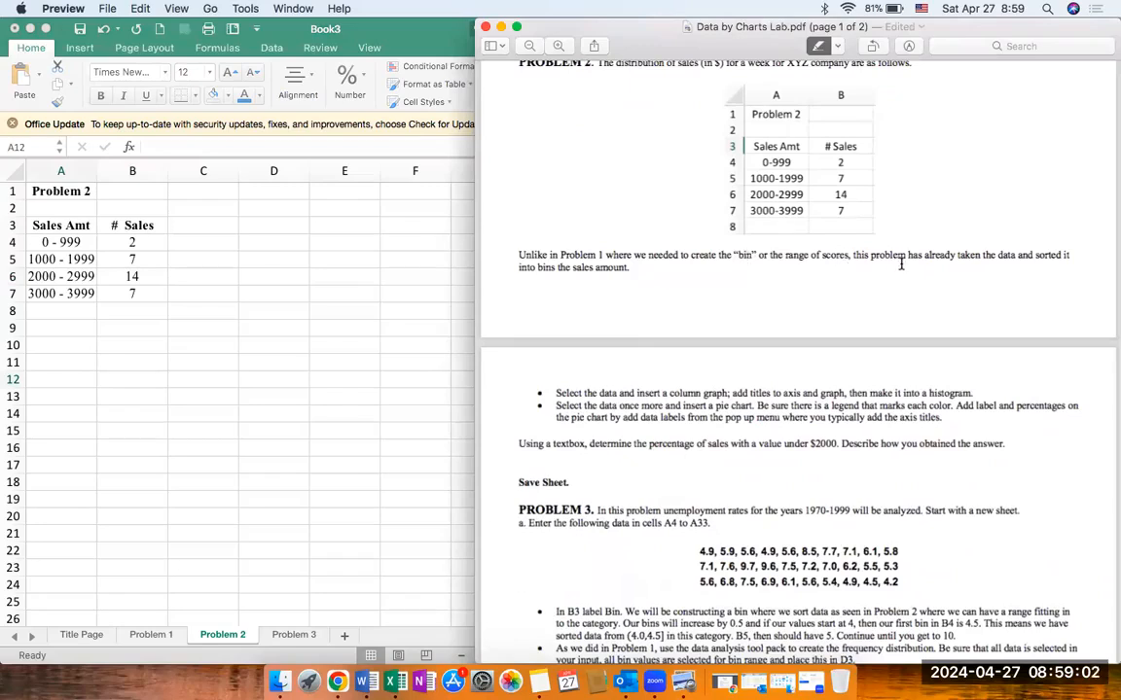
scroll(900, 263, down, 3)
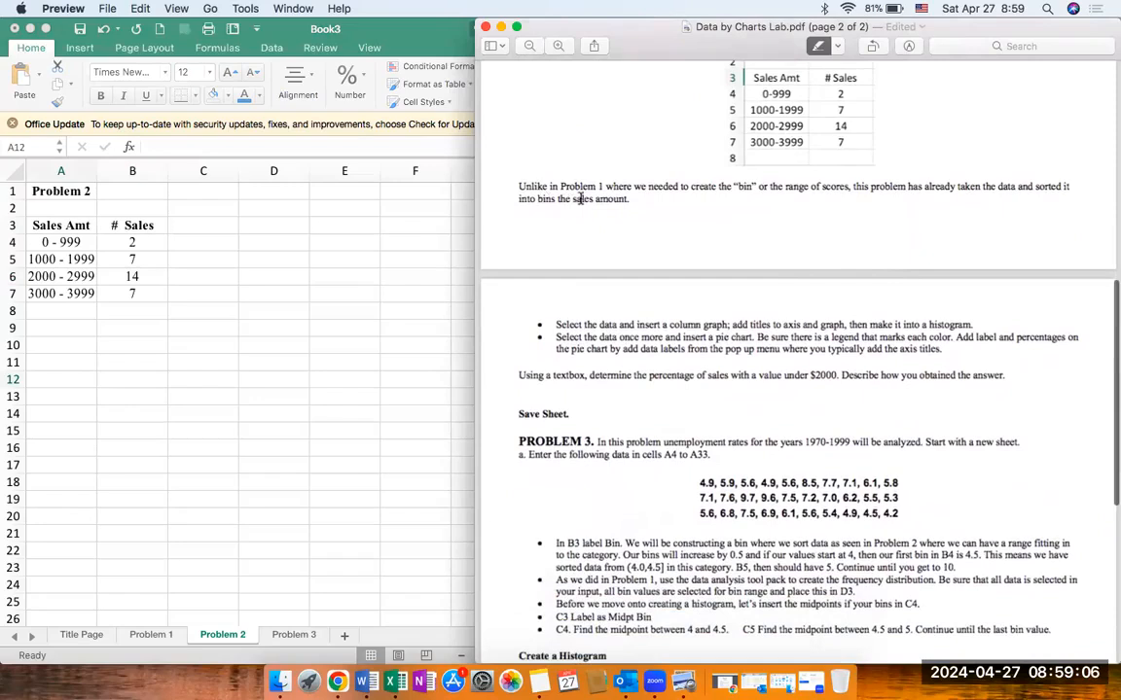
scroll(649, 331, down, 5)
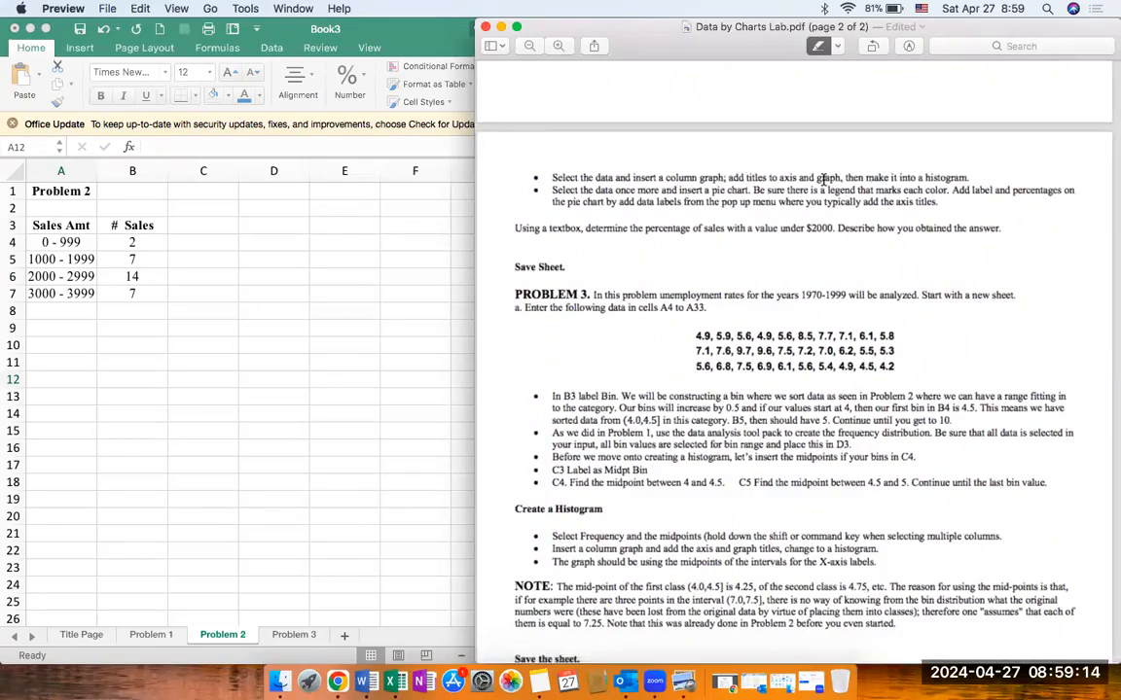
click(159, 233)
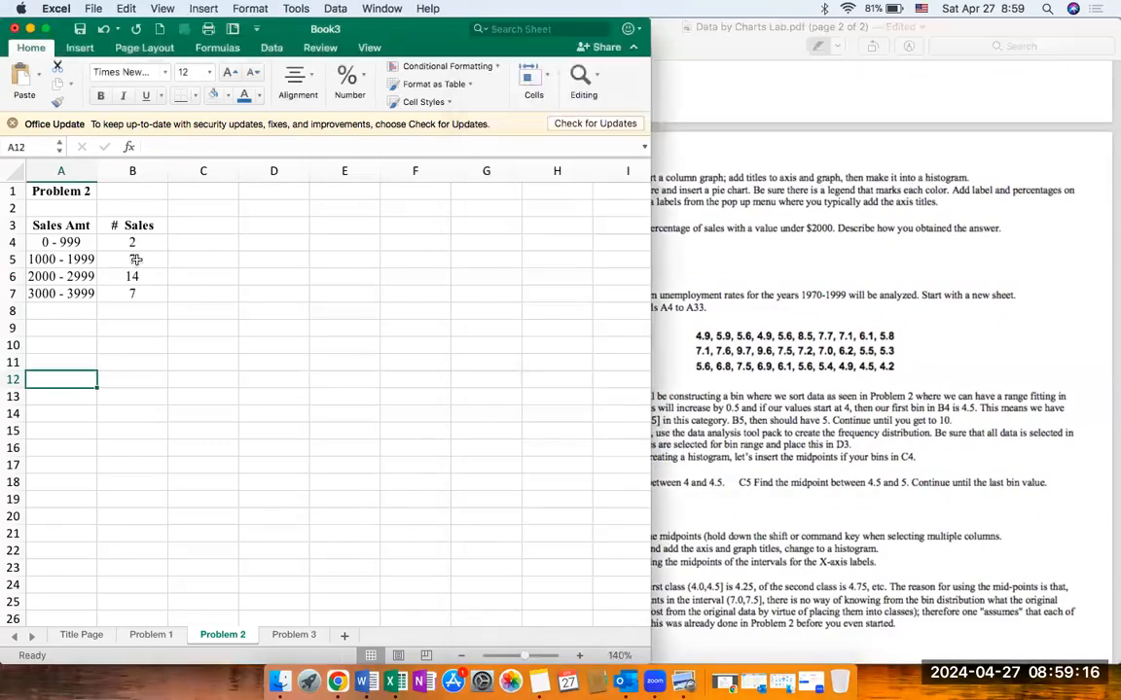
click(58, 225)
drag(59, 225, 127, 292)
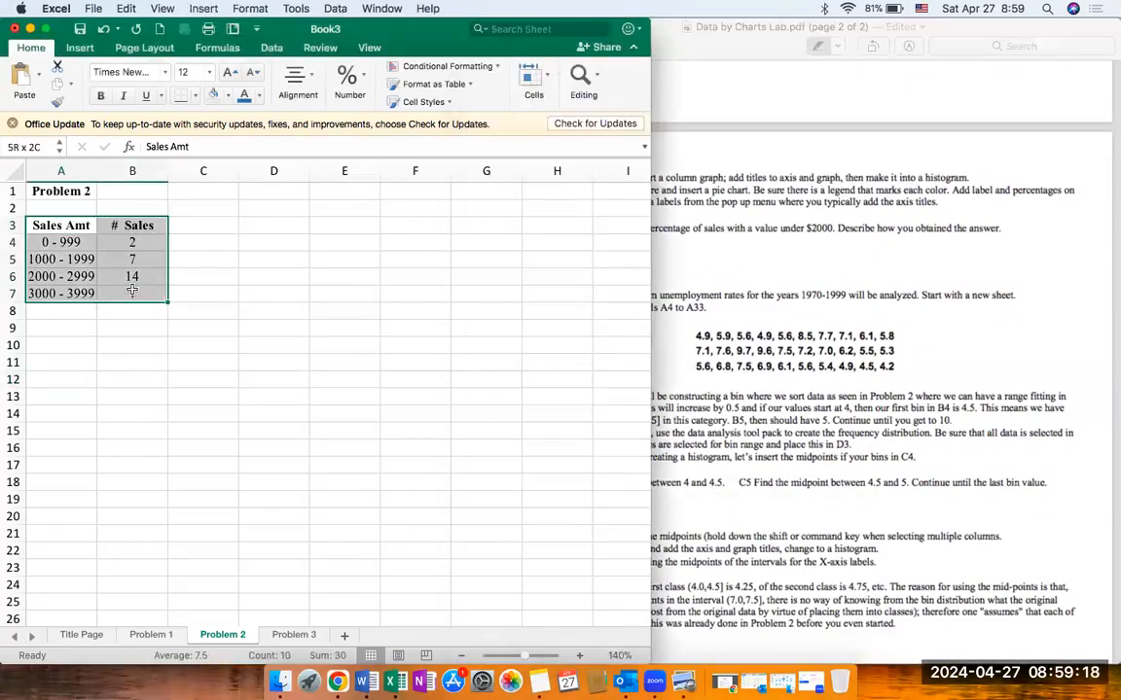
click(83, 50)
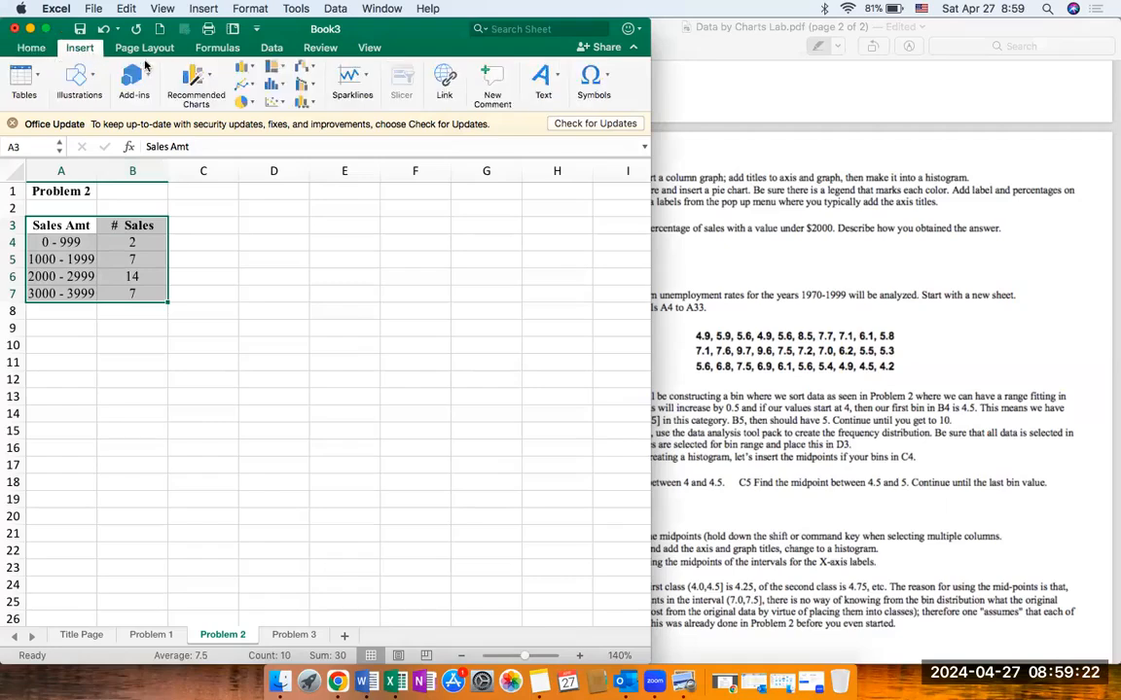
click(192, 88)
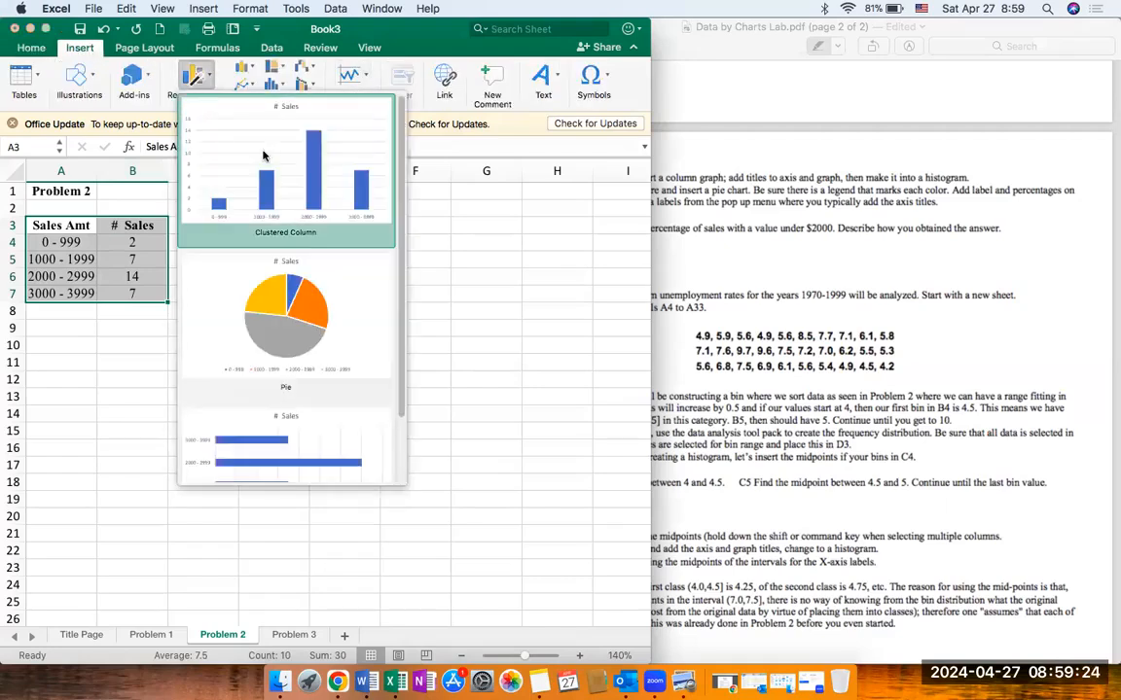
click(295, 188)
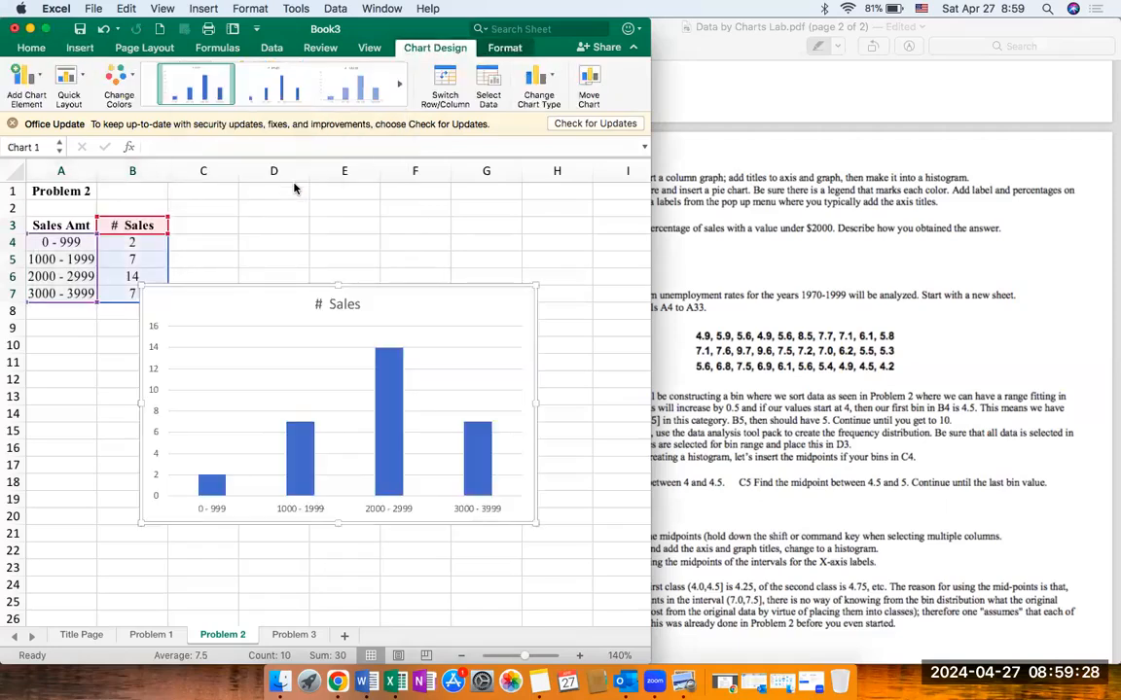
drag(396, 337, 352, 357)
scroll(428, 424, down, 1)
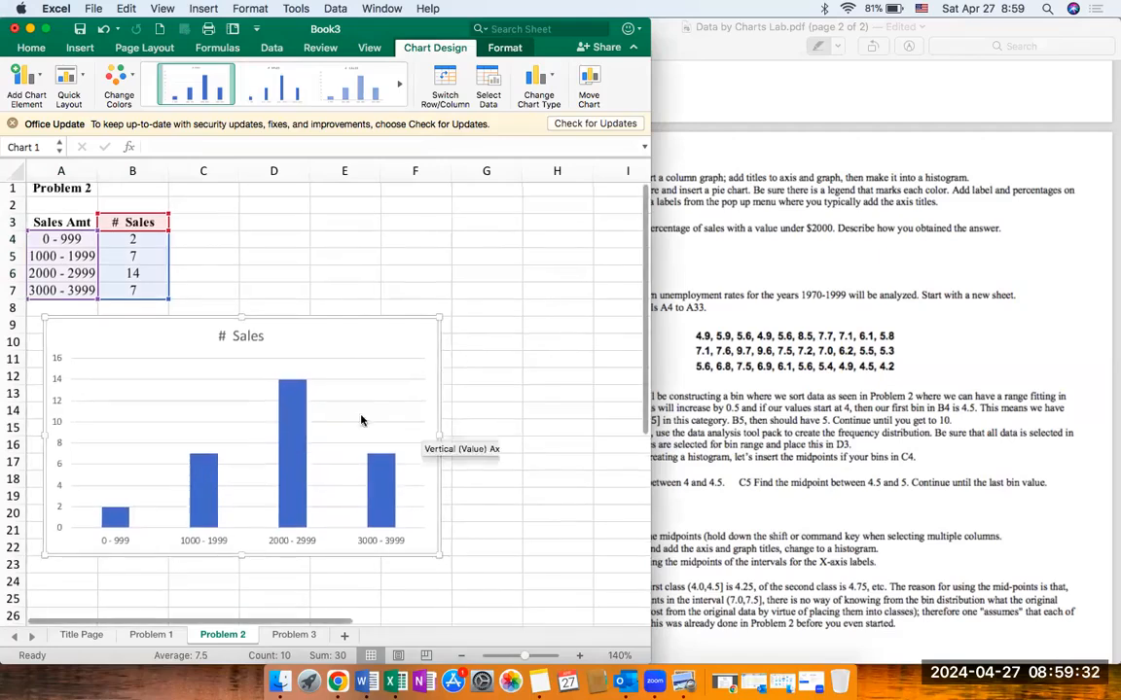
Step: Change the column chart's title to "Create a better title" and return to the sales table in the lab instructions
double_click(240, 337)
click(638, 169)
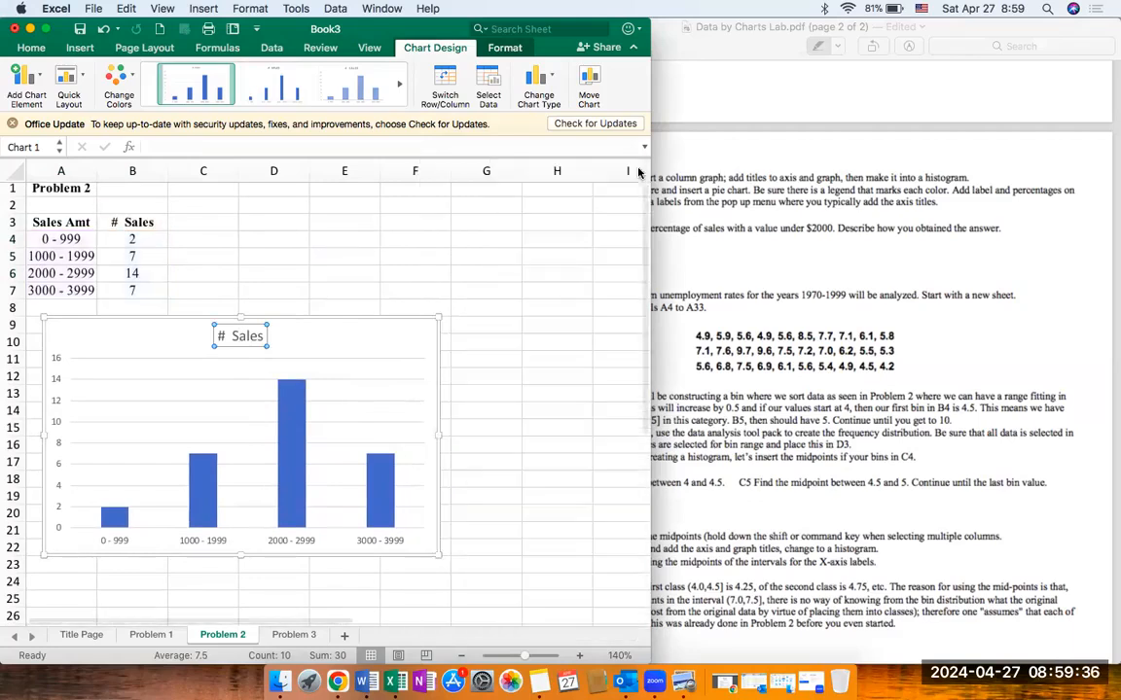
text(Create a better title)
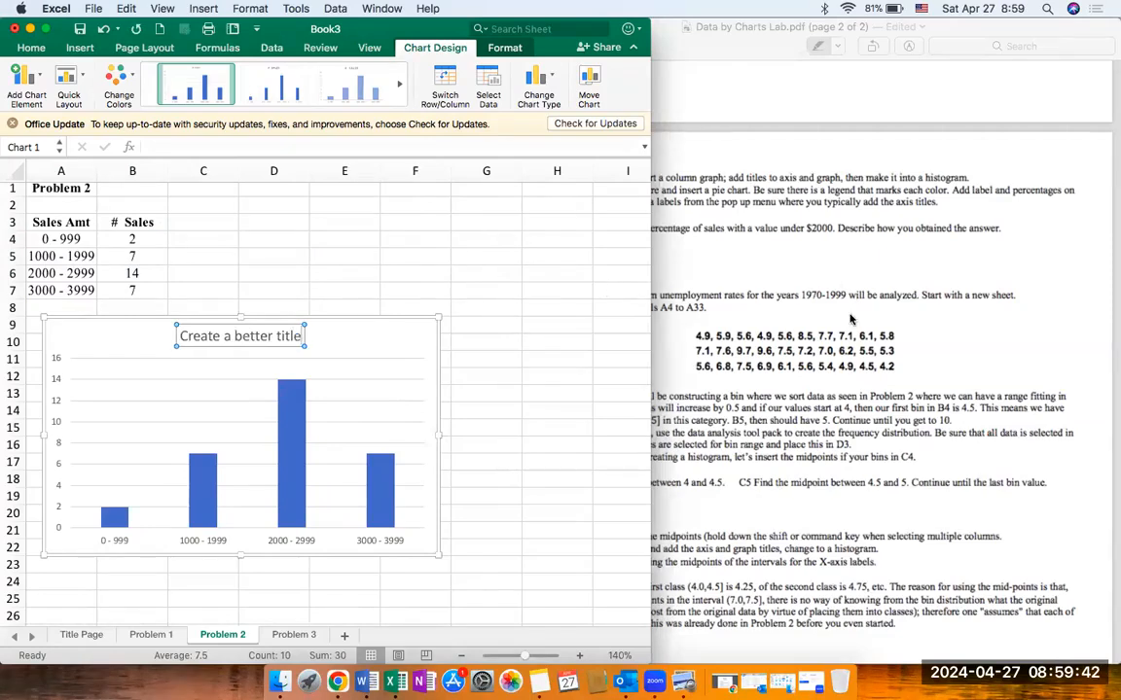
scroll(849, 319, up, 5)
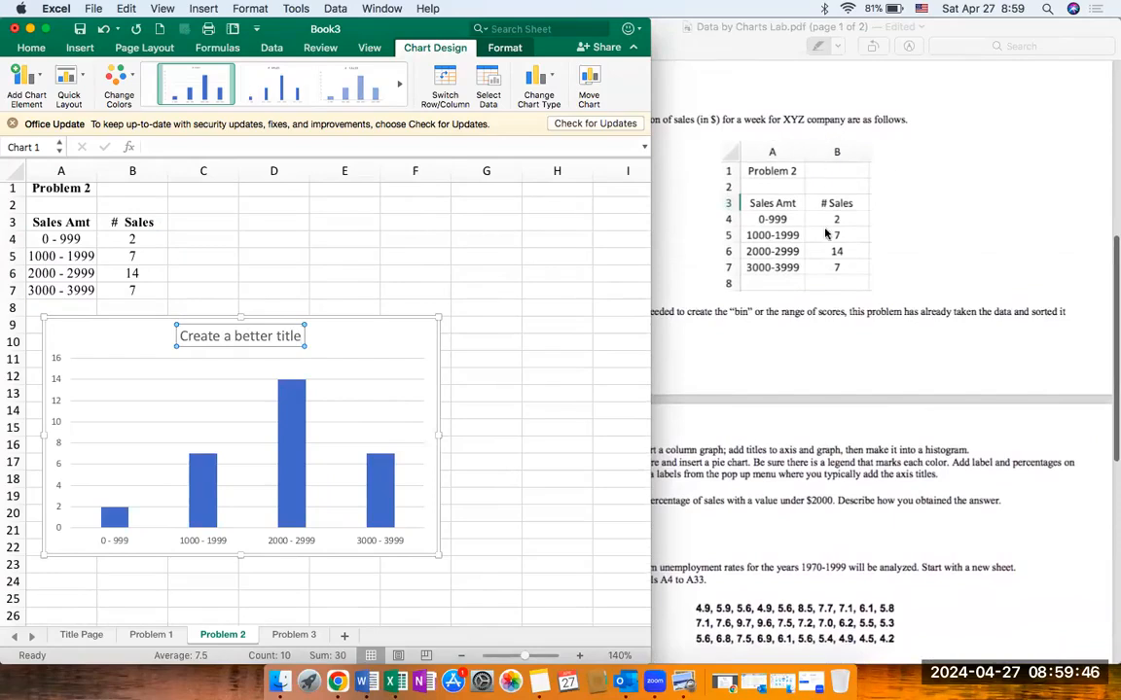
Step: Following the Problem 2 instructions, add primary horizontal and primary vertical axis titles to the column chart
scroll(825, 233, down, 5)
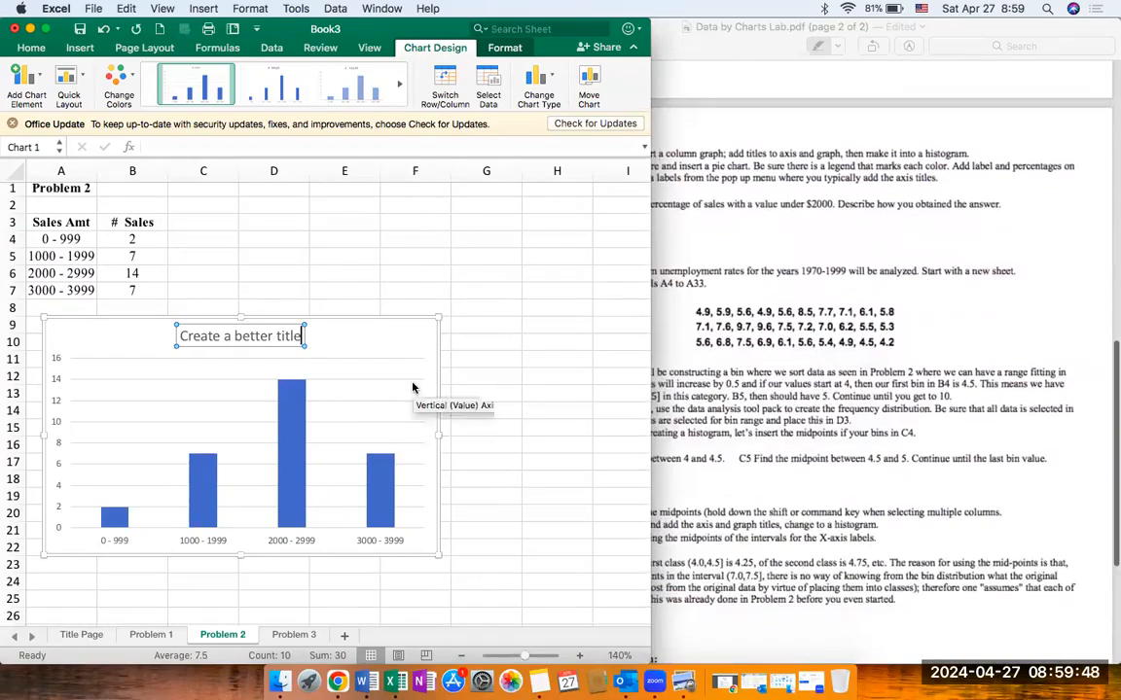
click(330, 334)
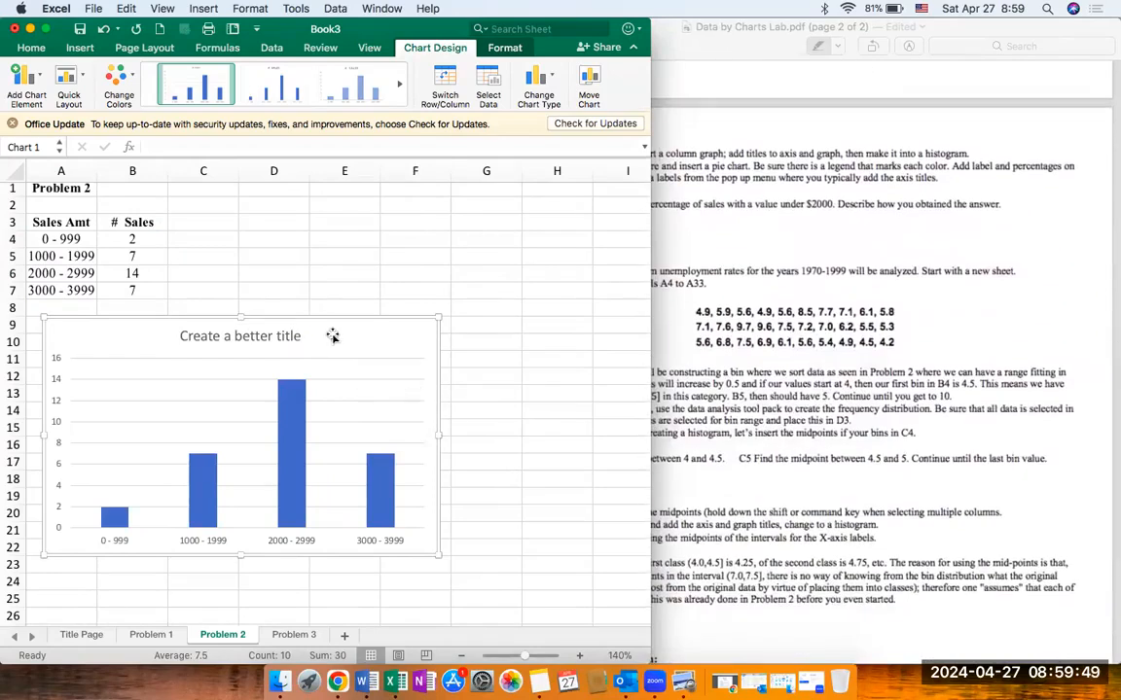
click(36, 90)
mouse_move(78, 120)
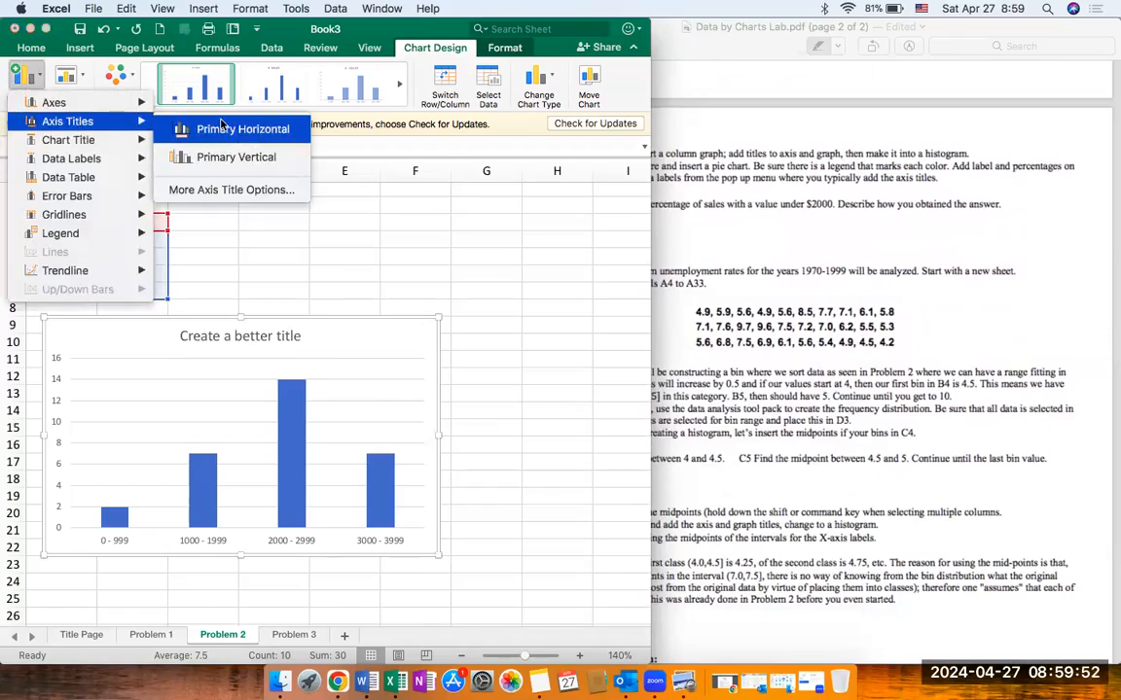
click(222, 128)
click(26, 75)
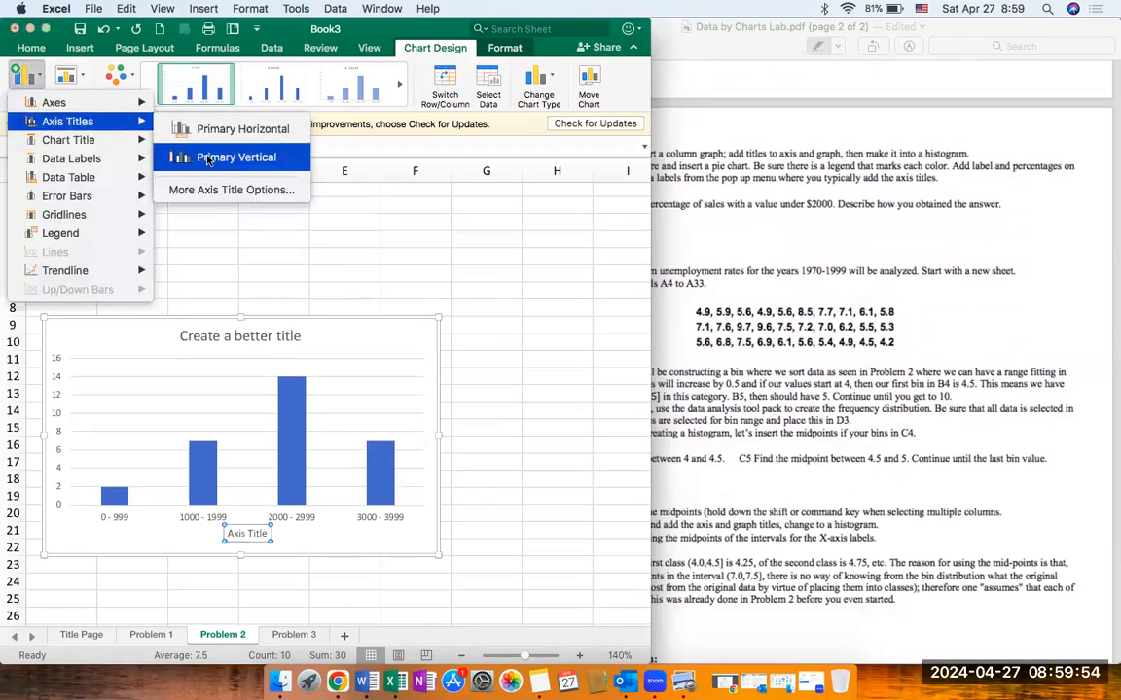
click(207, 157)
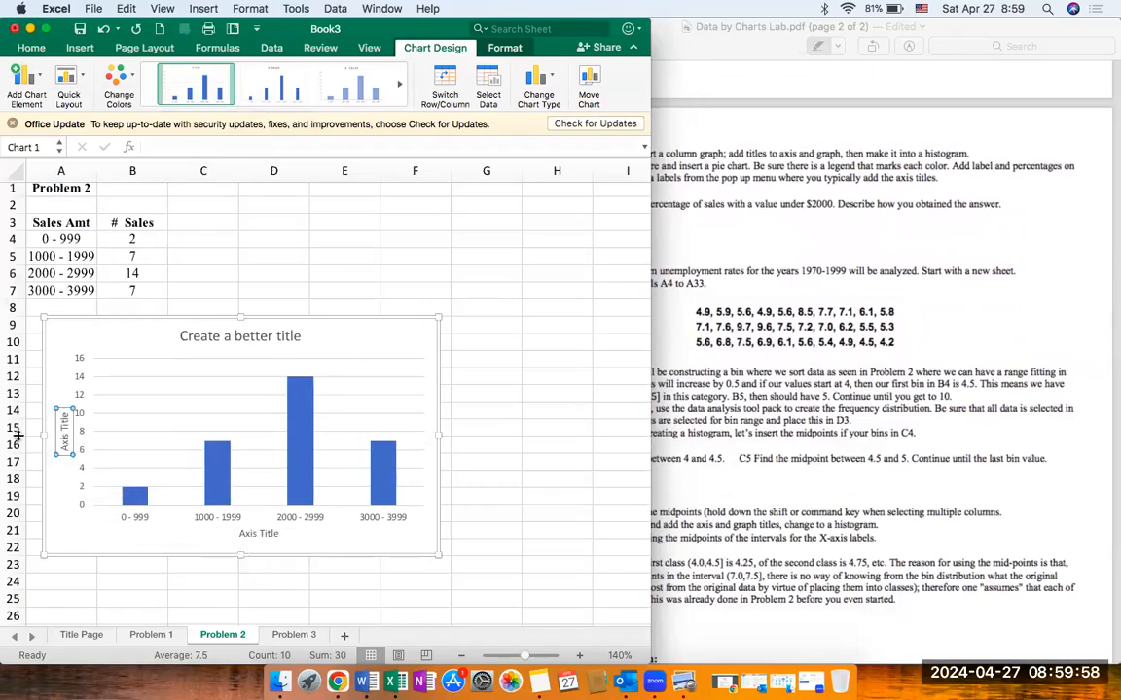
click(379, 339)
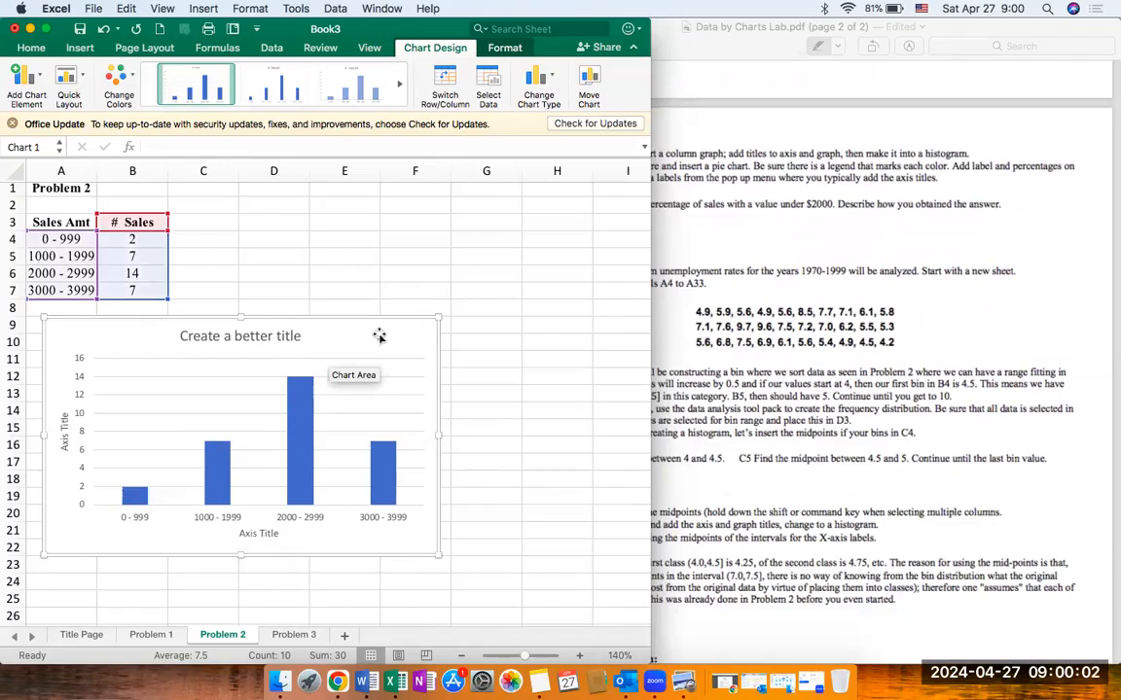
Step: Turn the columns into histogram bars with a 0% gap width and fill them with a light blue theme color
double_click(309, 397)
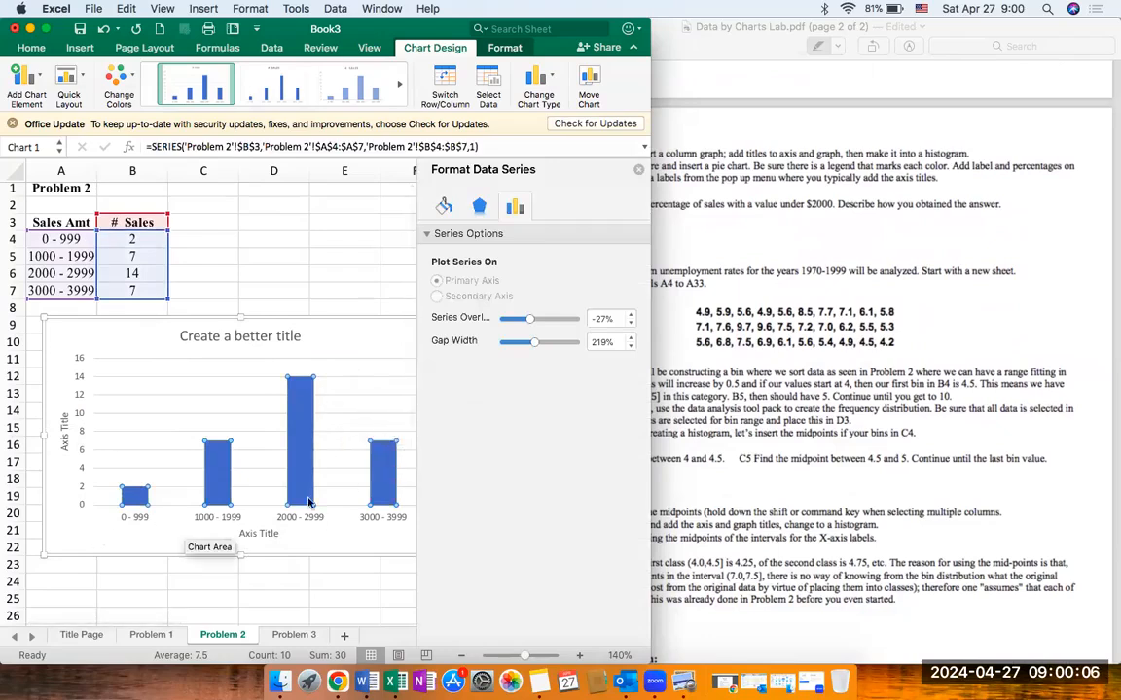
drag(535, 344, 502, 341)
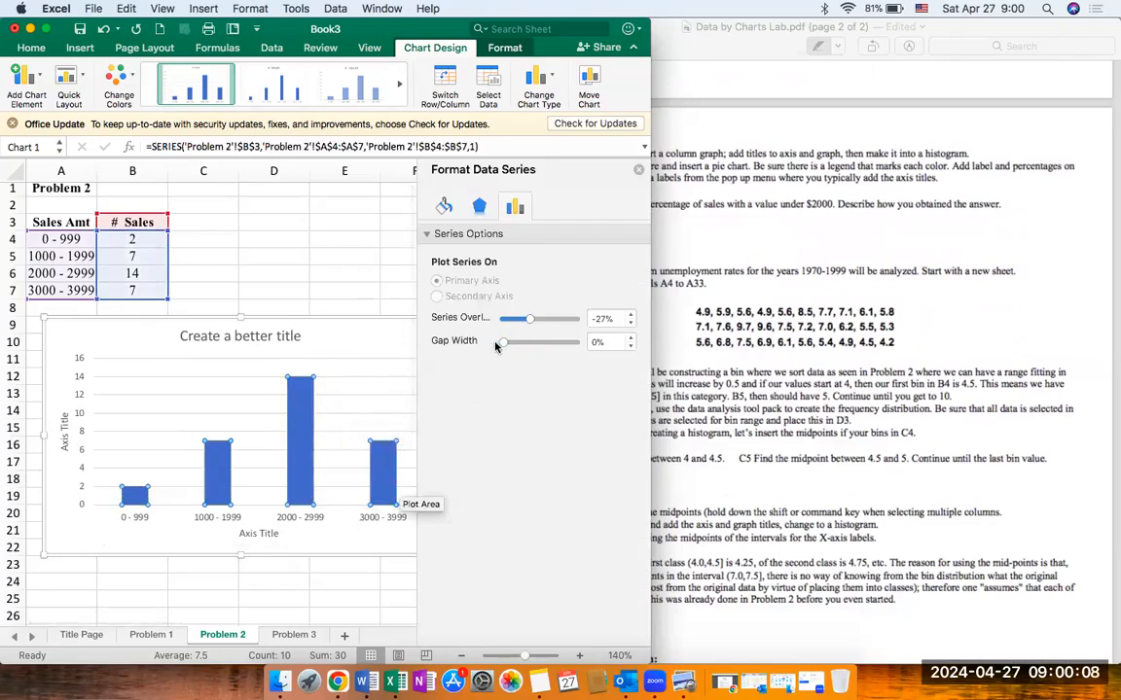
click(446, 205)
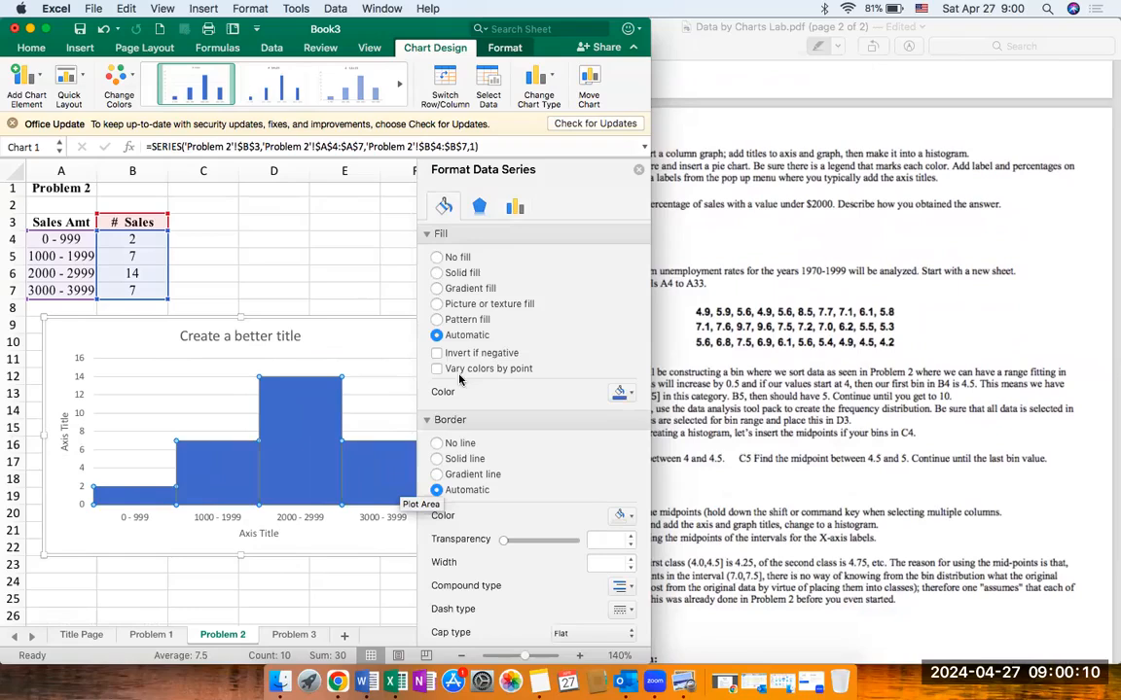
scroll(424, 386, down, 3)
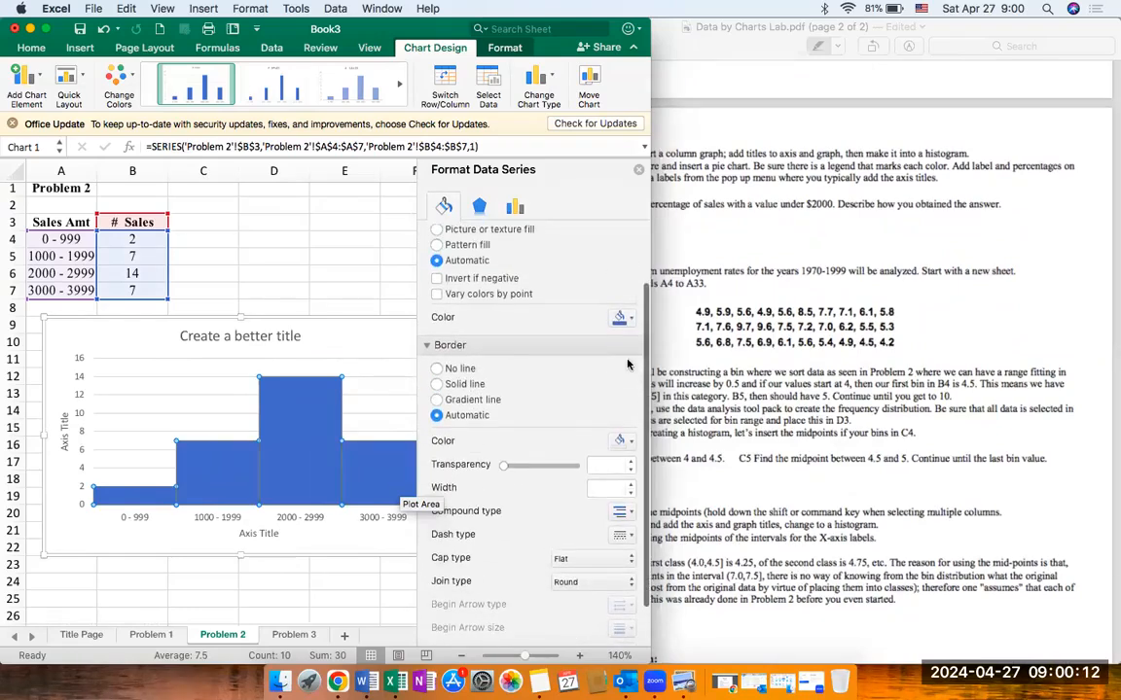
click(623, 317)
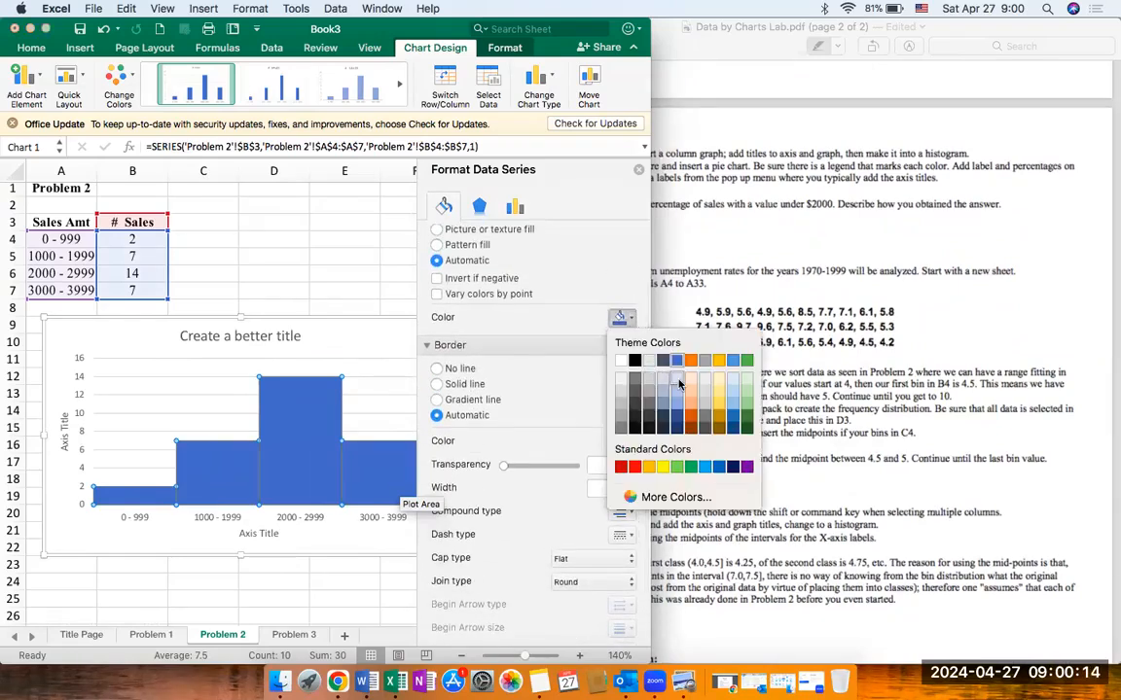
click(679, 385)
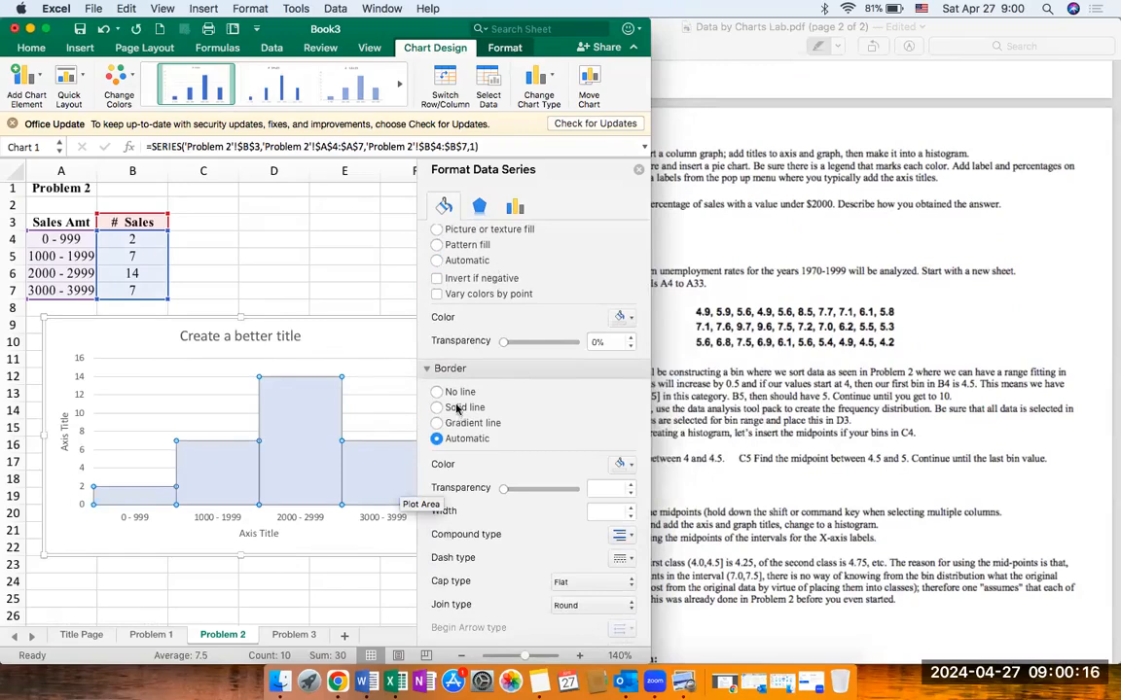
Step: Give the histogram bars a solid line border and close the data series formatting
scroll(457, 408, down, 3)
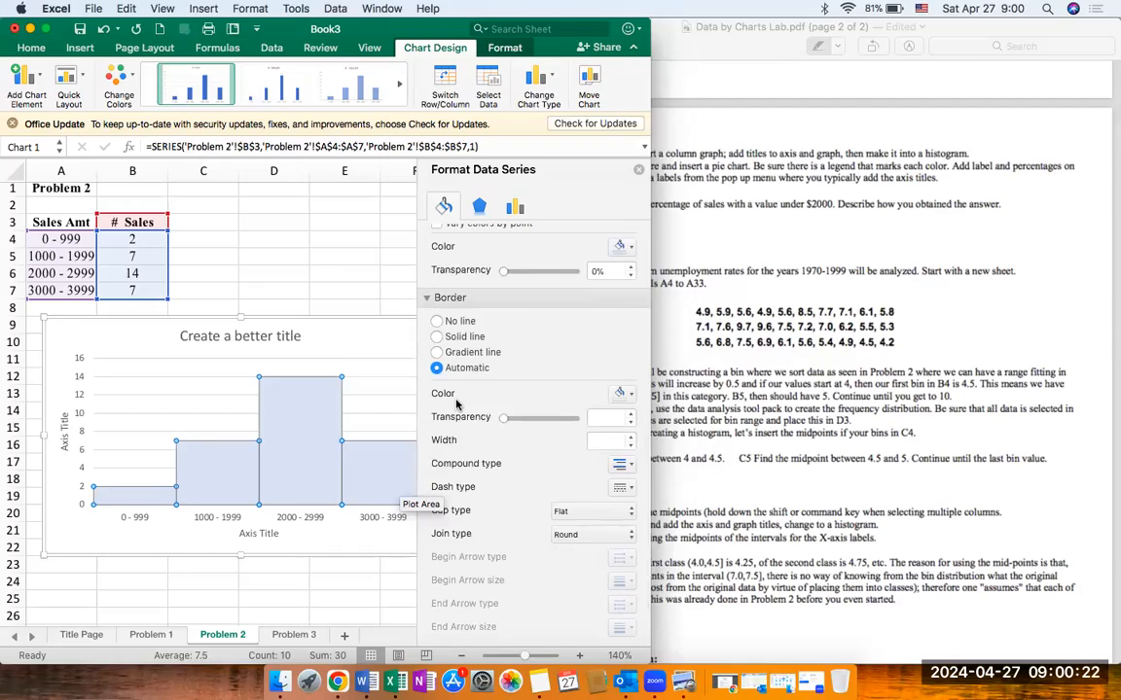
click(437, 338)
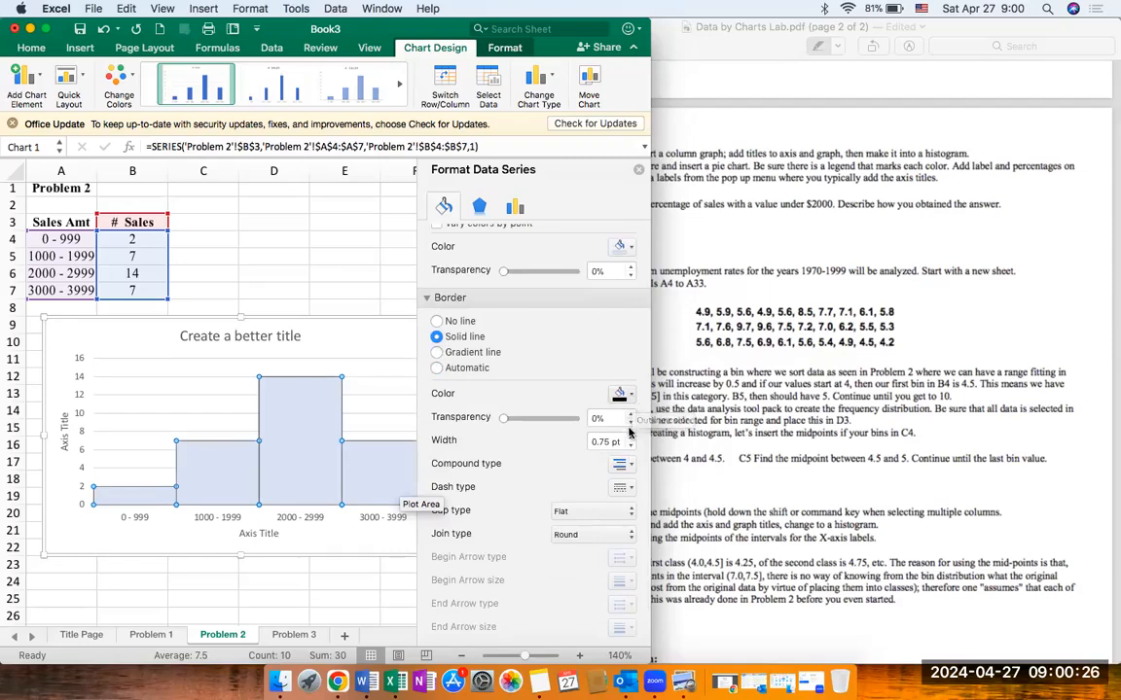
click(640, 173)
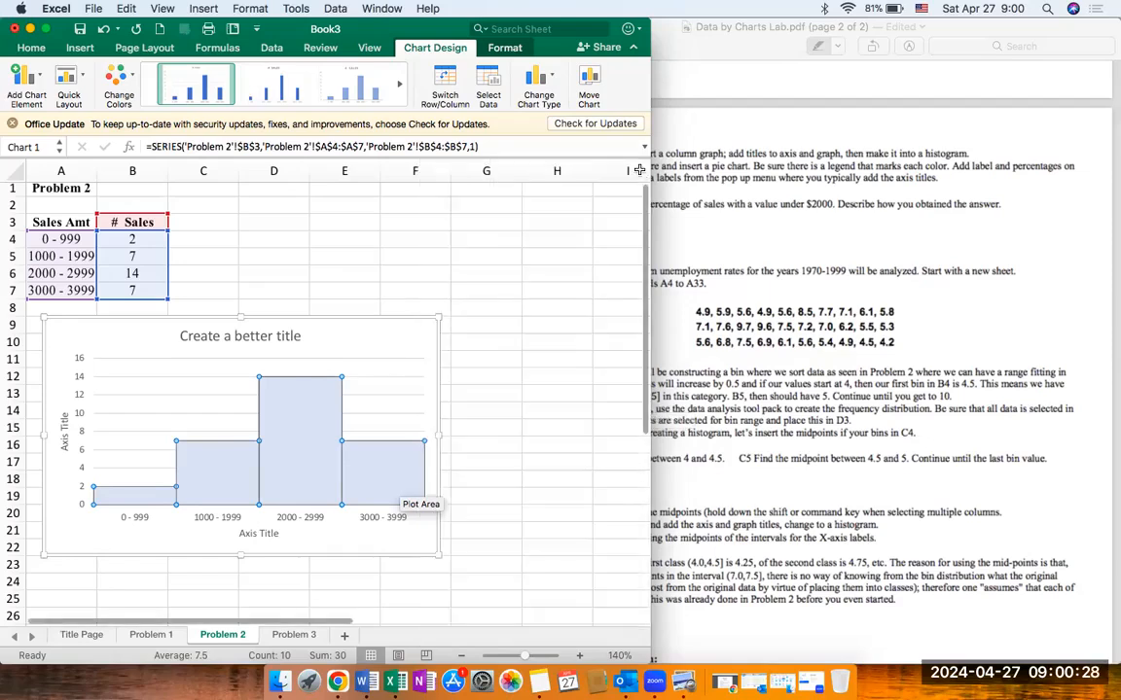
Step: Add data labels at the center of the histogram bars and deselect the chart
click(405, 343)
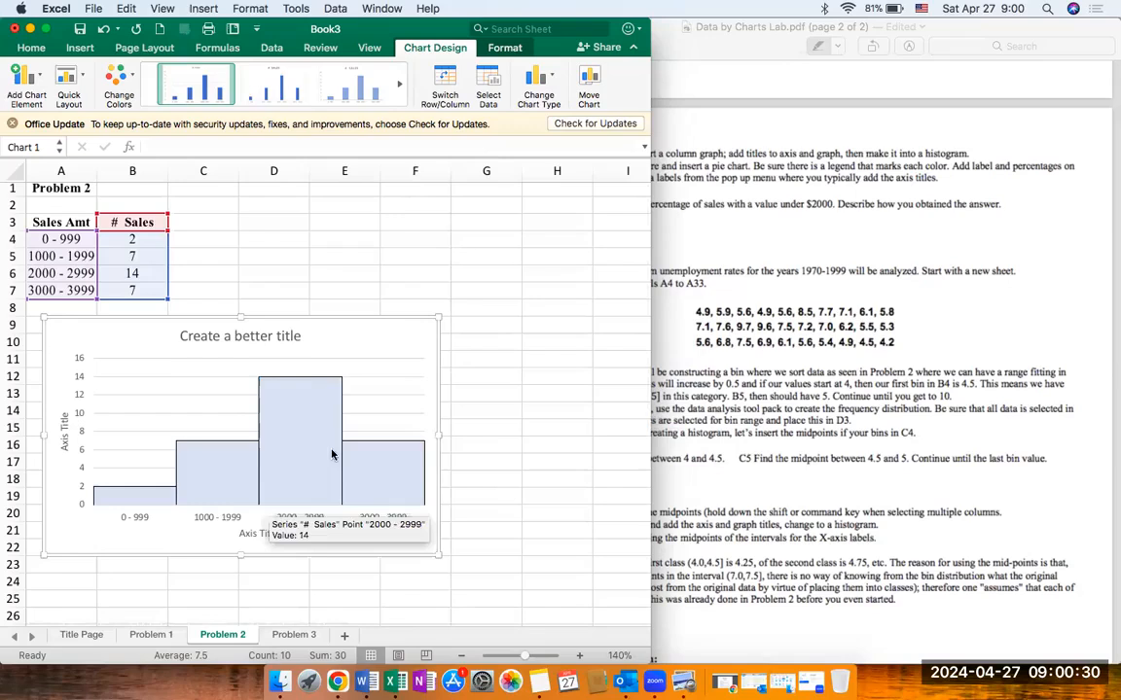
click(41, 84)
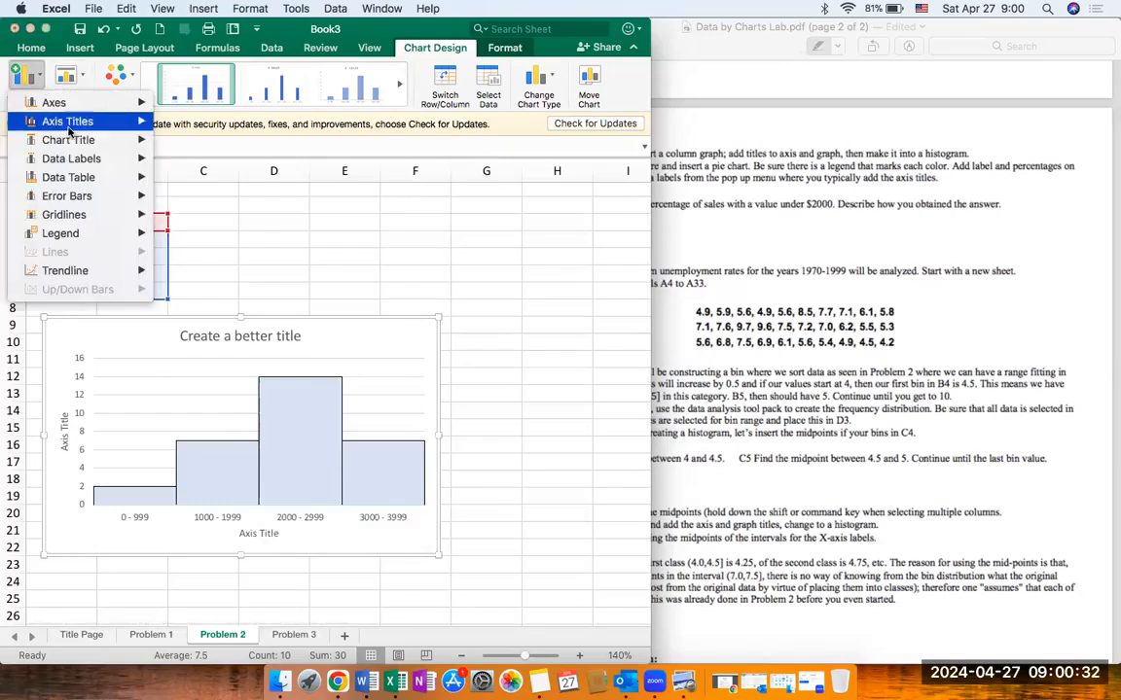
mouse_move(77, 141)
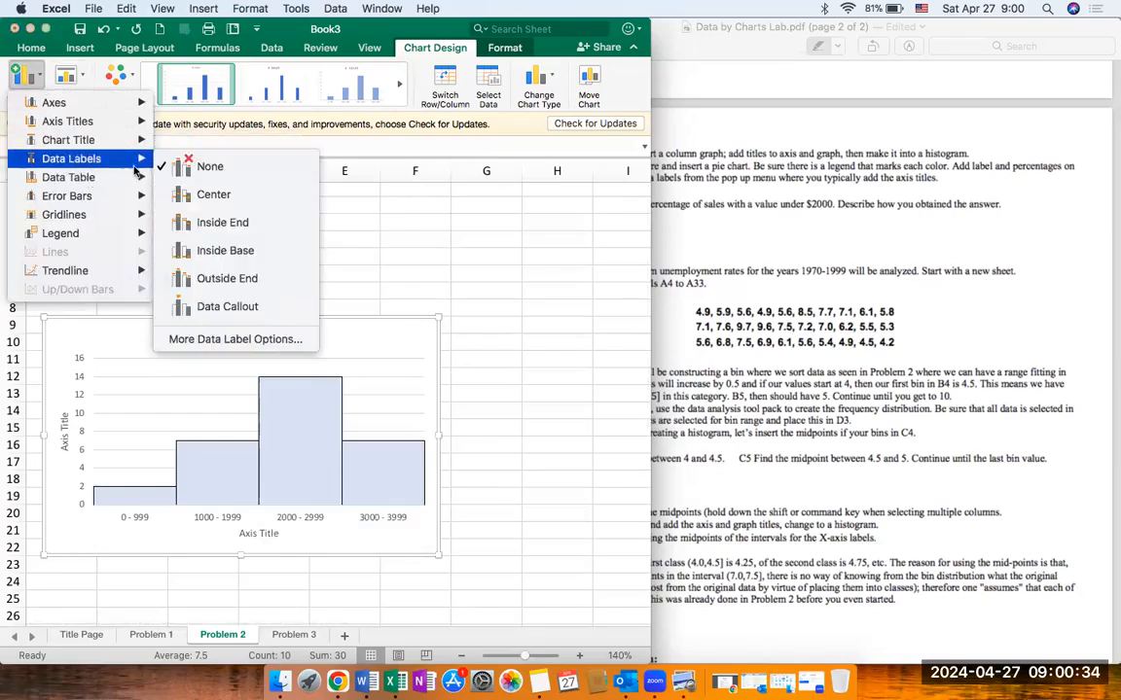
click(202, 193)
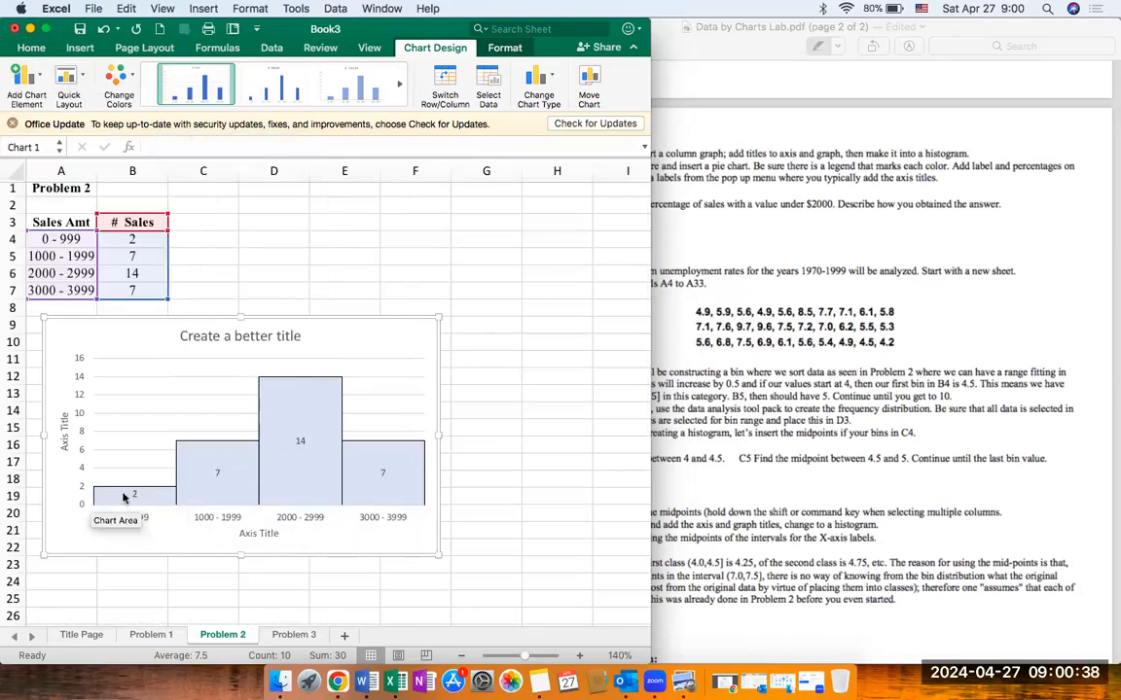
click(42, 90)
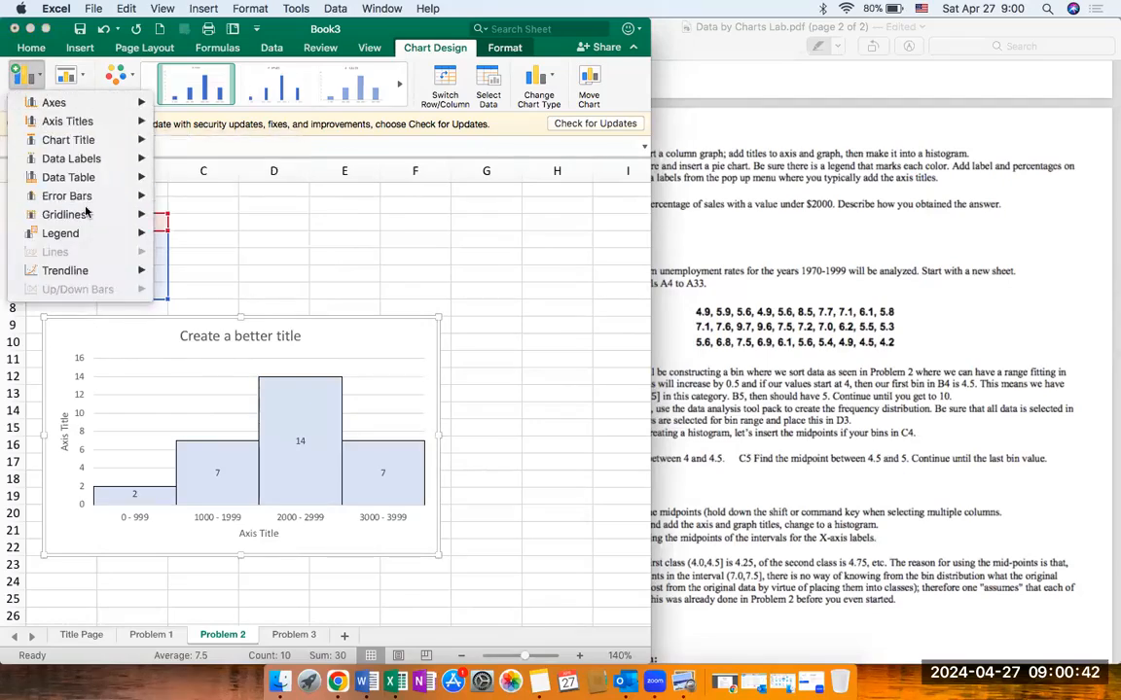
click(31, 70)
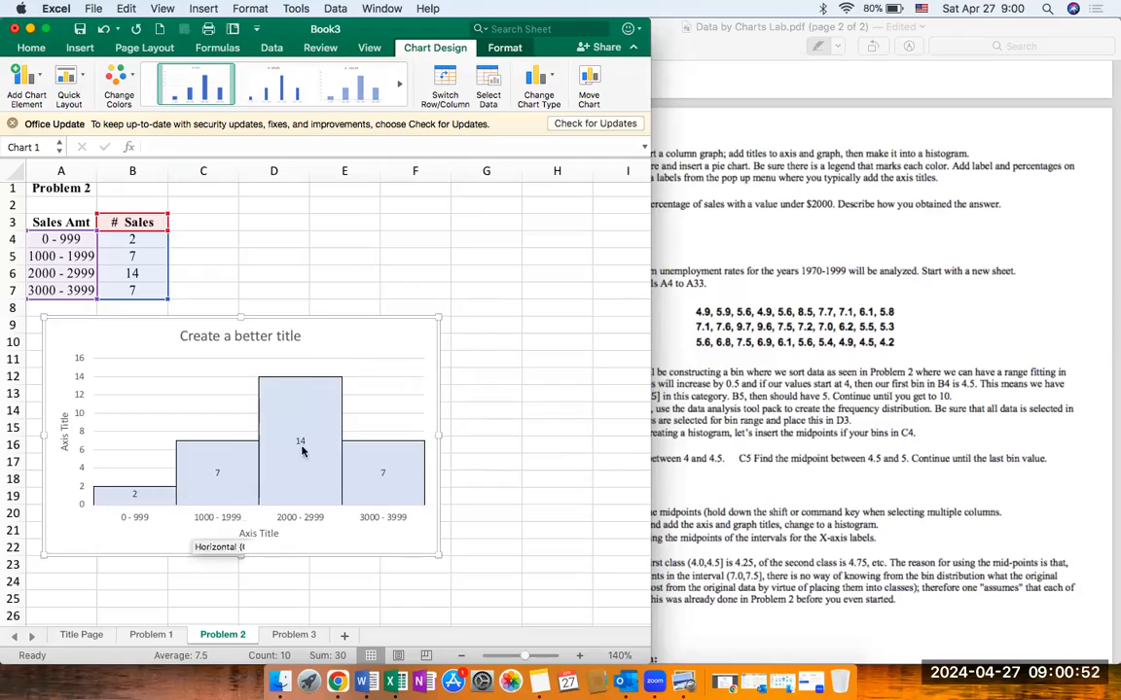
click(265, 247)
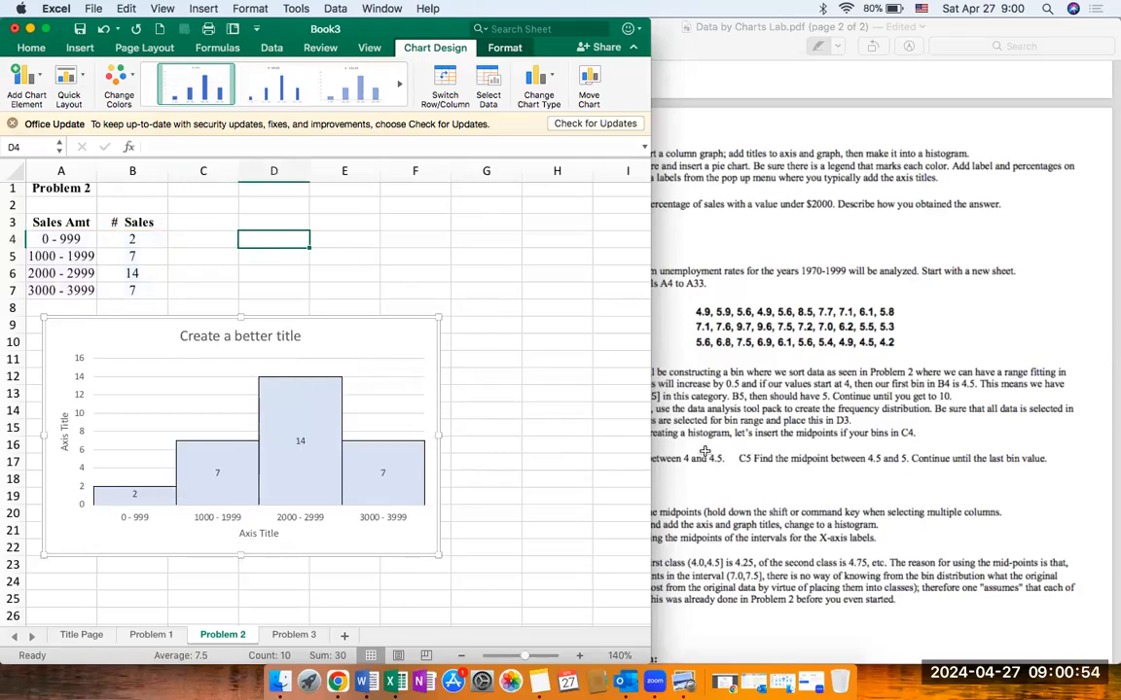
click(230, 241)
Step: Insert a pie chart from the sales table A3:B7 and place it directly below the histogram
drag(74, 222, 126, 285)
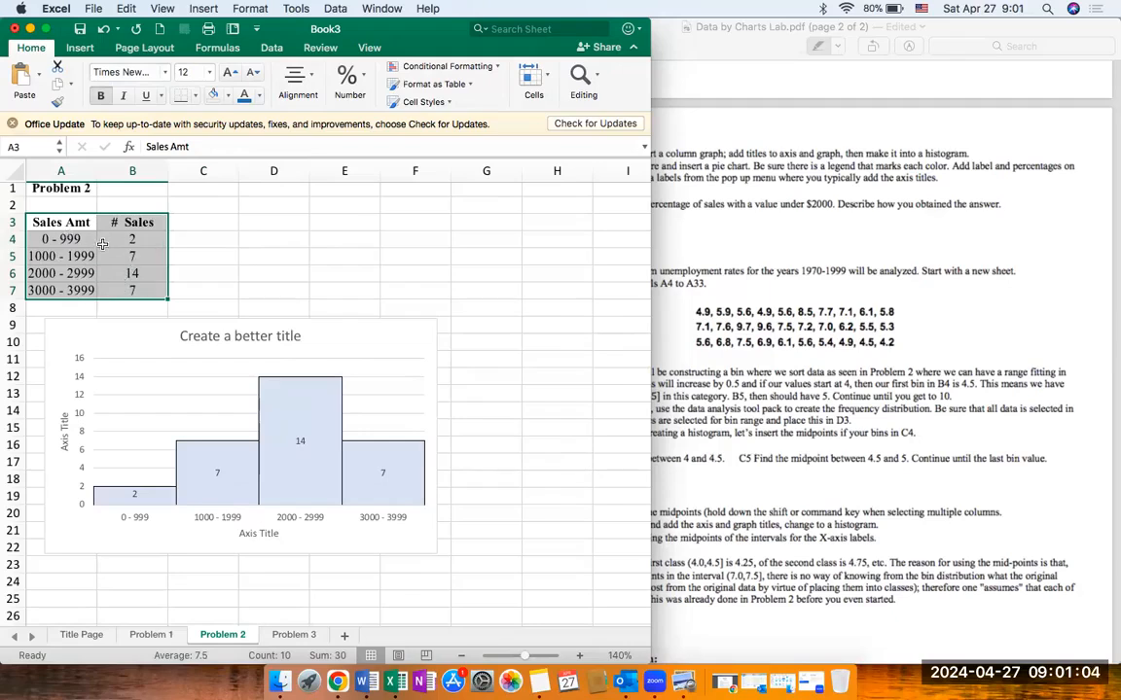
click(82, 48)
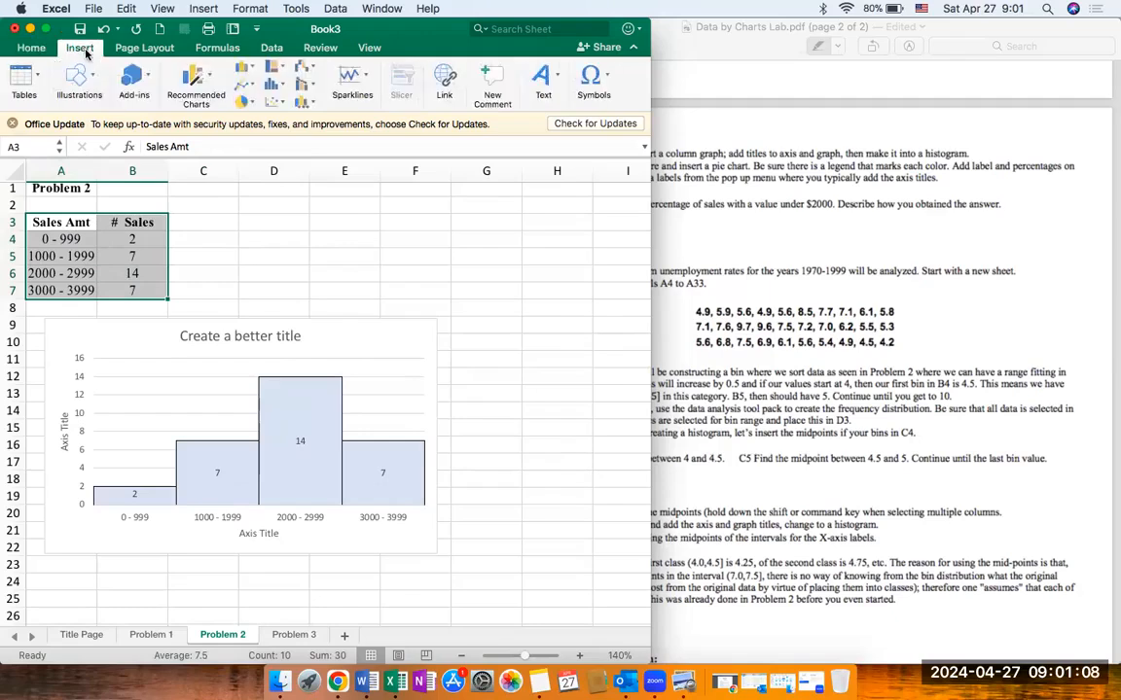
click(189, 72)
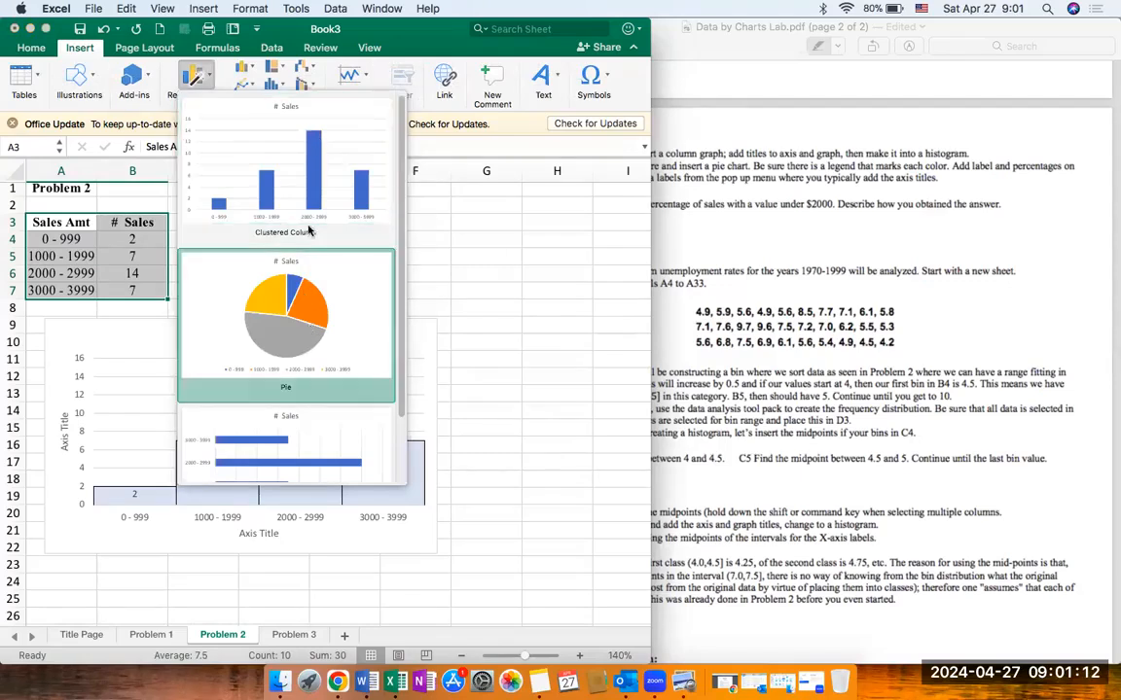
scroll(310, 364, down, 2)
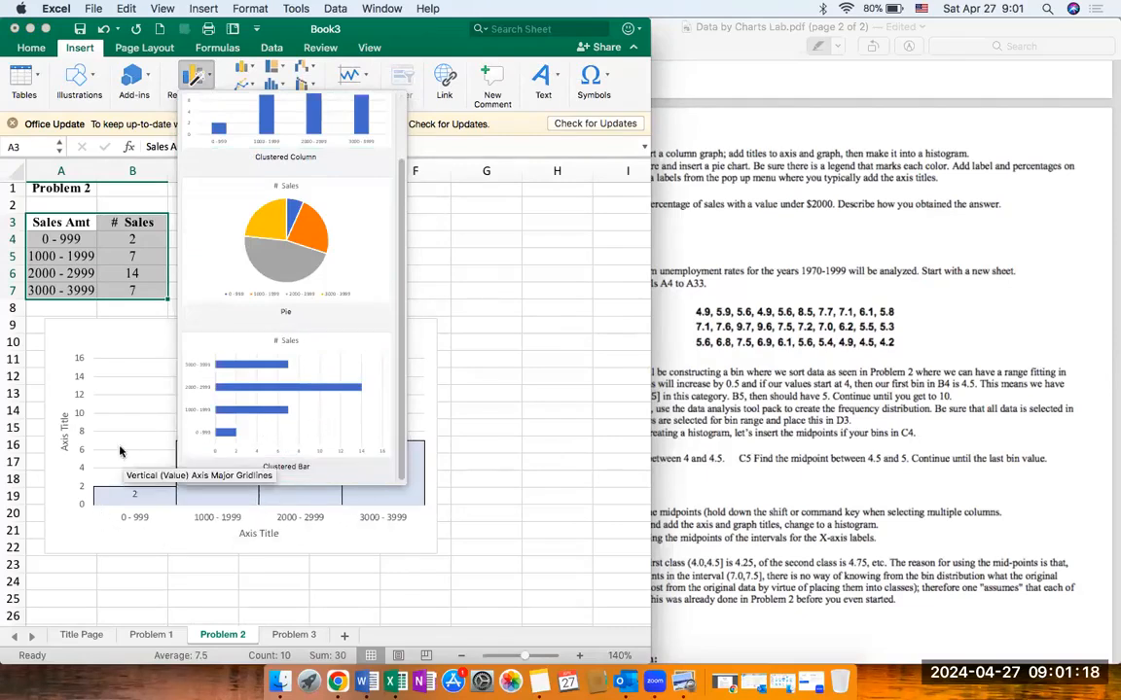
click(324, 251)
scroll(456, 416, down, 3)
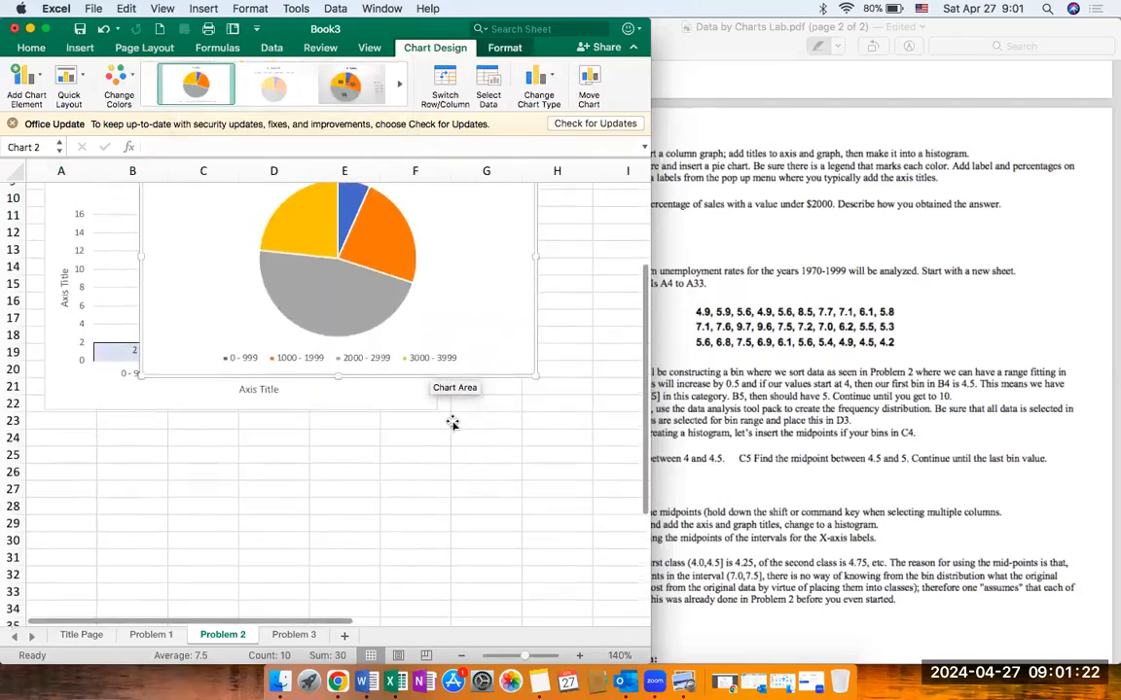
drag(495, 211, 393, 495)
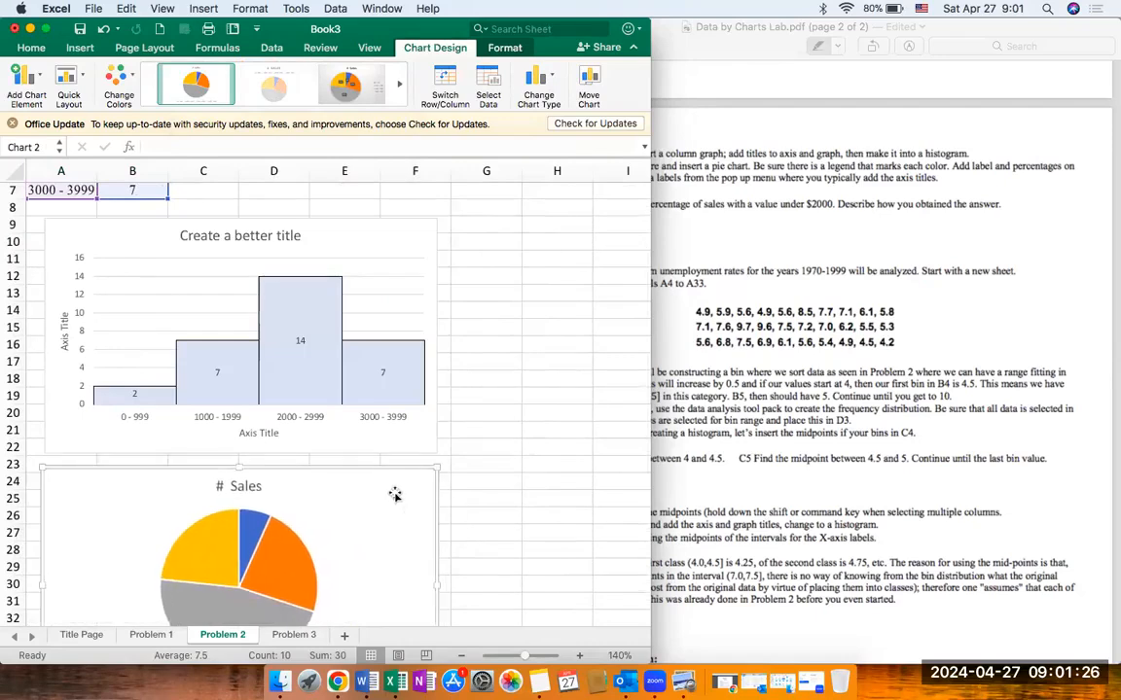
Step: Change the pie chart's title to "Create a title" and close the title formatting
scroll(393, 495, down, 4)
click(251, 352)
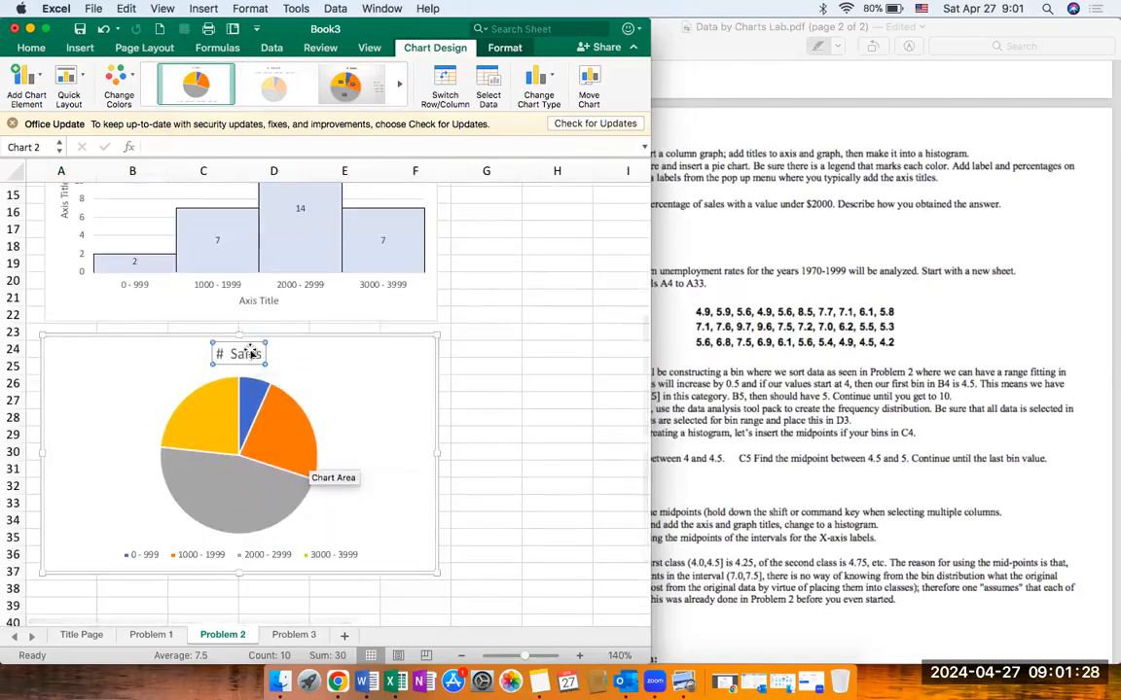
double_click(251, 353)
triple_click(251, 354)
text(Create a)
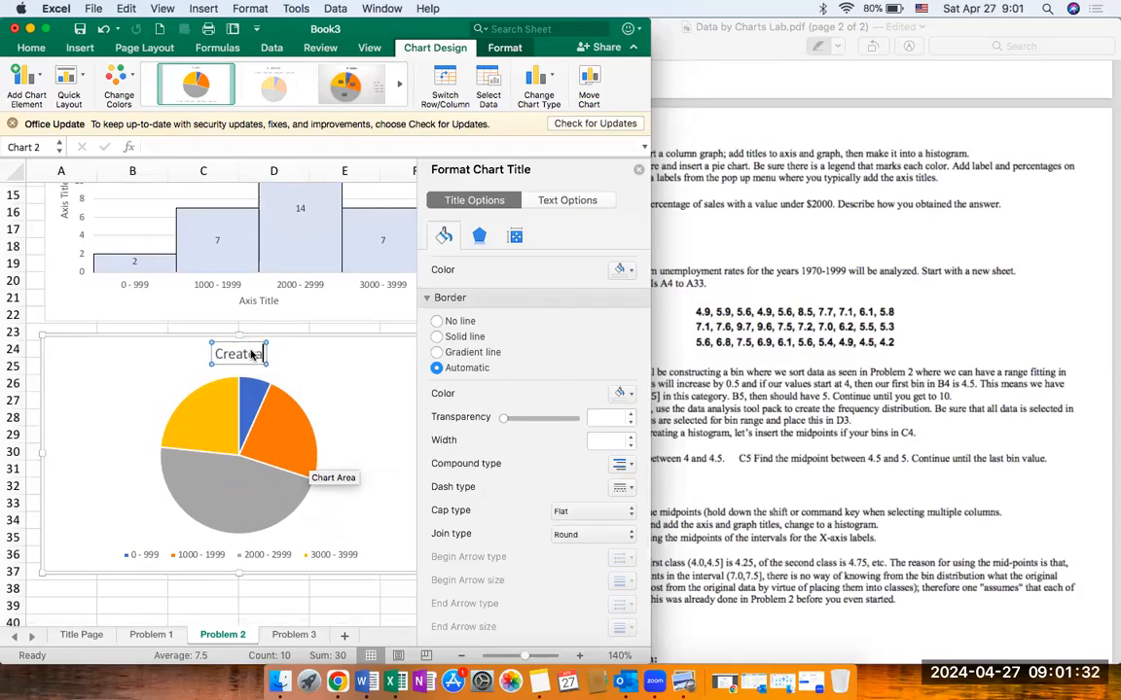
text( title)
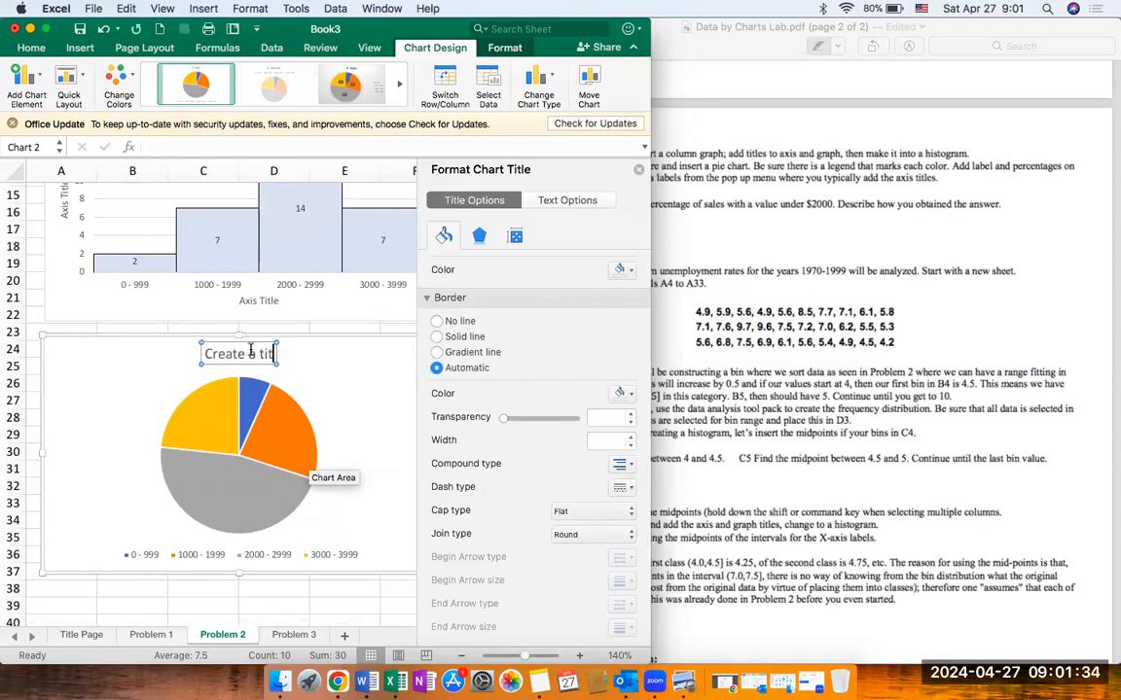
click(640, 169)
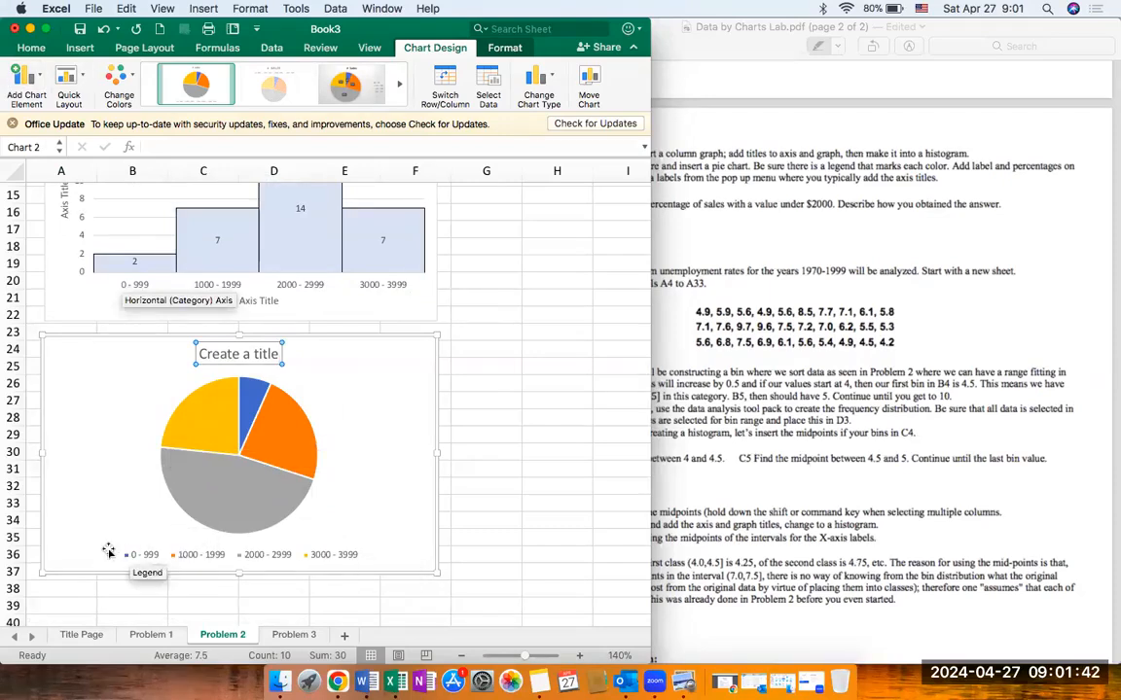
Step: Check the pie chart's legend placement and bring up its data label choices
click(28, 76)
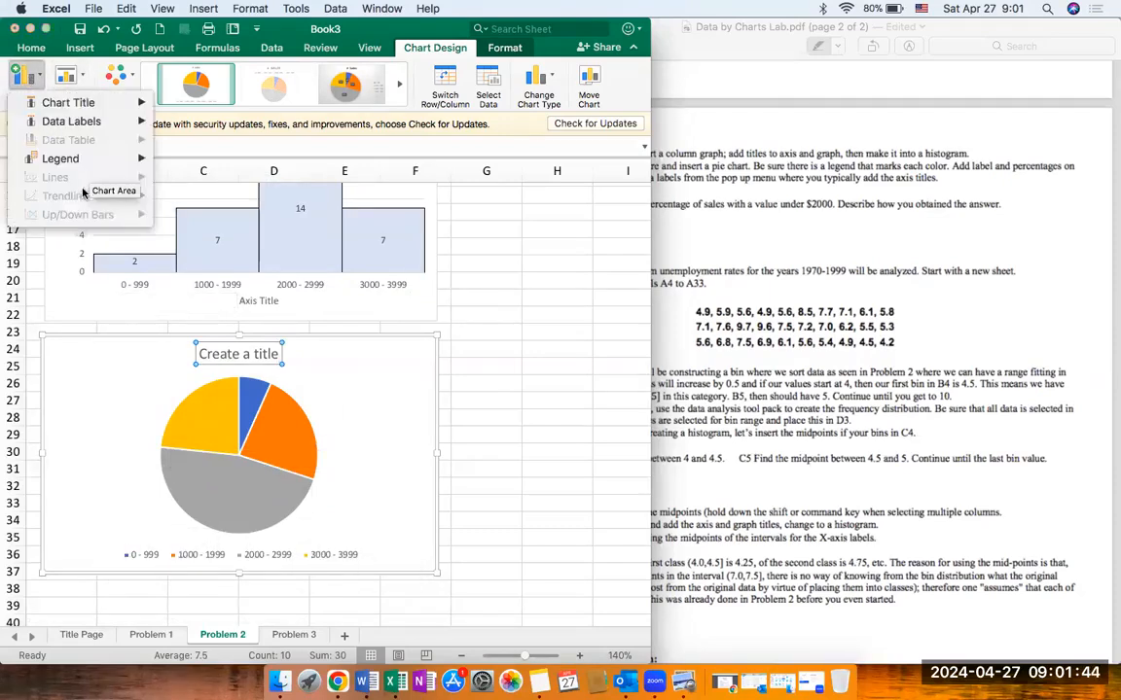
mouse_move(88, 167)
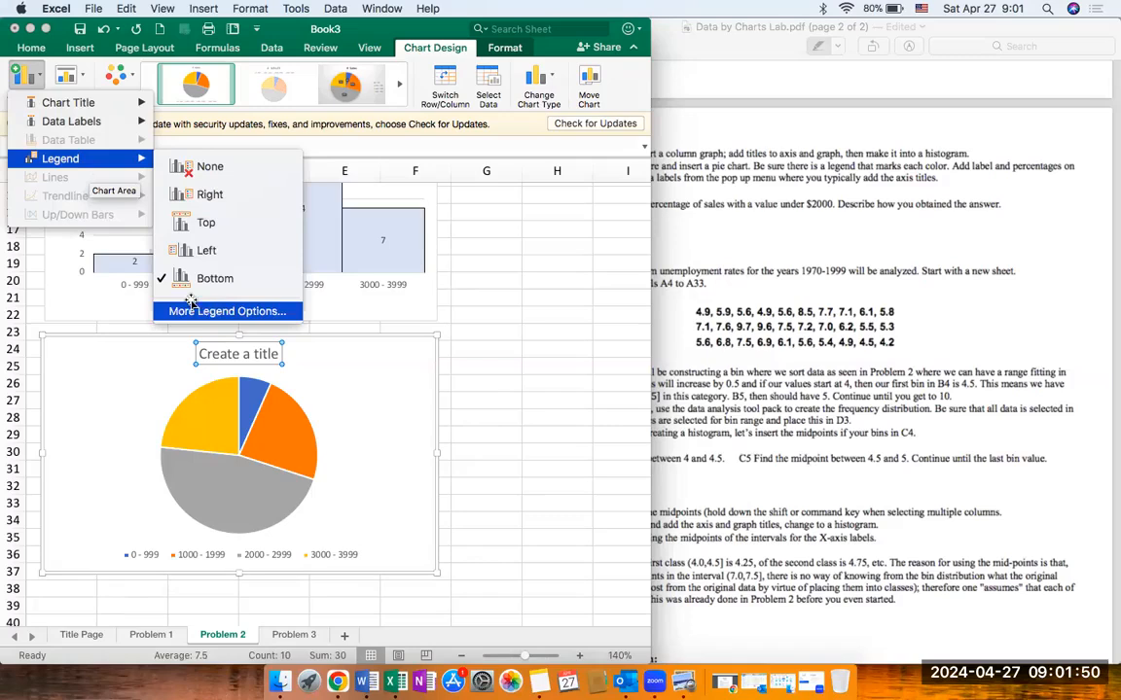
mouse_move(109, 124)
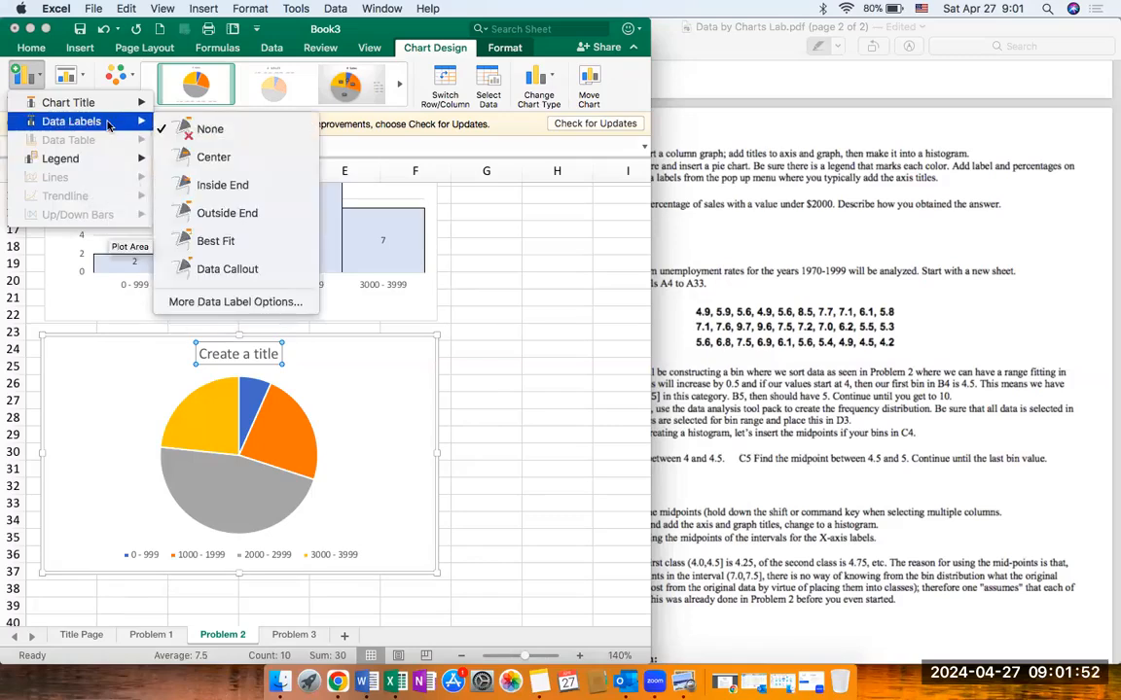
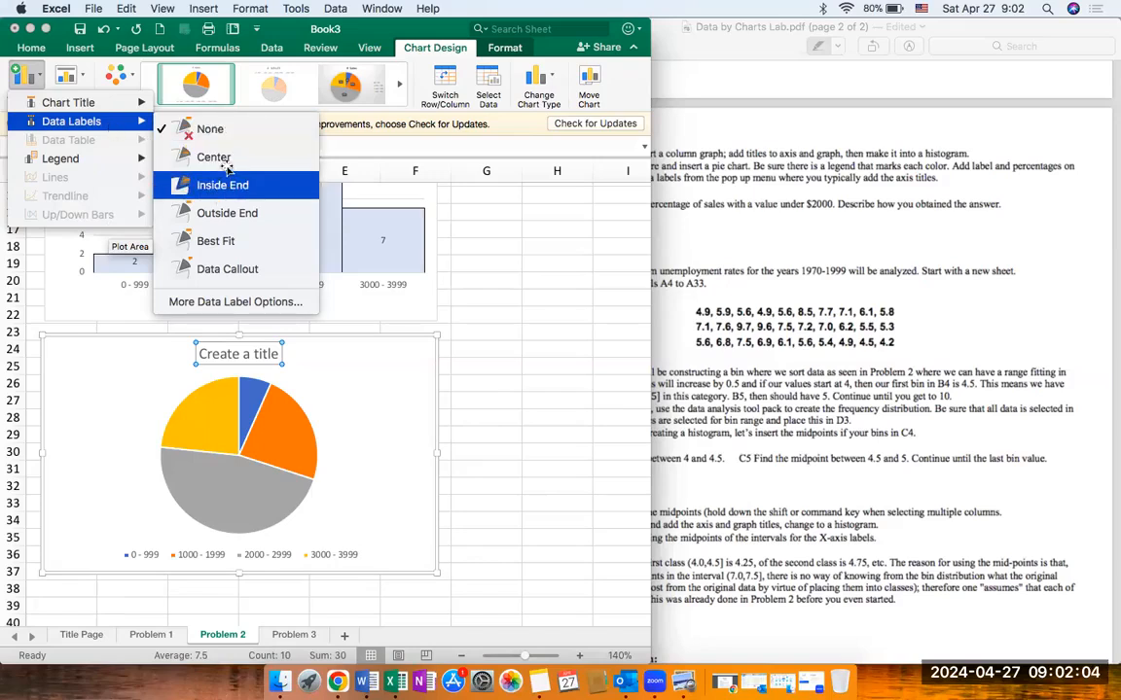
Step: Add data labels at the outside end of the pie chart's slices and close the label formatting
click(251, 222)
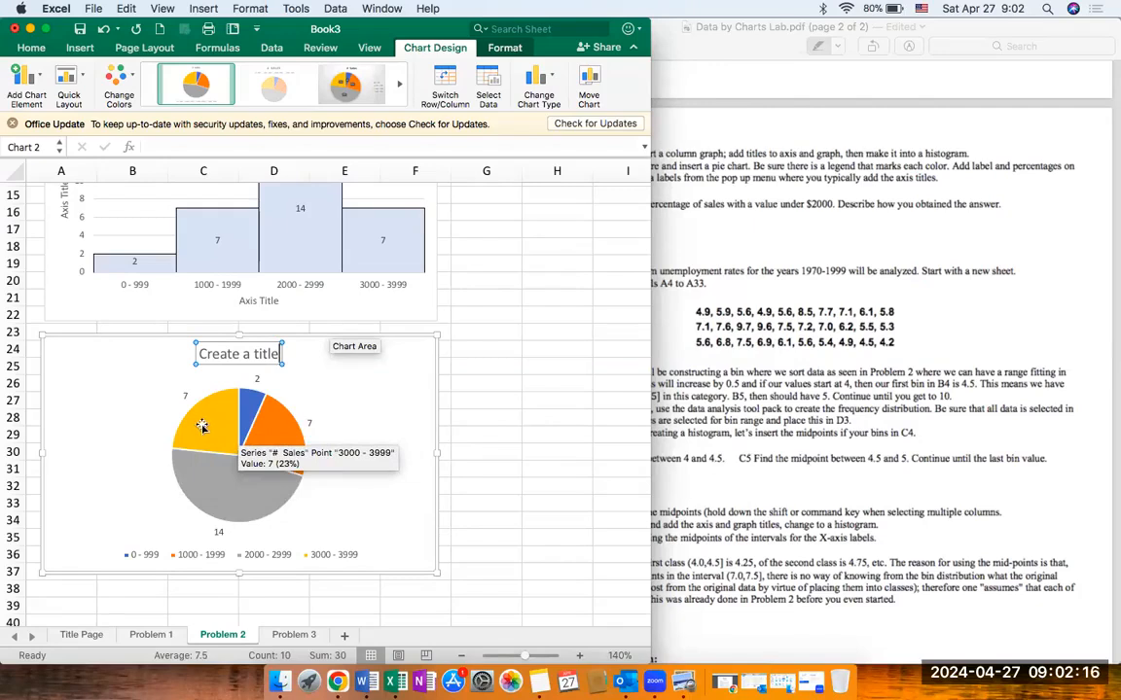
click(308, 424)
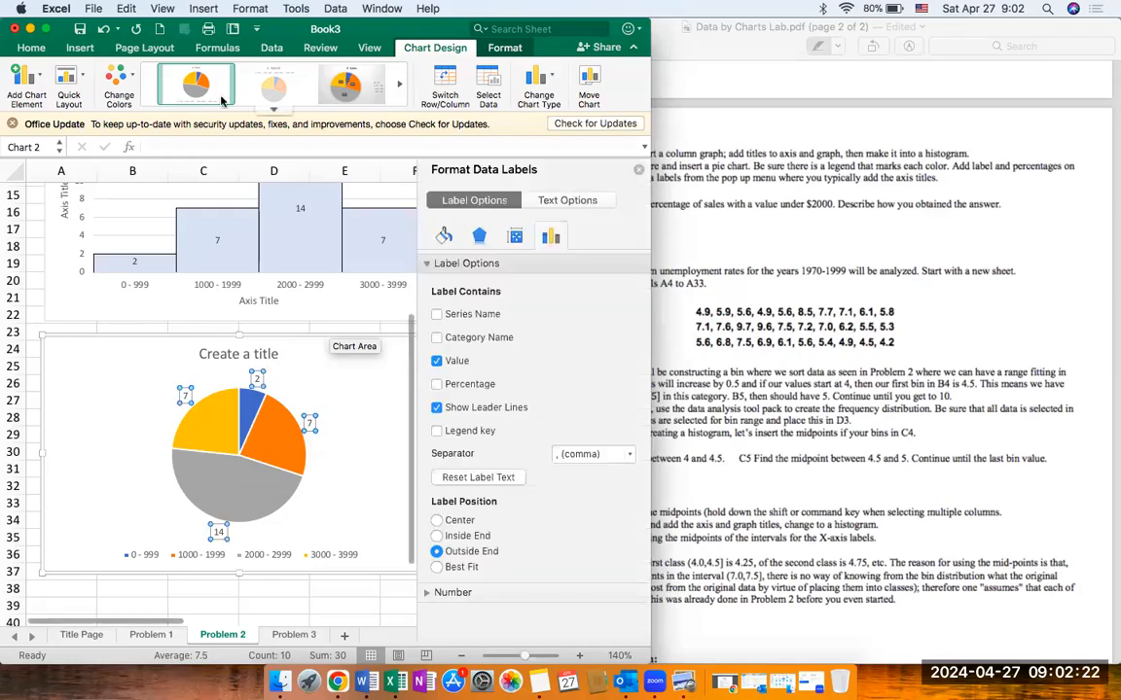
click(638, 172)
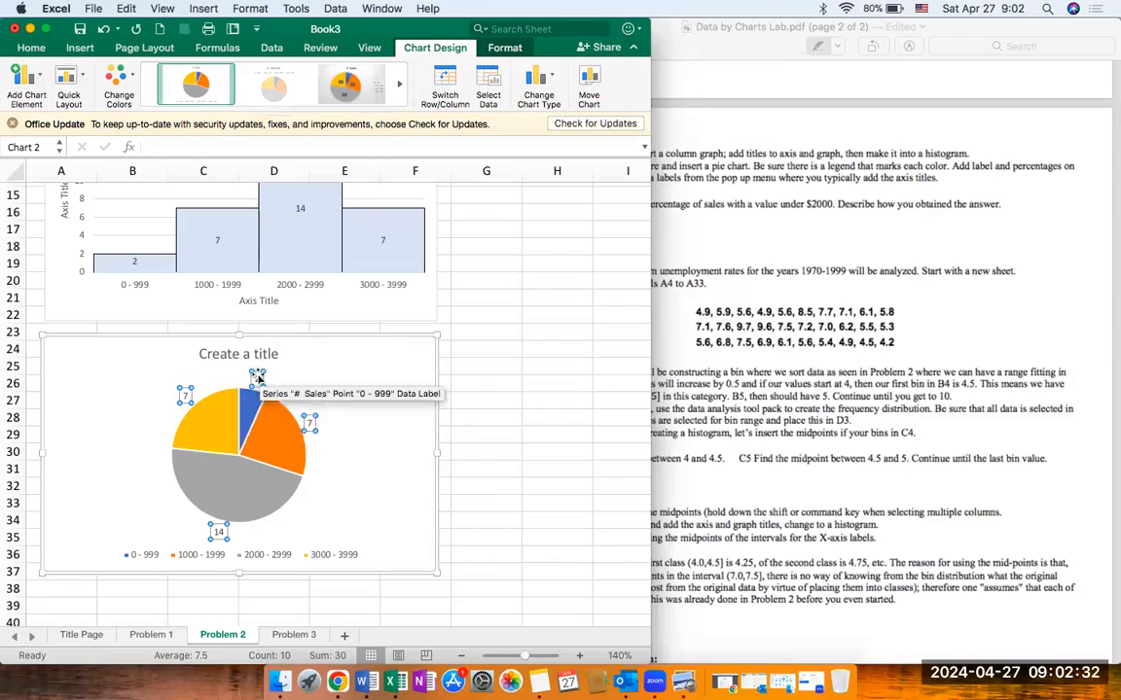
click(41, 74)
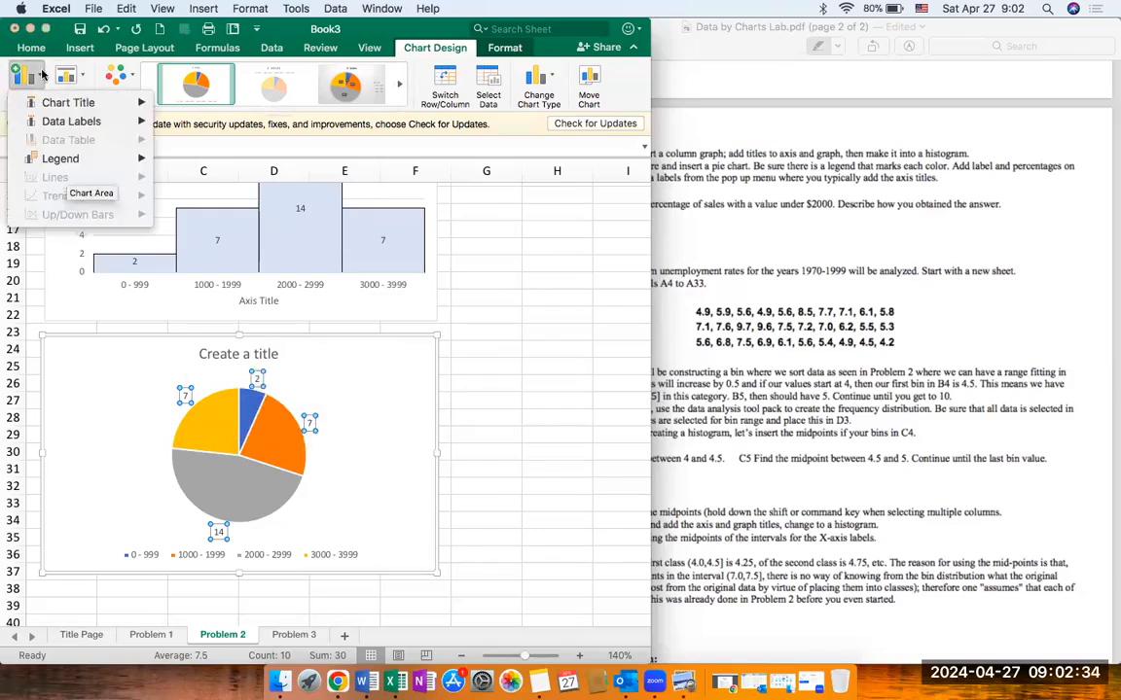
click(83, 81)
click(84, 82)
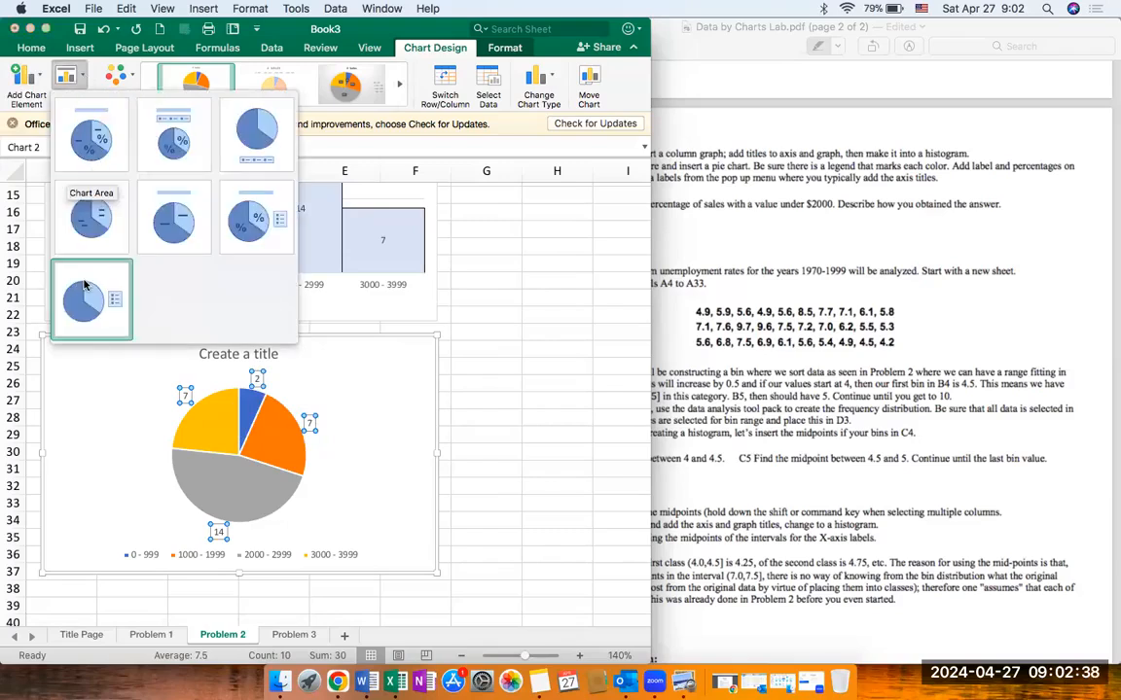
click(84, 74)
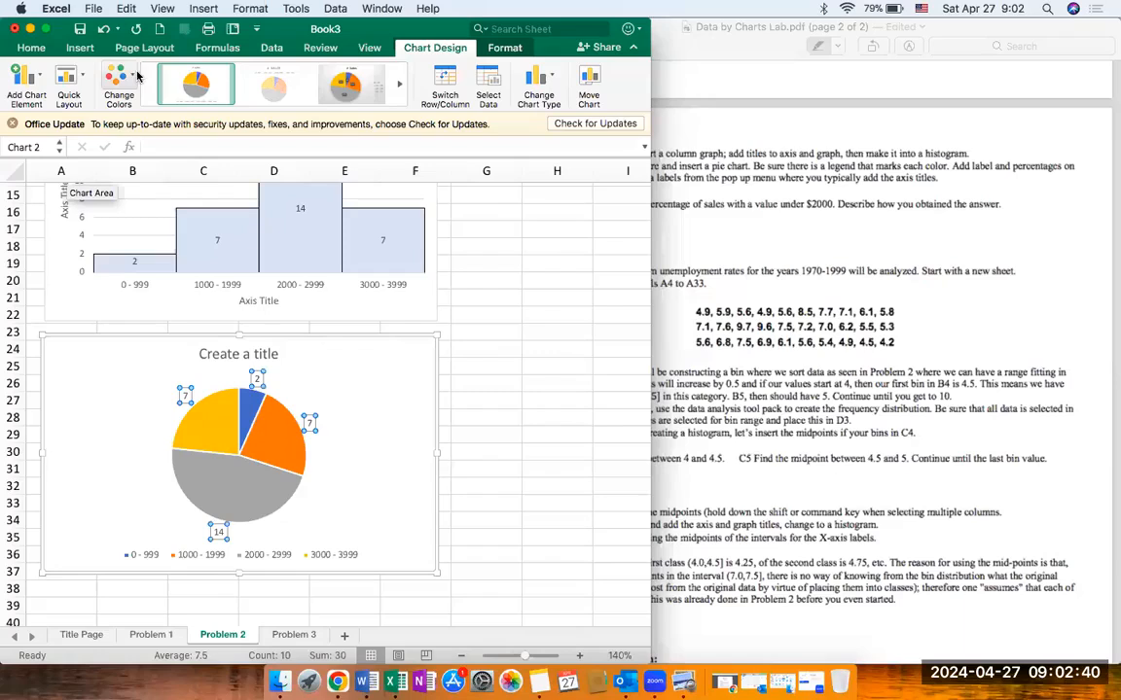
click(273, 113)
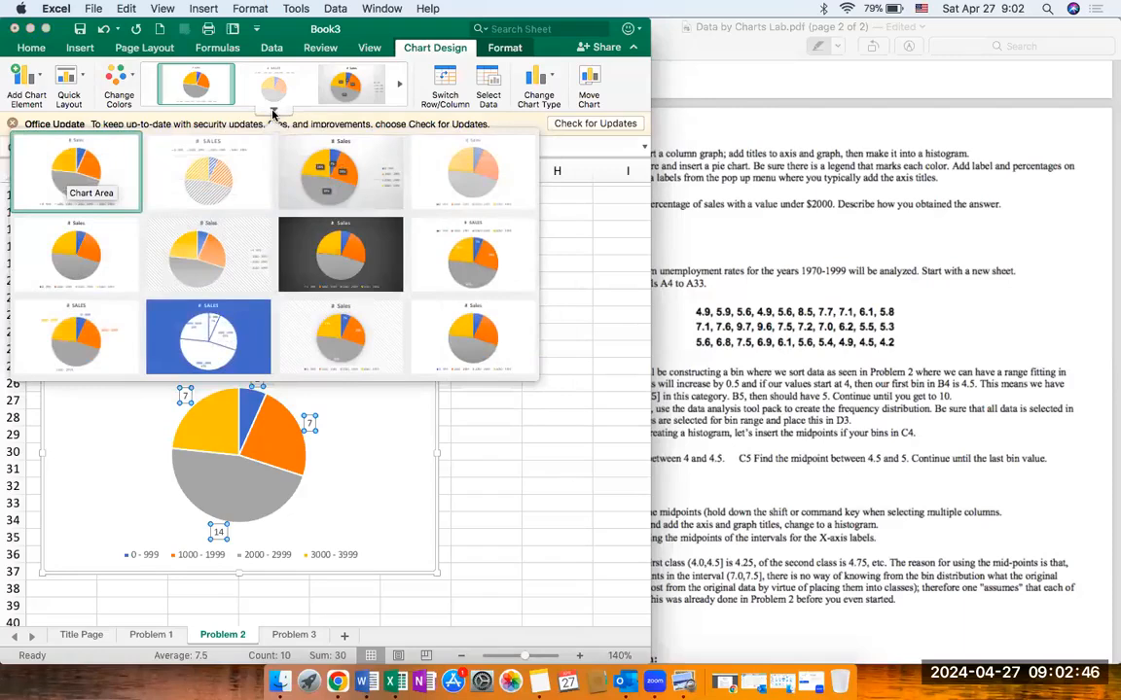
click(273, 113)
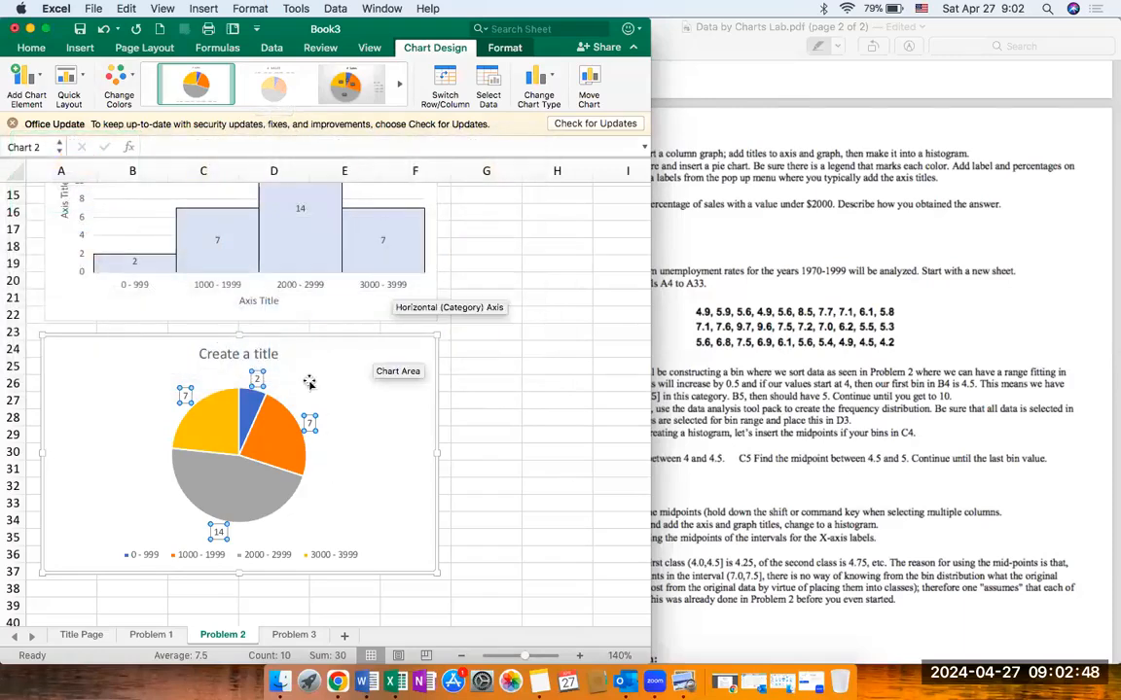
click(517, 49)
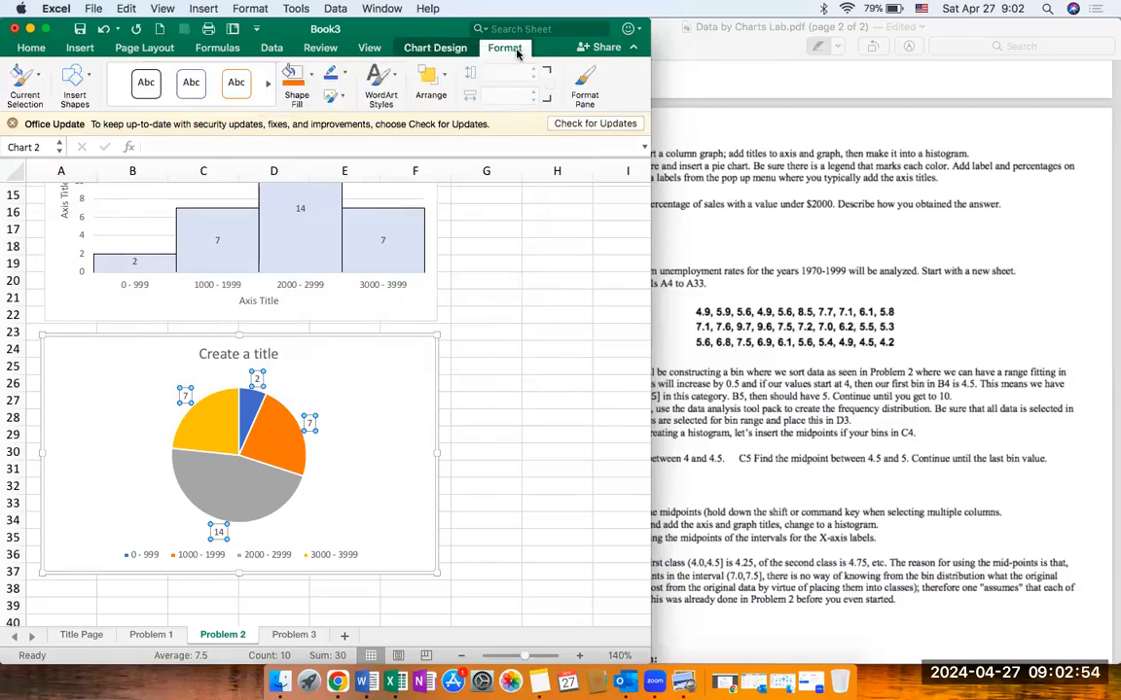
Step: Examine the text, effects, size and label formatting options for the pie chart's data labels
double_click(259, 382)
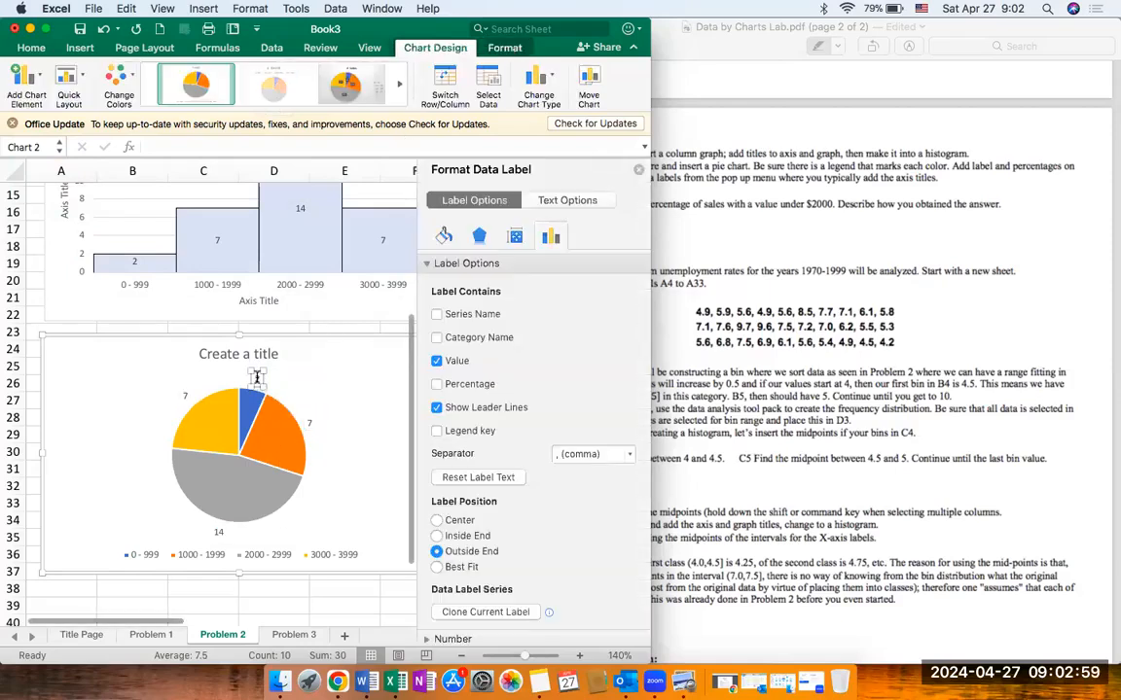
click(567, 202)
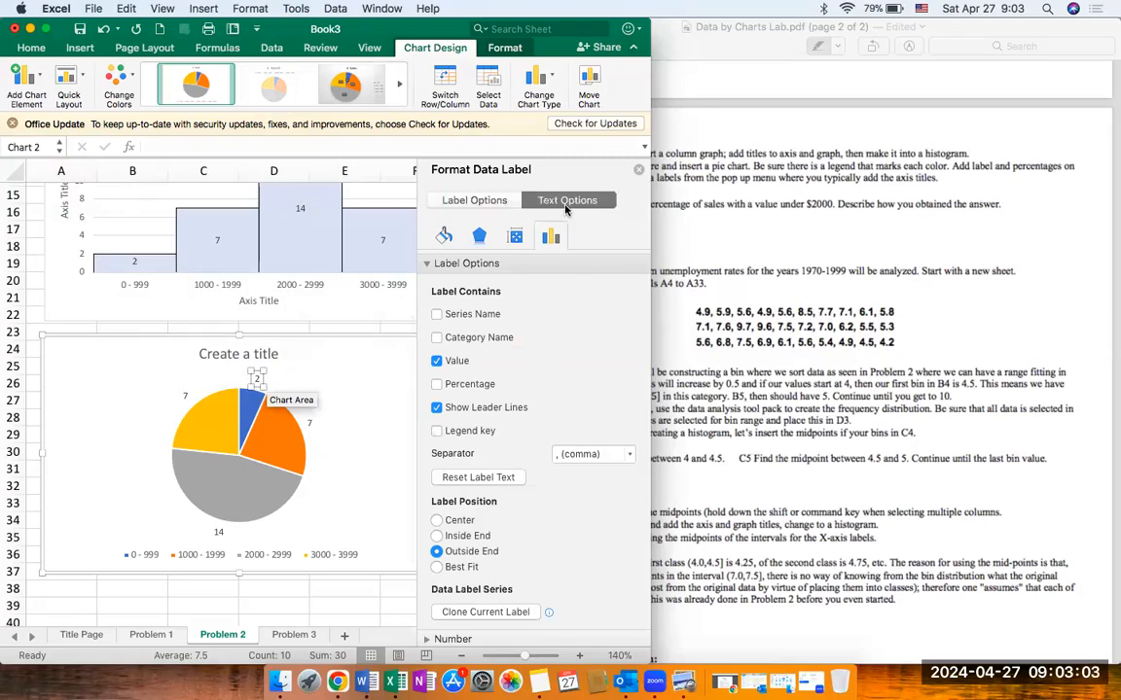
click(493, 207)
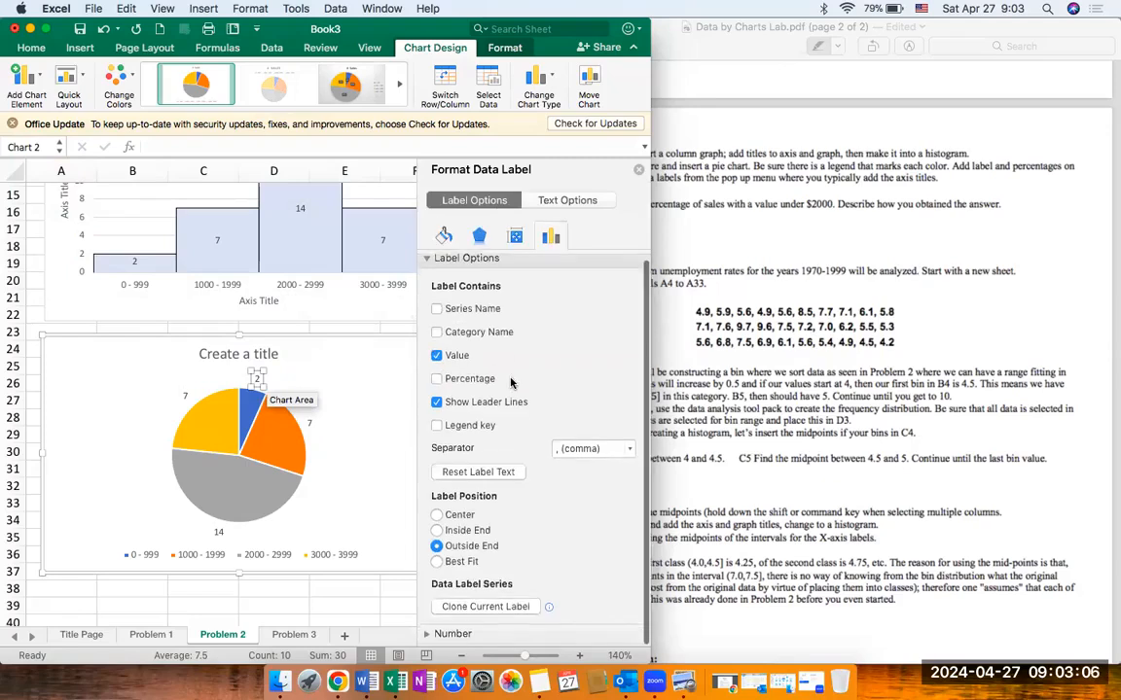
click(478, 237)
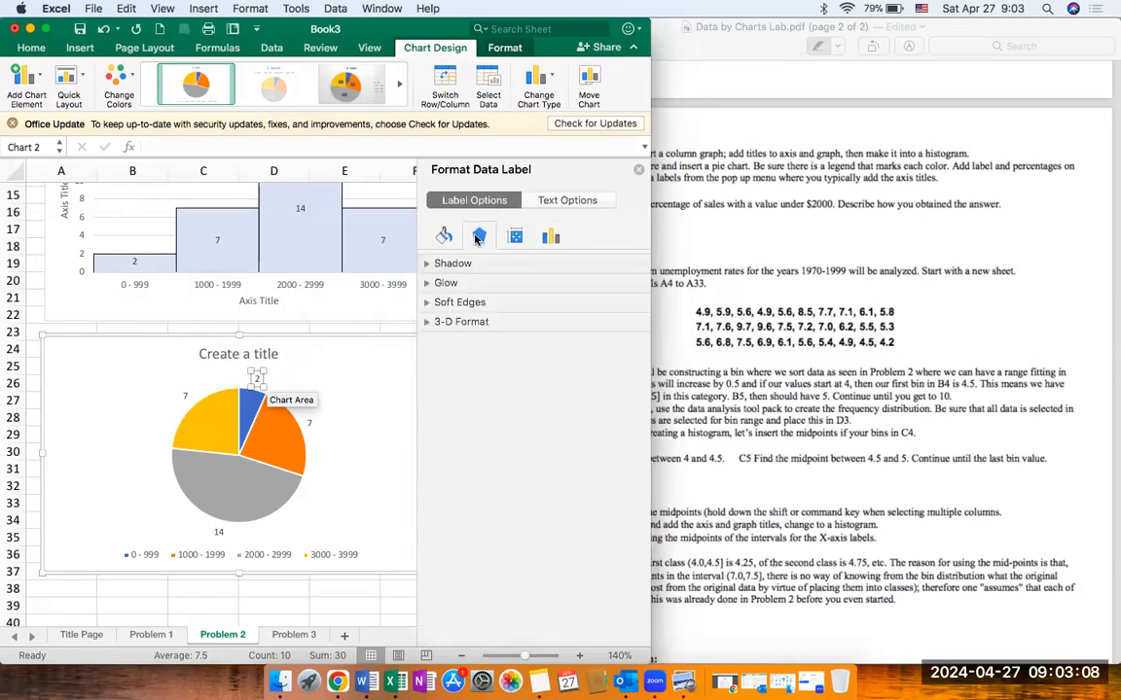
click(516, 237)
click(551, 236)
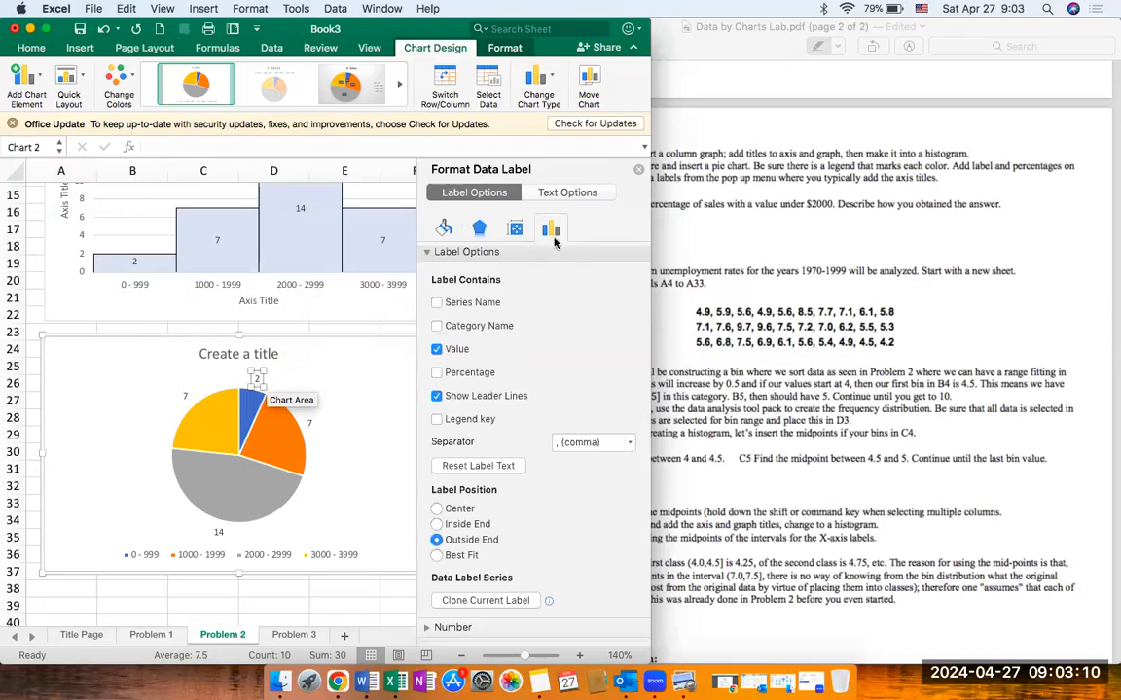
scroll(531, 407, down, 1)
scroll(447, 385, up, 1)
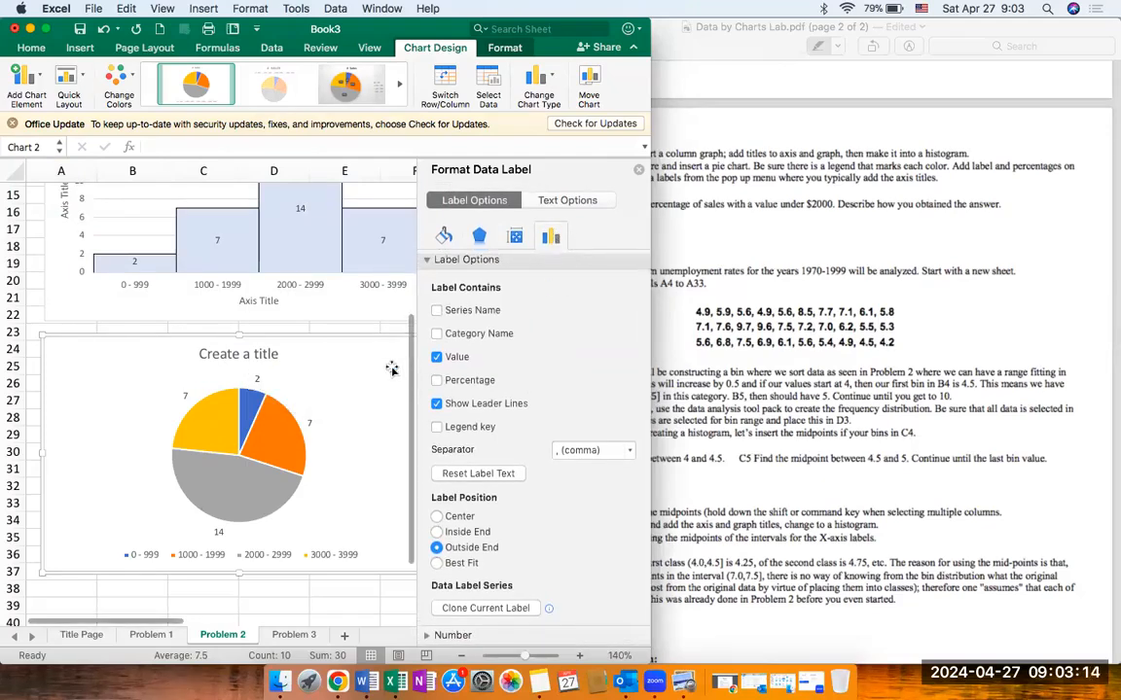
click(353, 375)
click(276, 385)
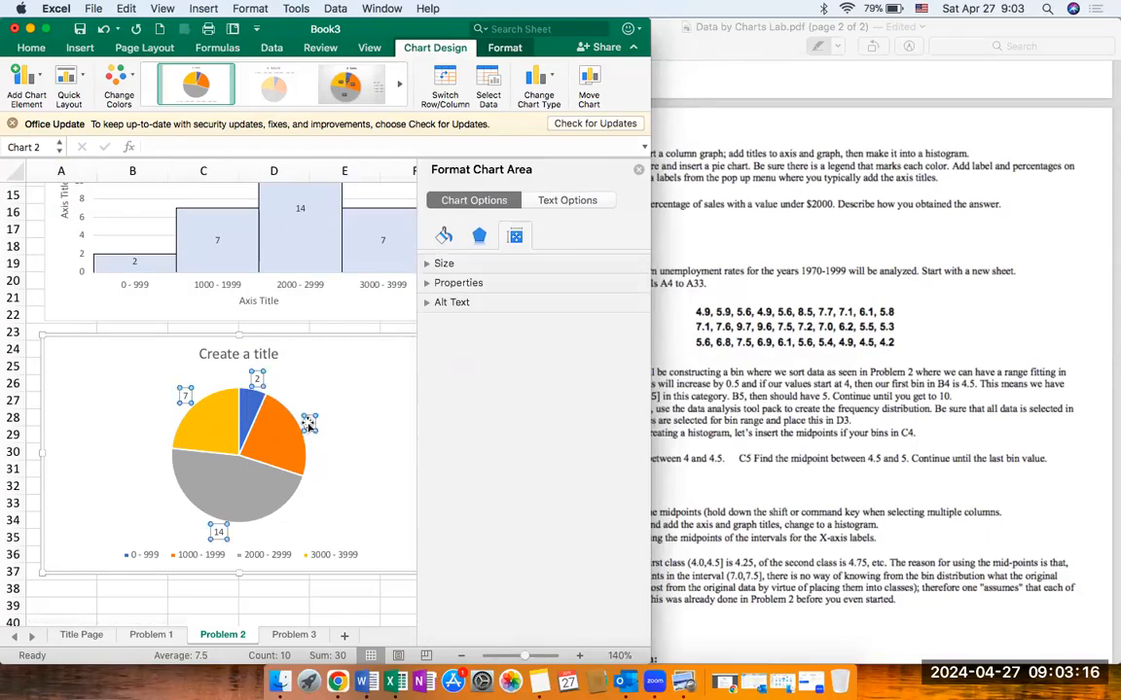
click(638, 171)
Step: Show the percentage together with the value in all of the pie chart's data labels, keeping them at the outside end
click(393, 364)
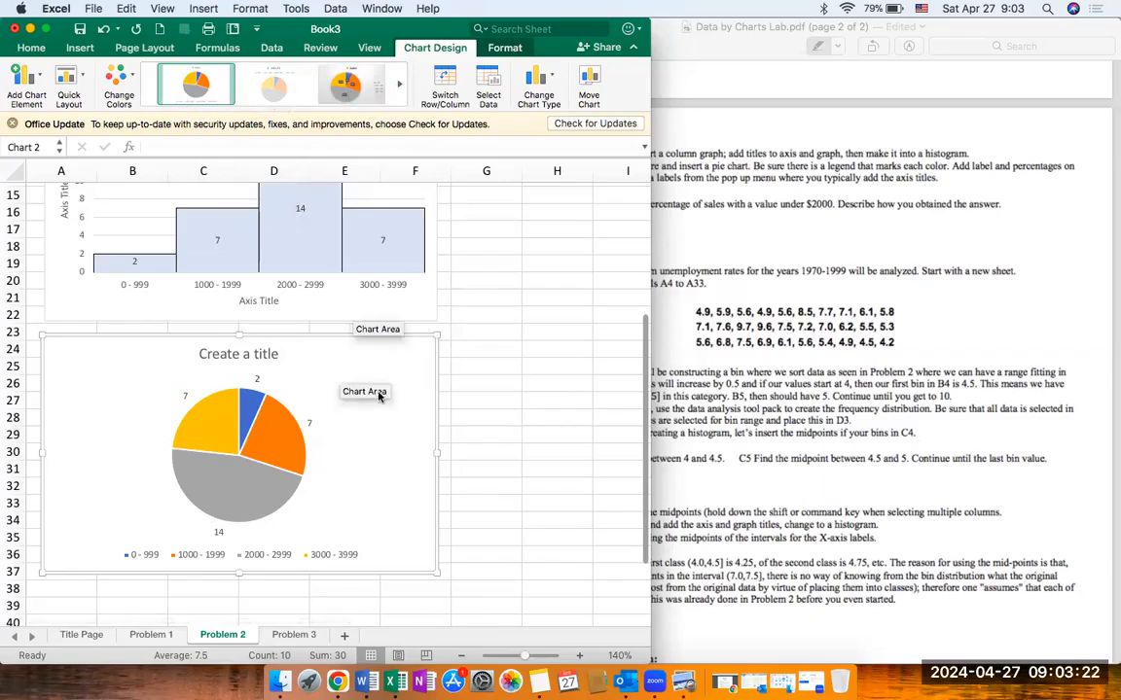
click(309, 423)
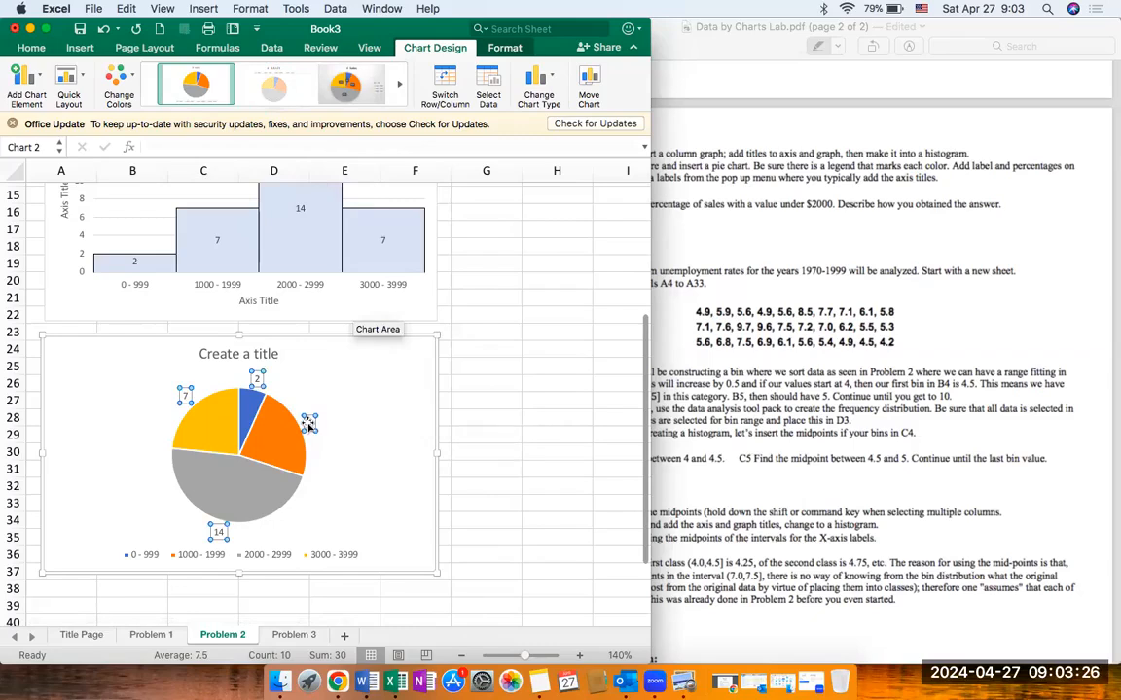
click(383, 365)
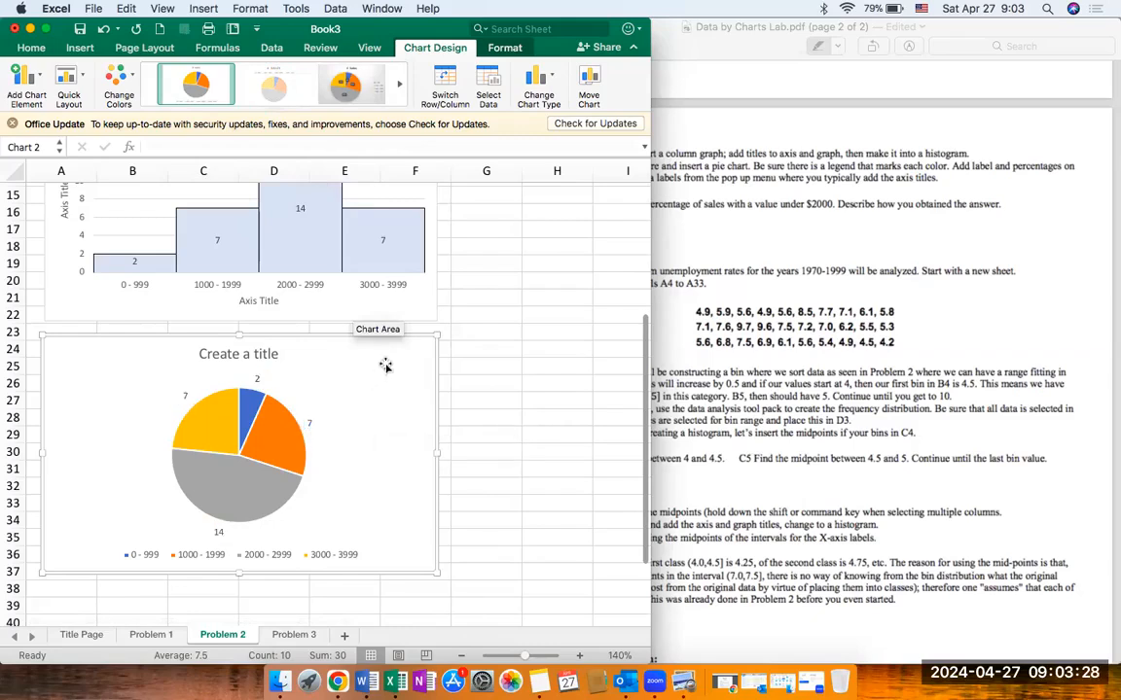
click(311, 423)
click(312, 423)
click(312, 422)
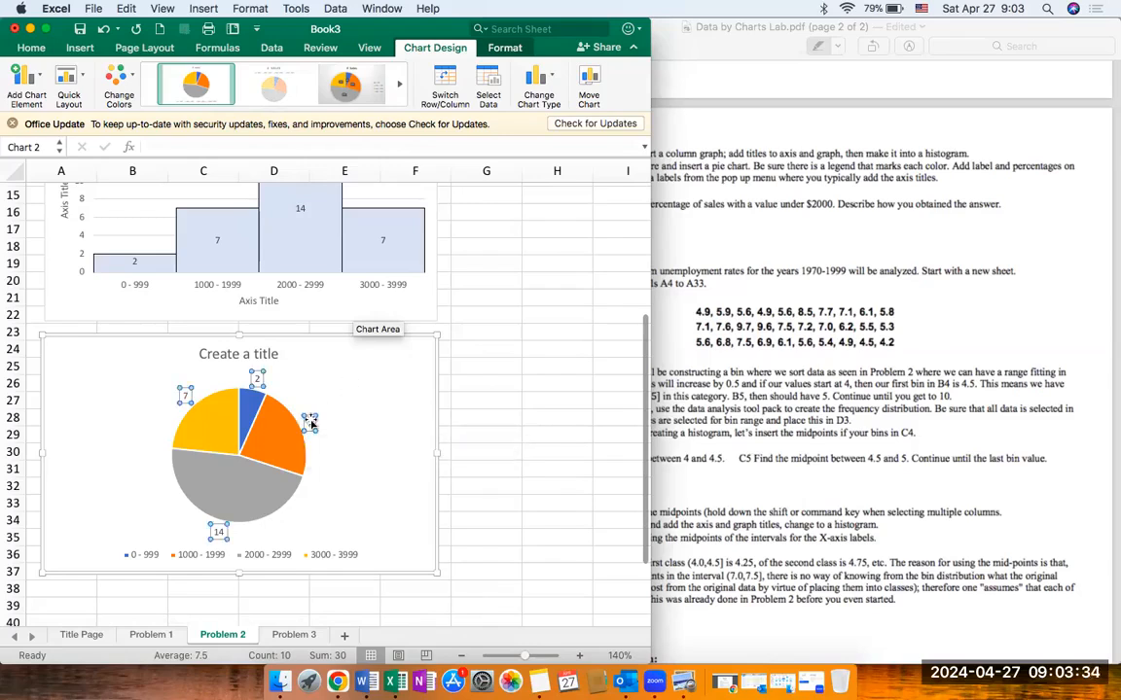
double_click(311, 423)
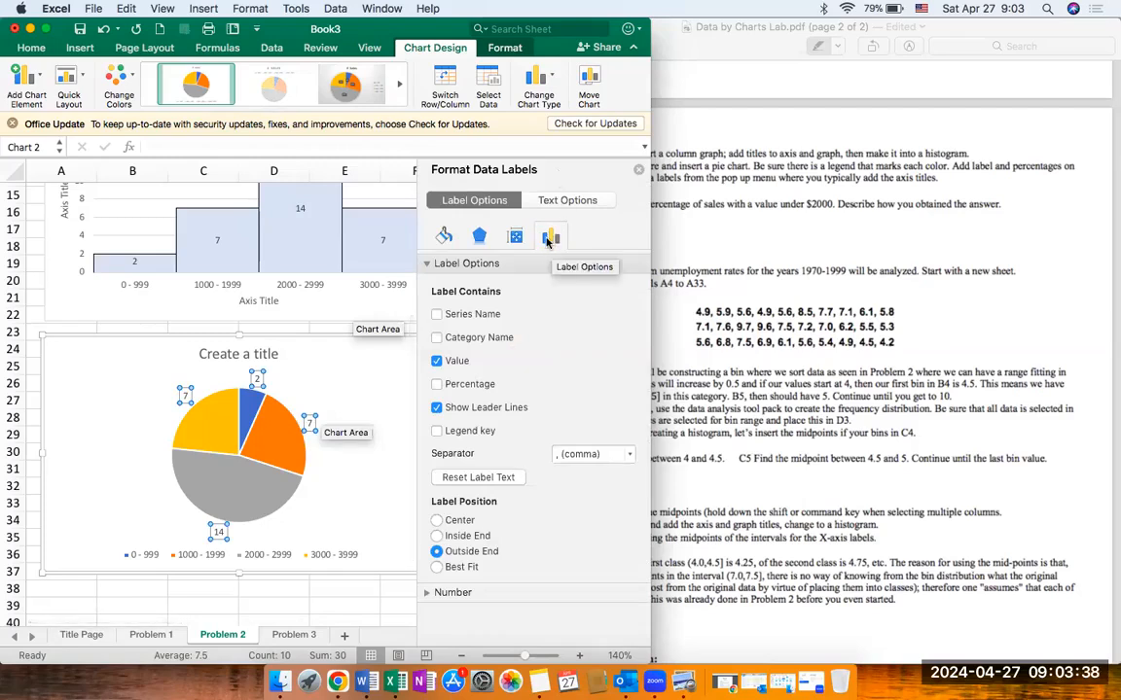
click(437, 384)
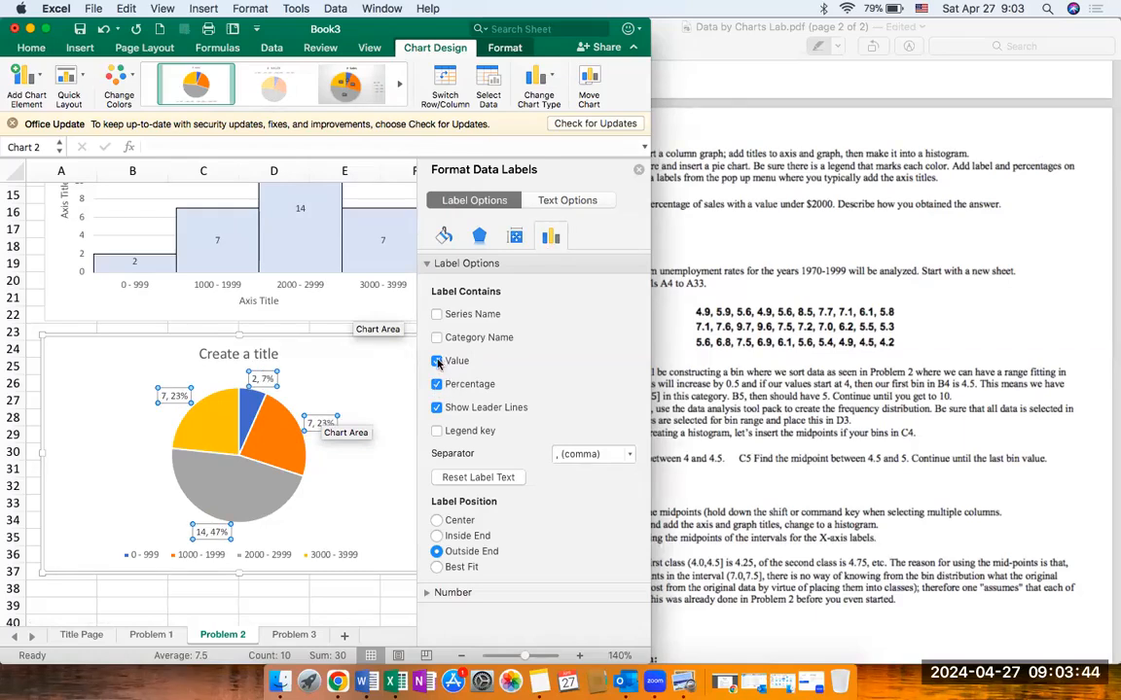
click(438, 362)
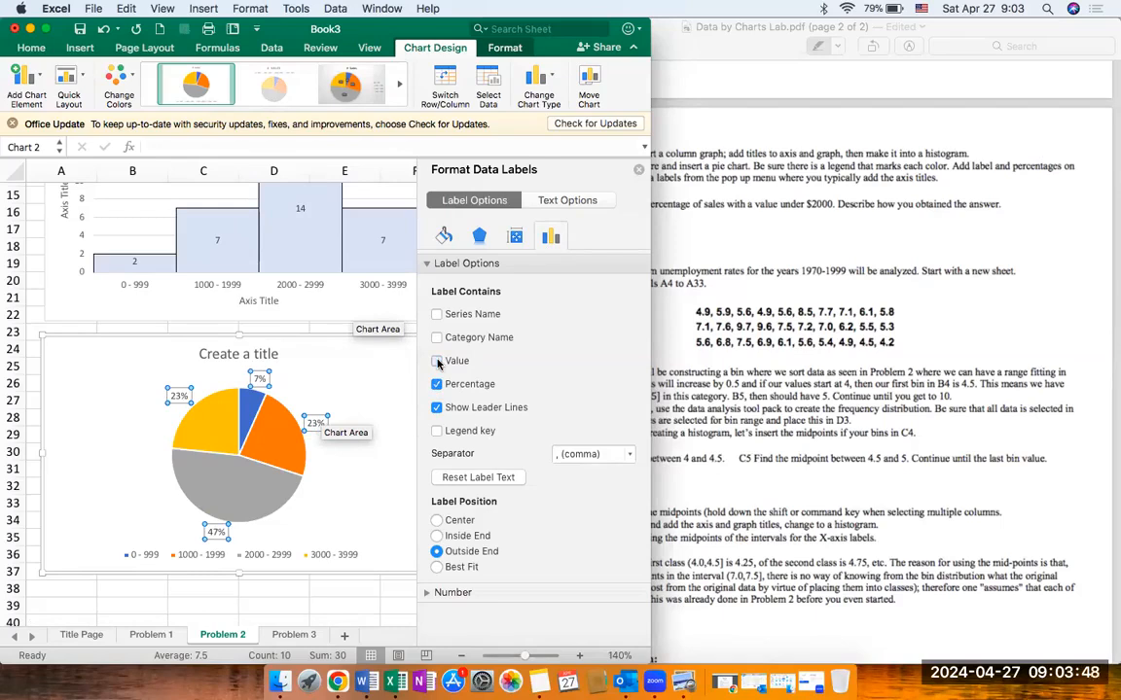
click(438, 362)
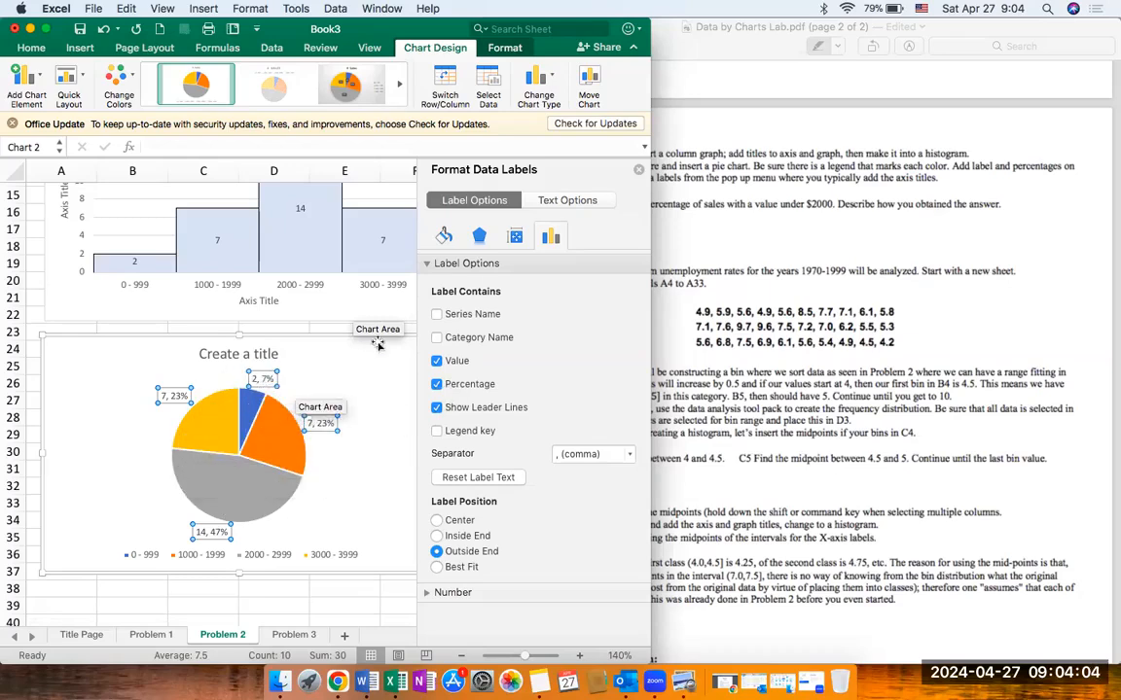
click(638, 172)
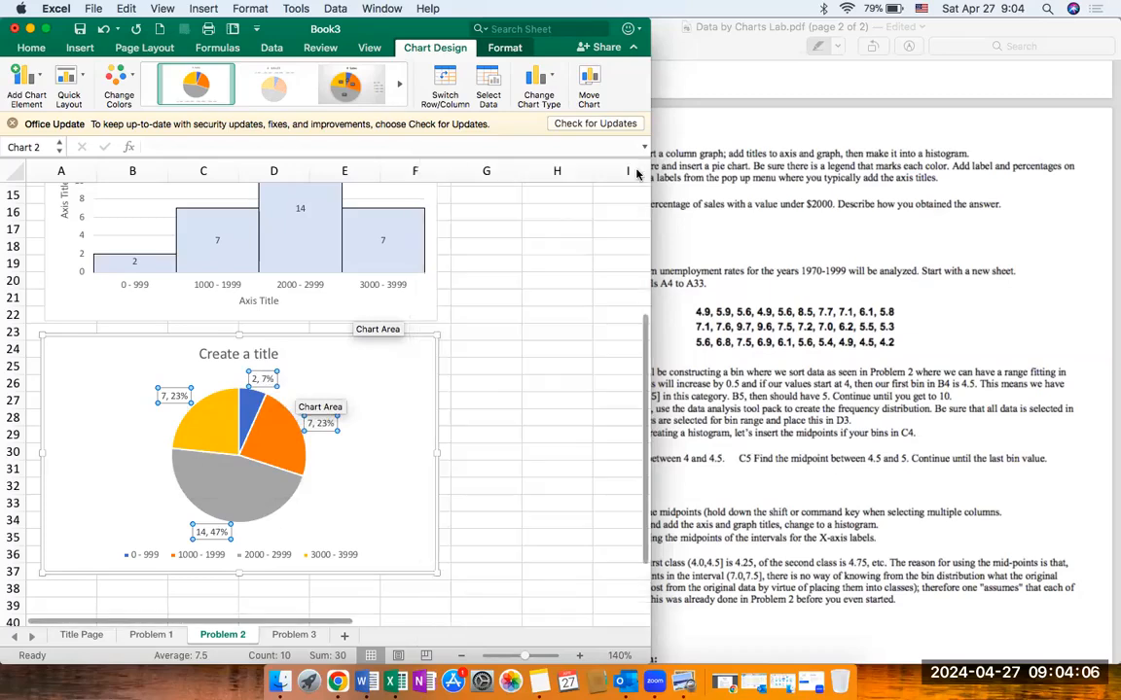
click(385, 457)
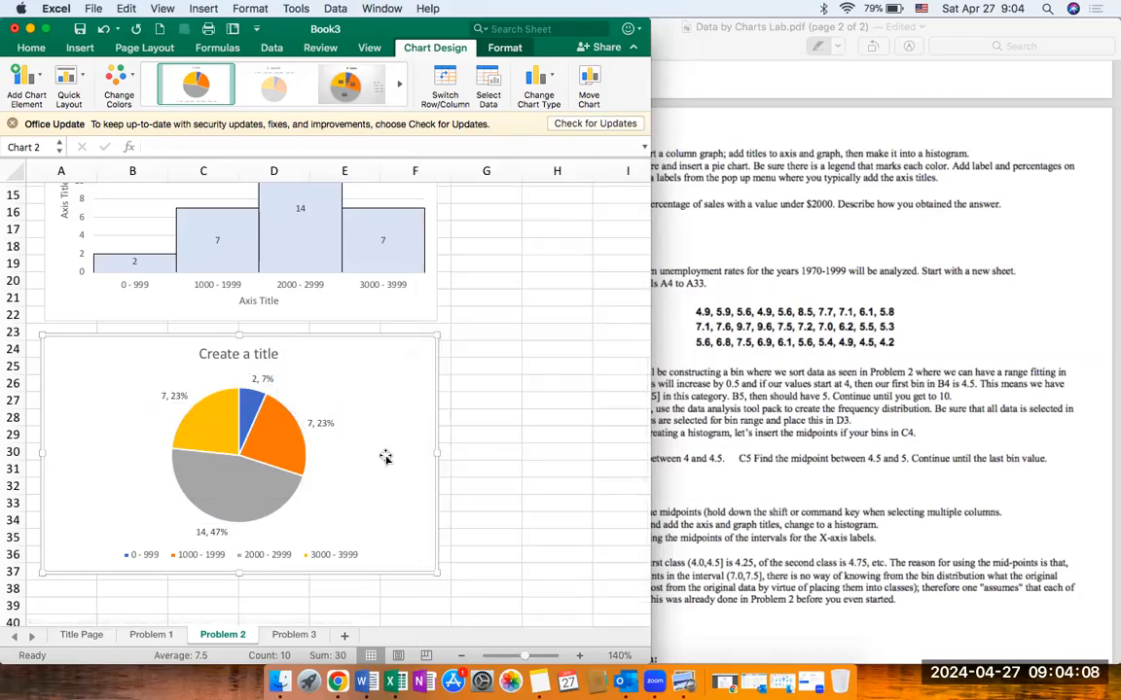
Step: Insert a text box below the pie chart, covering about cells A39 to F45
scroll(385, 457, down, 3)
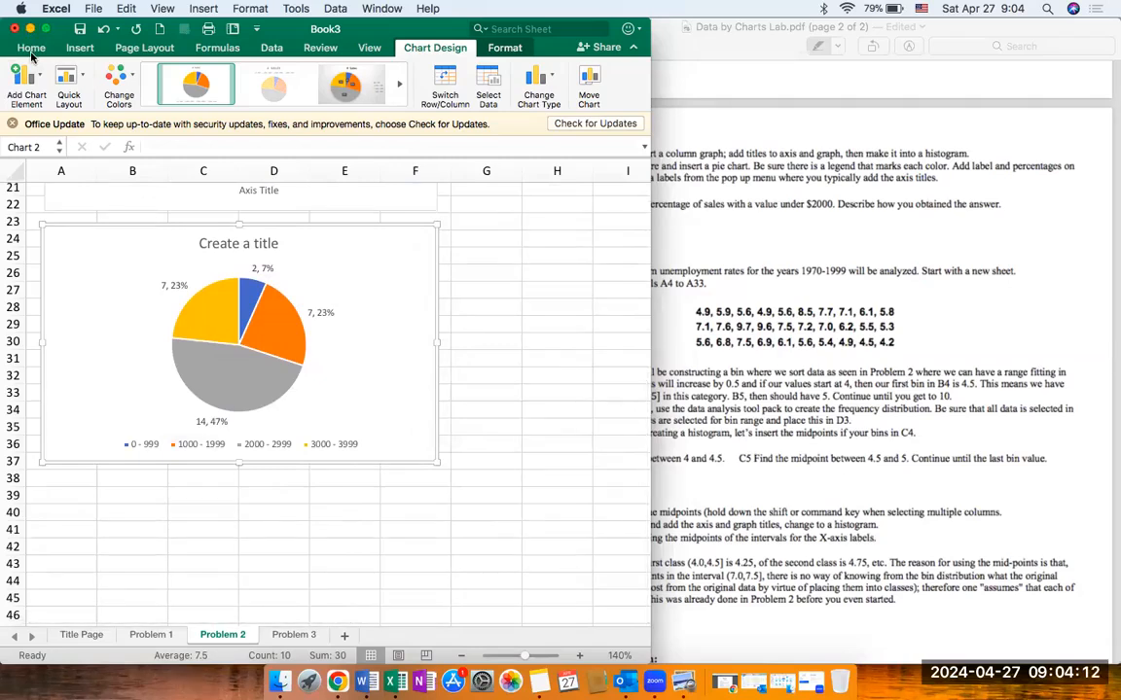
click(31, 49)
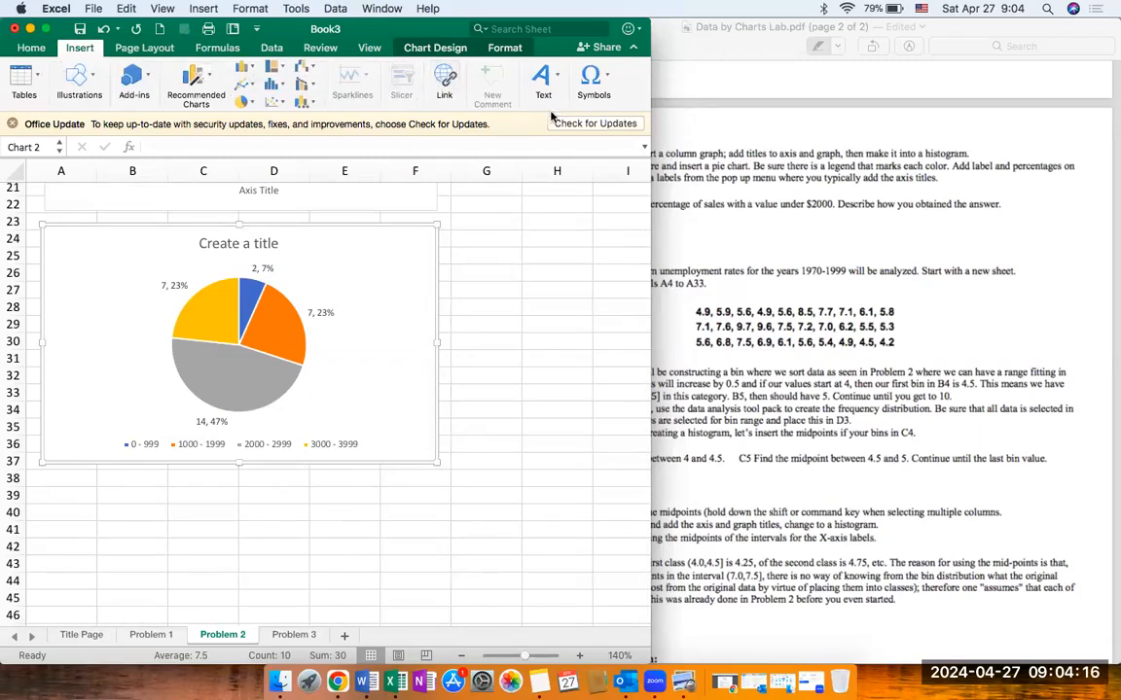
click(540, 78)
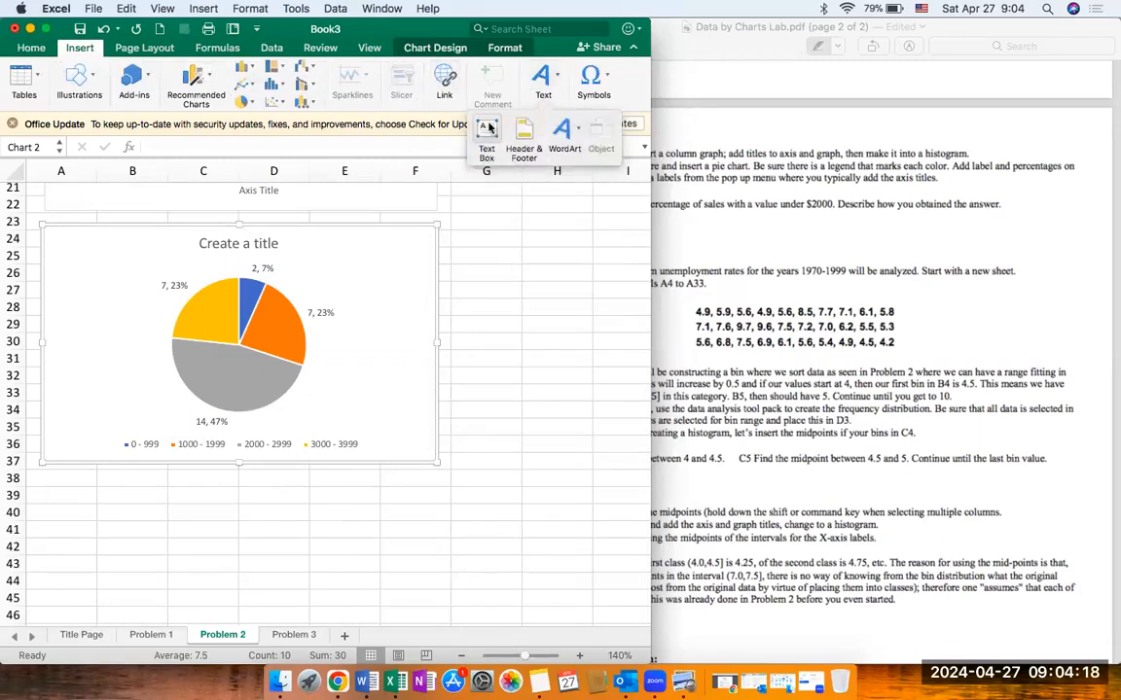
drag(33, 490, 562, 506)
Step: Switch to the lab PDF in Preview and highlight the question about the percentage of sales under $2000 and describing the answer
drag(770, 319, 771, 319)
click(771, 319)
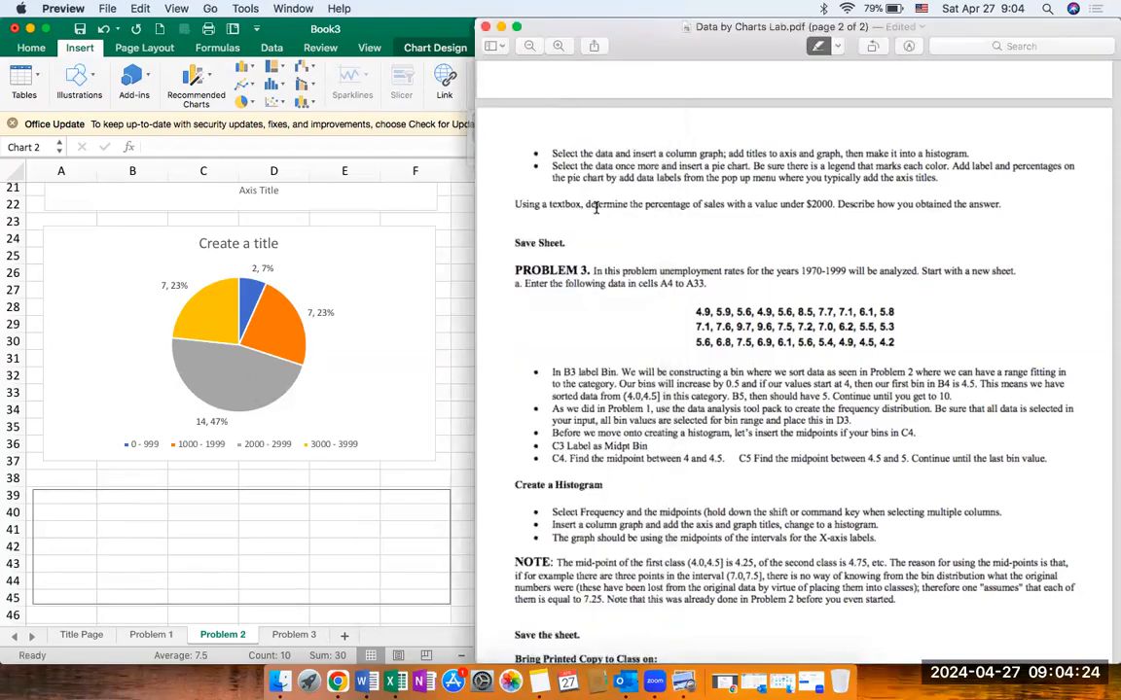
drag(588, 205, 1000, 206)
Step: Enter in the Excel text box "A) Determine the percent of sales with a value under $2000. Describe how you got your answer."
click(312, 555)
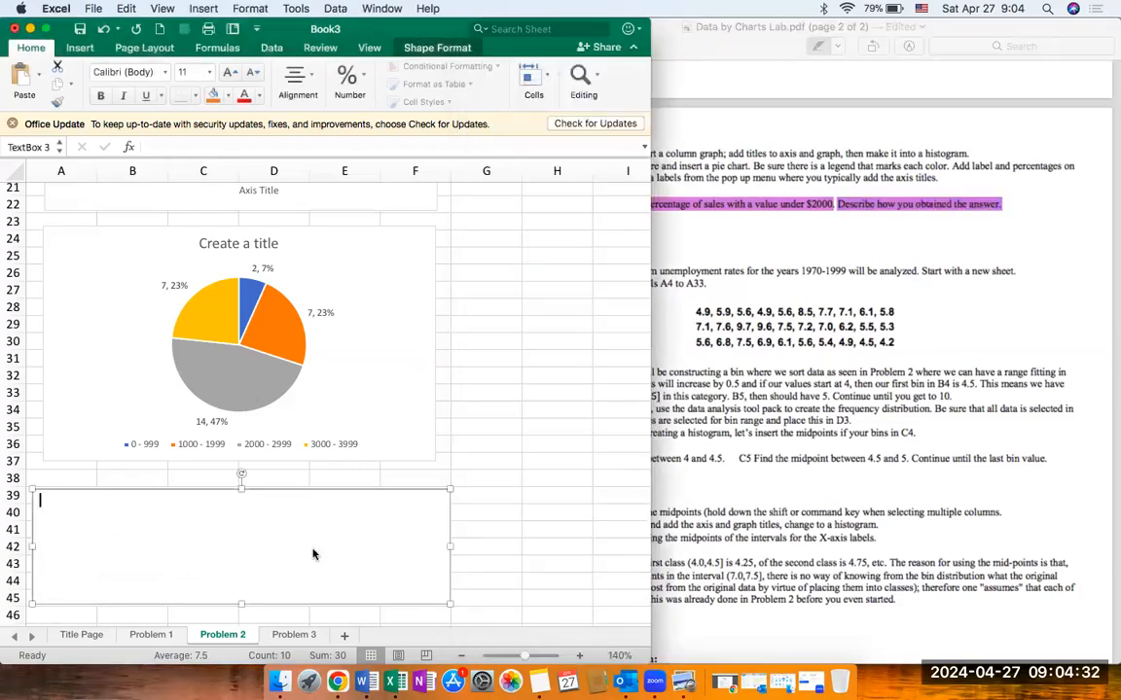
text(Determine the percent)
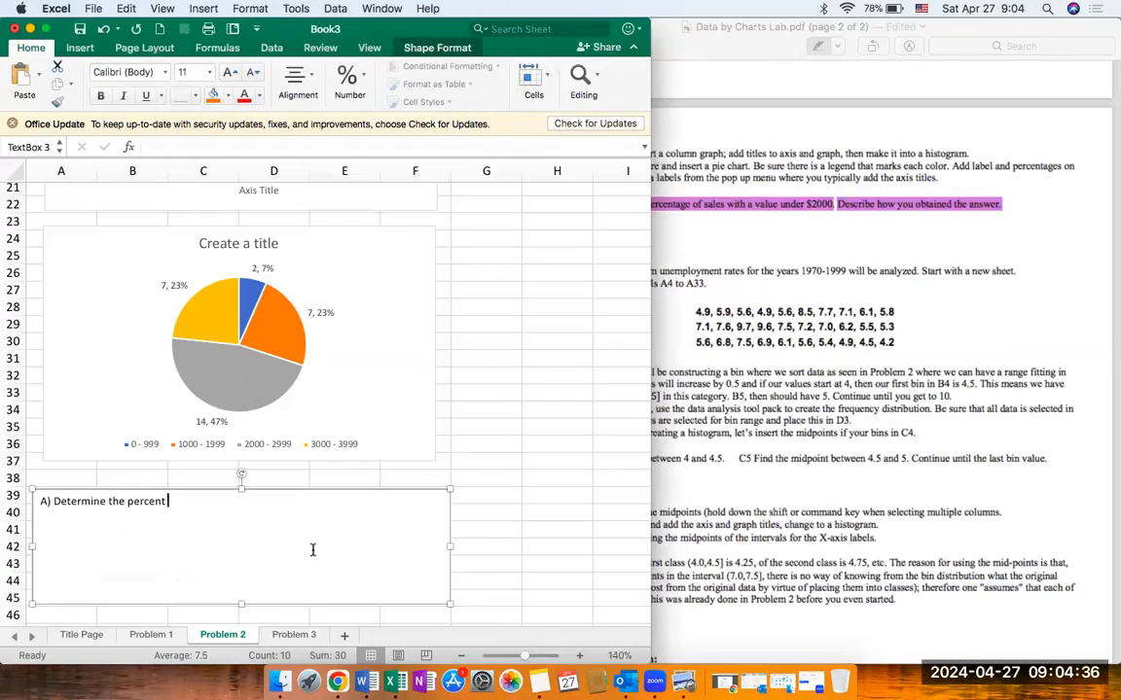
text( of)
text( sales un)
text(h a value under)
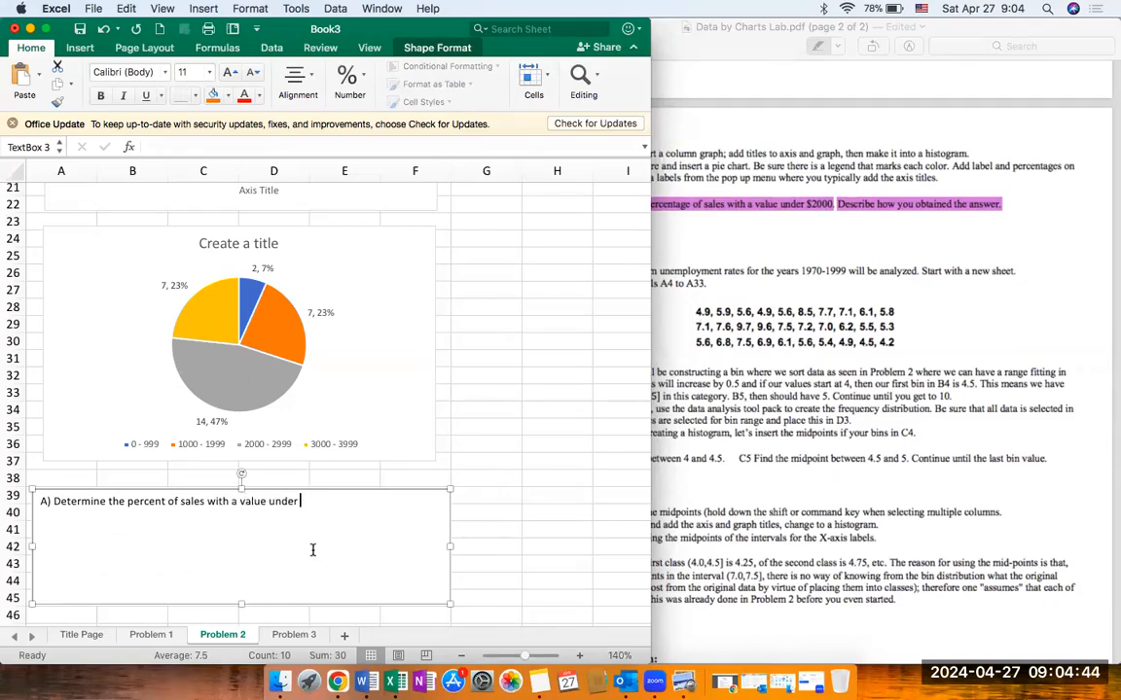
text( $2000. Describe how you got your nanswer.)
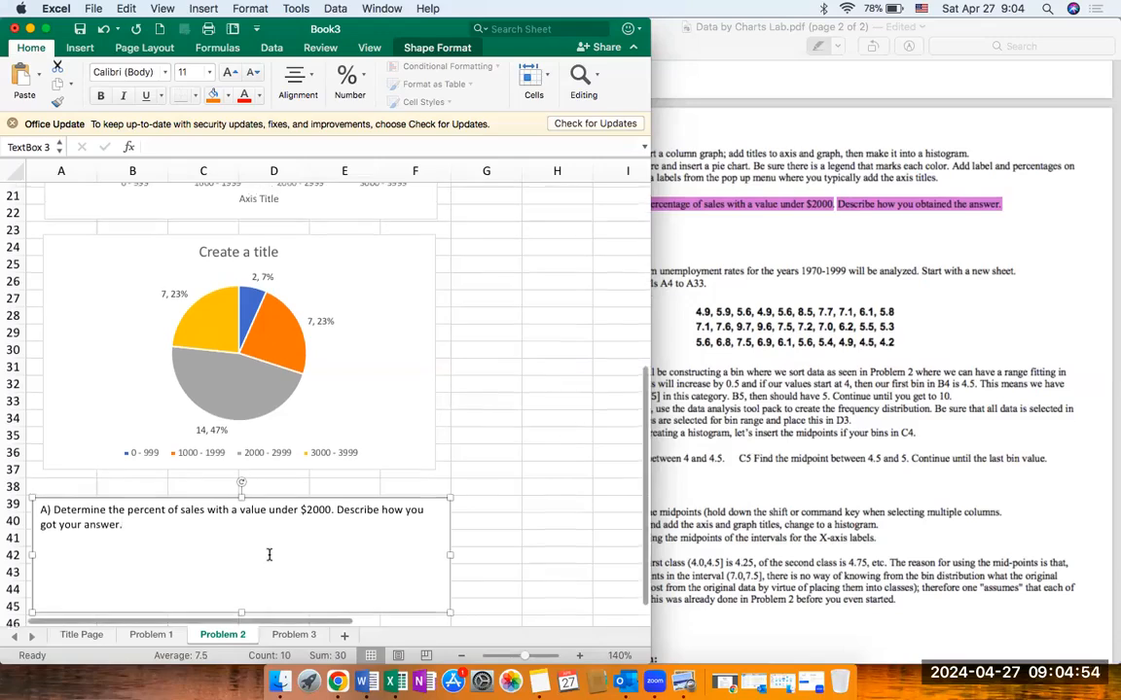
scroll(250, 380, up, 2)
scroll(250, 379, up, 5)
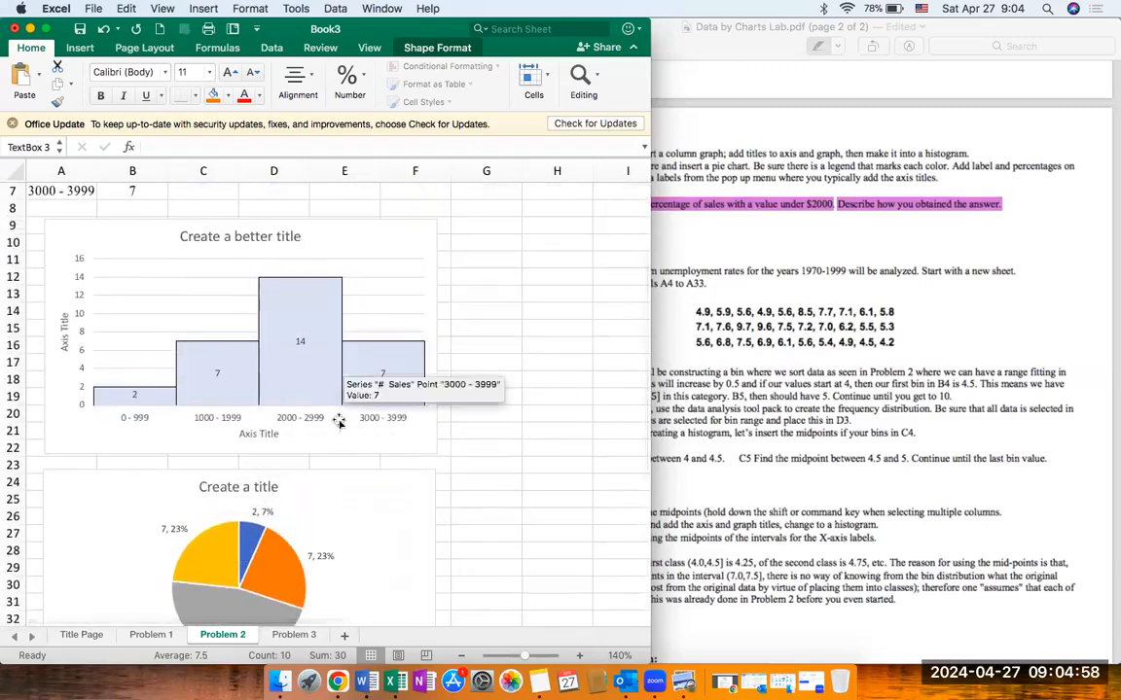
Step: Review Problem 2's histogram, pie chart percentages and text box question, with a brief look at the Problem 1 sheet
scroll(328, 482, down, 2)
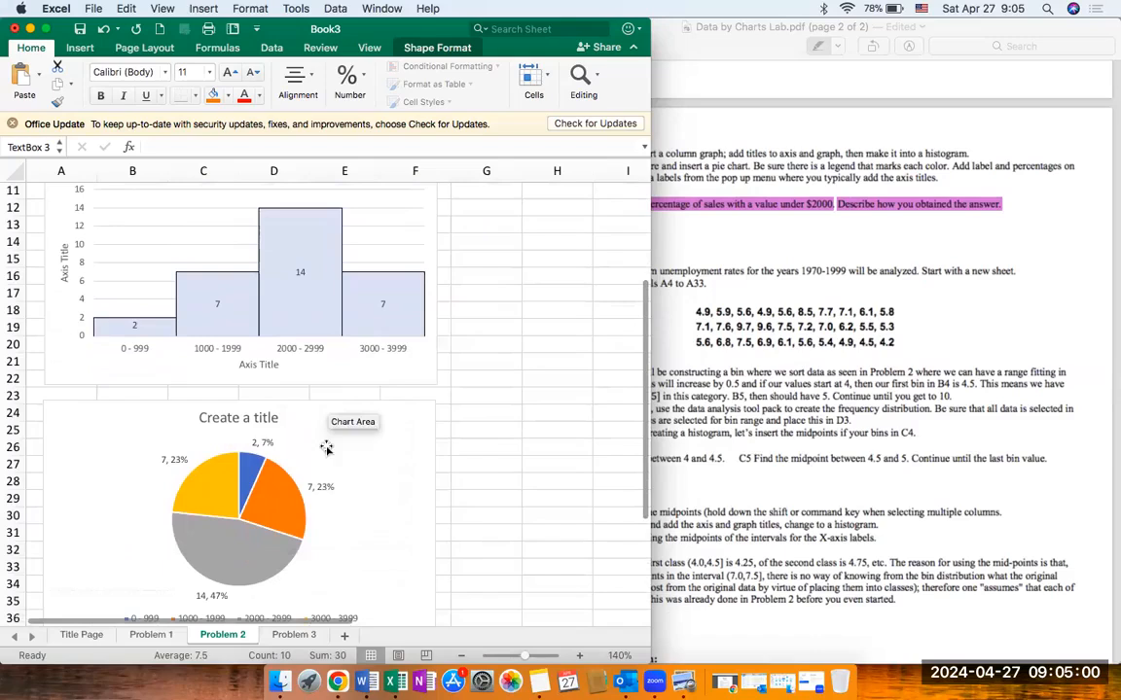
scroll(338, 504, down, 2)
scroll(338, 505, up, 2)
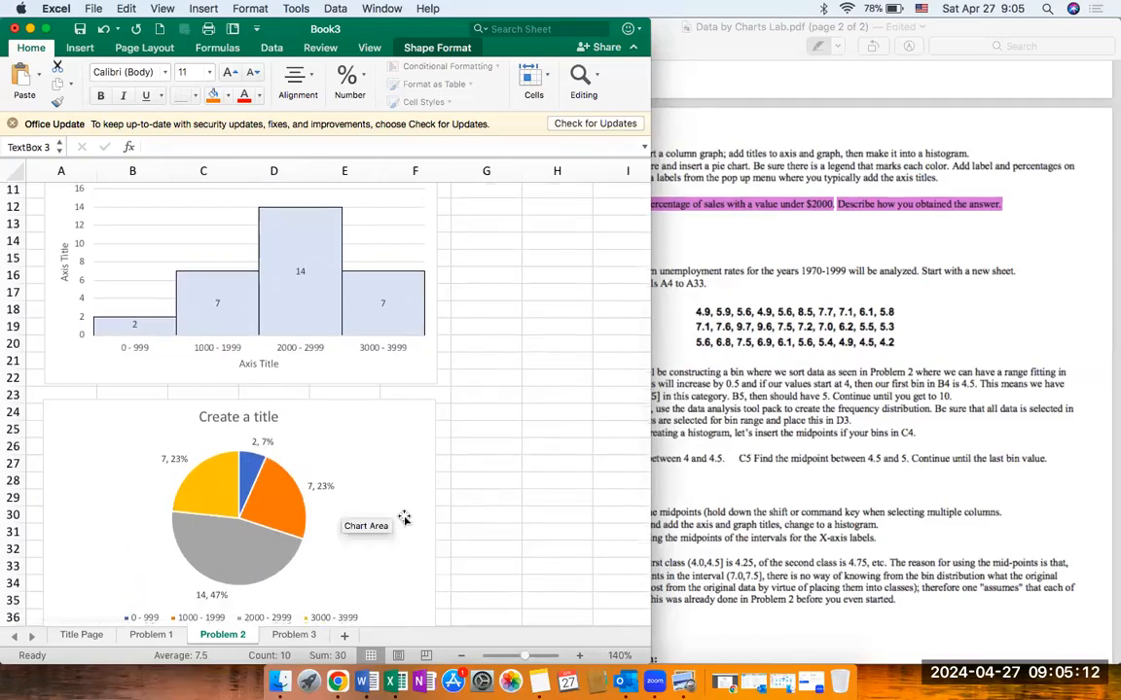
scroll(403, 520, down, 3)
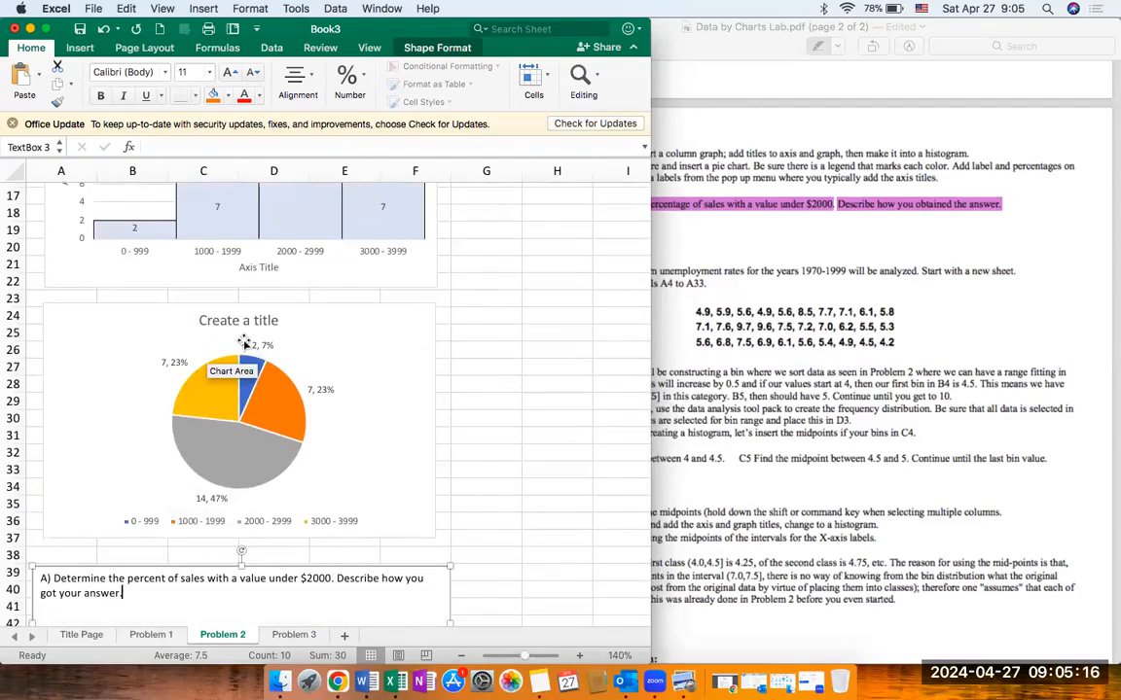
scroll(253, 336, down, 2)
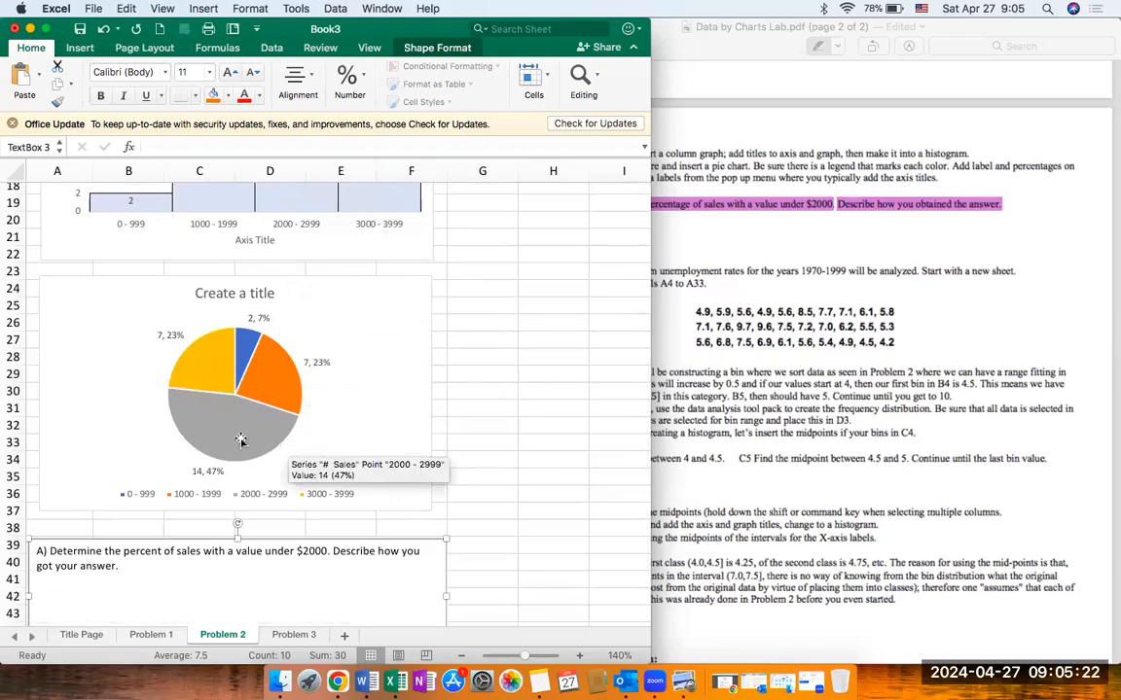
scroll(240, 440, up, 6)
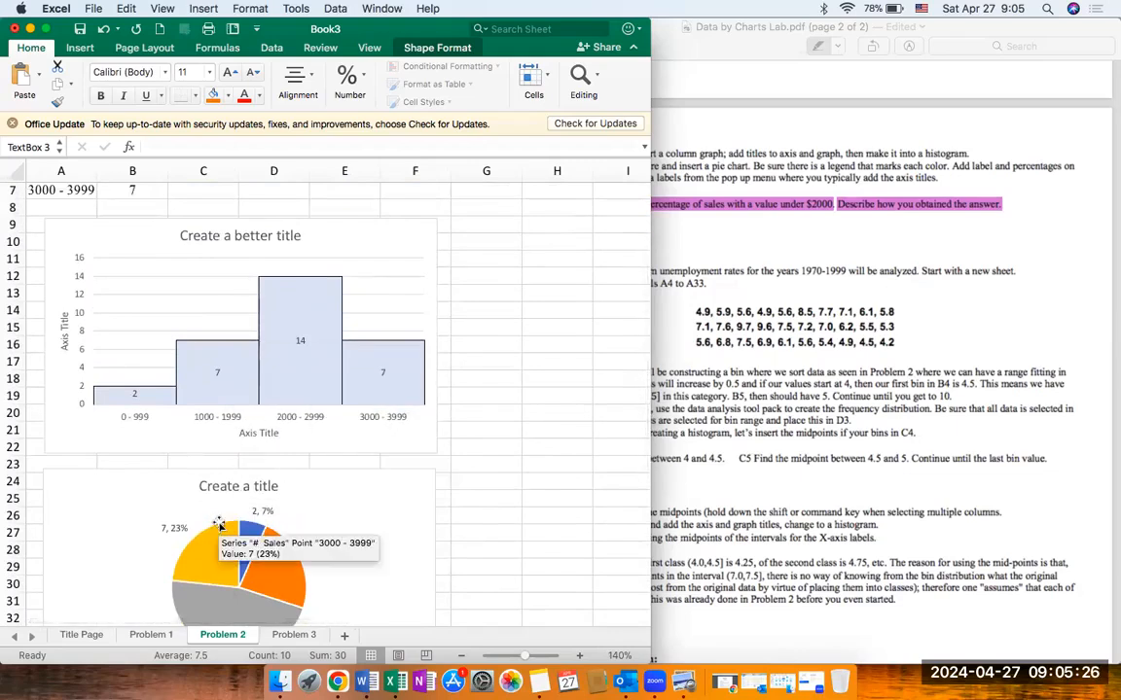
click(151, 634)
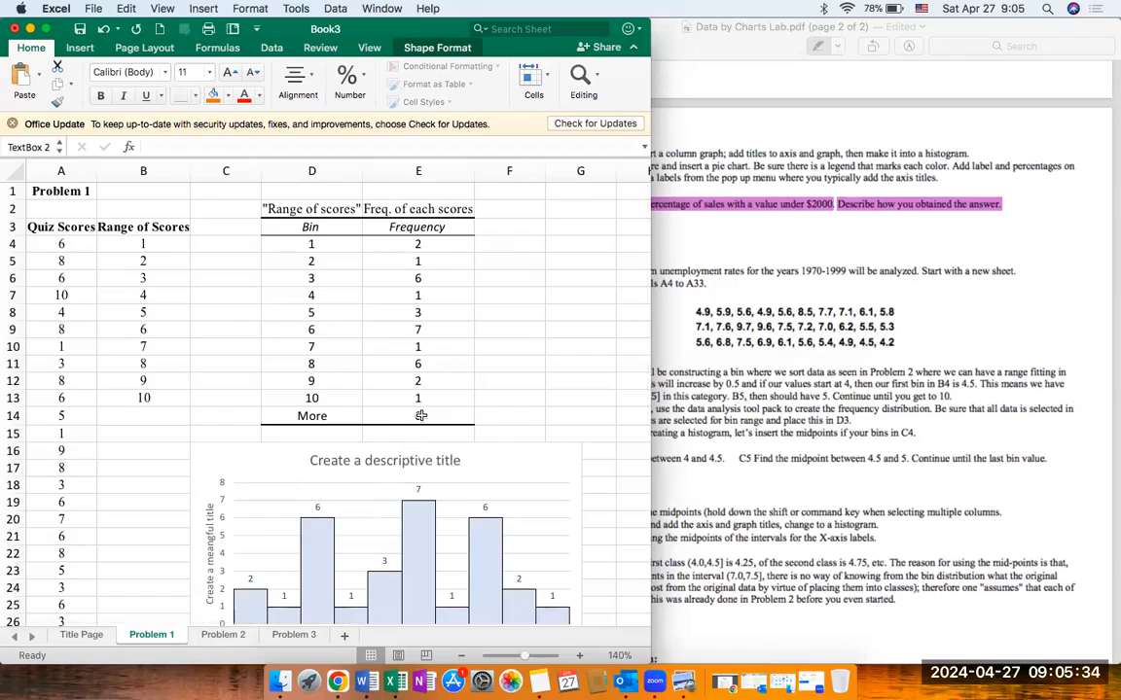
click(224, 638)
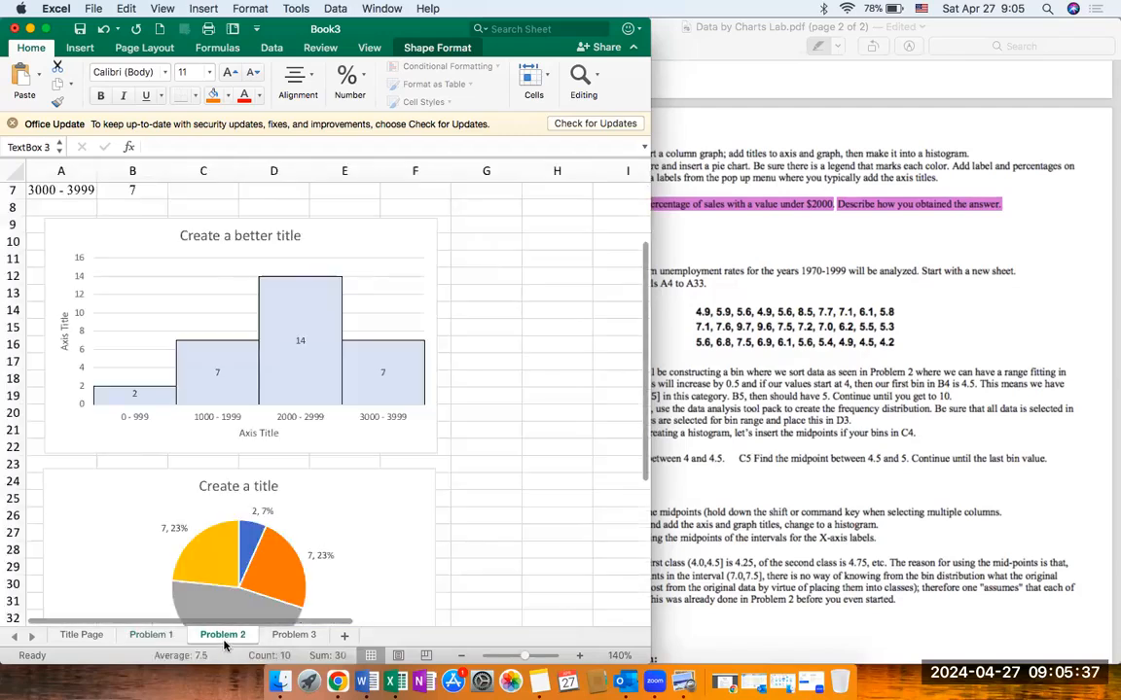
Step: Open the Problem 3 sheet, then switch to the lab PDF in Preview and highlight "unemployment rates" in the Problem 3 introduction
click(293, 635)
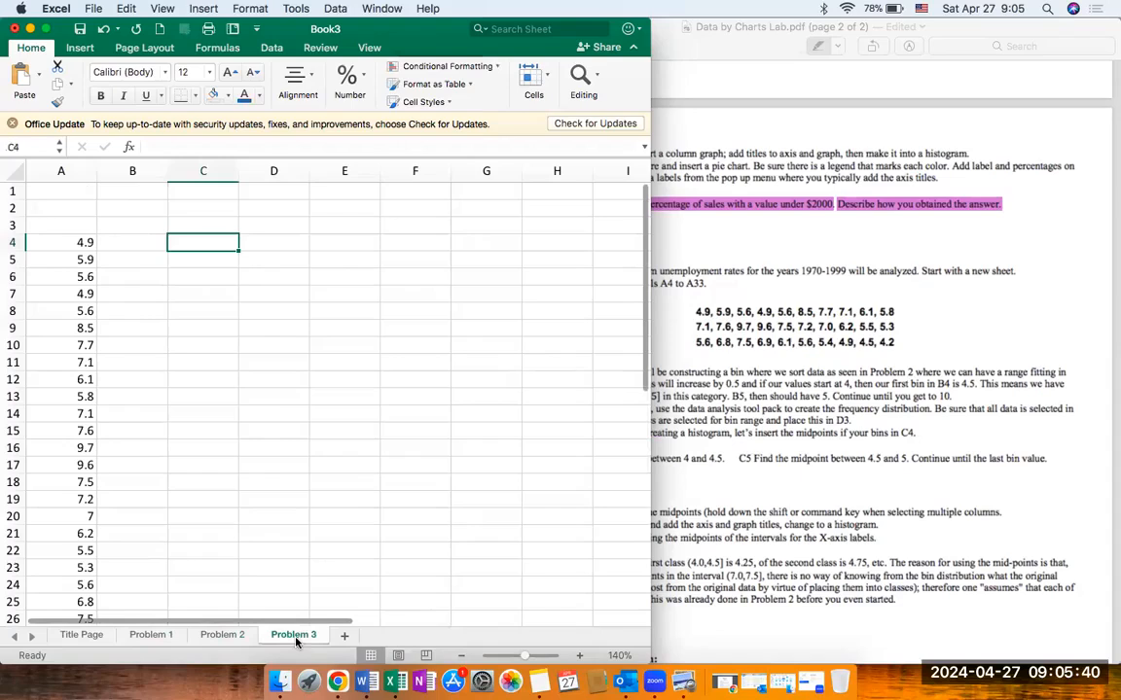
click(762, 412)
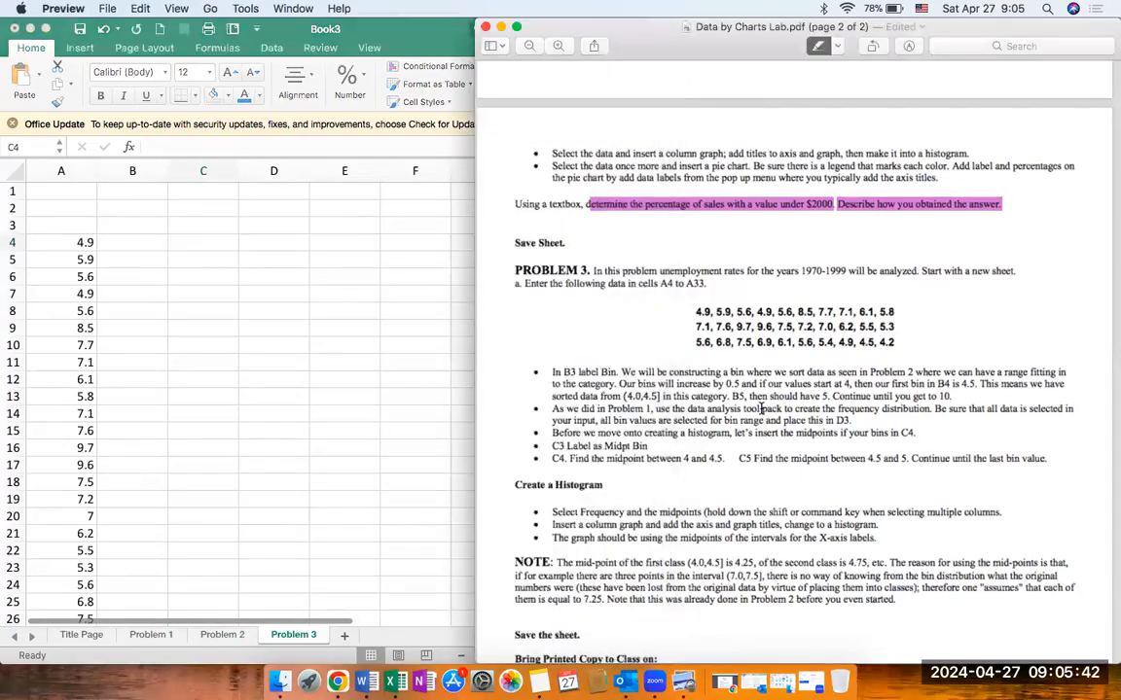
scroll(762, 408, down, 5)
scroll(761, 408, down, 1)
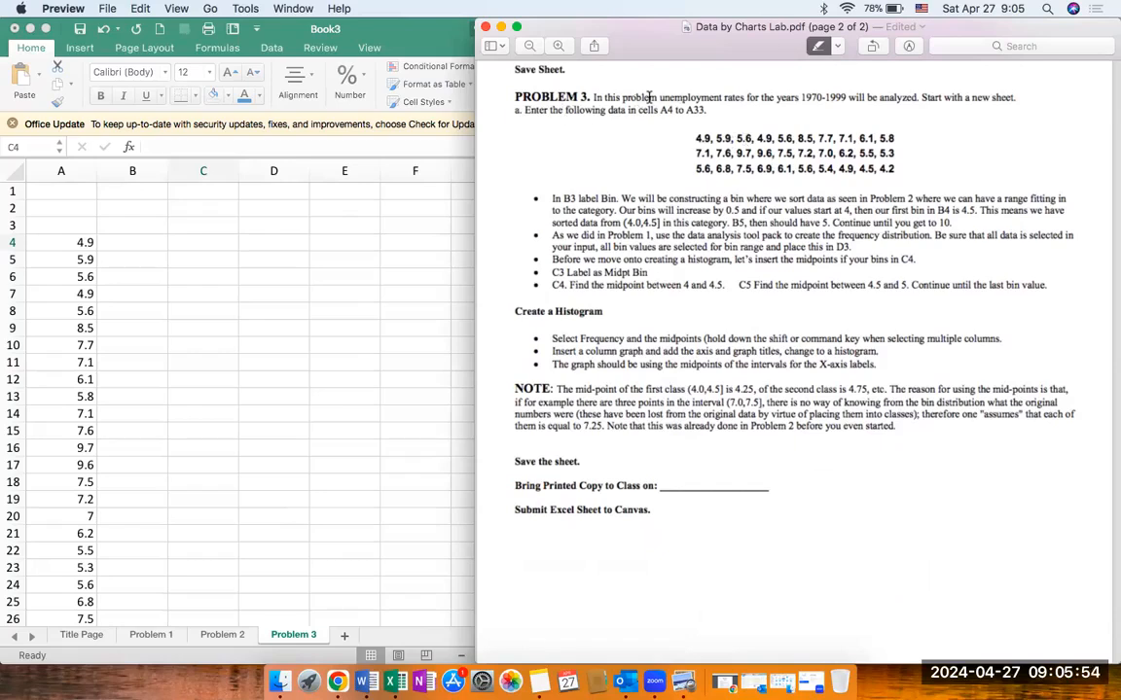
drag(658, 97, 741, 98)
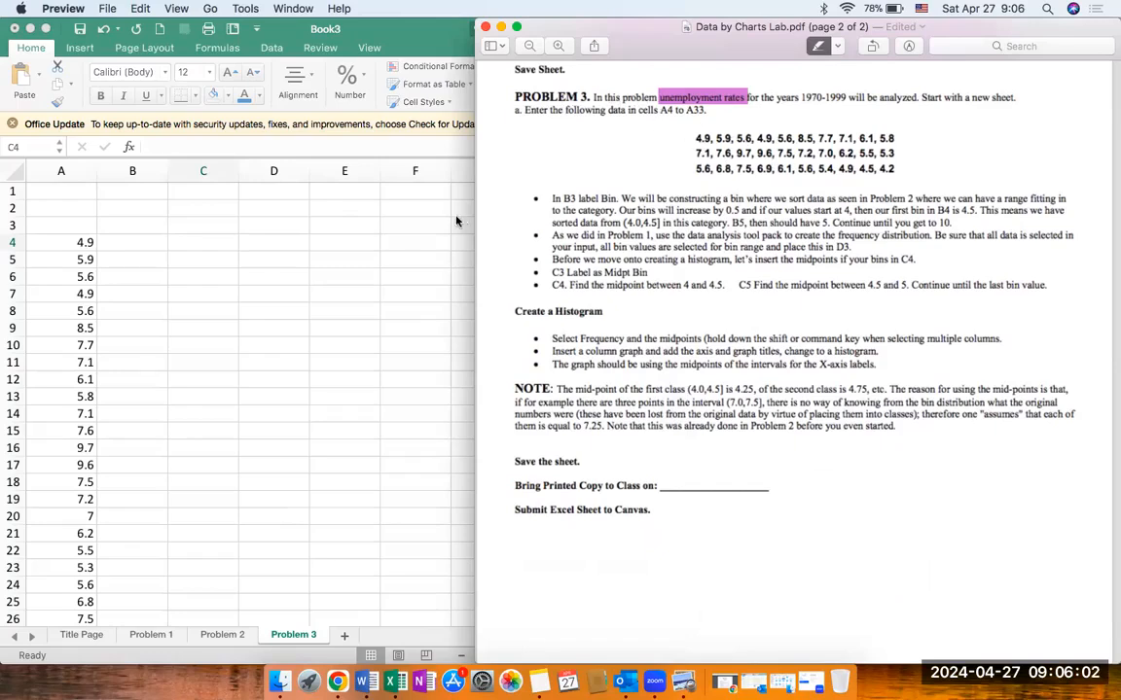
Step: In Excel, enter "Problem 3" in A1 and "Unemployment Rates" in A3, and fit column A's width to its text
click(73, 195)
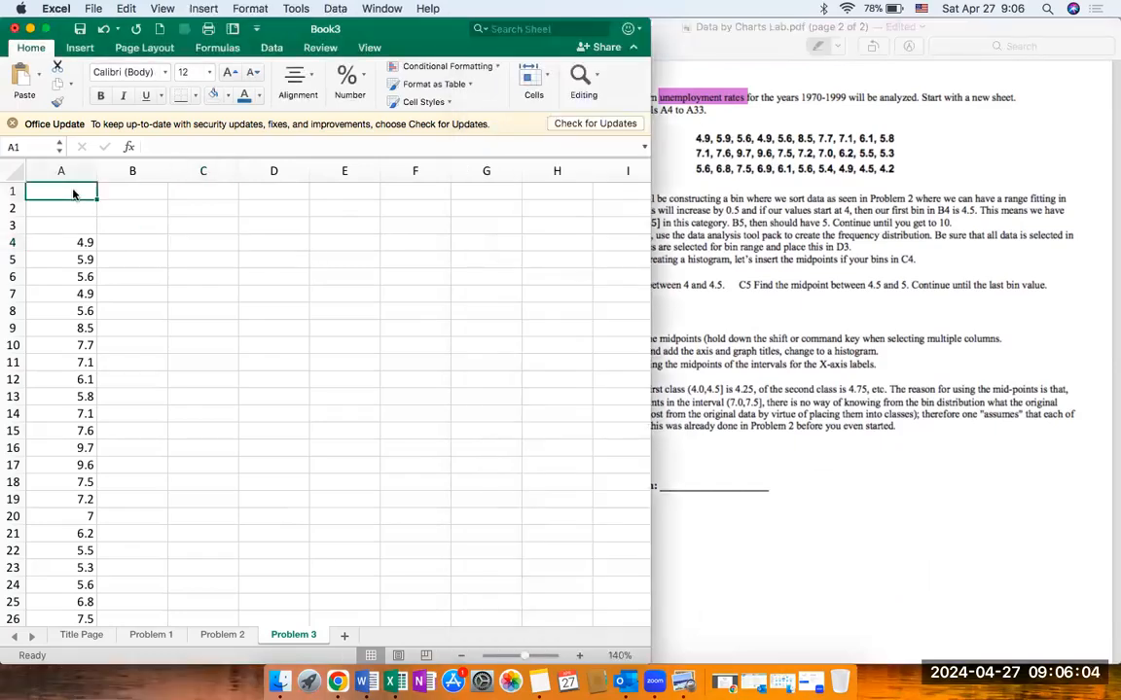
text(Problem 3)
key(Return)
key(Return)
text(Unemployment Rates)
key(Return)
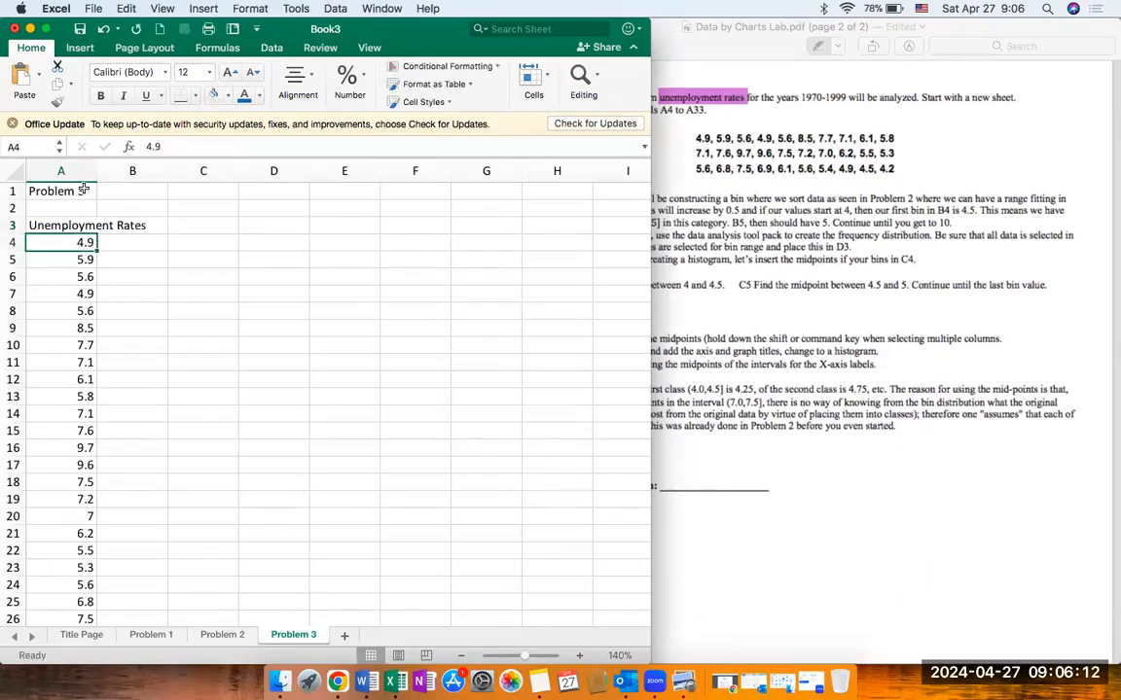
double_click(97, 171)
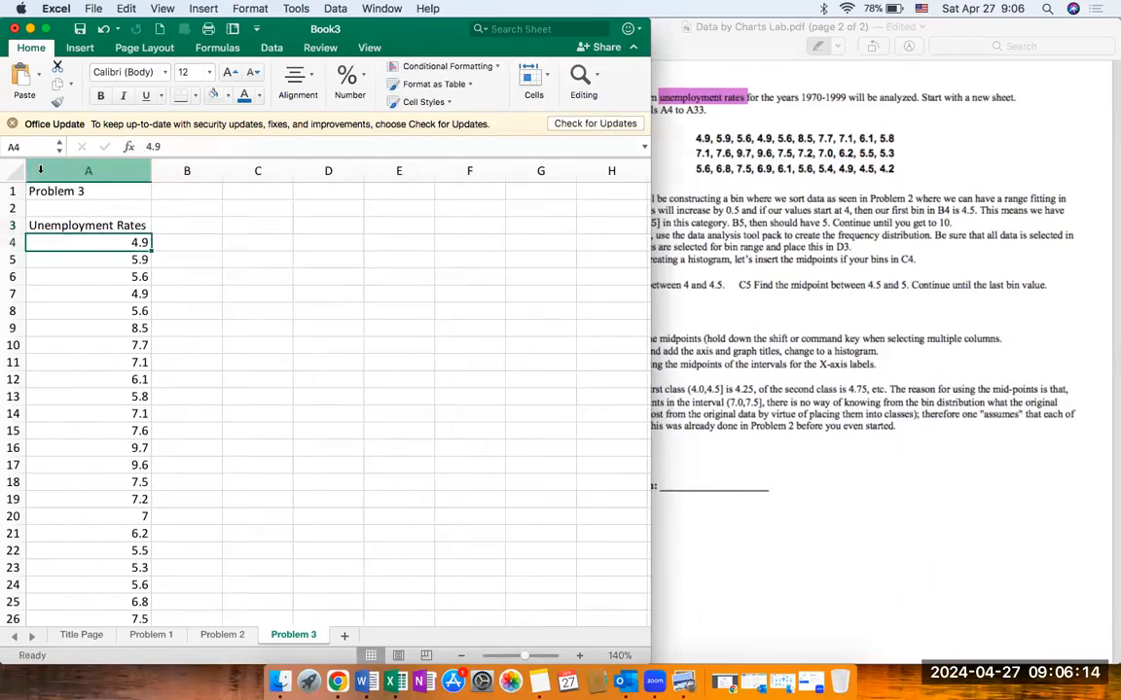
Step: Center the contents of the entire Problem 3 sheet and set its font to Times New Roman
click(13, 171)
click(298, 84)
click(218, 149)
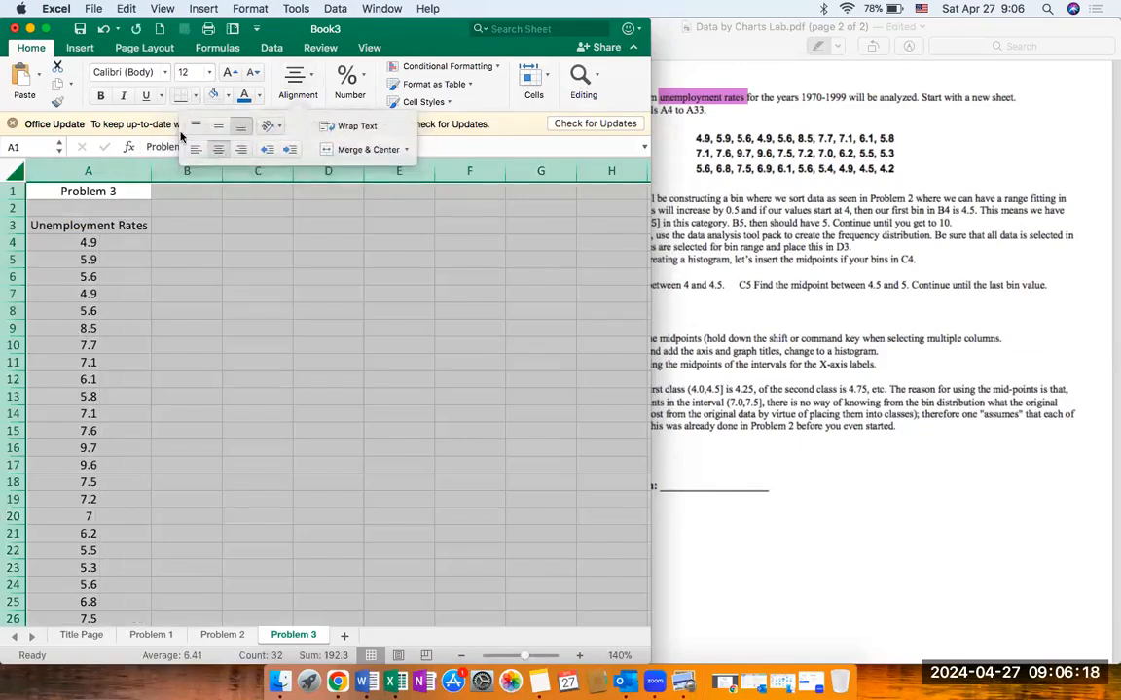
click(148, 72)
text(Times New Roman)
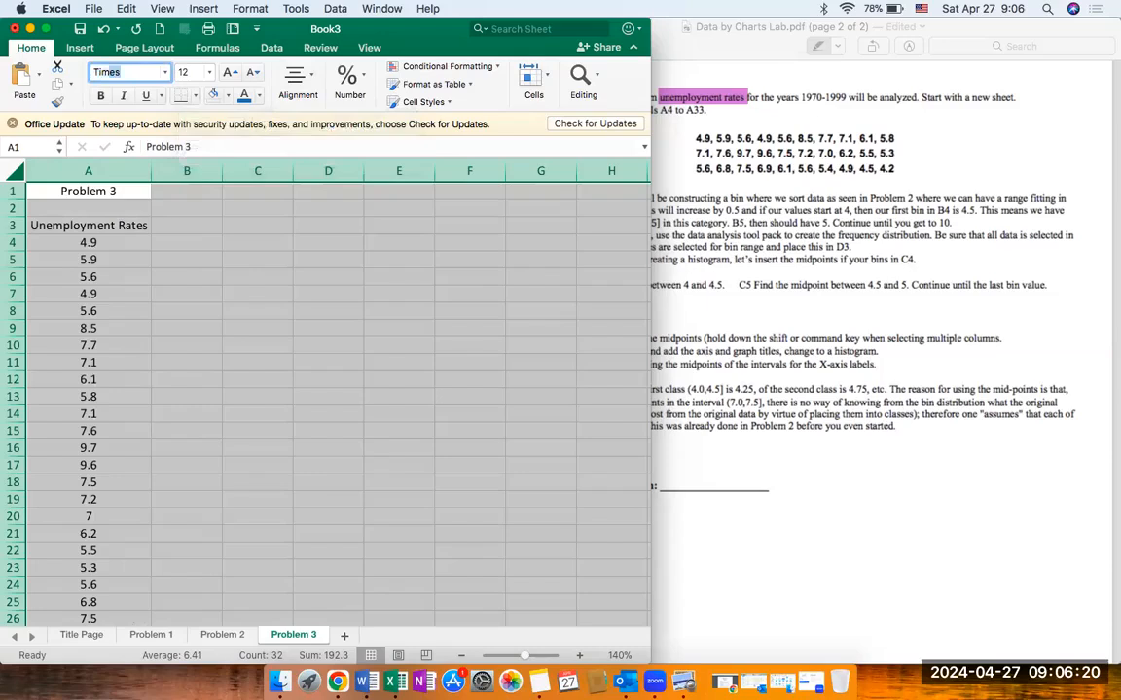
key(Return)
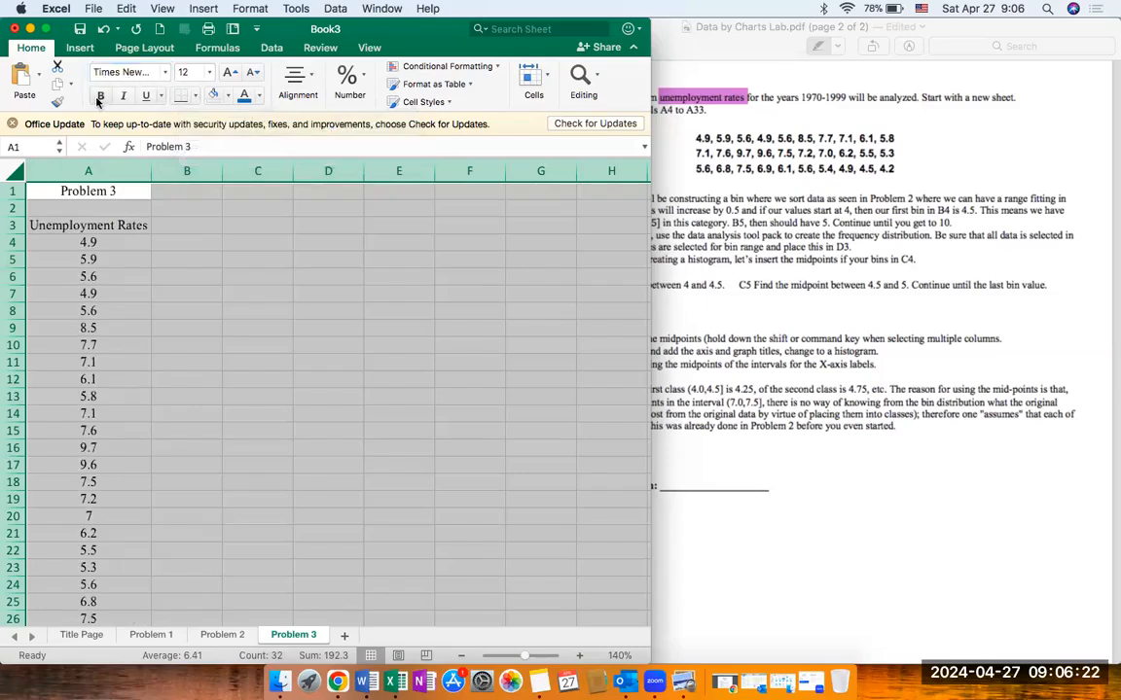
Step: Make the sheet title and column heading in cells A1 to A3 bold
click(109, 209)
drag(97, 187, 98, 224)
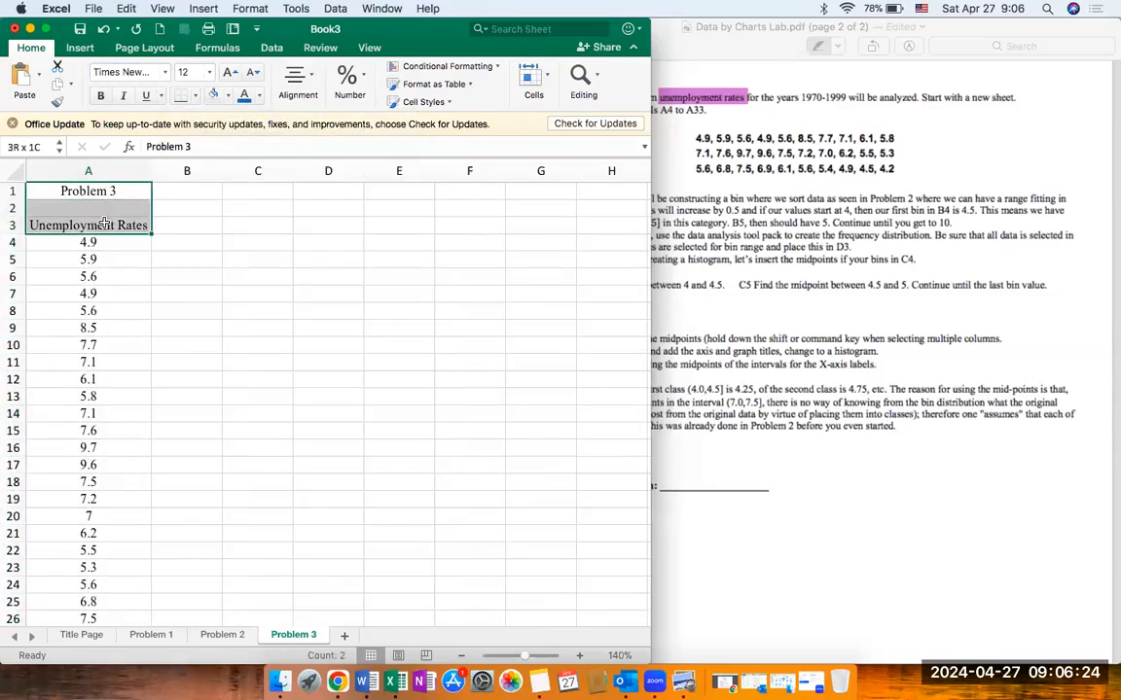
click(100, 96)
Step: Check the bin instructions in the lab PDF and enter the bold heading "Bin" in cell B3
click(170, 209)
click(175, 227)
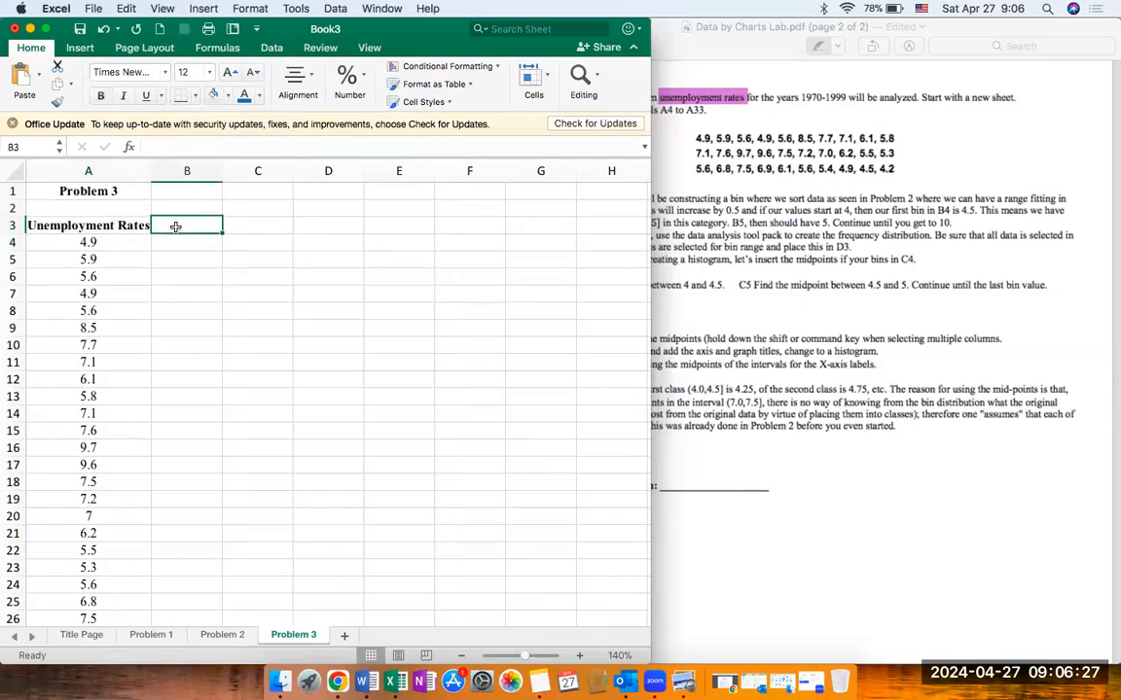
click(760, 265)
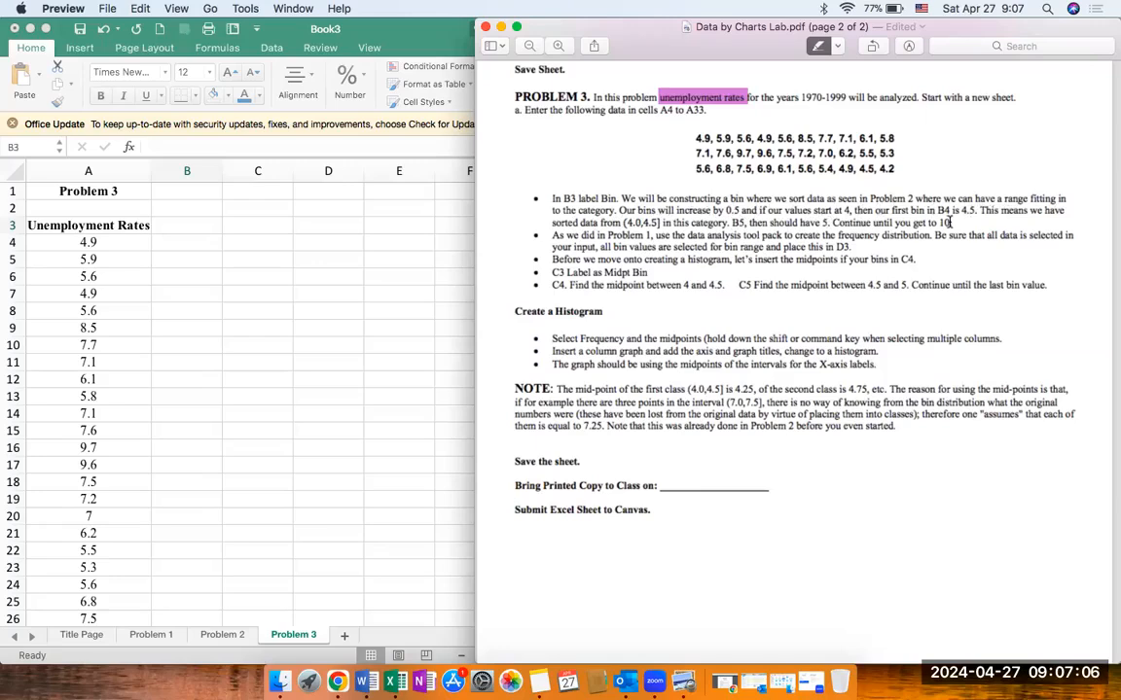
click(184, 229)
text(Bin)
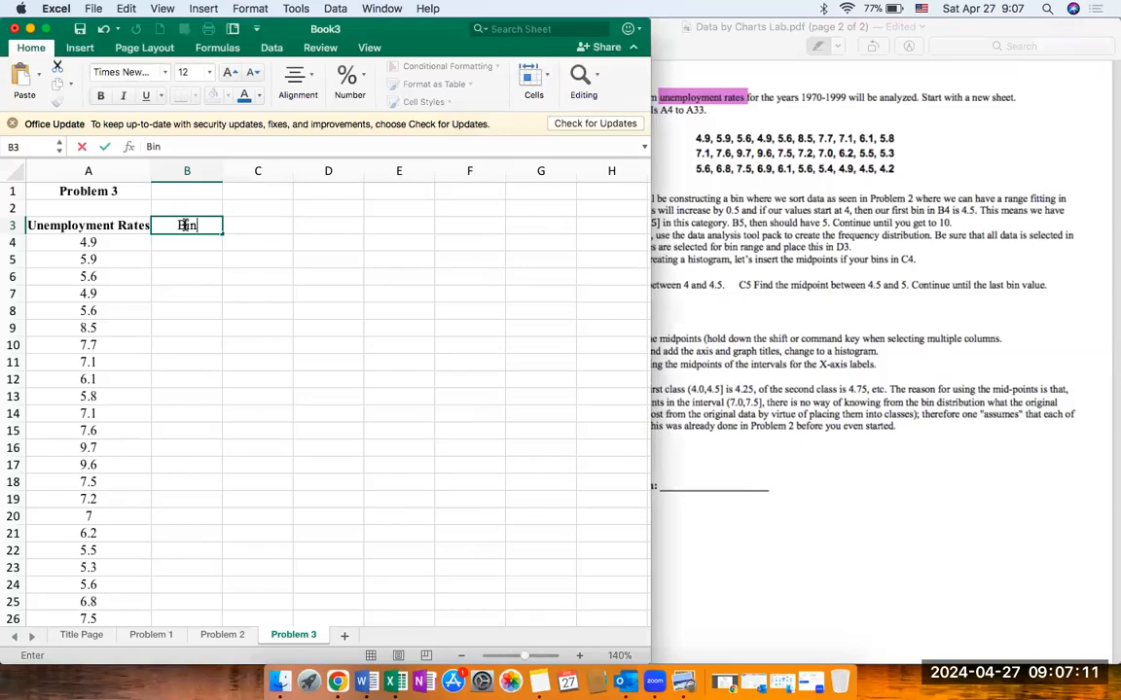
key(Return)
key(Up)
key(super+b)
key(Down)
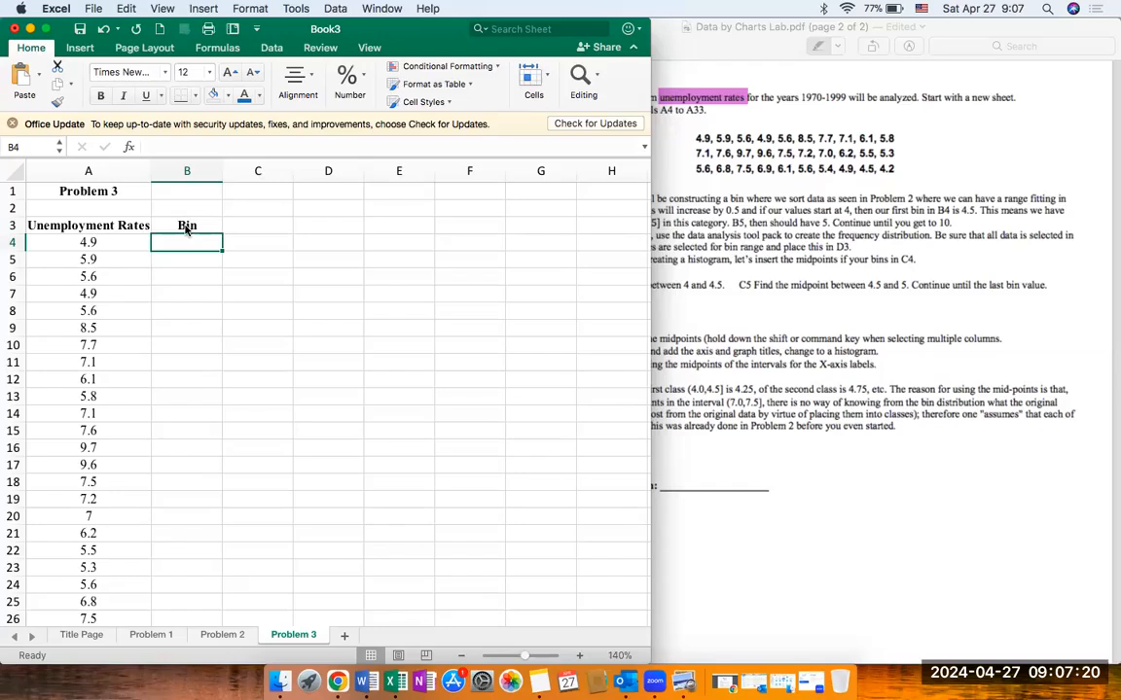
Step: Enter the first three bin values, 4.5, 5 and 5.5, in cells B4 to B6
text(4.5)
key(Return)
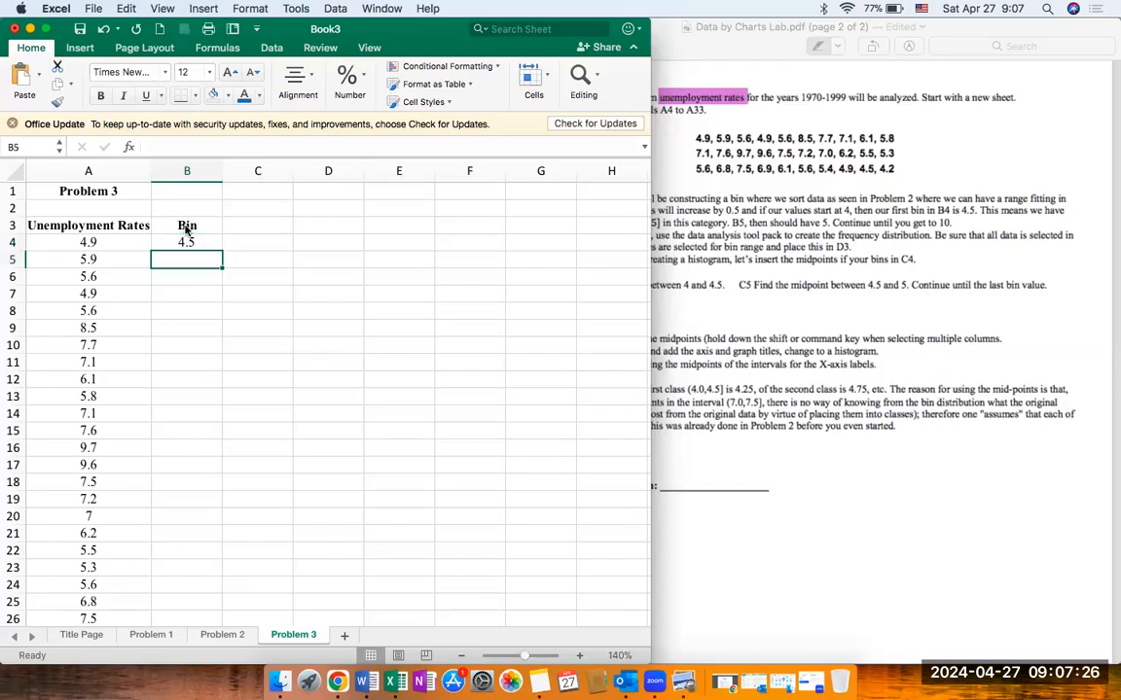
text(5)
key(Return)
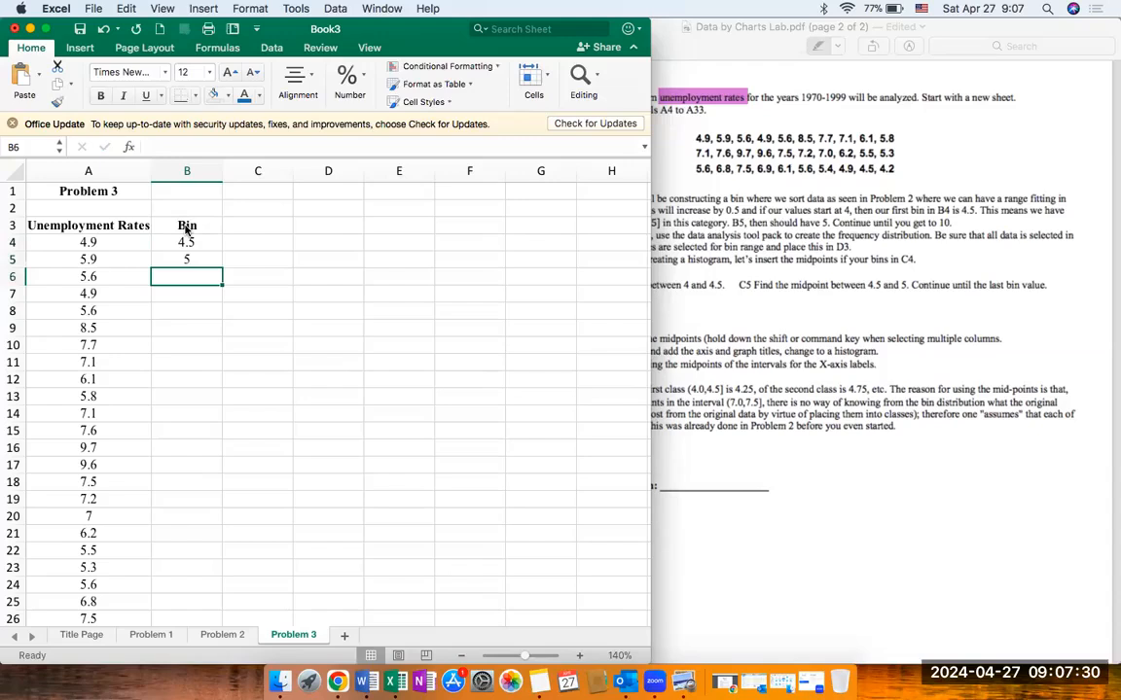
text(5.5)
key(Return)
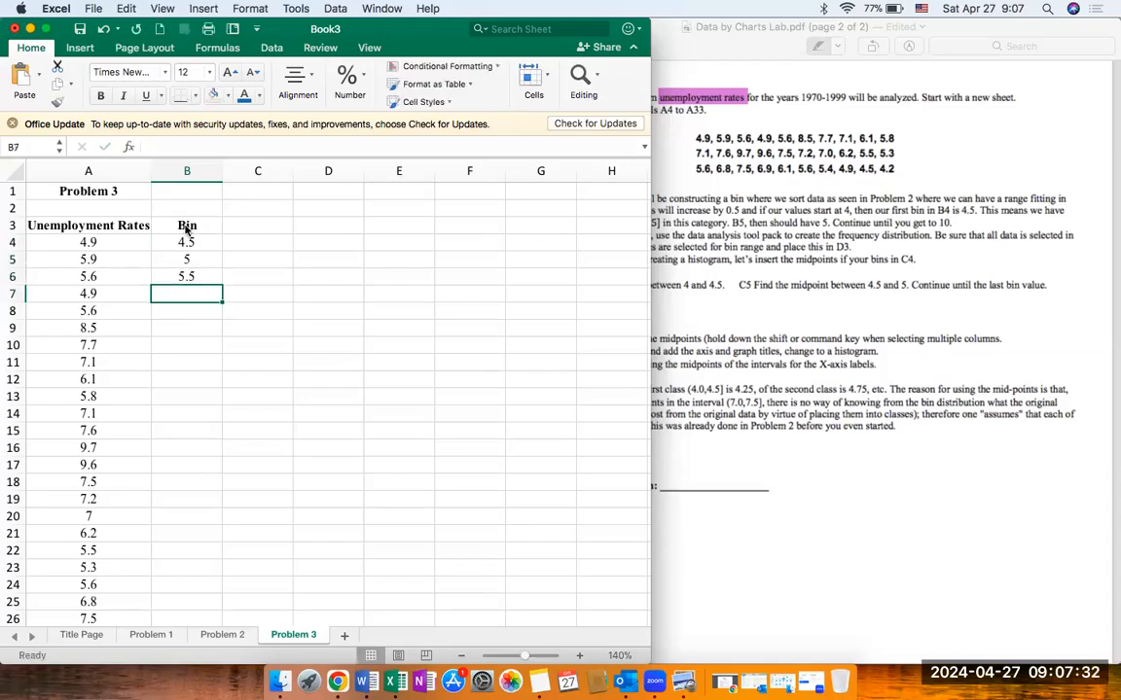
Step: Extend the bin series from B4:B6 down to 10 in cell B15
drag(196, 242, 219, 279)
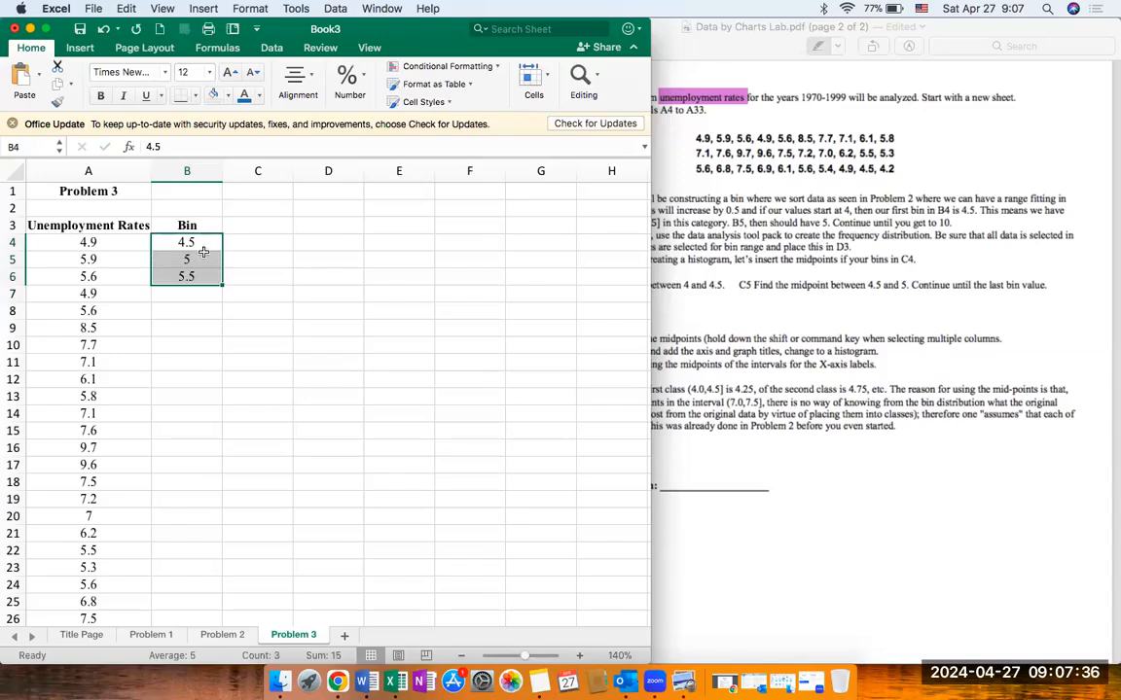
drag(222, 285, 223, 440)
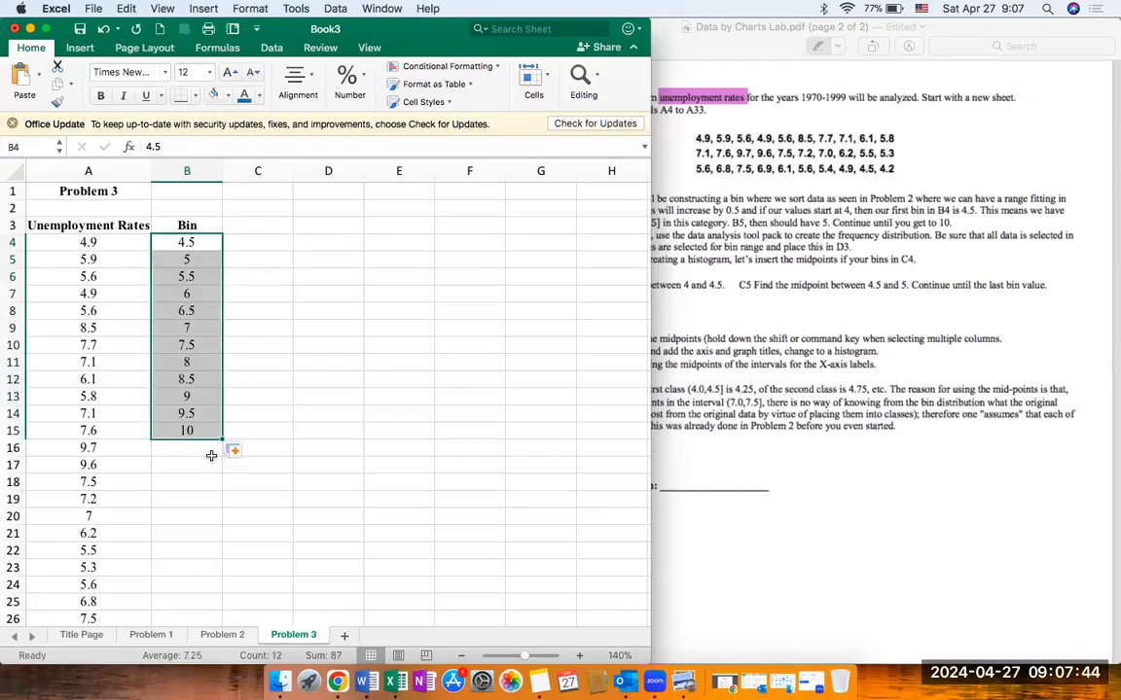
click(218, 448)
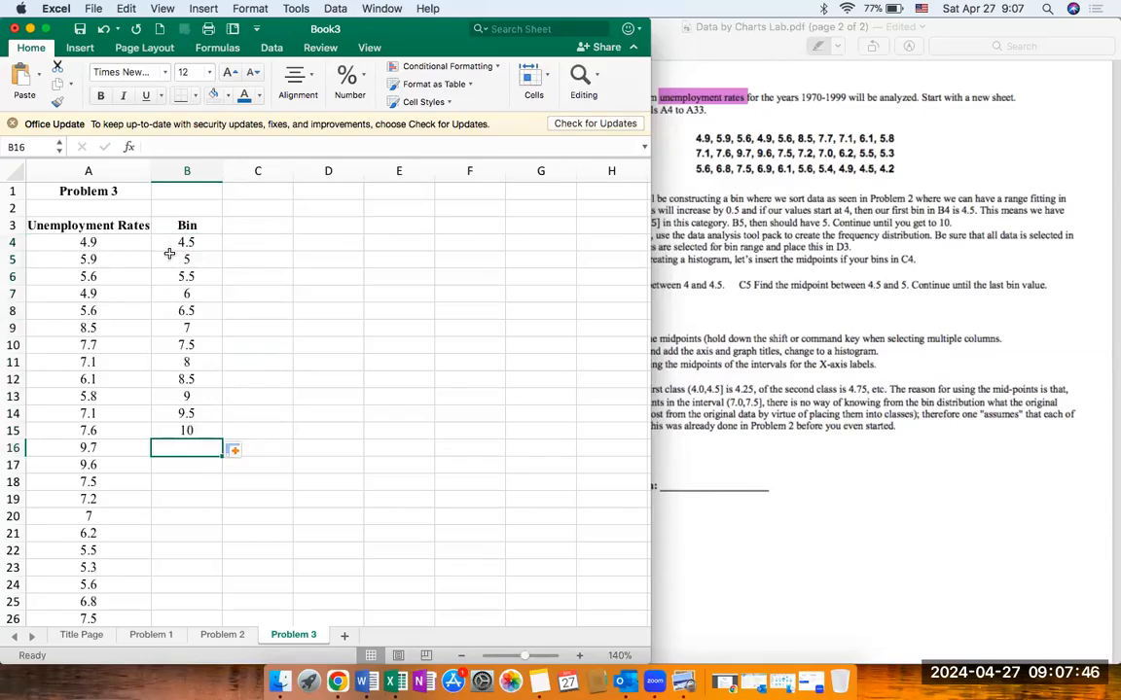
click(203, 243)
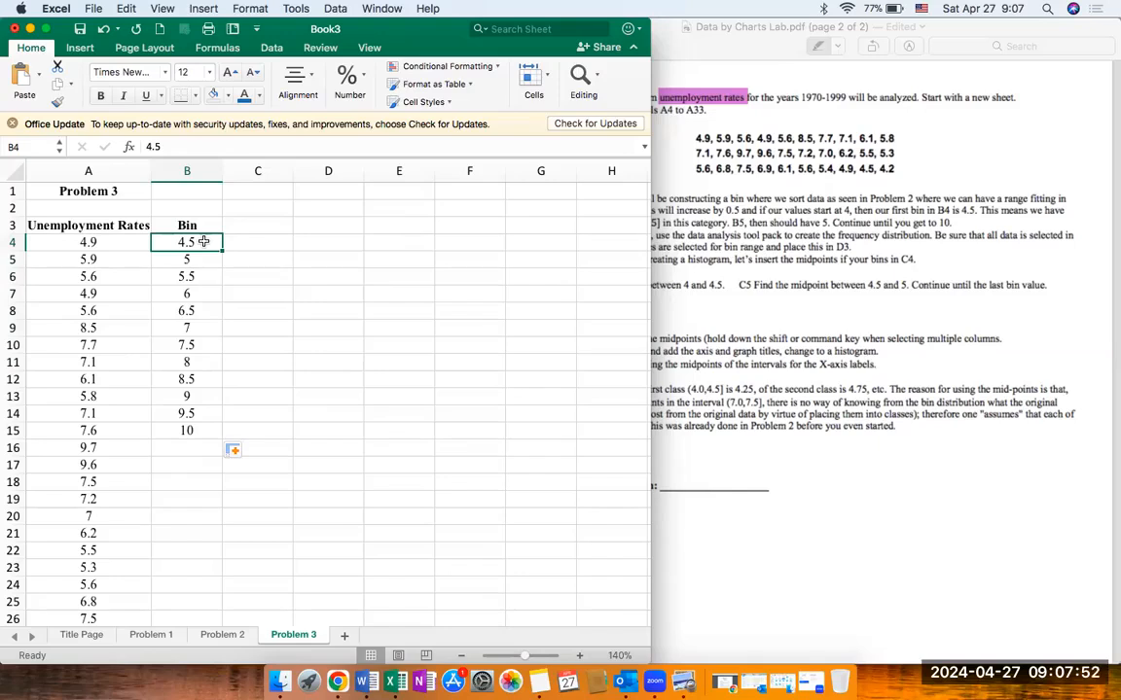
click(206, 261)
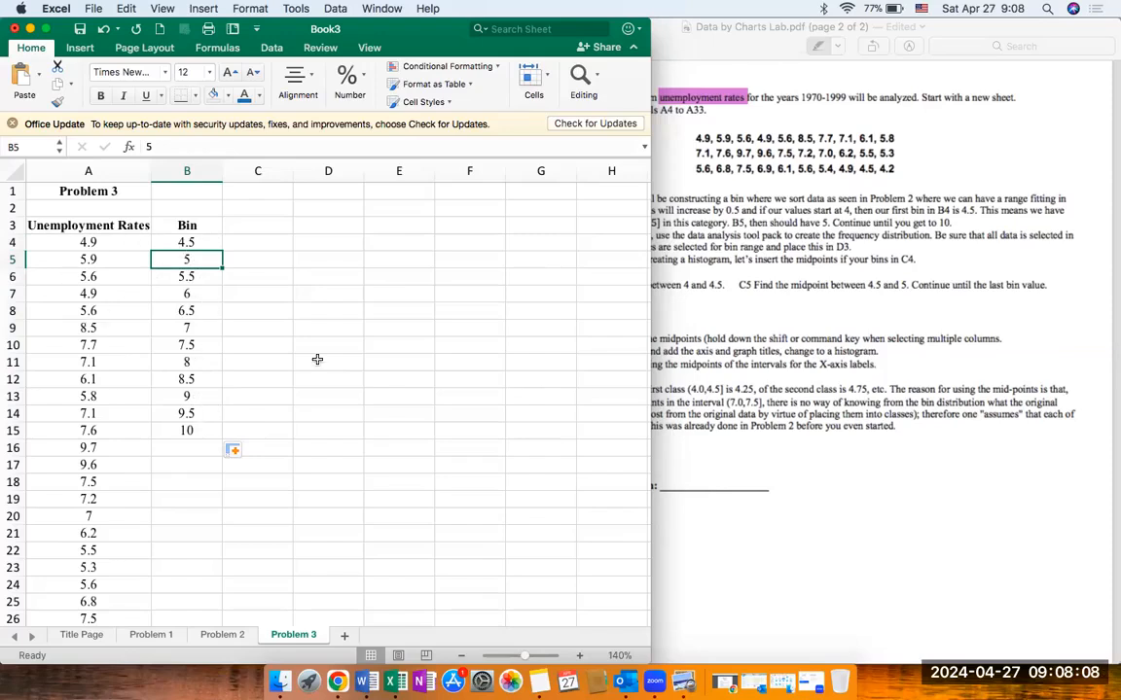
Step: Check the frequency distribution instructions in the lab PDF and start a Histogram data analysis on the Problem 3 sheet
click(664, 280)
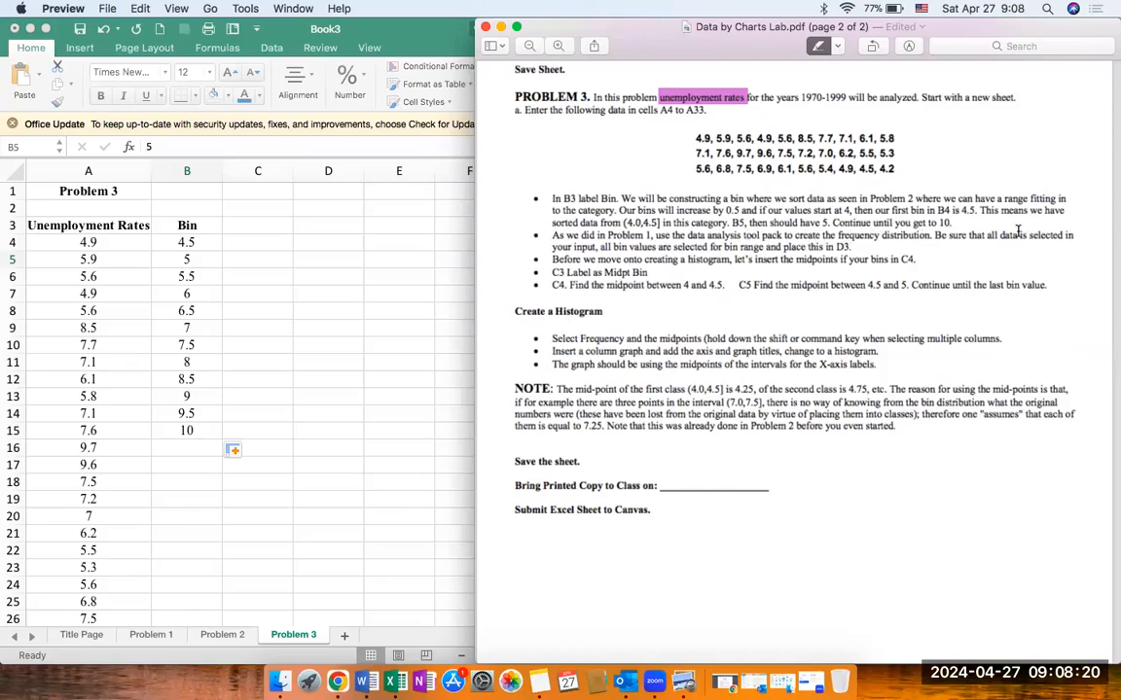
click(300, 232)
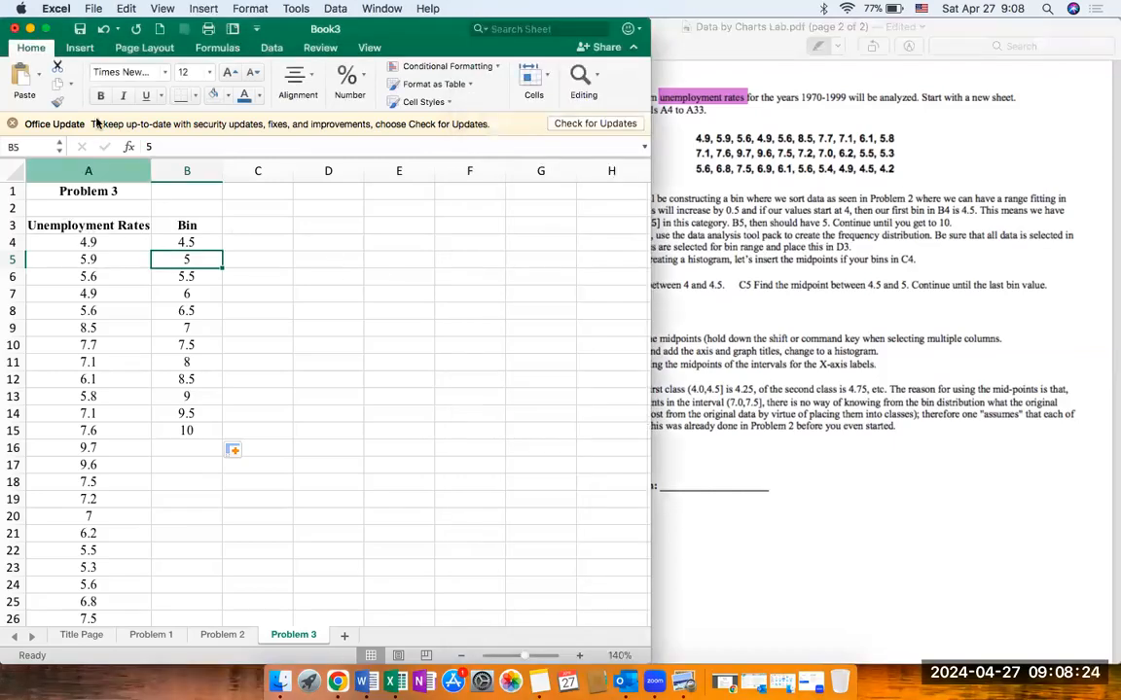
click(273, 48)
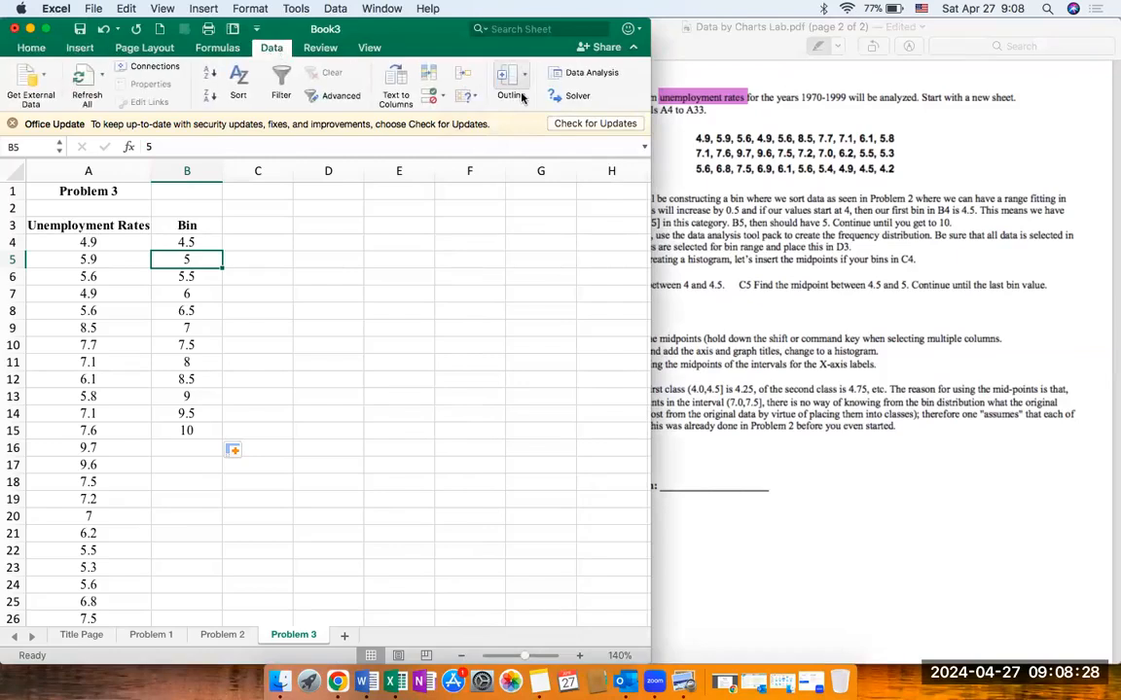
click(579, 74)
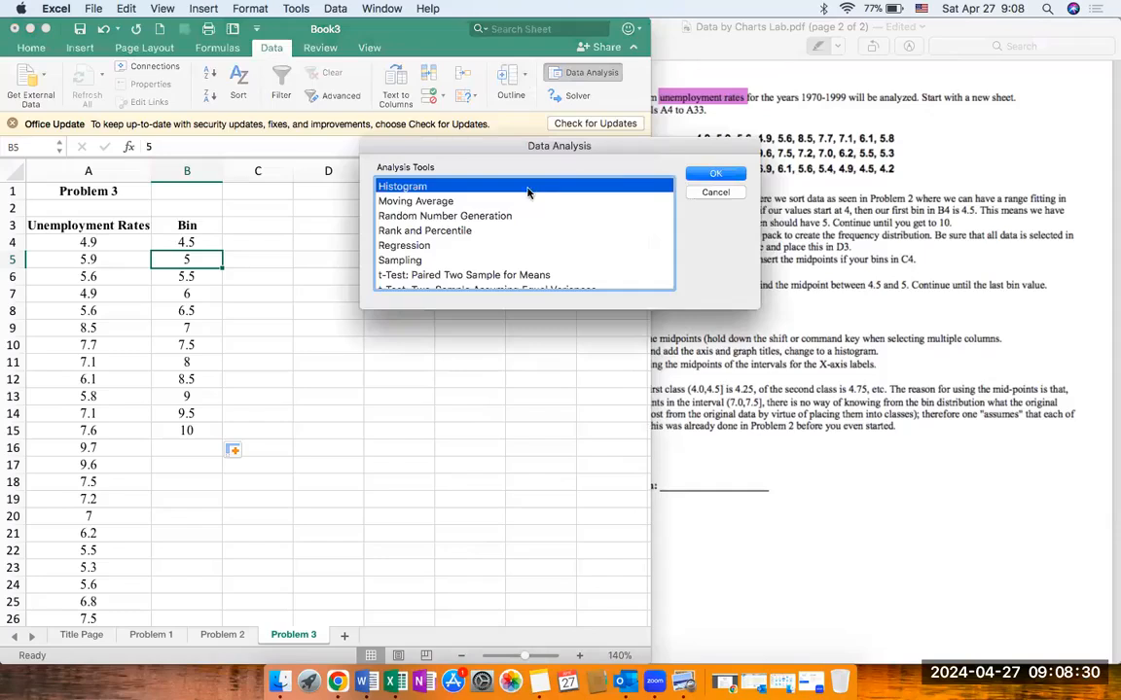
click(717, 175)
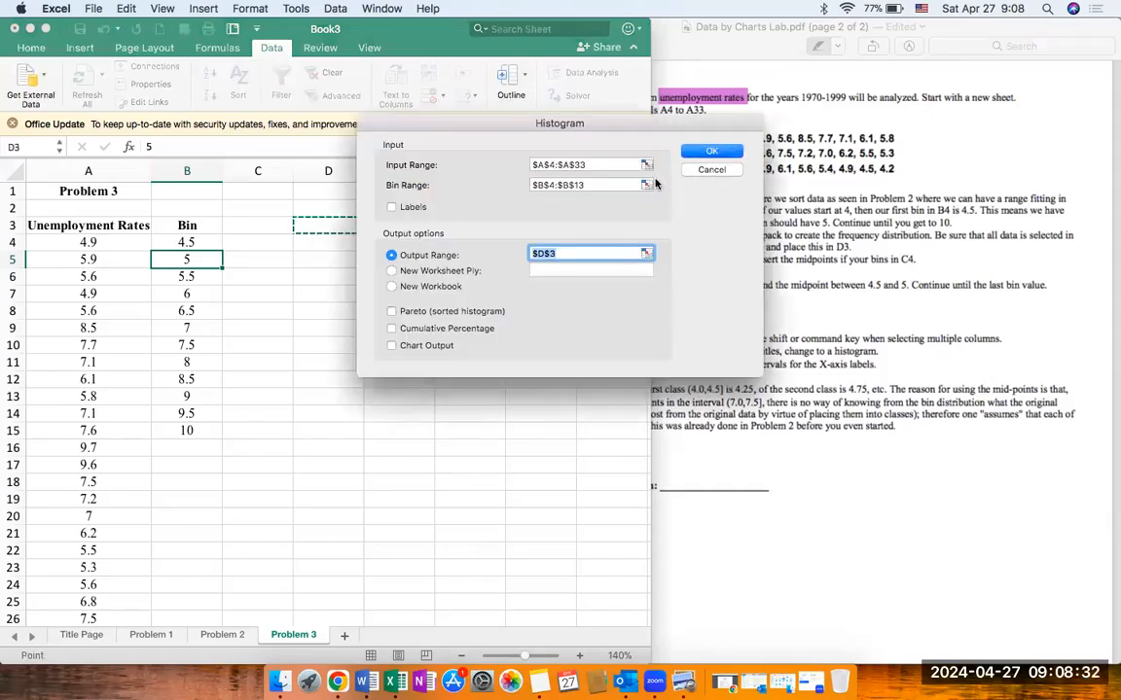
Step: Generate the frequency distribution from input range A4:A33 and bin range B4:B15, with the output placed at D3
click(592, 165)
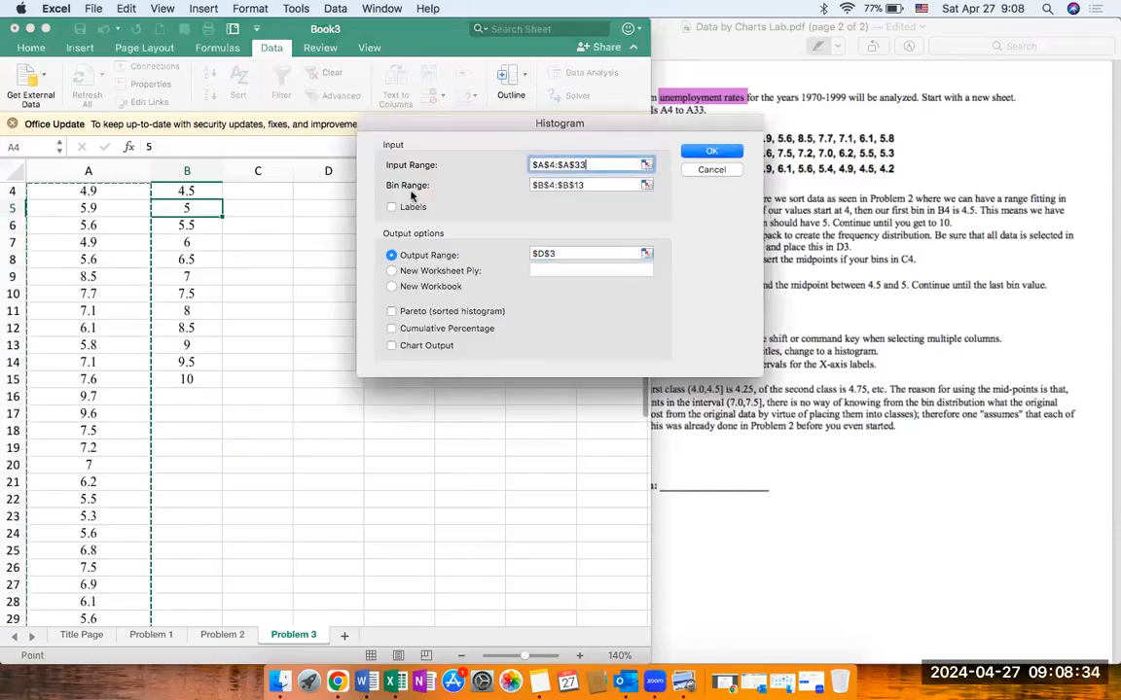
scroll(102, 243, up, 2)
scroll(103, 243, down, 5)
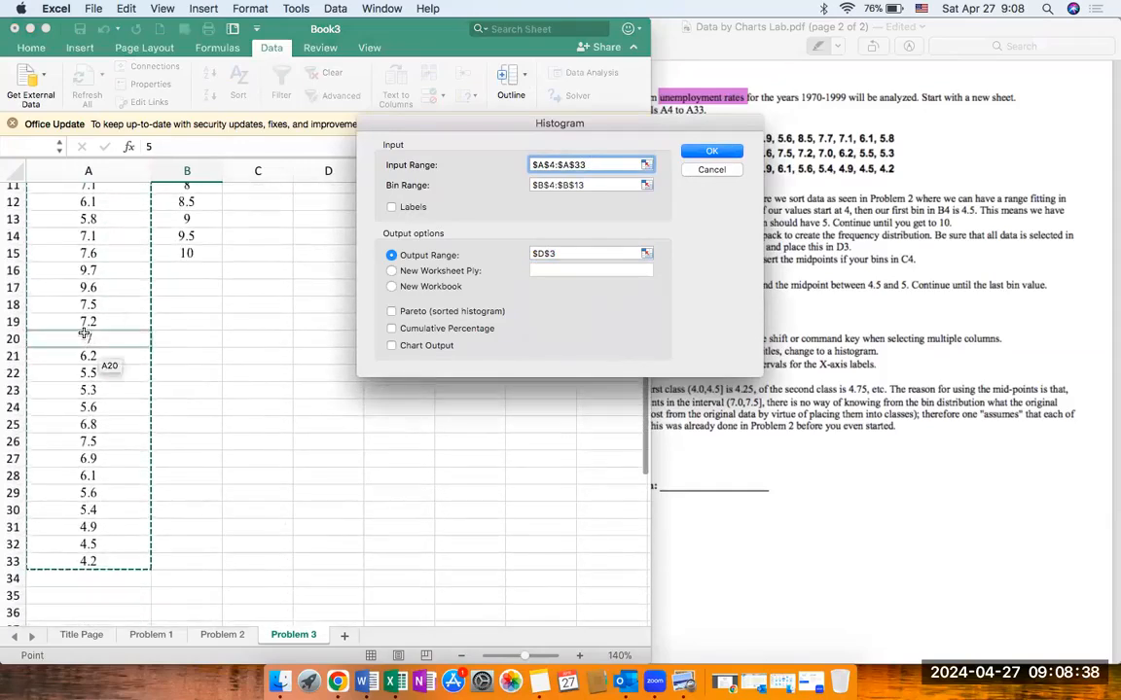
scroll(91, 350, up, 4)
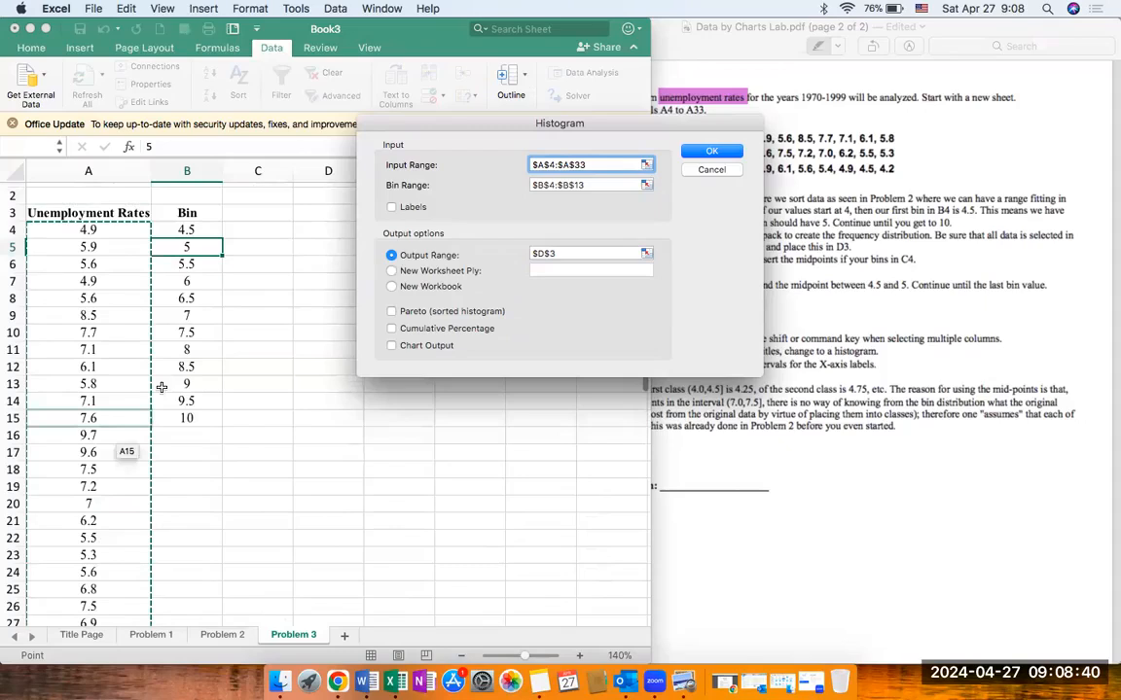
click(594, 186)
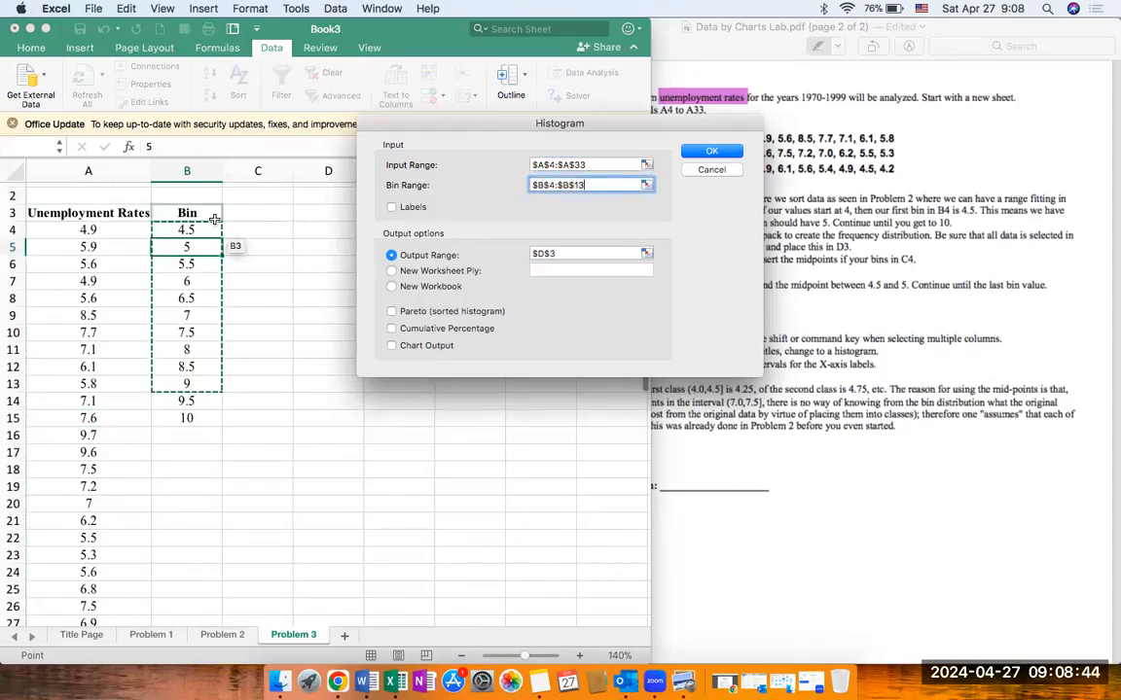
drag(205, 228, 208, 414)
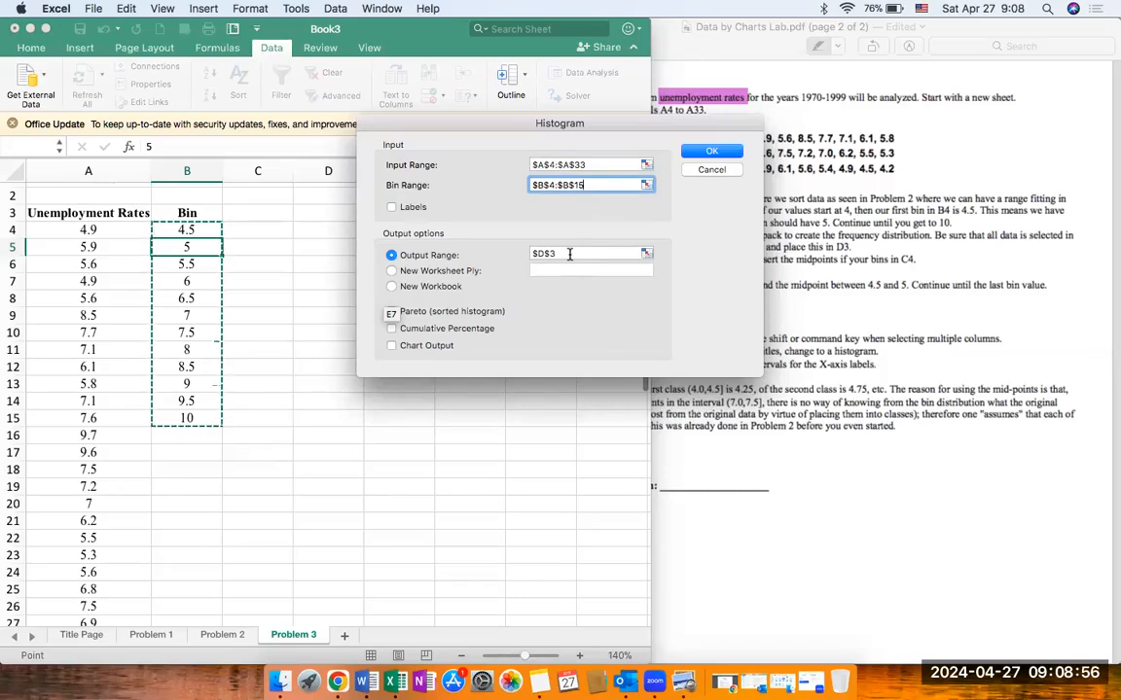
click(711, 153)
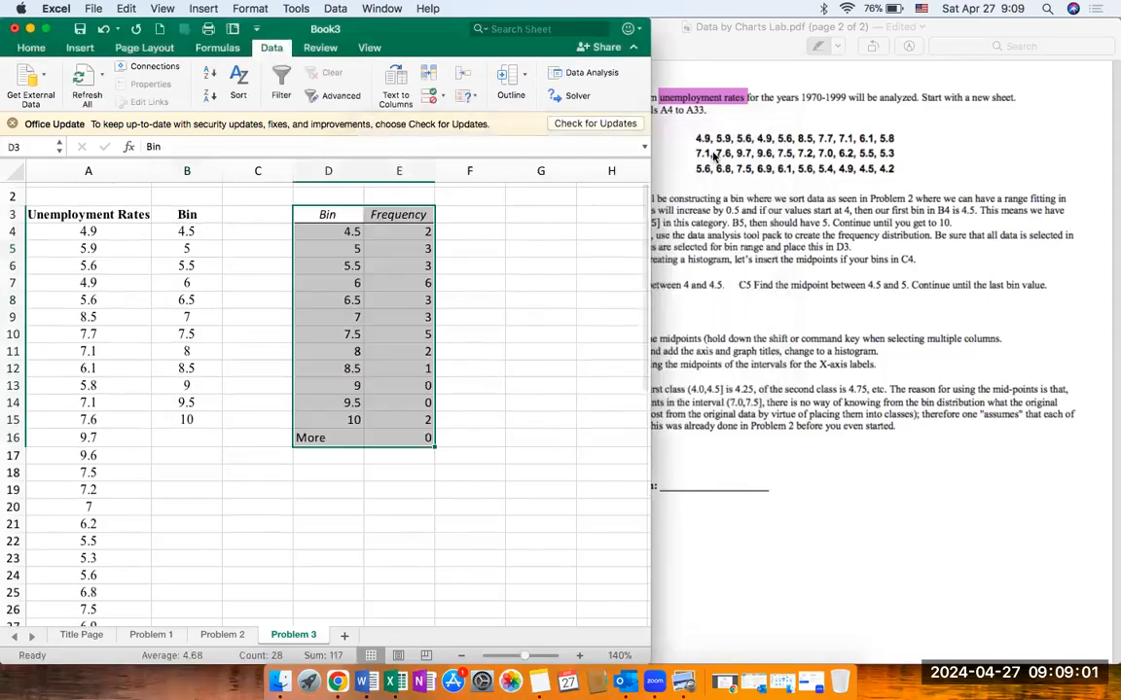
Step: Center the contents of the frequency table in D3:E16
click(37, 50)
click(295, 82)
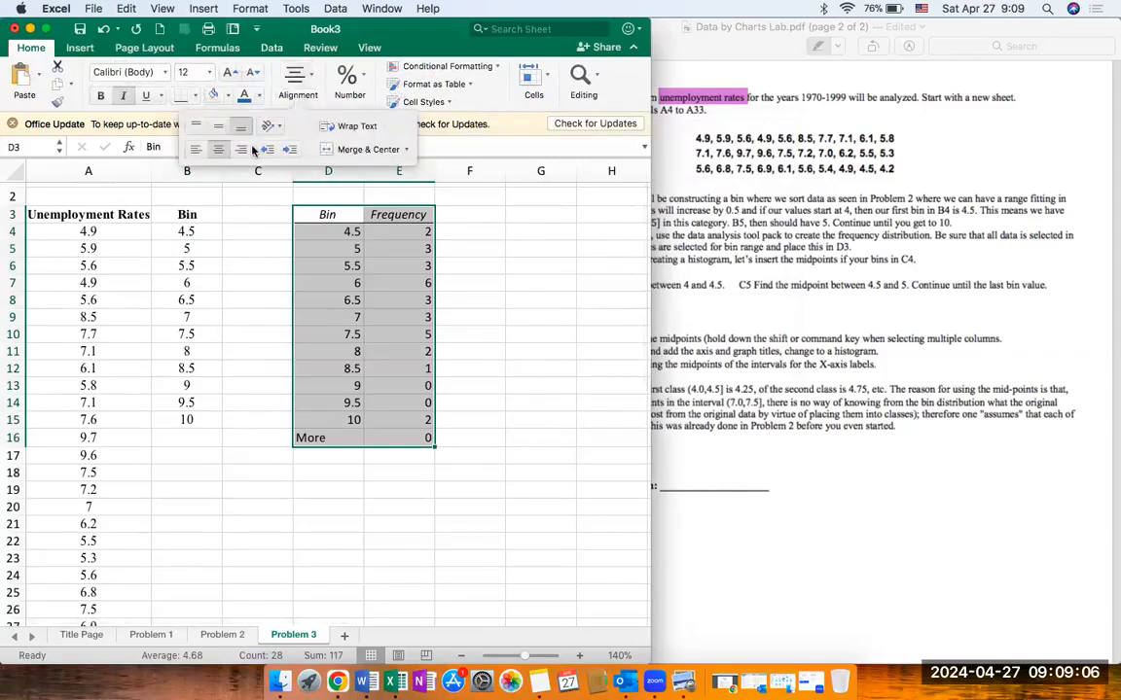
click(218, 149)
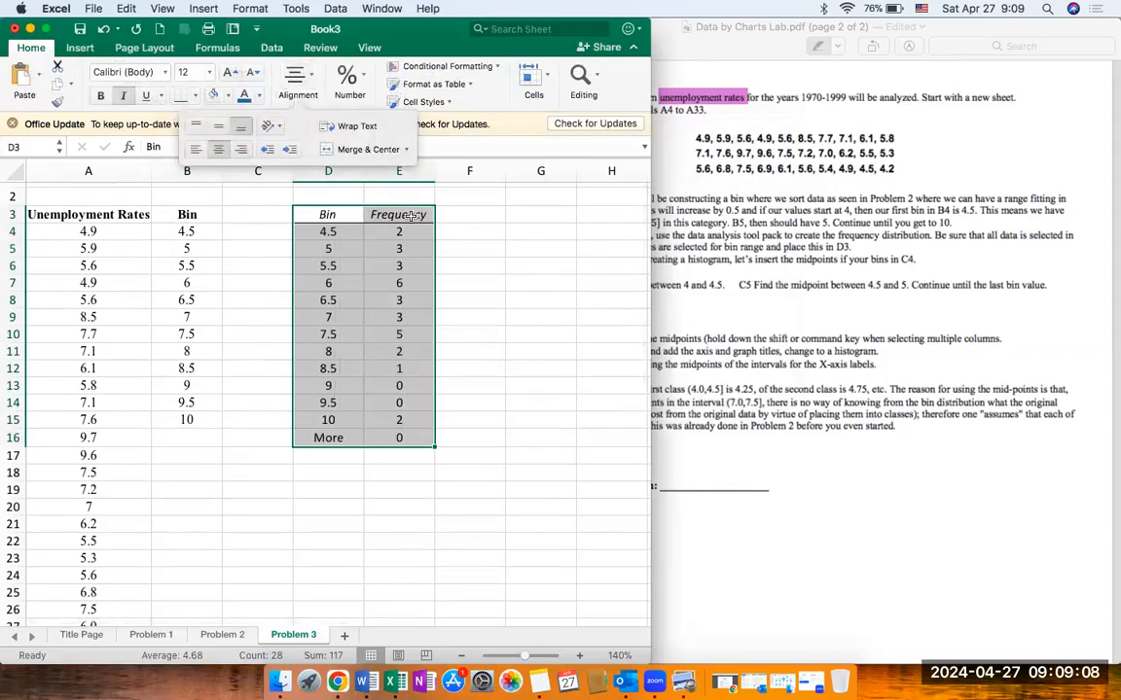
Step: Enter the title "Categorizing the Unemployment rate" in cell D2 above the frequency table
click(329, 194)
scroll(331, 193, up, 1)
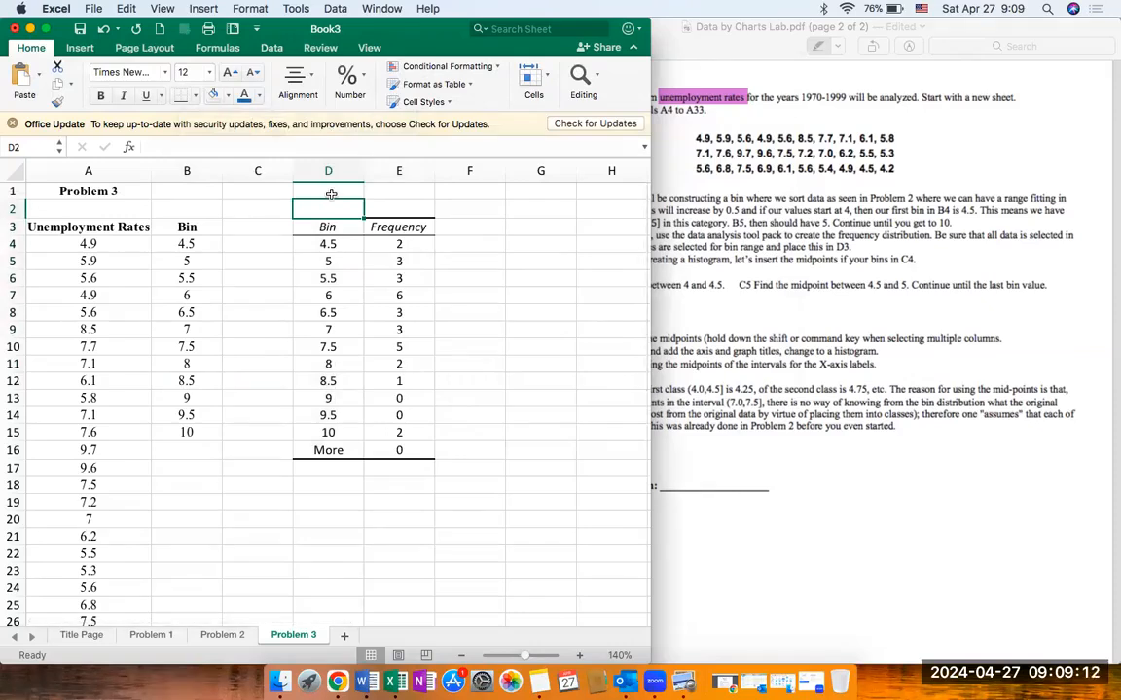
text(Ca)
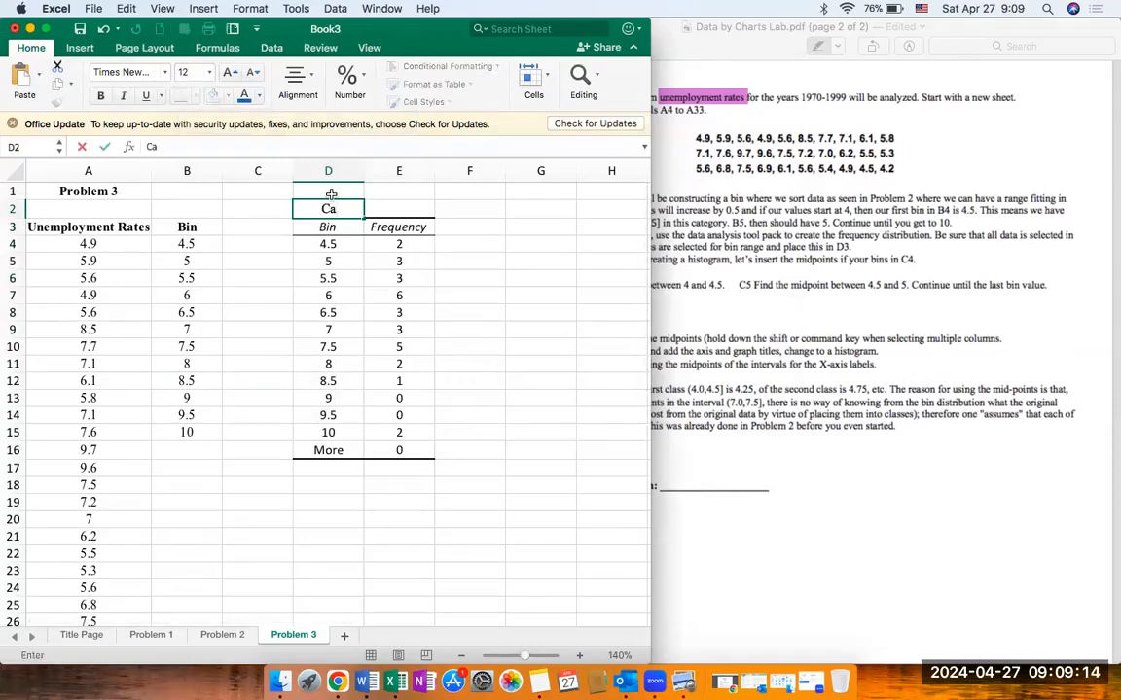
text(tegorizing)
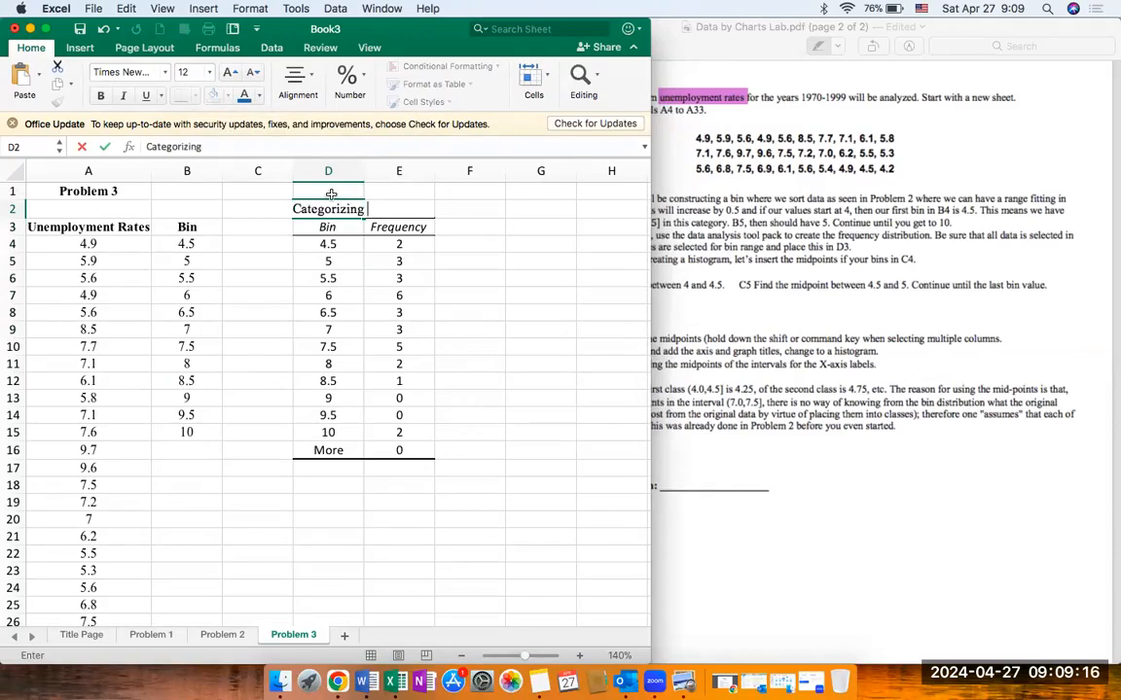
text( the Un)
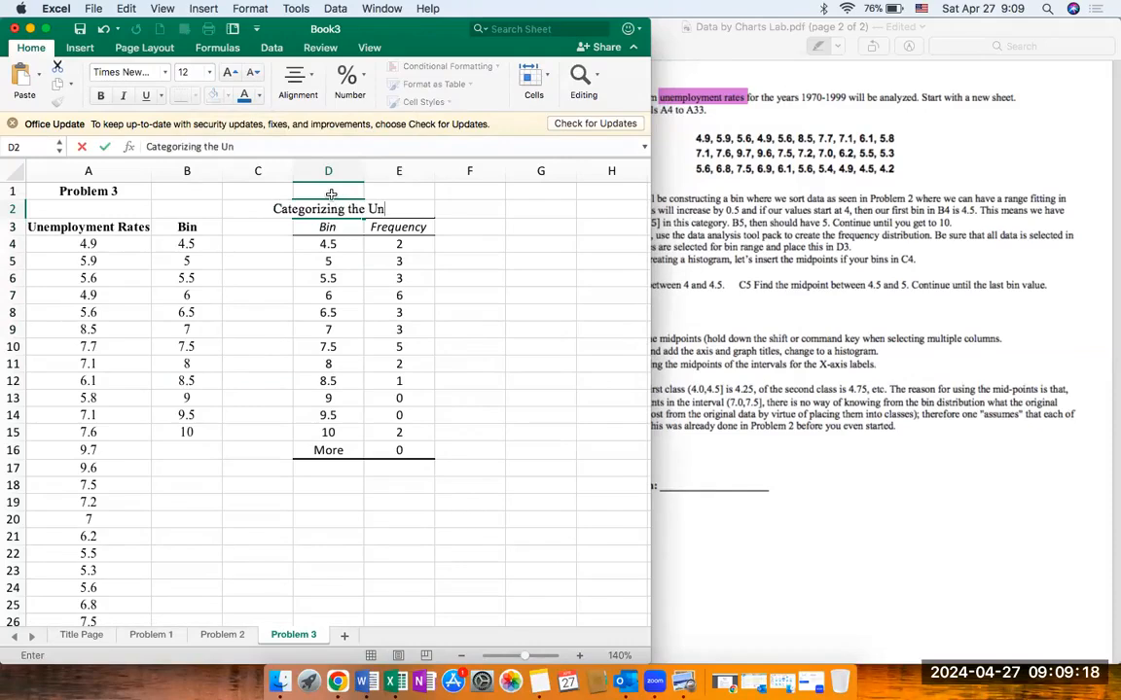
text(employment rate)
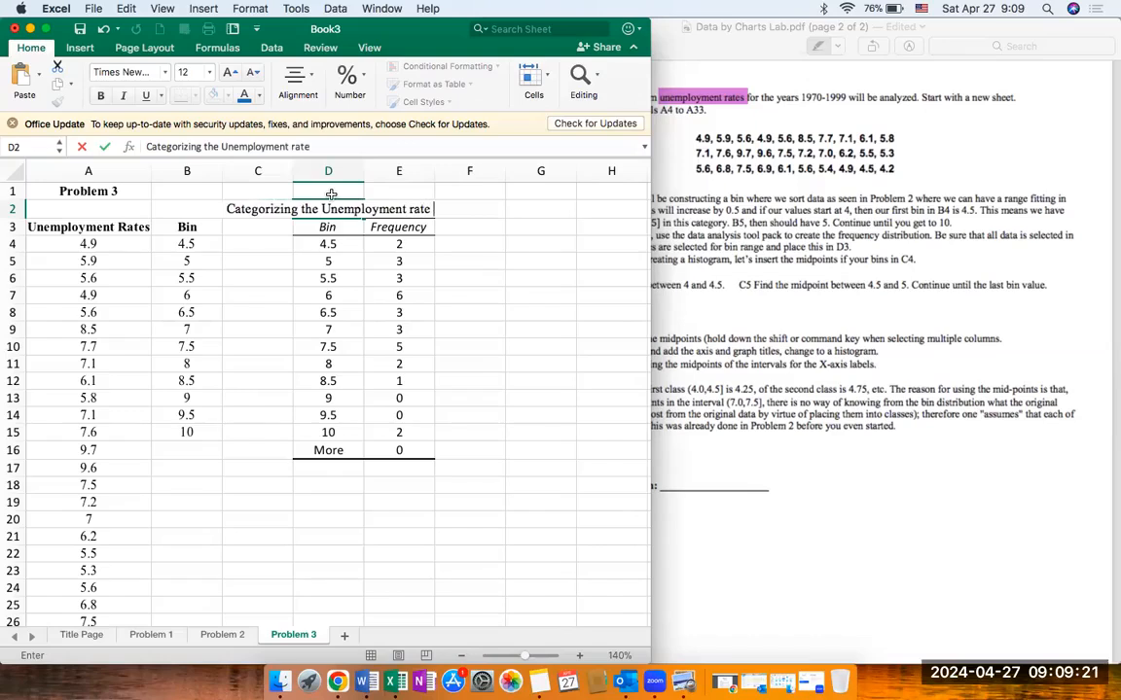
key(Return)
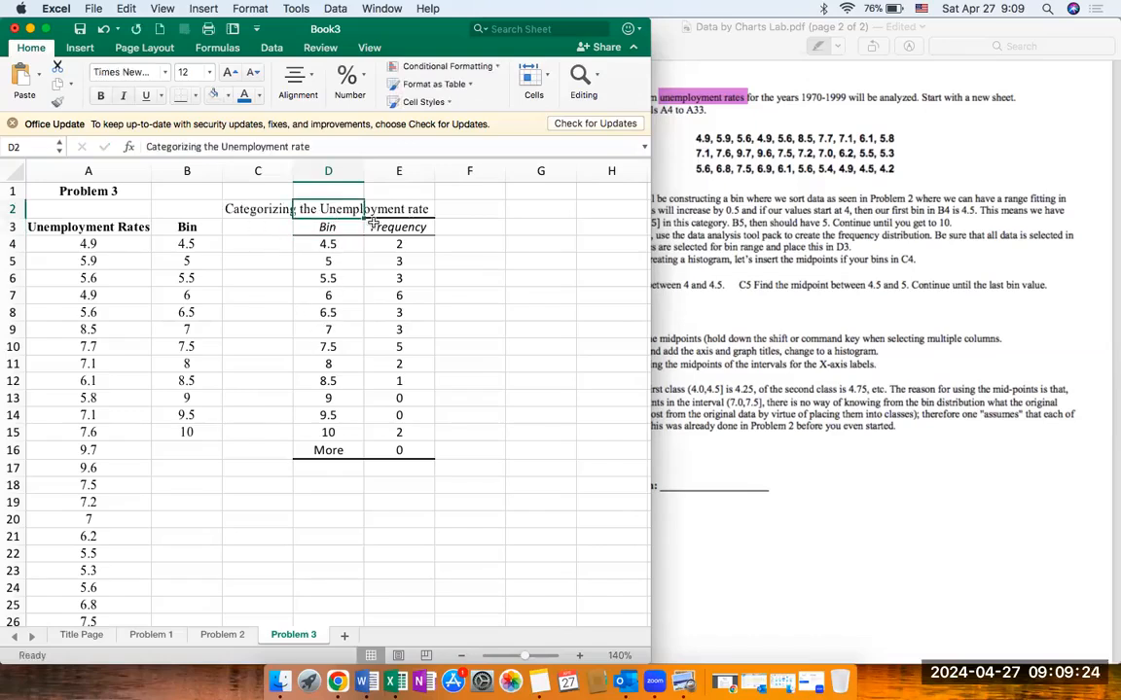
click(250, 209)
drag(234, 209, 408, 209)
click(333, 519)
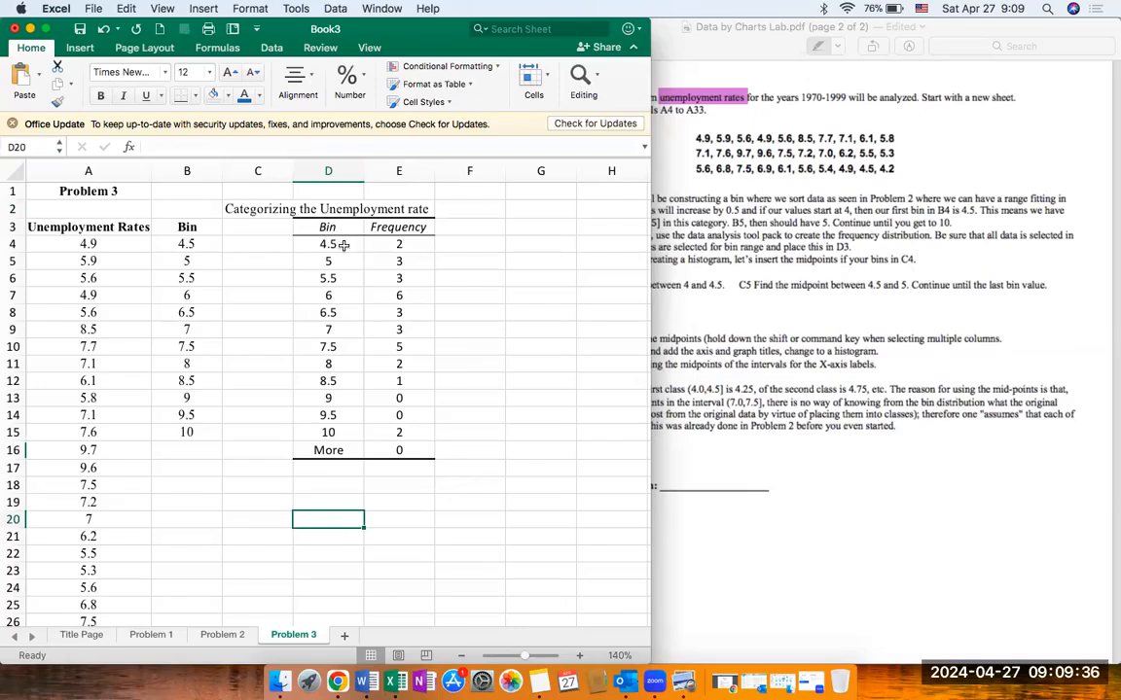
Step: Check the midpoint instructions in the lab PDF and enter the bold heading "Midpoints" in cell C3
click(464, 263)
click(698, 290)
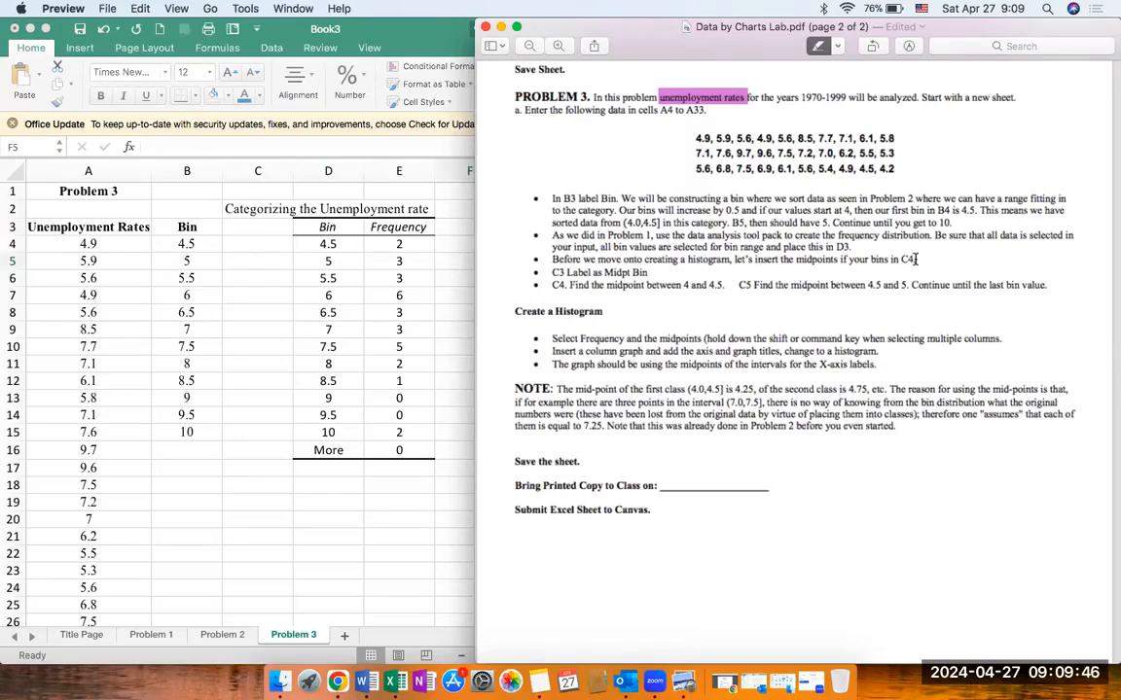
click(248, 229)
double_click(248, 227)
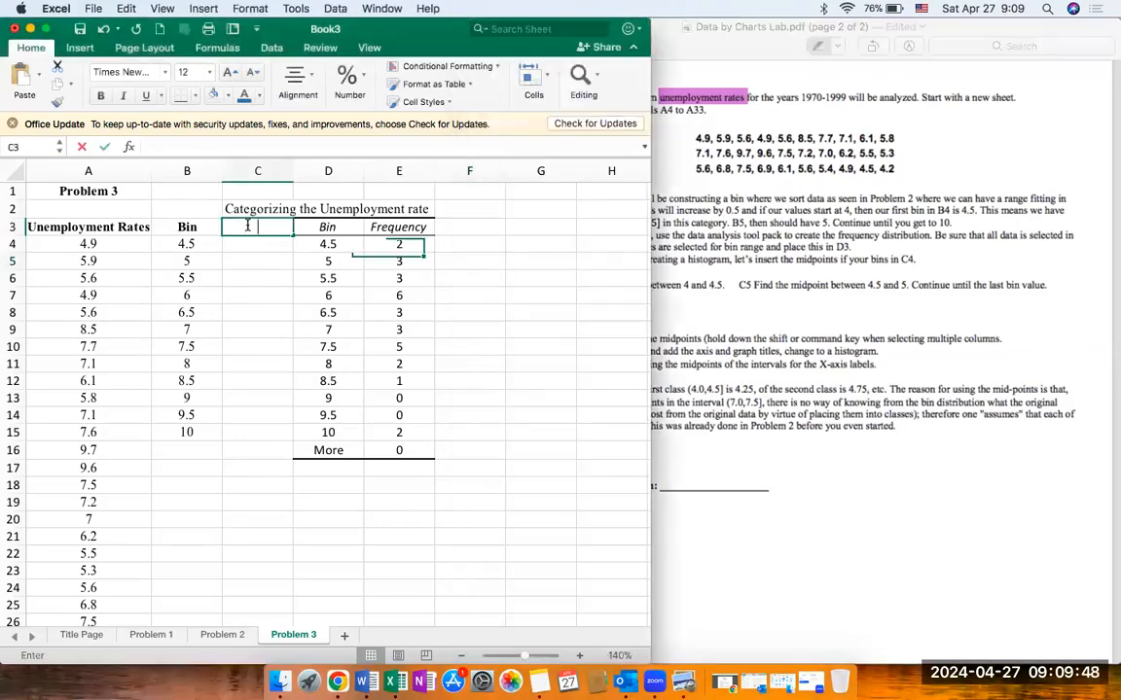
text(Midpoitns)
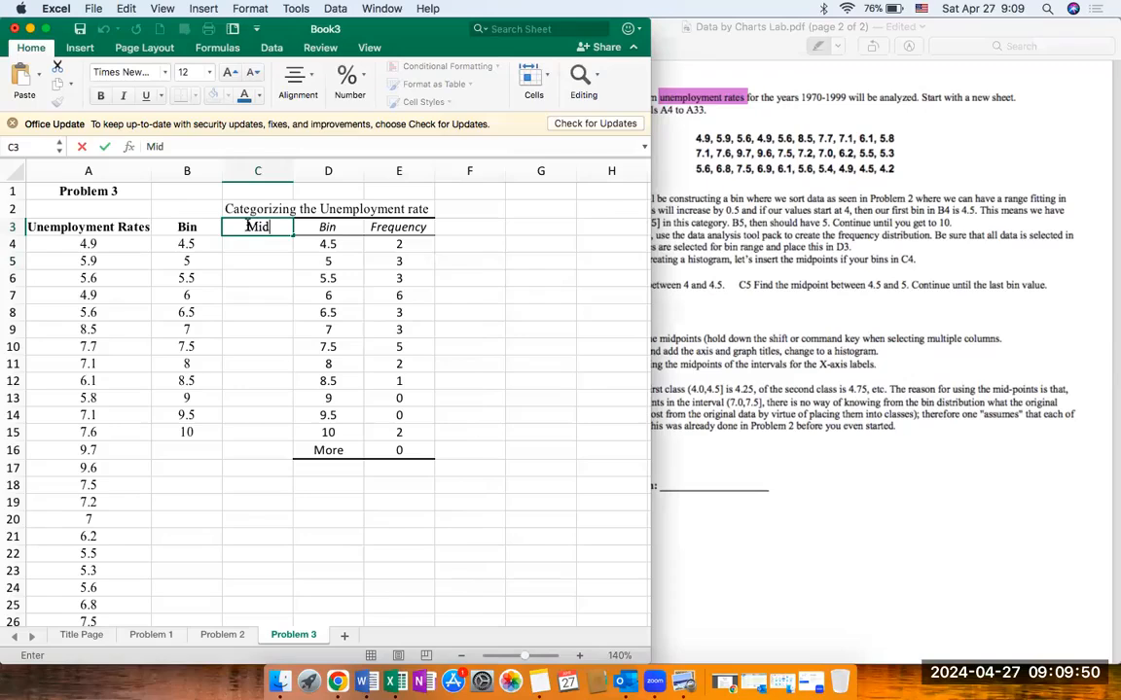
key(Return)
click(248, 226)
text(Md)
key(BackSpace)
text(idpoints)
key(Return)
click(248, 225)
key(super+b)
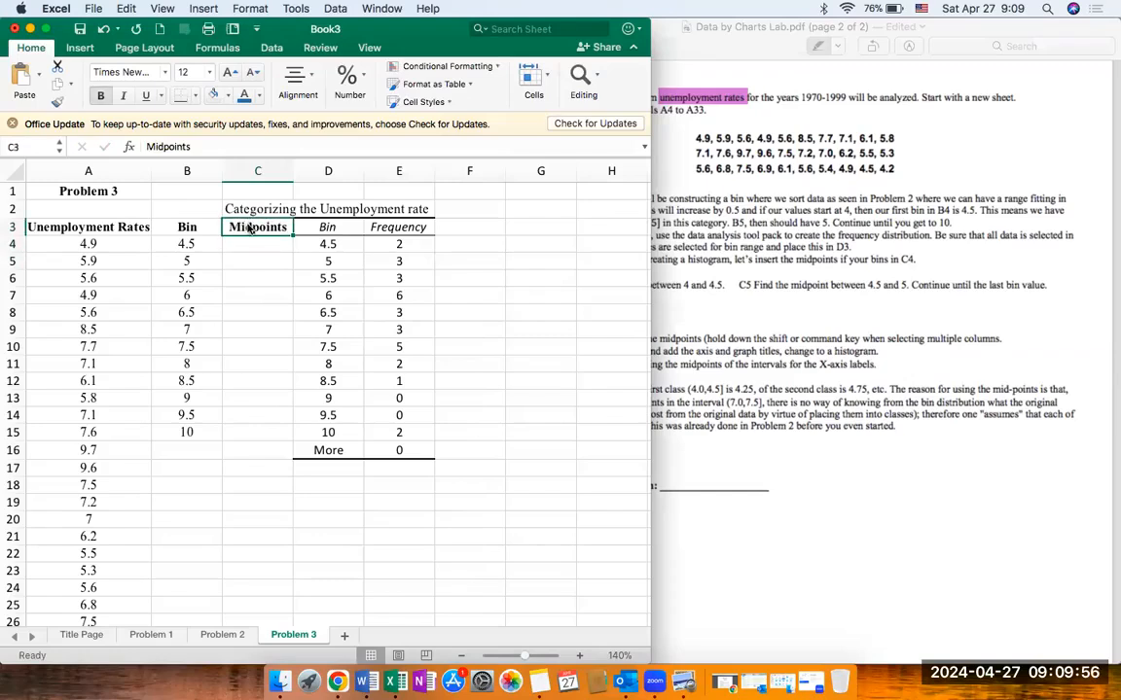
Step: Enter the first two bin midpoints, 4.25 and 4.75, in cells C4 and C5
key(Return)
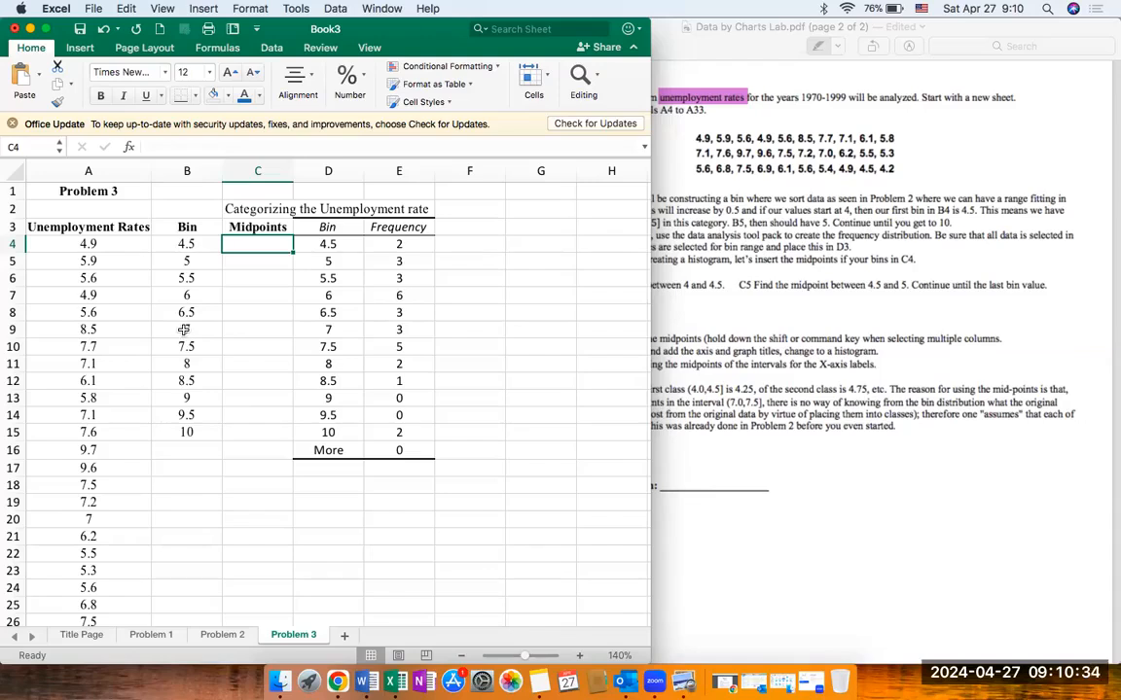
text(4.25)
key(Return)
key(Up)
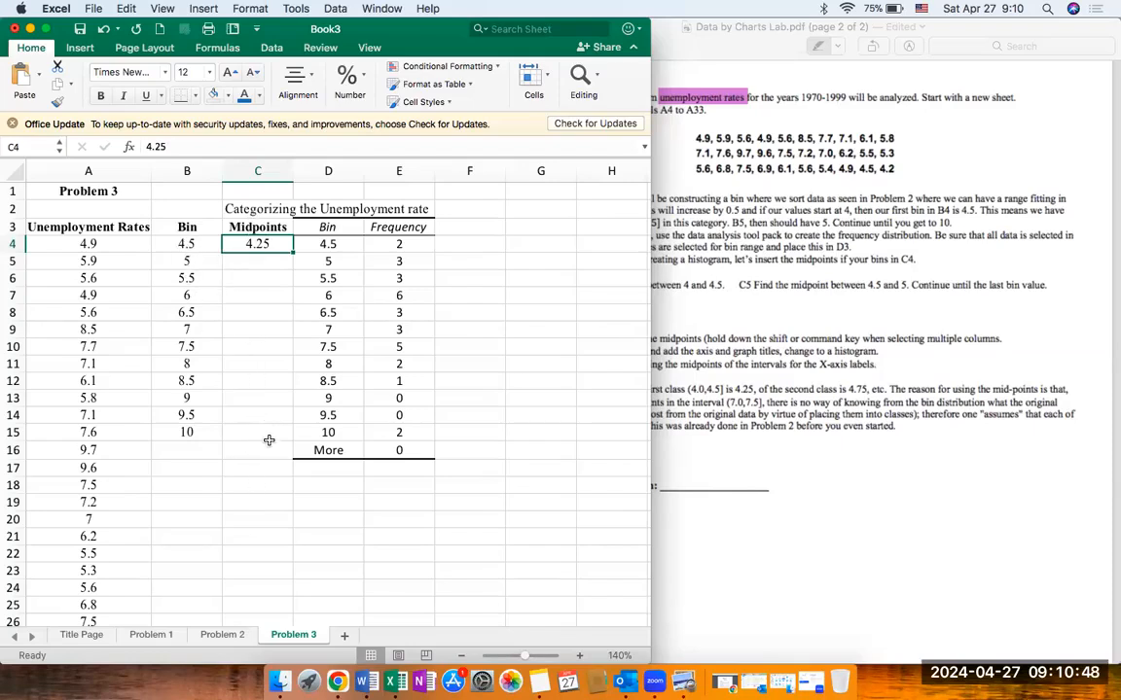
click(253, 264)
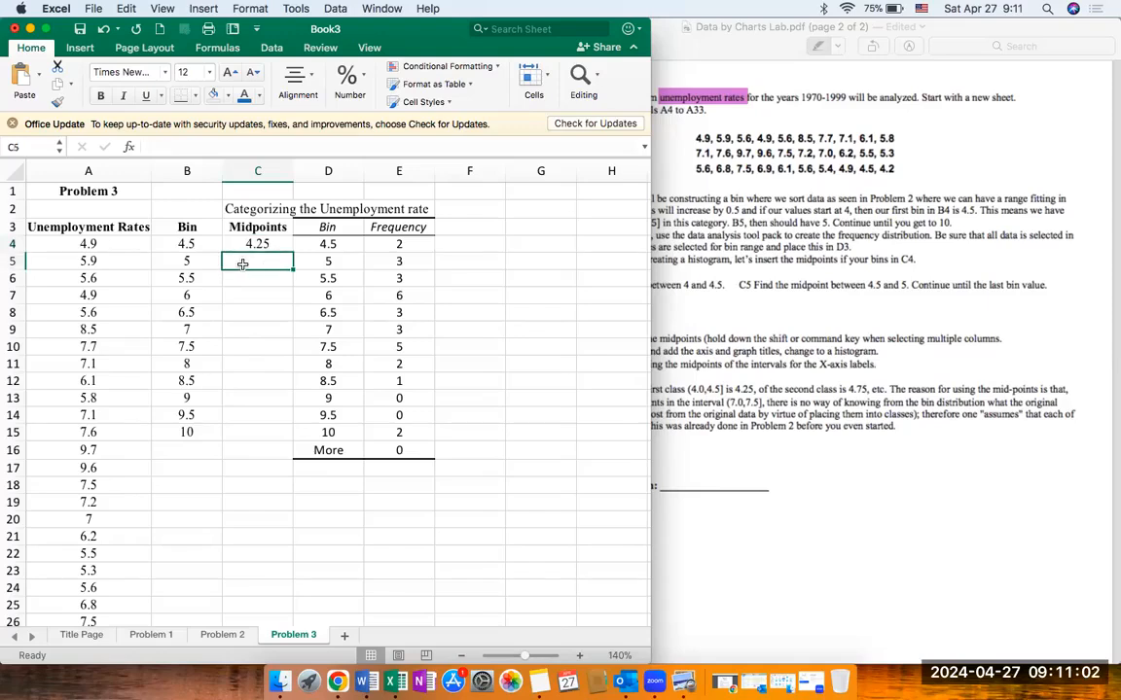
click(203, 261)
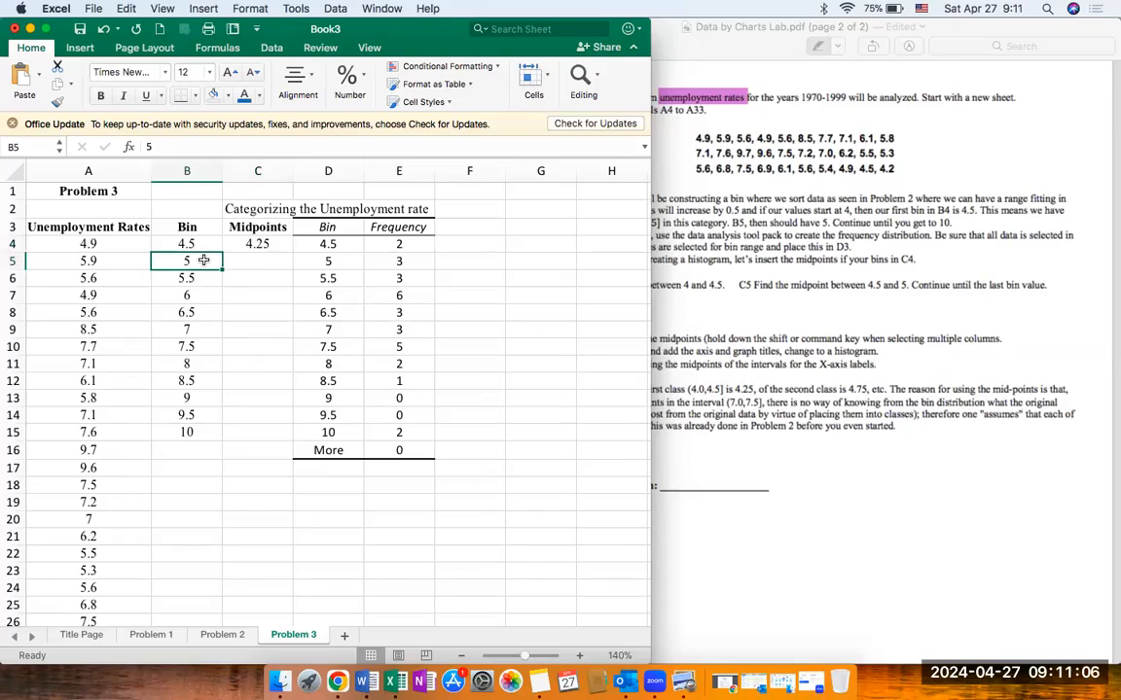
click(268, 262)
text(4.75)
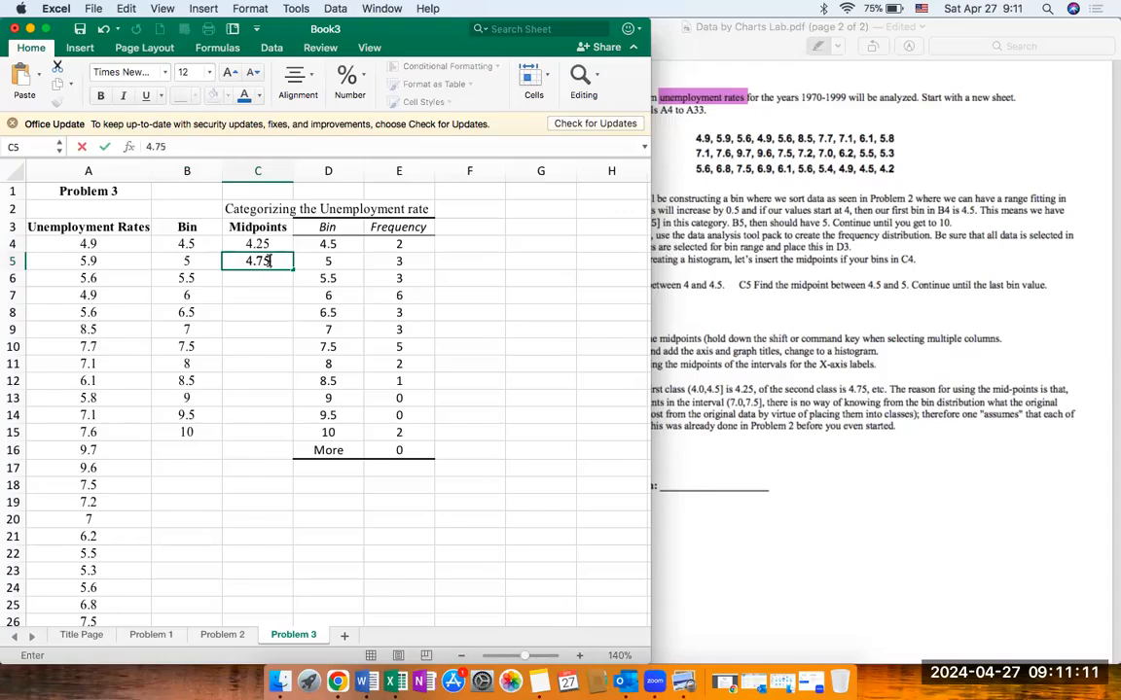
key(Return)
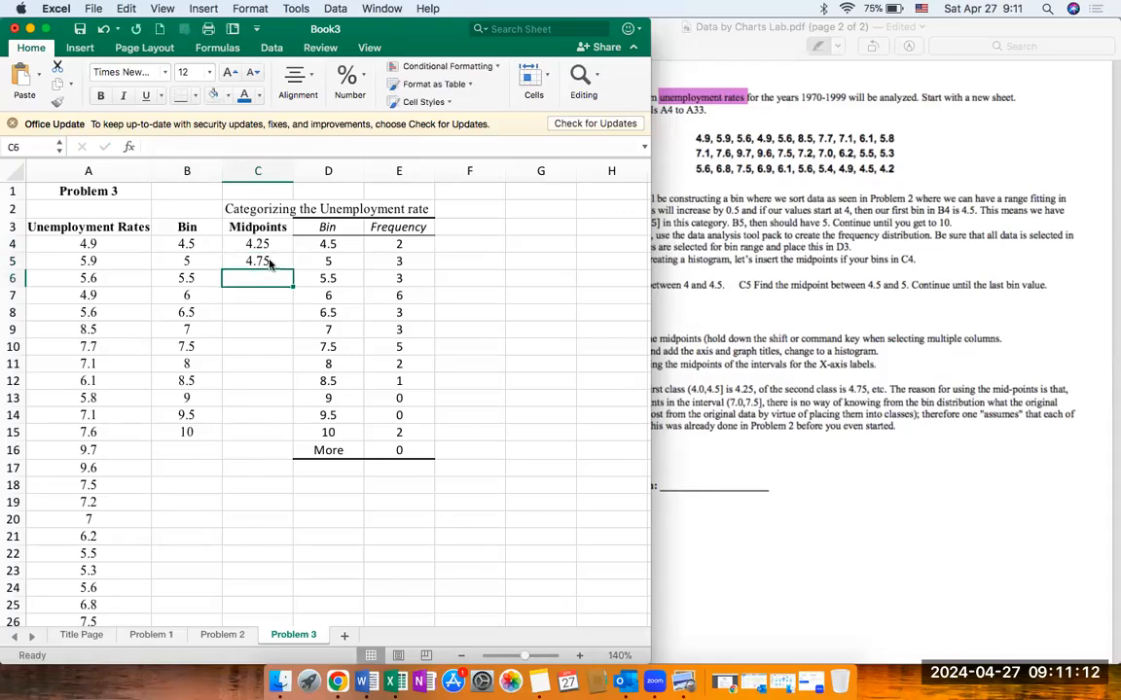
Step: Extend the midpoint series from C4:C5 down to 9.75 in cell C15
drag(244, 244, 257, 259)
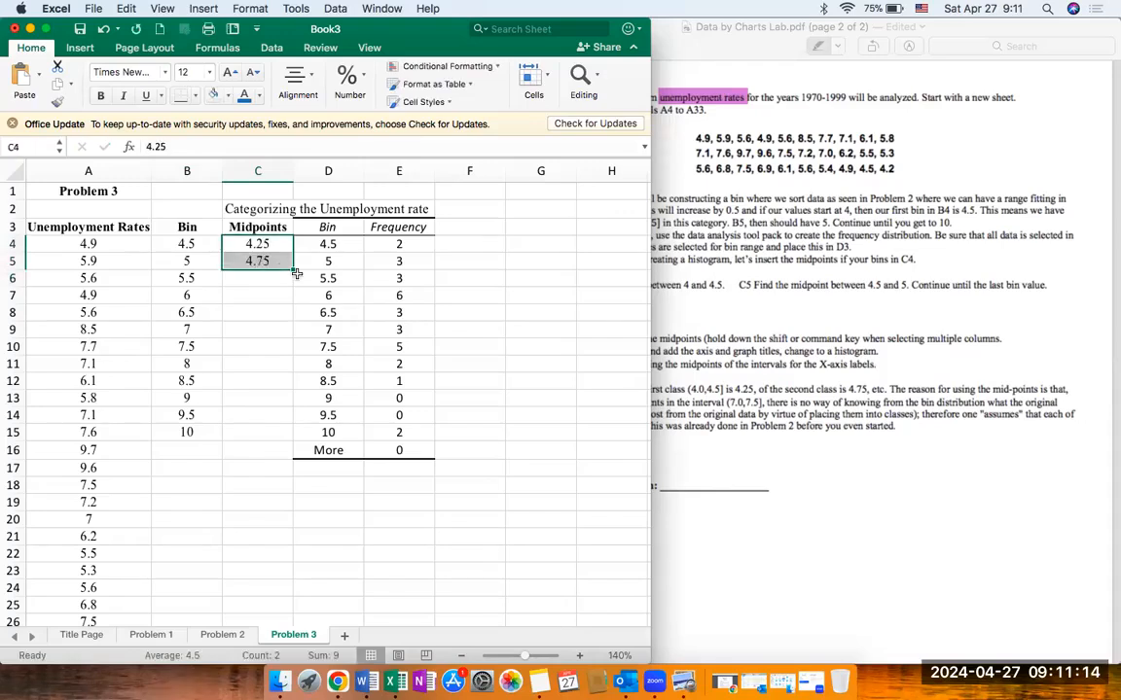
click(655, 314)
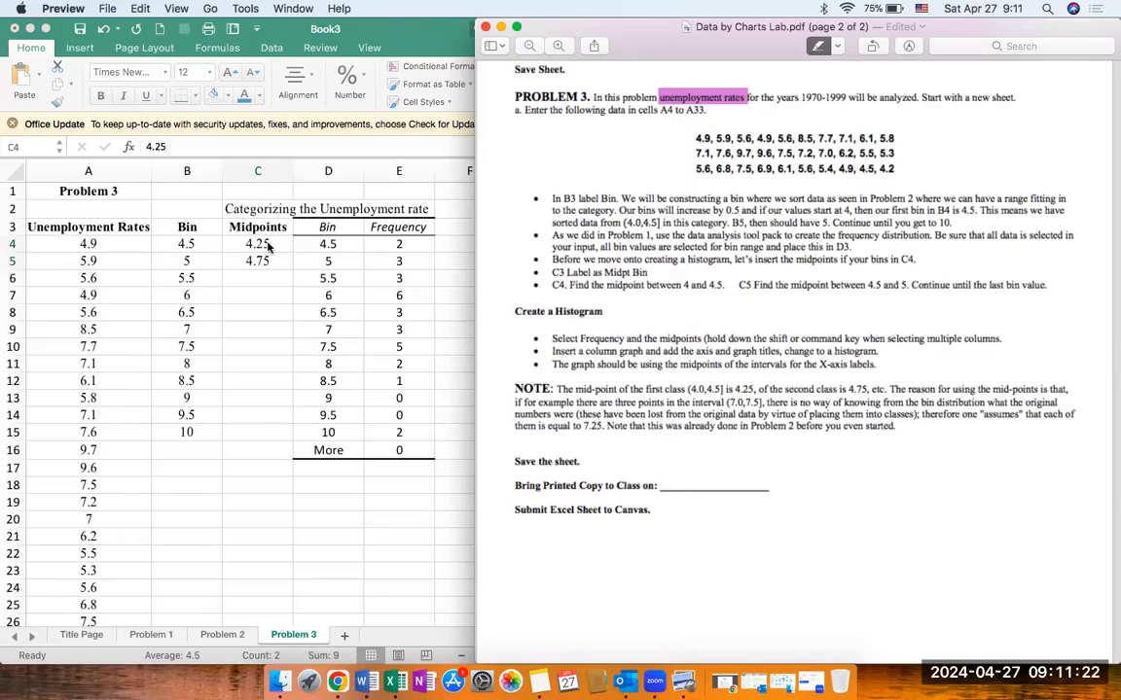
click(243, 225)
drag(292, 271, 285, 439)
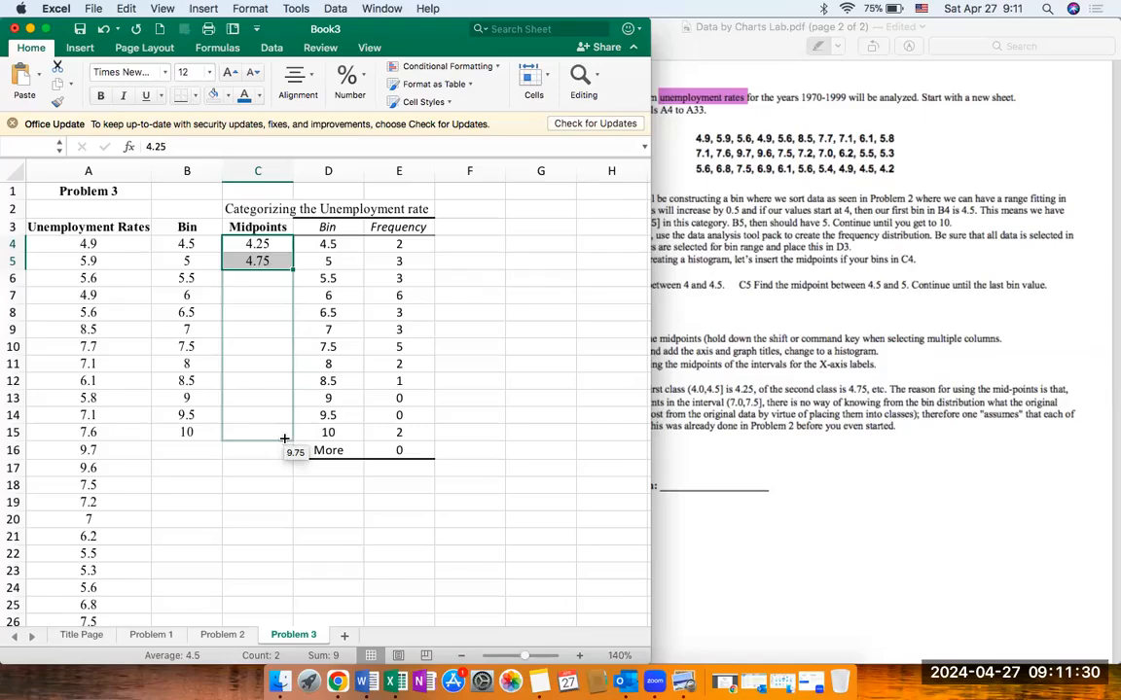
drag(284, 439, 286, 442)
click(284, 450)
click(267, 433)
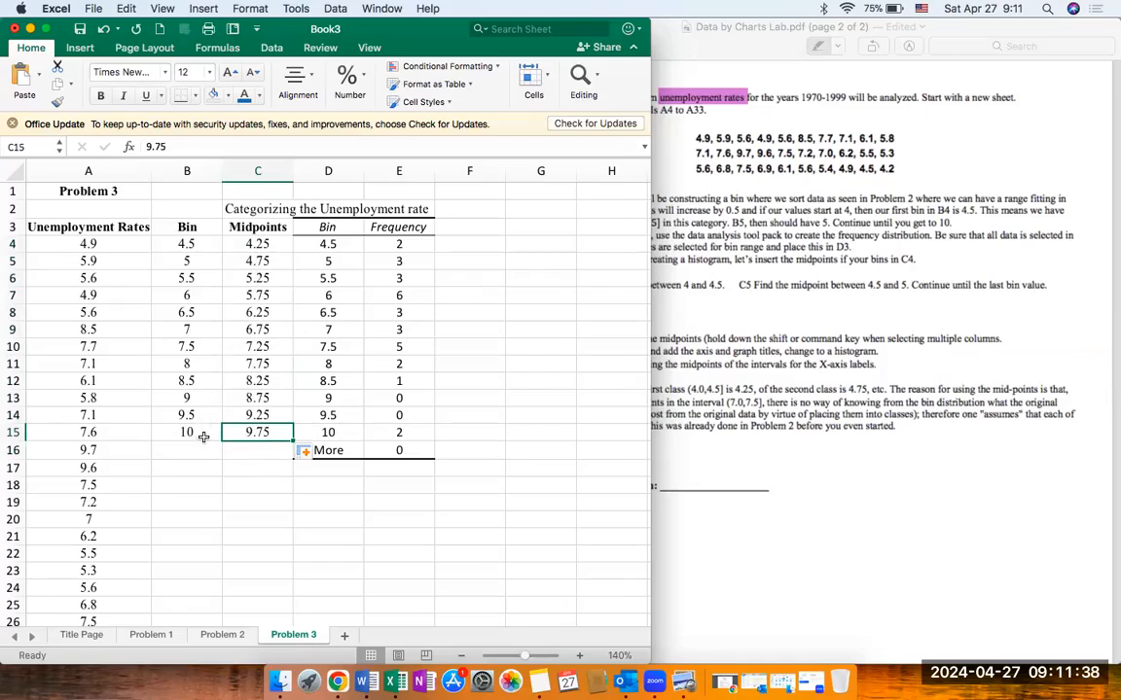
click(245, 448)
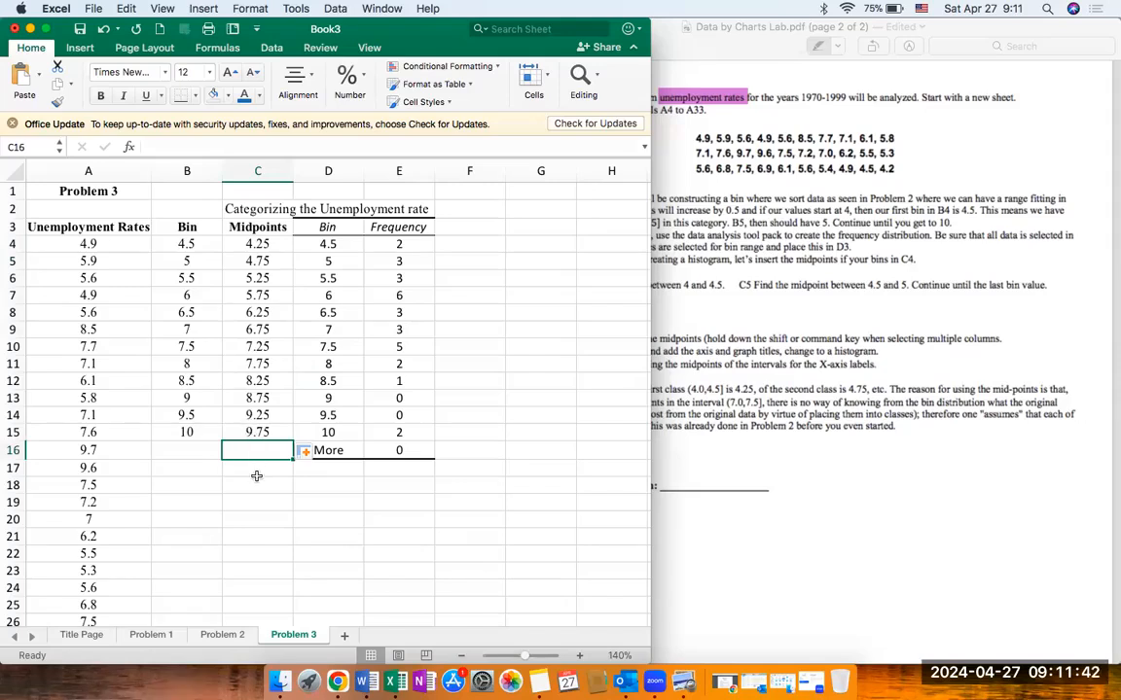
Step: Check the histogram instructions in the lab PDF and insert a clustered column chart from midpoints C4:C15 and frequencies E4:E15
click(192, 432)
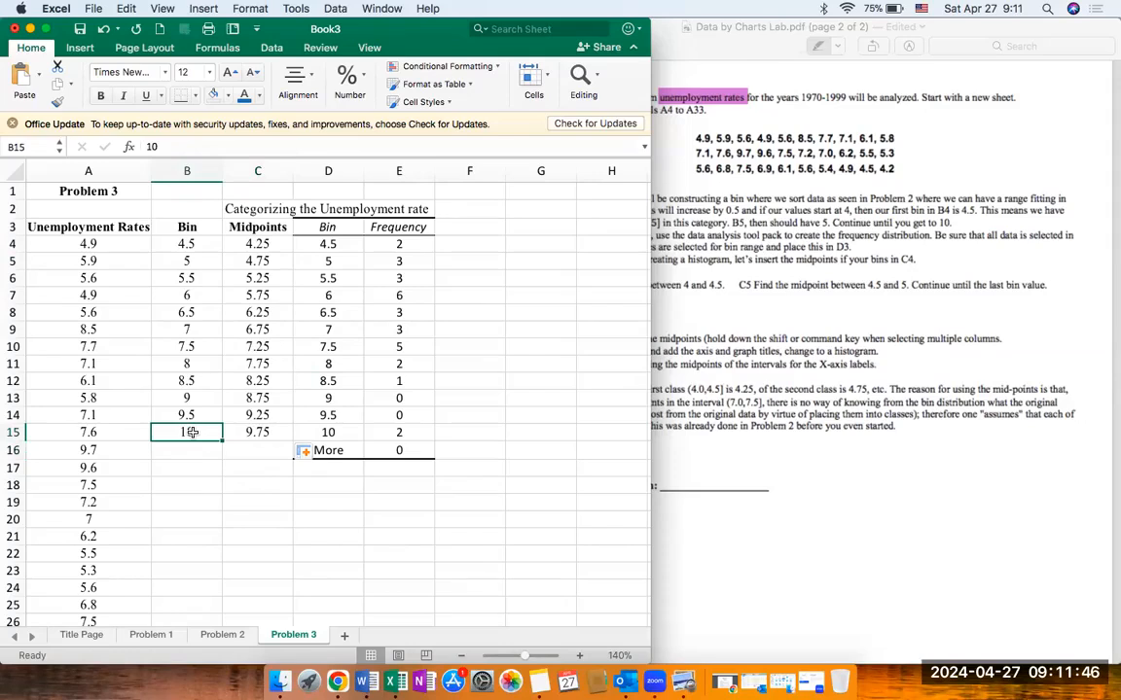
click(273, 552)
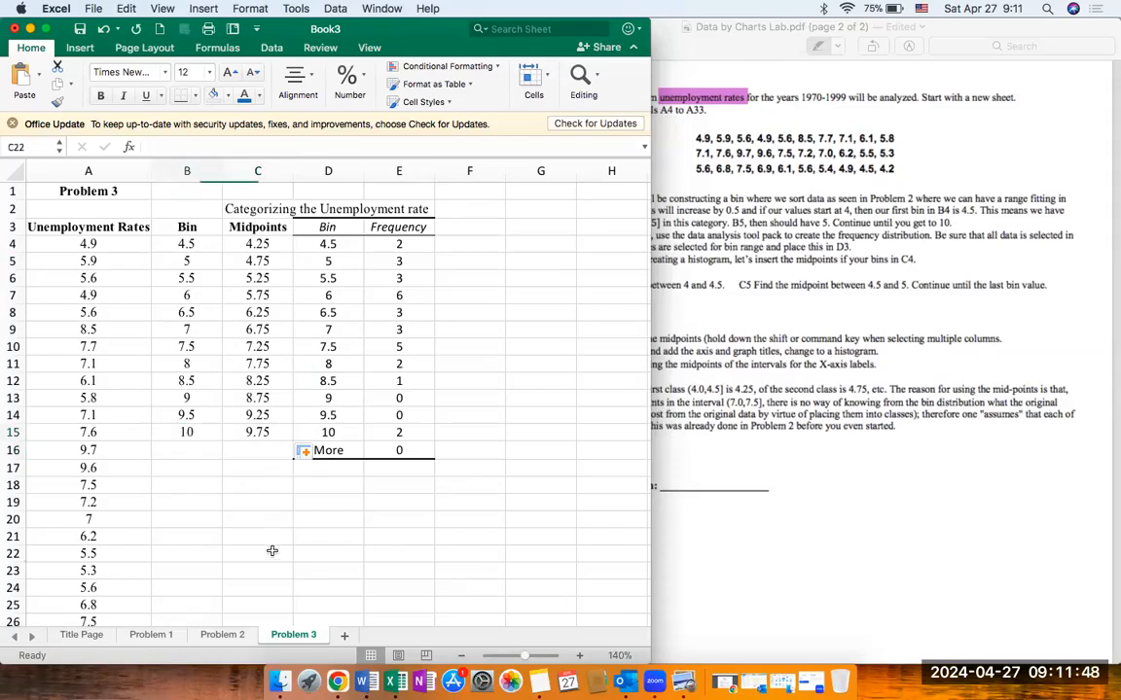
click(723, 368)
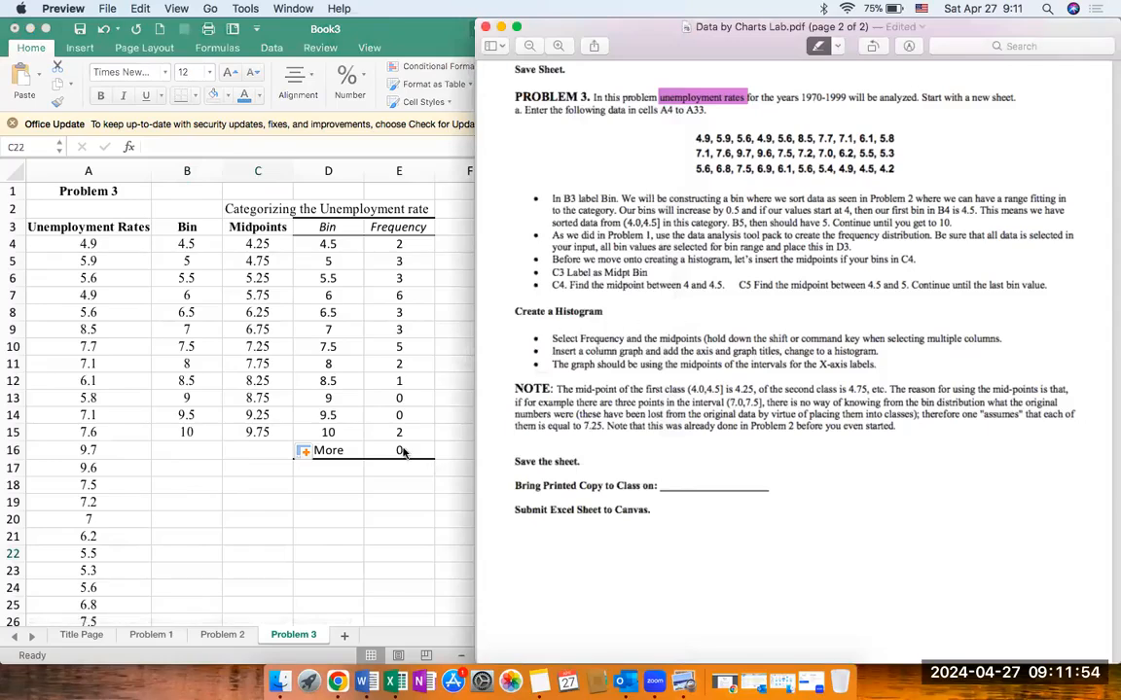
click(340, 440)
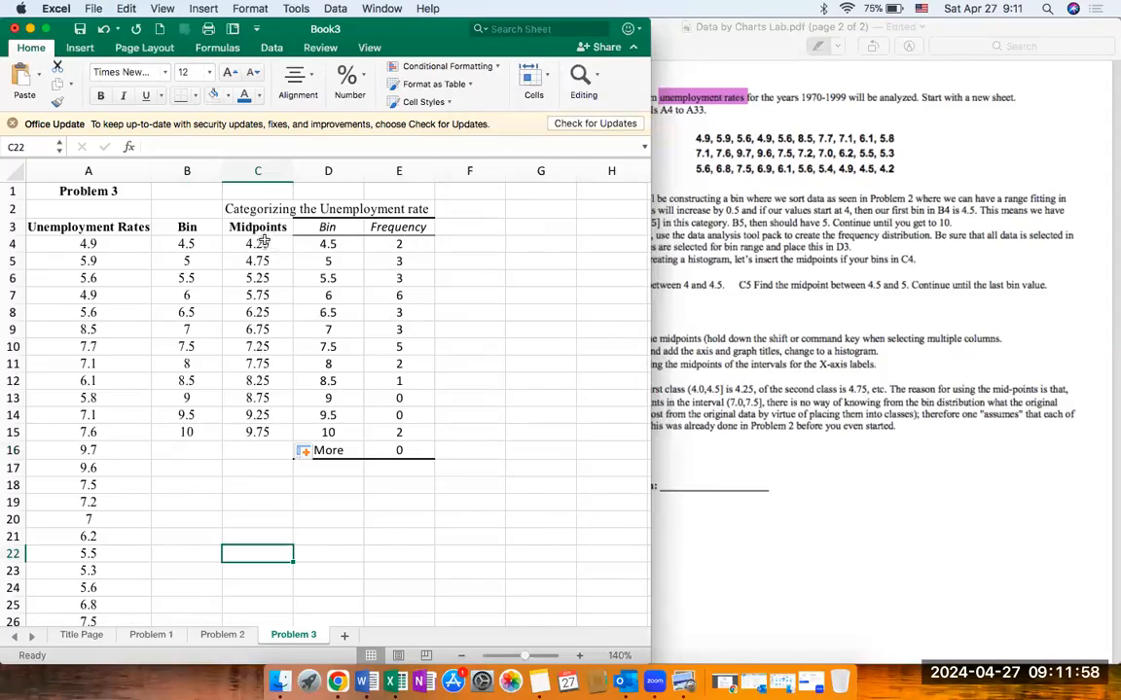
drag(410, 243, 406, 432)
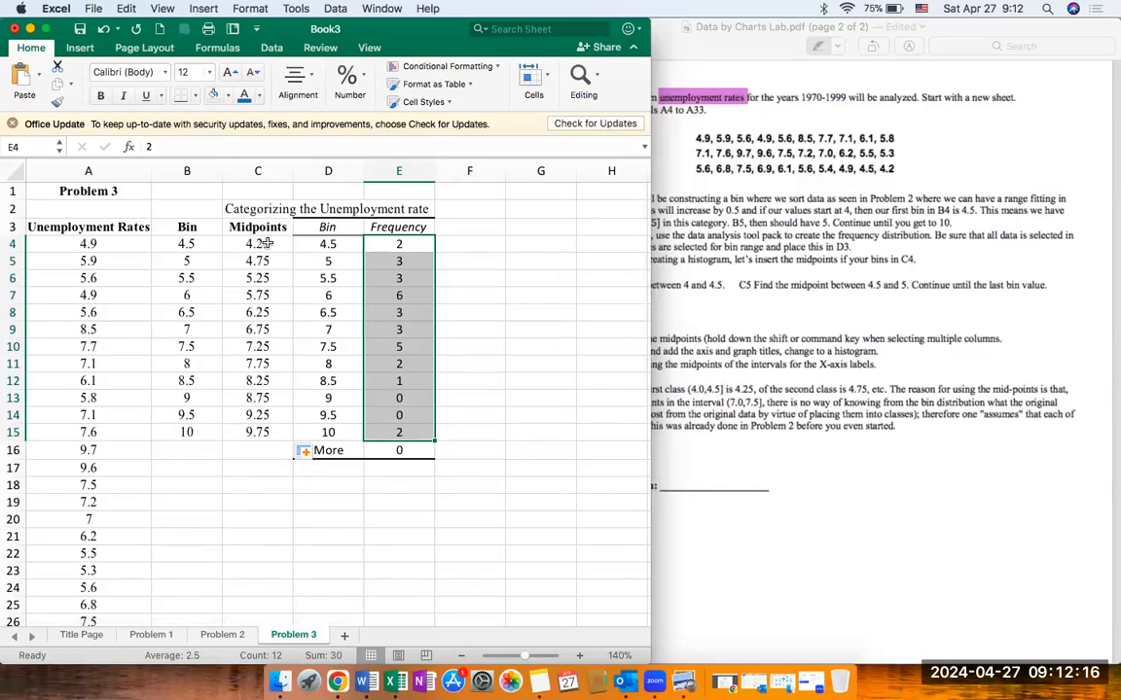
drag(264, 243, 255, 431)
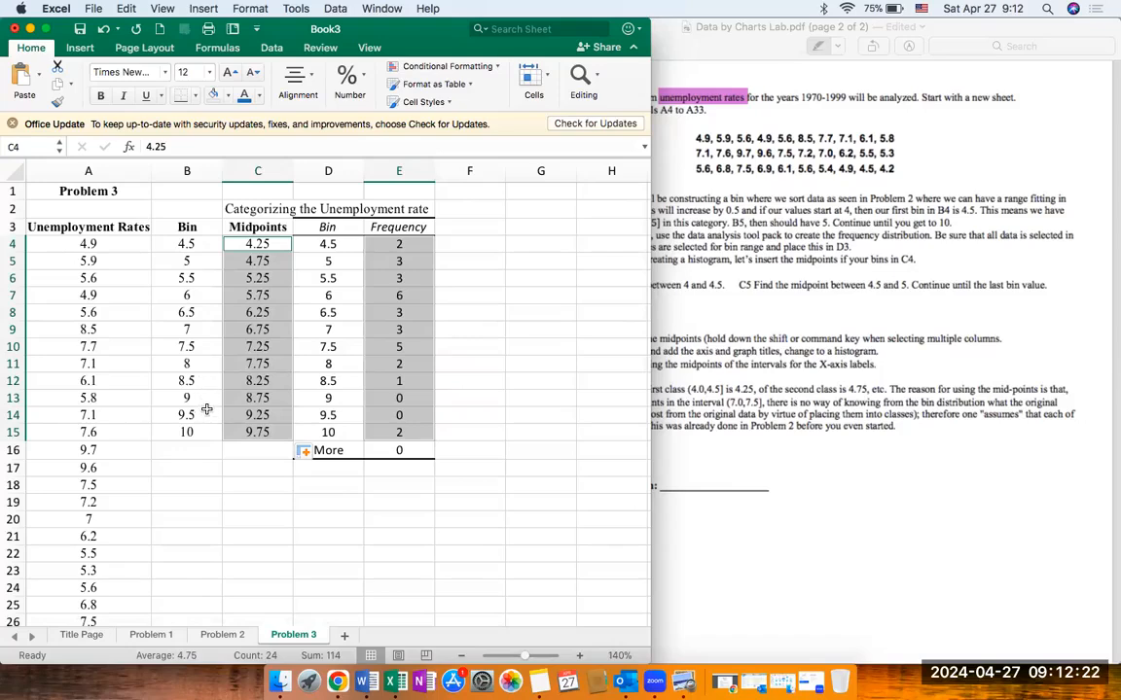
click(82, 48)
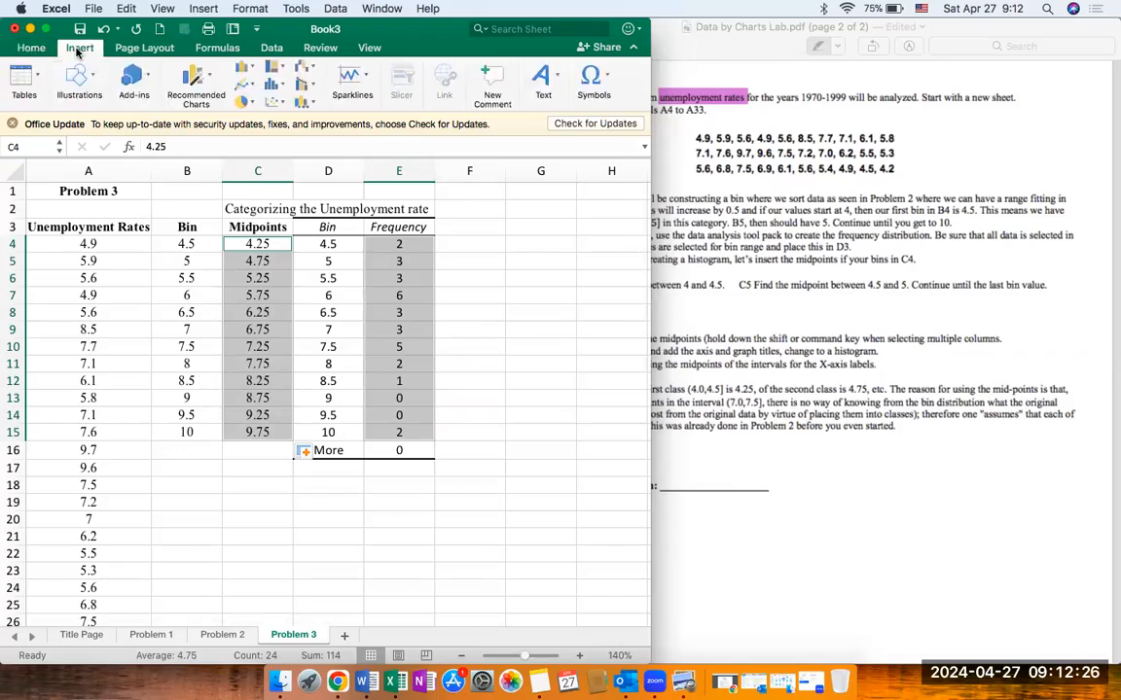
click(206, 89)
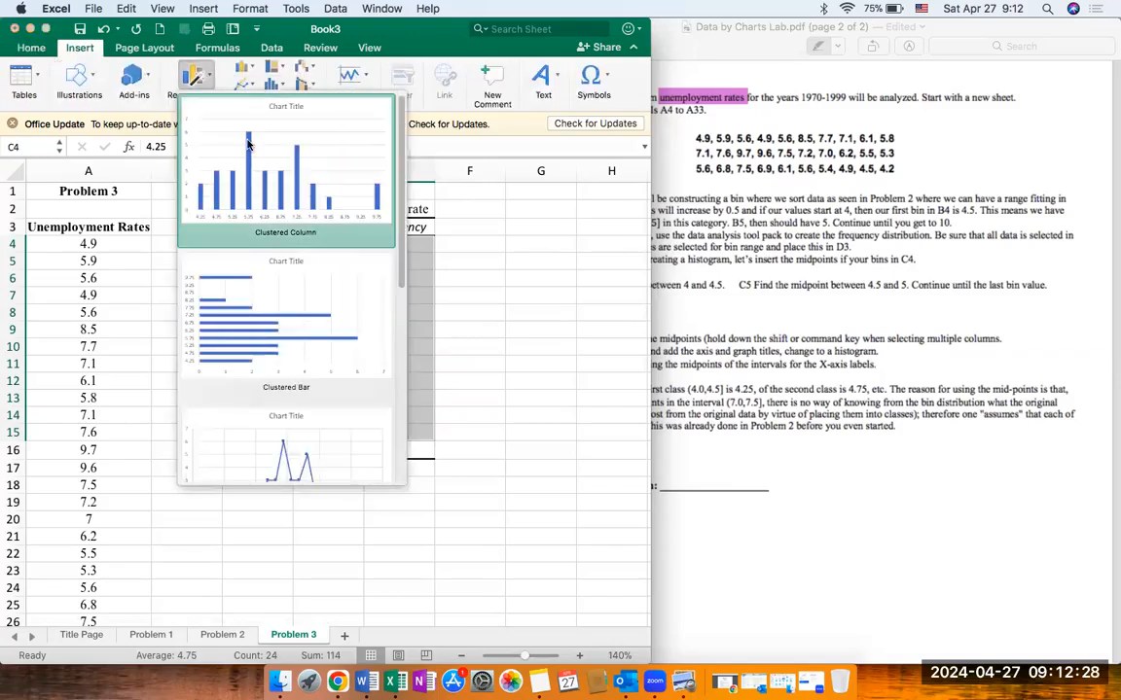
click(251, 147)
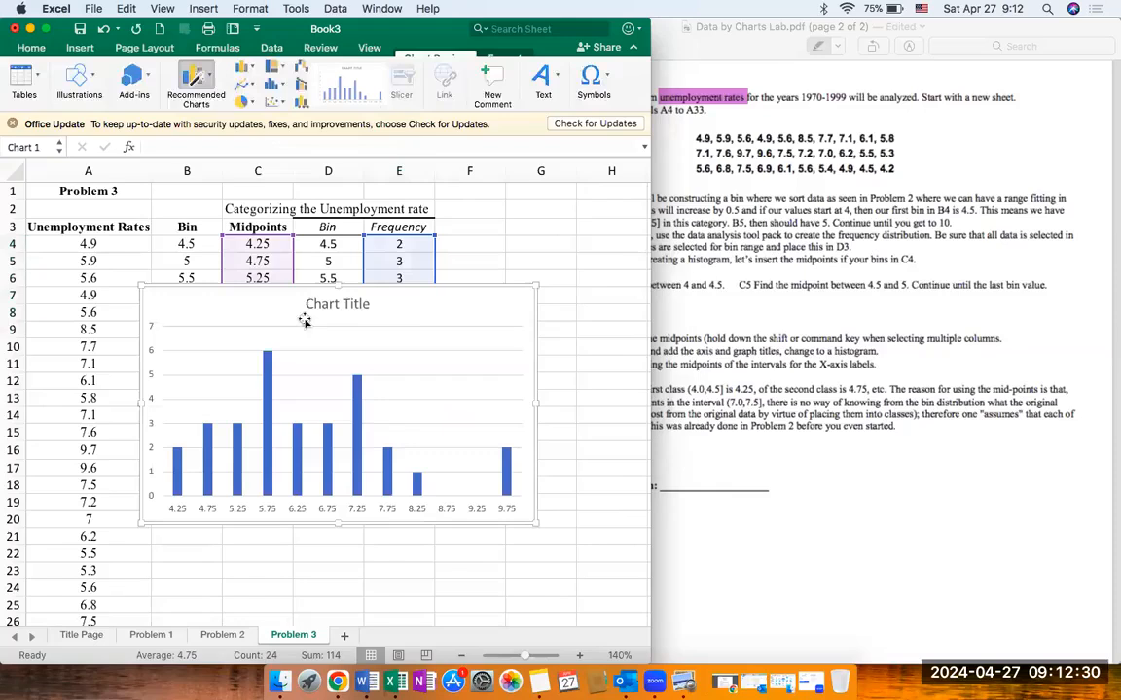
Step: Move the column chart below the frequency table, clear of the data in columns B to E
scroll(277, 364, down, 5)
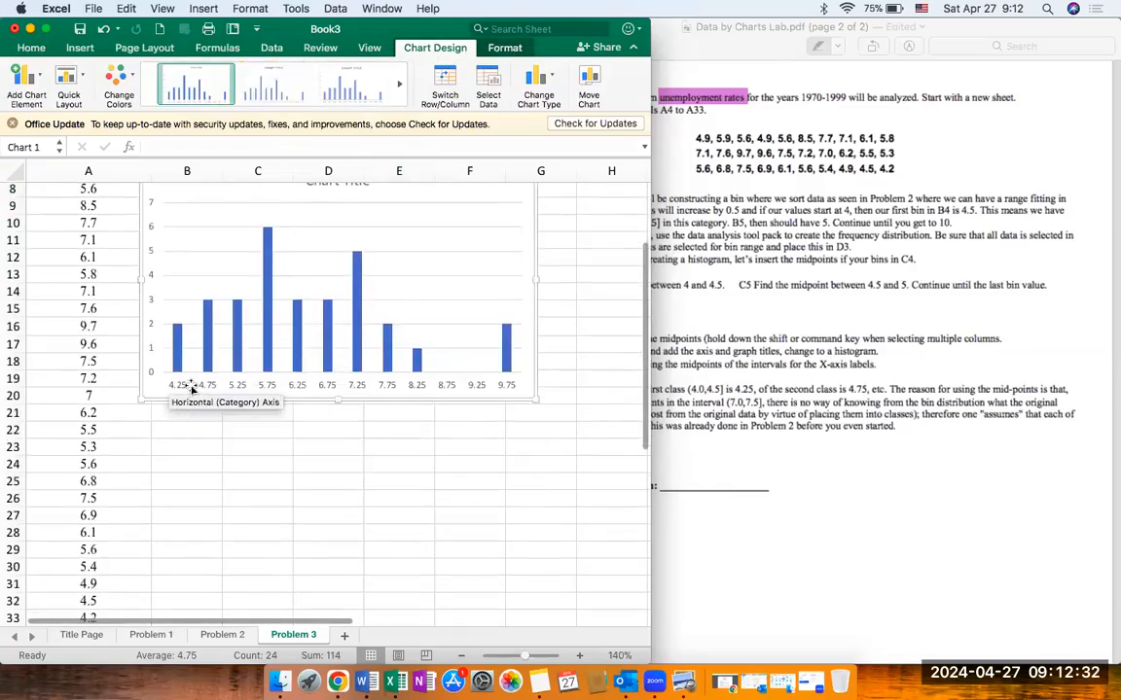
scroll(477, 393, up, 3)
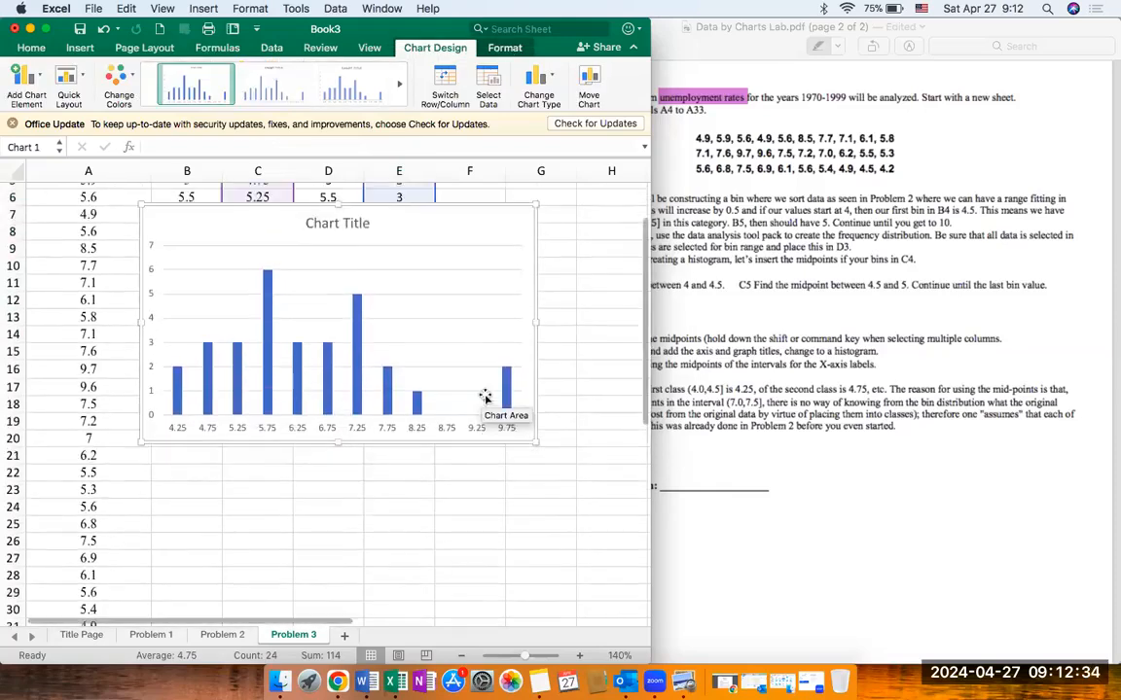
drag(440, 278, 450, 437)
scroll(449, 437, down, 5)
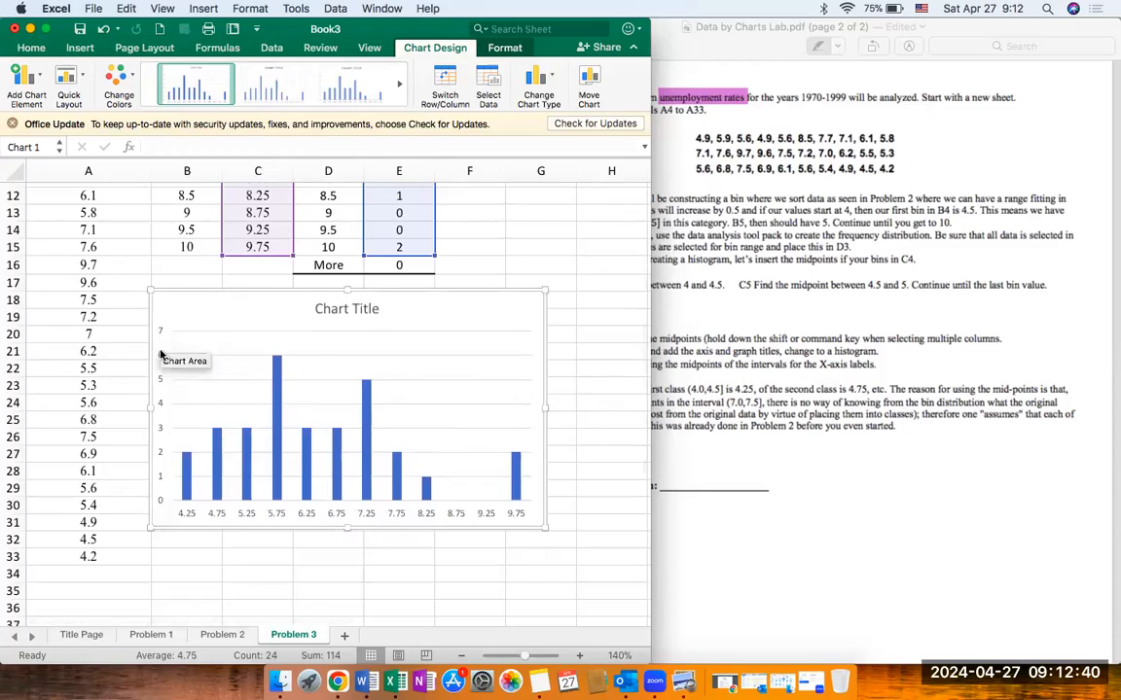
Step: Replace the placeholder chart title with "Createa meaningful title"
double_click(361, 308)
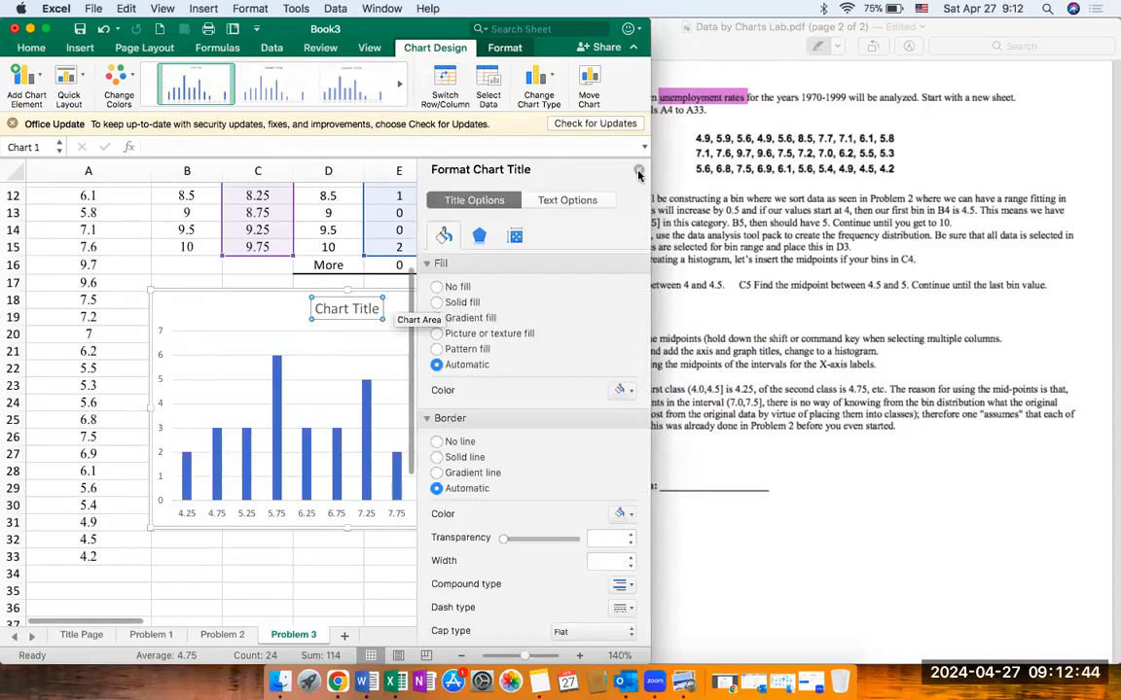
click(639, 173)
key(BackSpace)
key(BackSpace)
key(BackSpace)
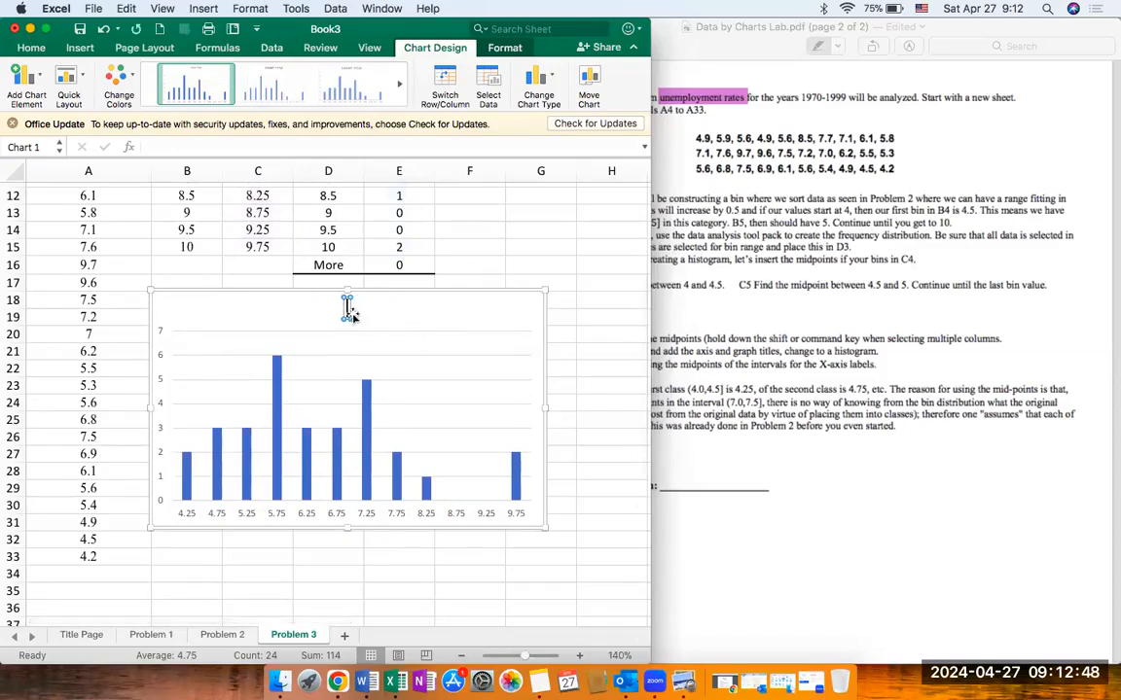
text(Create a meaningu)
text(l title)
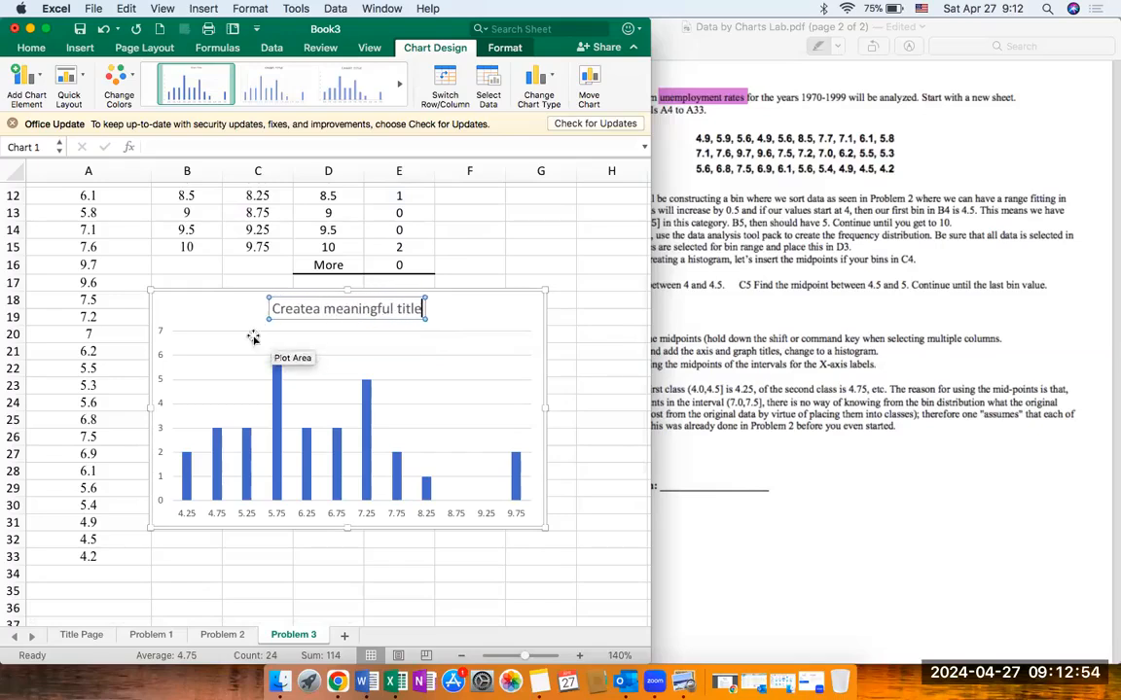
Step: Add primary horizontal and primary vertical axis titles to the chart
click(26, 78)
mouse_move(63, 124)
click(195, 128)
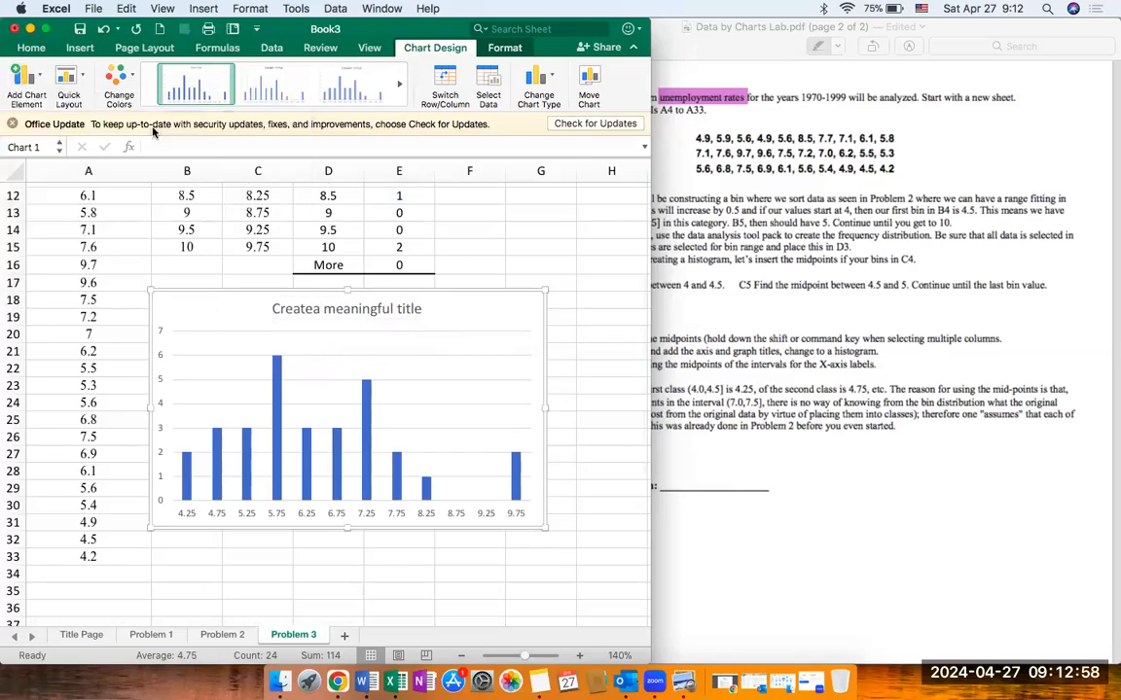
click(27, 78)
mouse_move(59, 123)
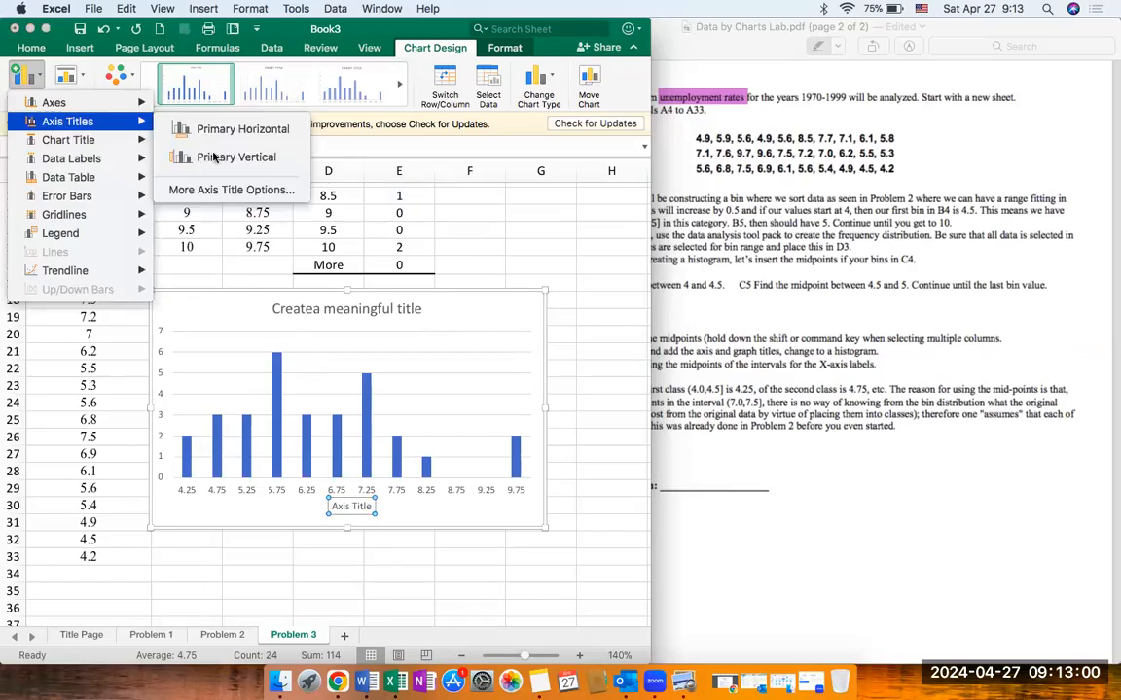
click(209, 155)
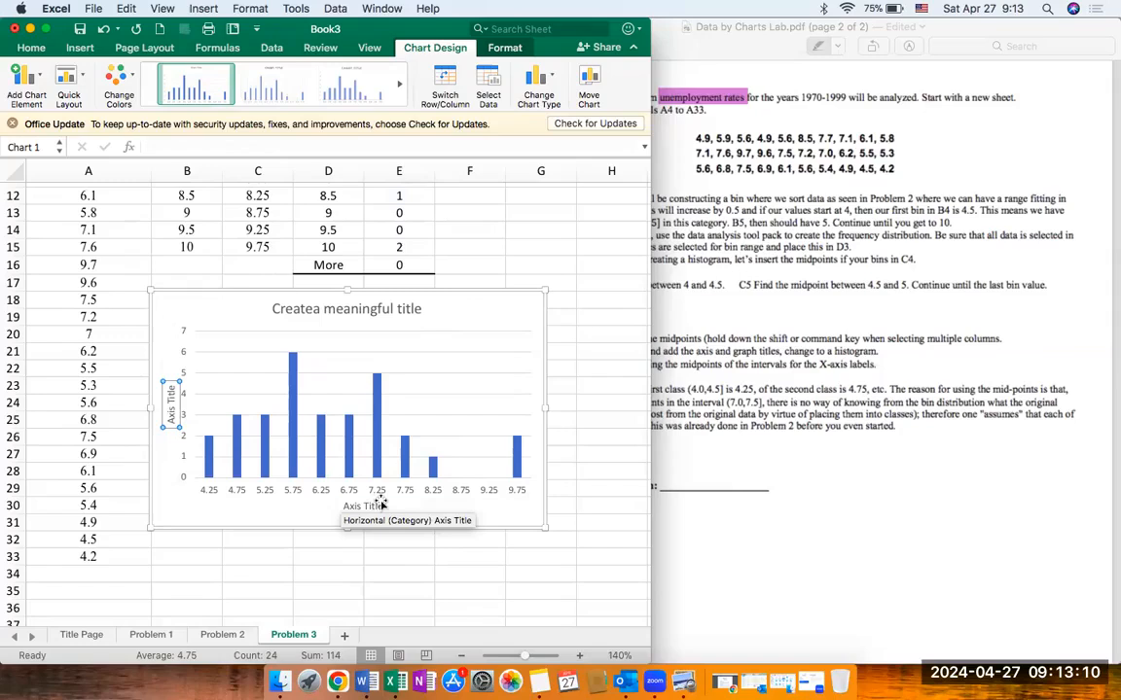
Step: Reduce the gap width of the column series until the bars touch, turning the chart into a histogram
scroll(379, 504, up, 4)
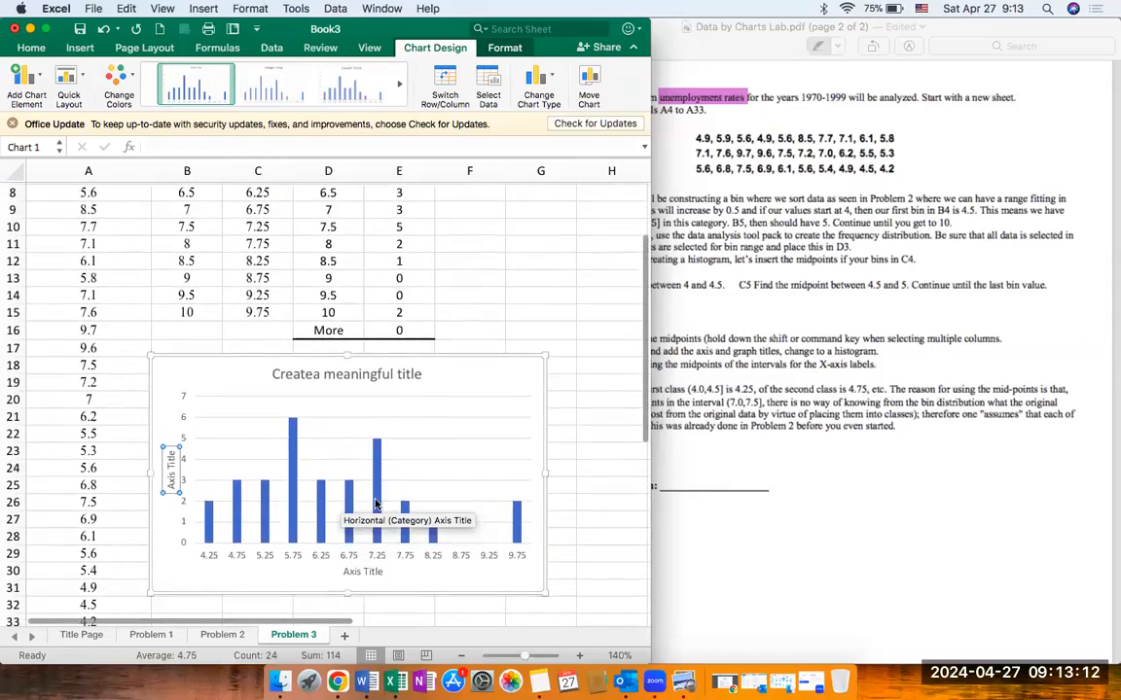
click(486, 390)
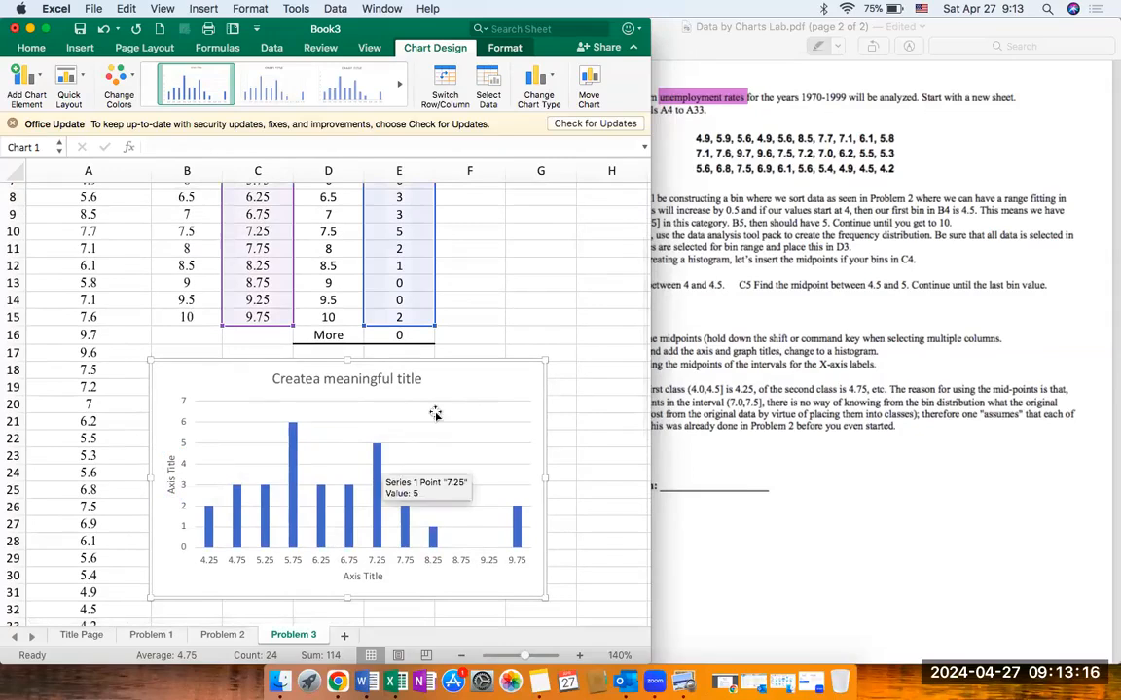
click(377, 455)
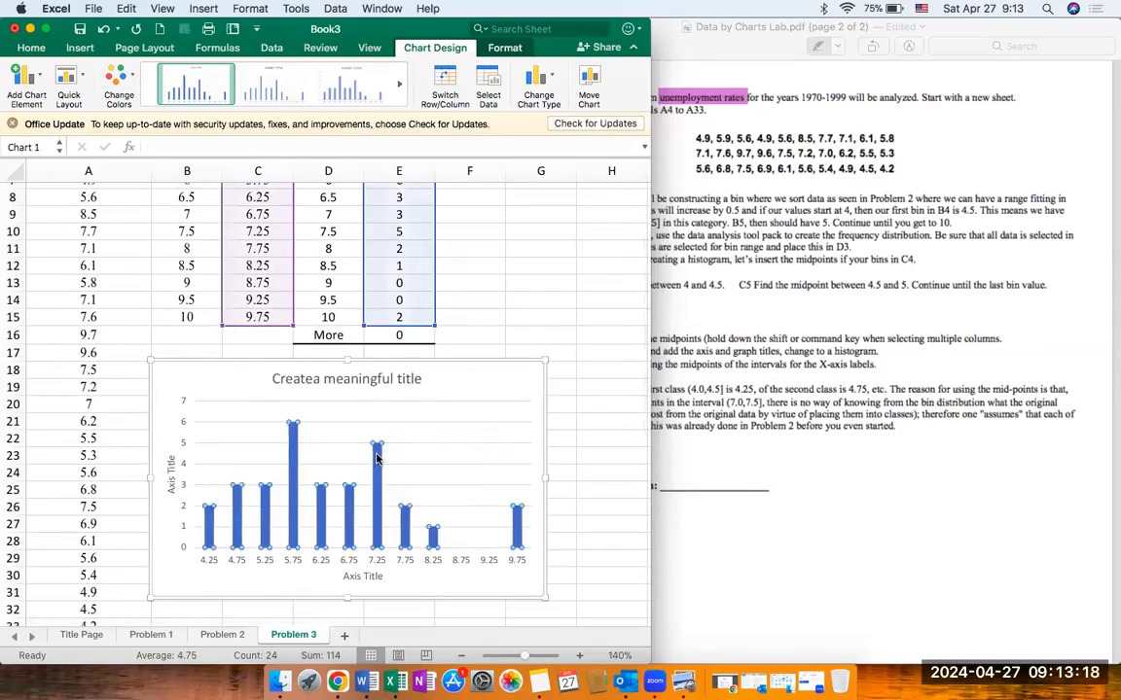
double_click(377, 455)
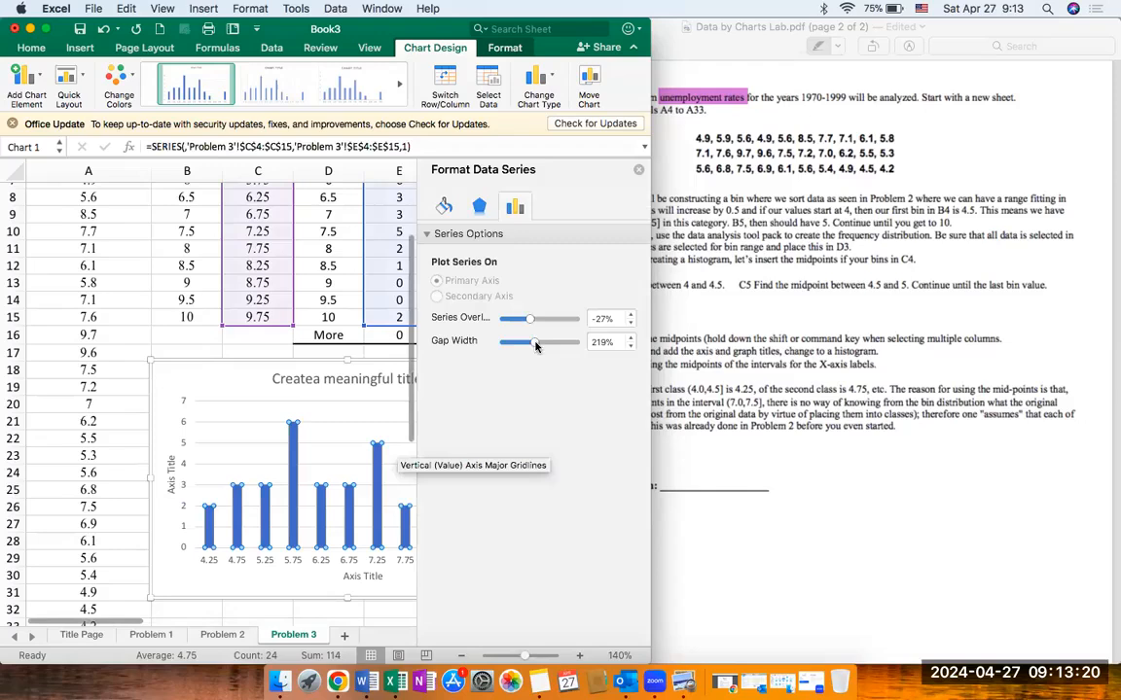
Step: Fill the histogram bars with a solid light blue and give them a solid line border
click(444, 205)
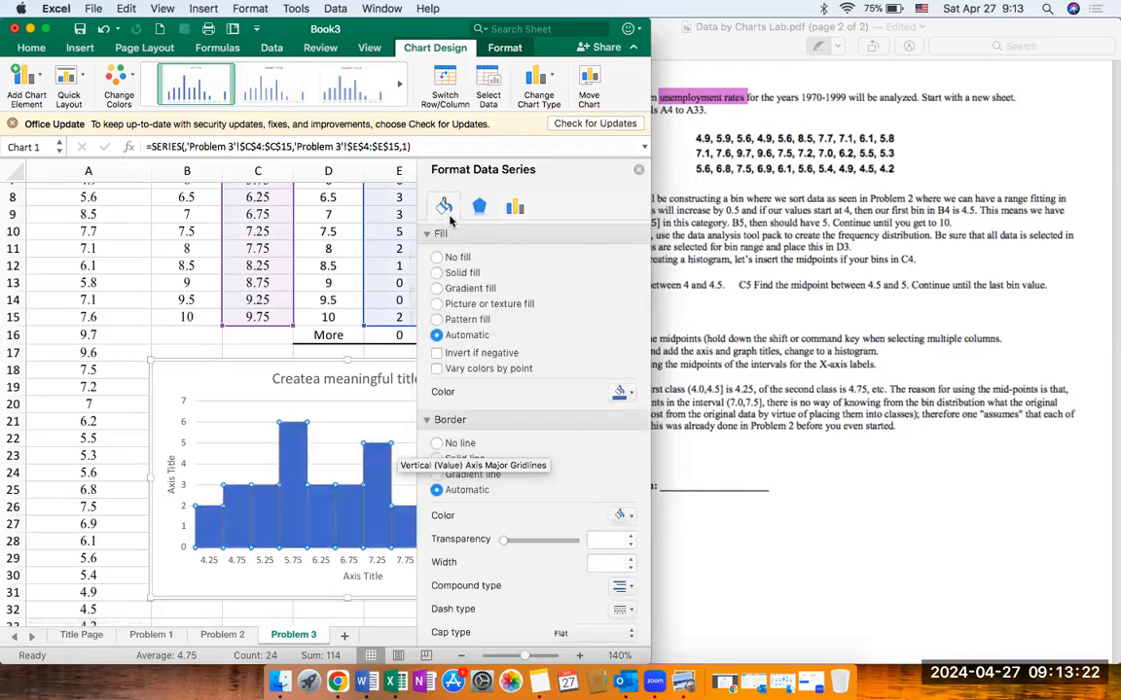
click(627, 393)
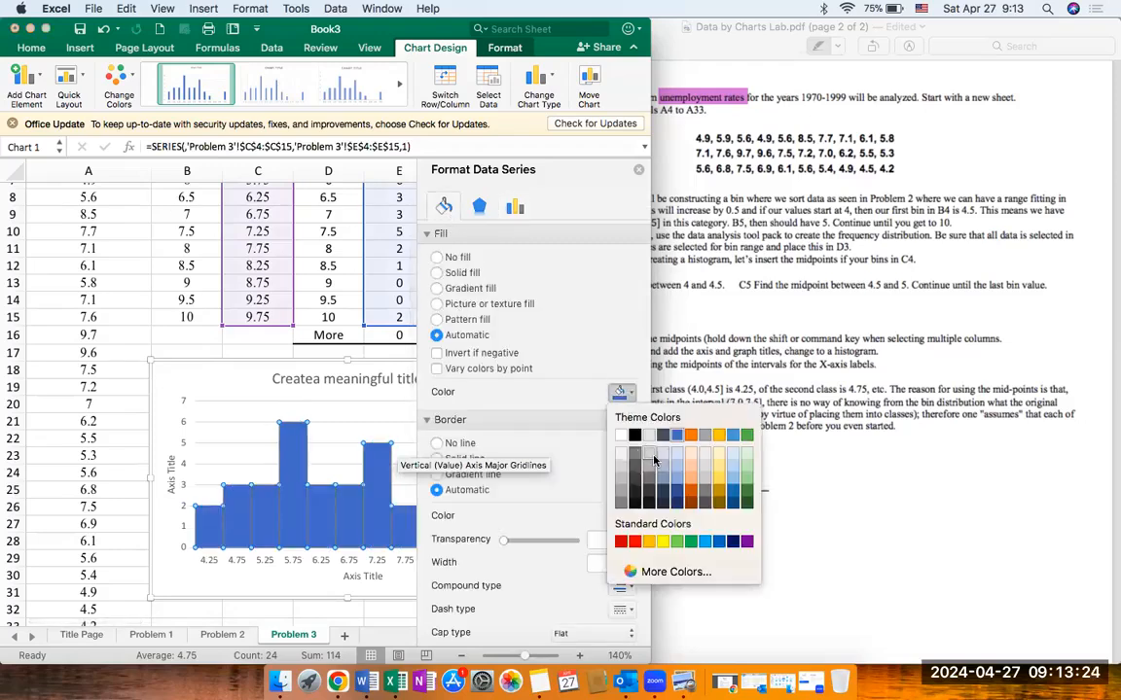
click(679, 457)
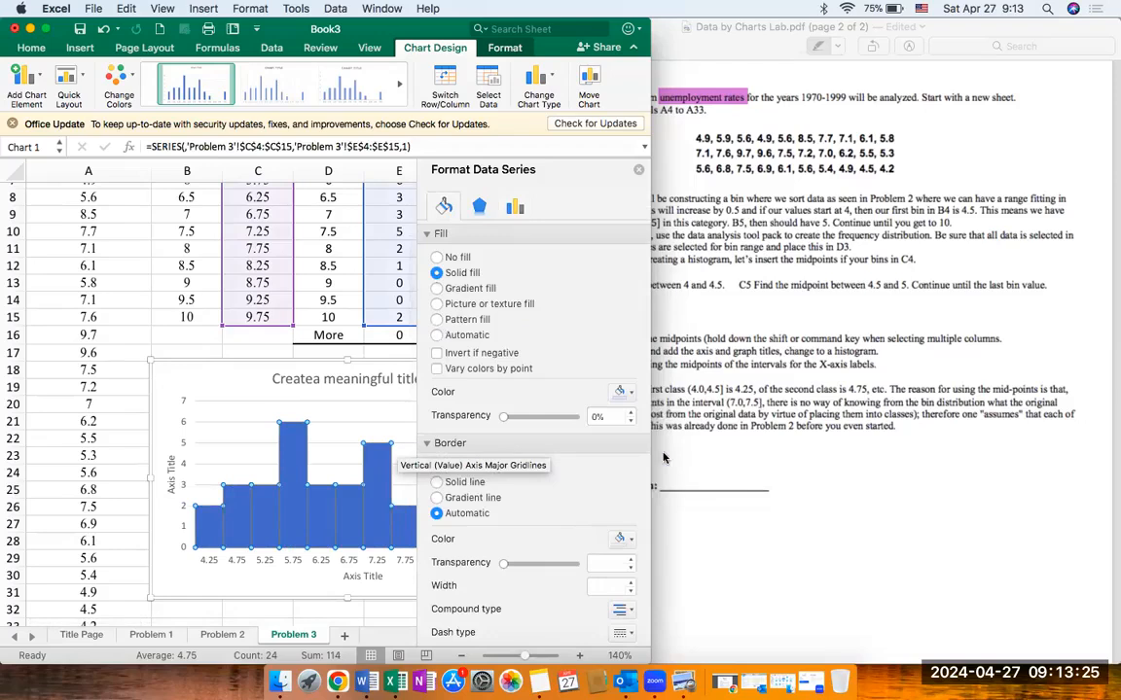
click(437, 483)
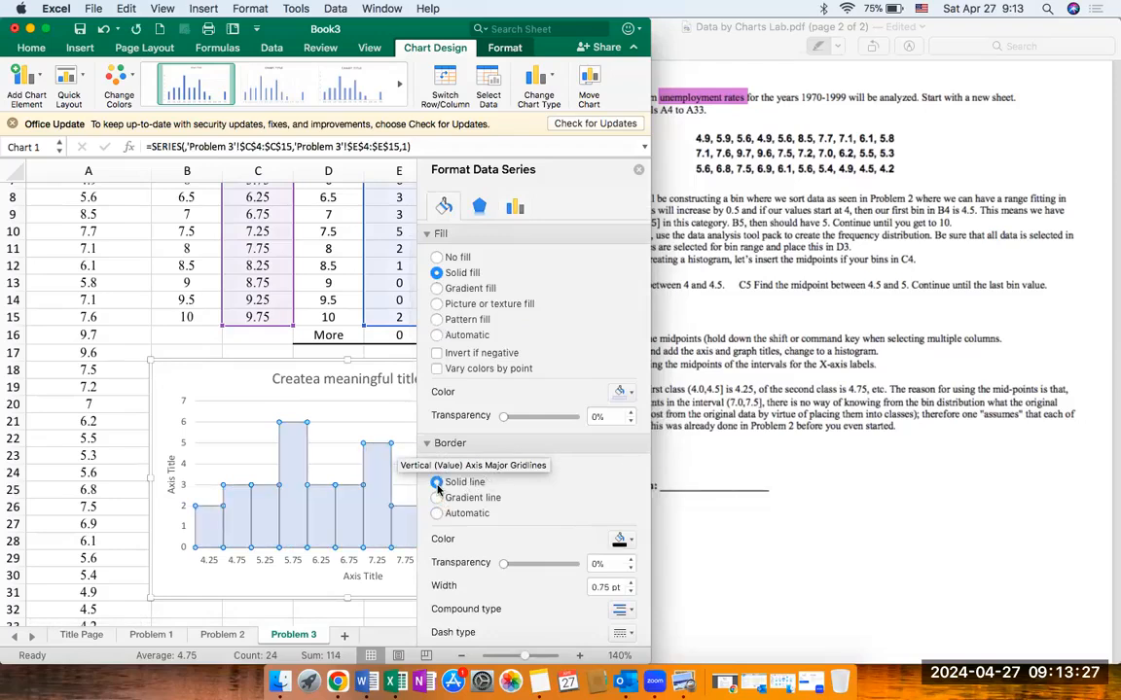
click(638, 170)
click(463, 377)
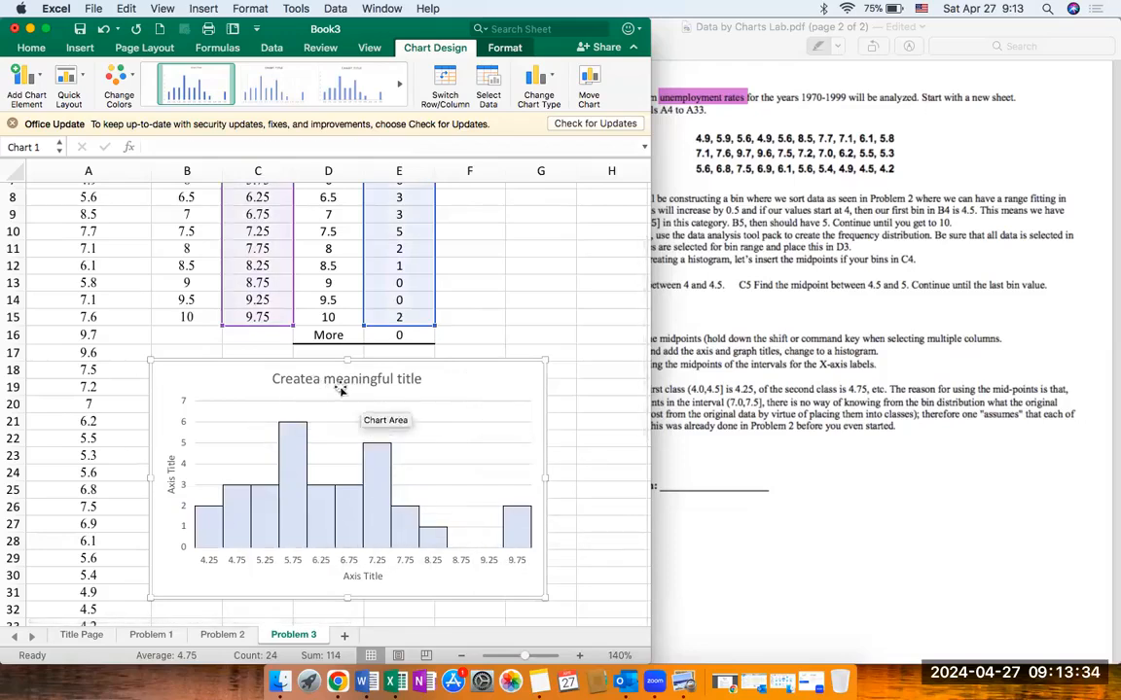
Step: Check the remaining instructions in the lab PDF and add centered data labels to the histogram bars
click(786, 397)
scroll(786, 394, down, 3)
scroll(786, 394, down, 1)
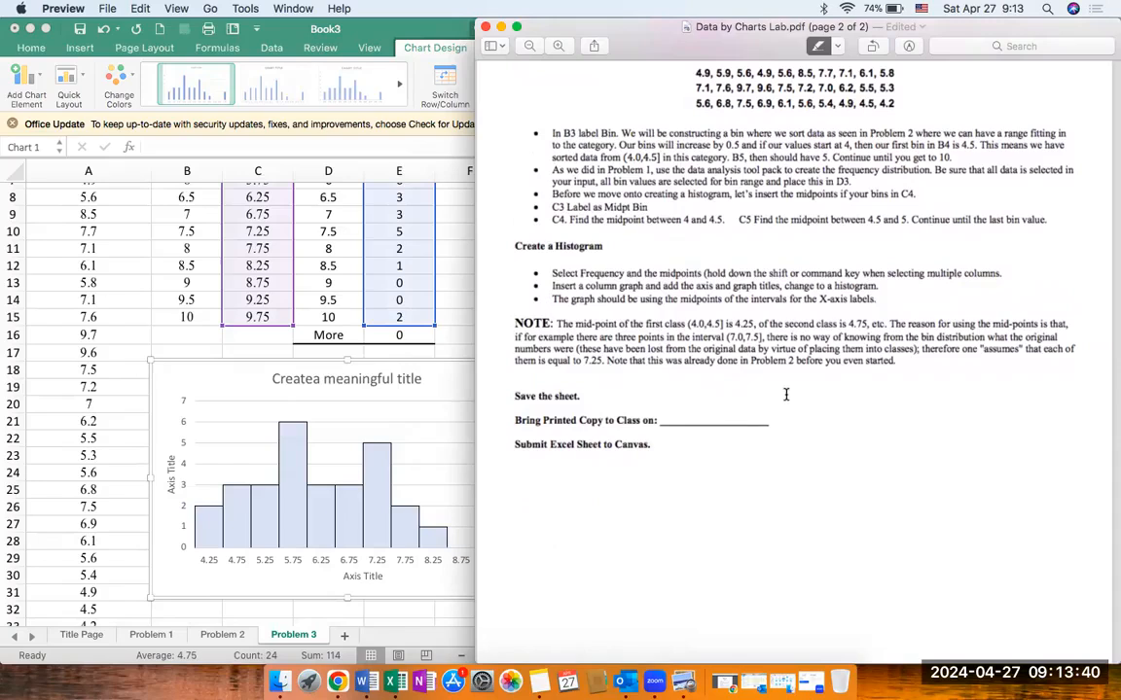
click(401, 345)
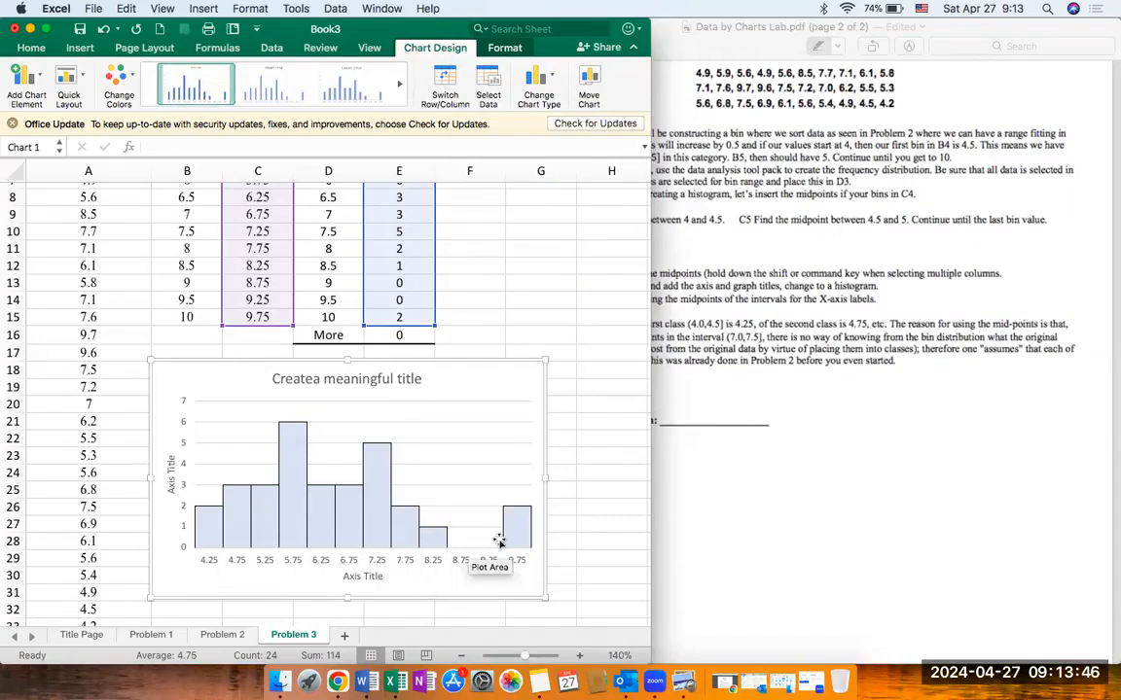
click(24, 78)
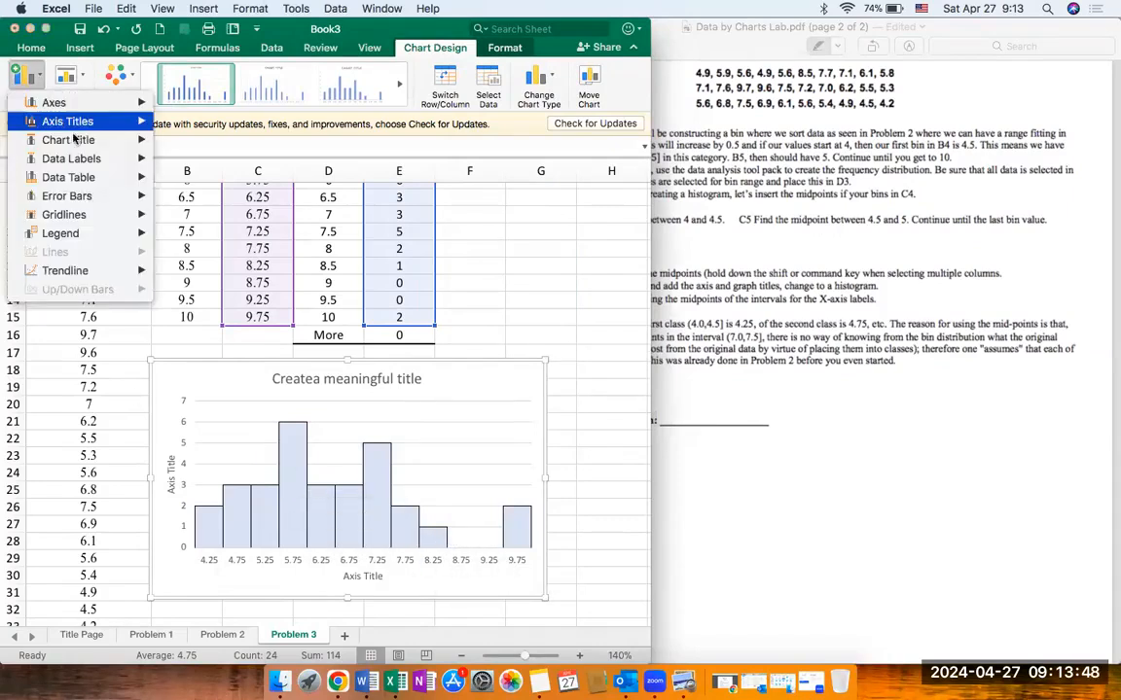
mouse_move(86, 160)
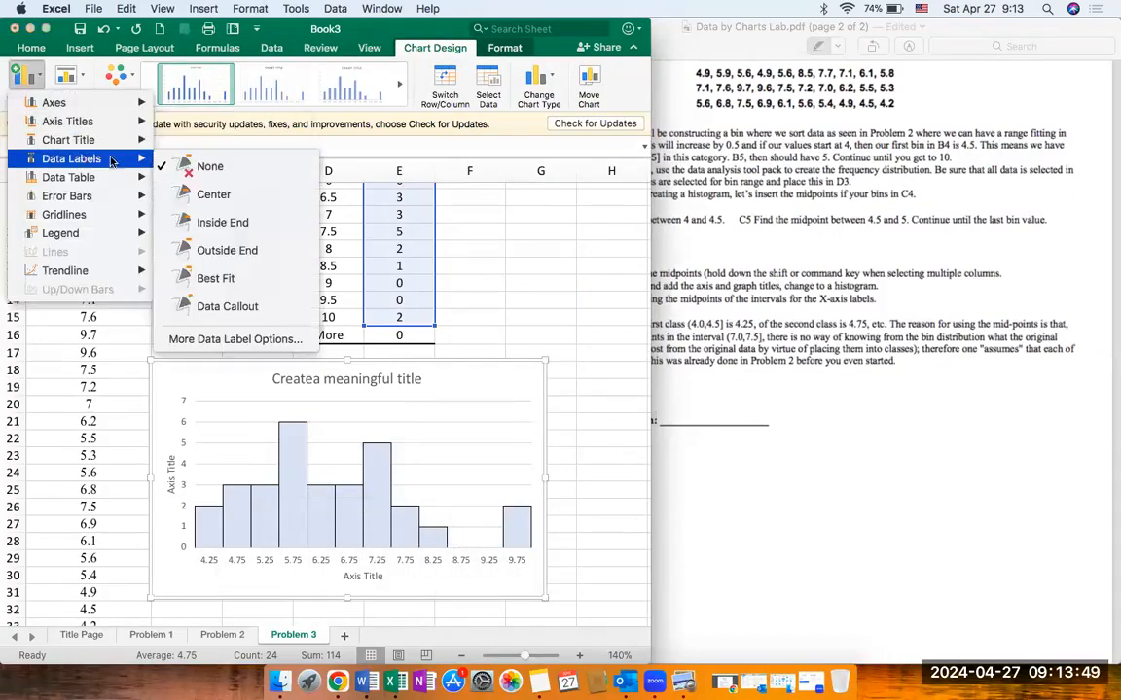
click(194, 197)
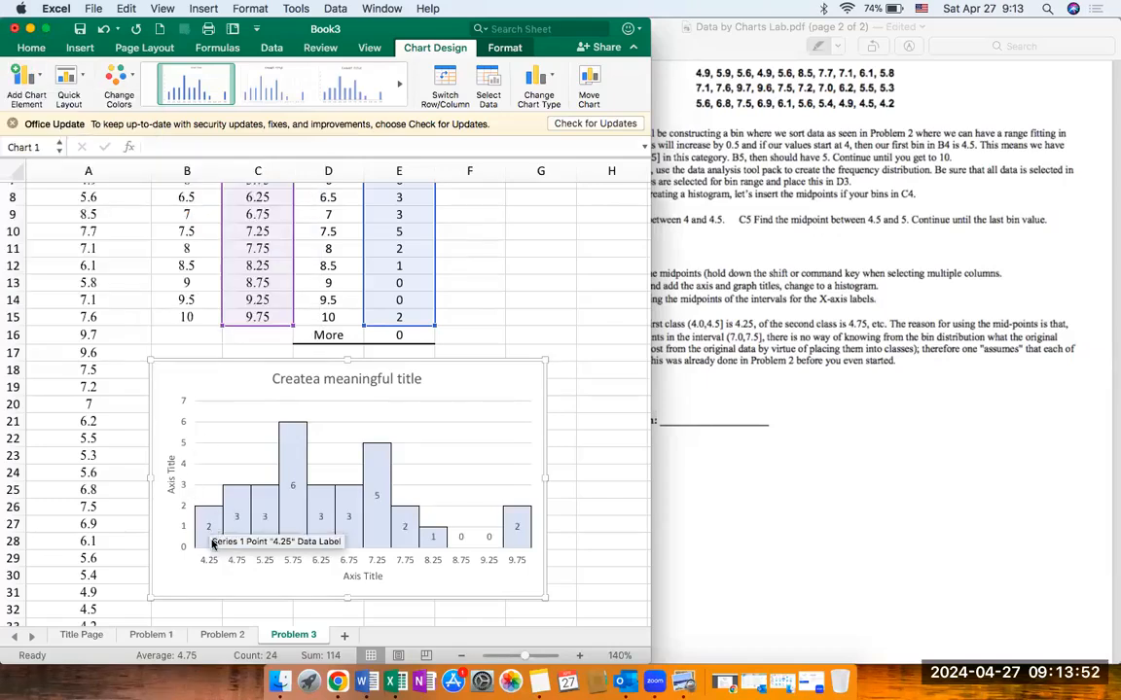